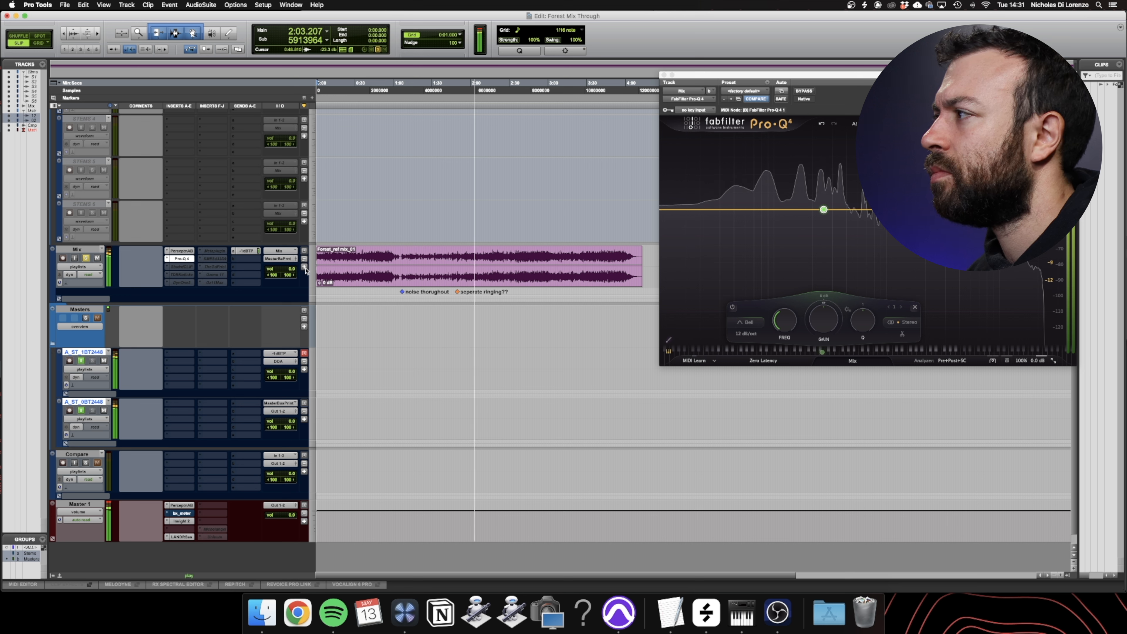
# Add a marker named "ringing drops out" on the Mix track while the mix plays.
pyautogui.click(305, 268)
pyautogui.press('Escape')
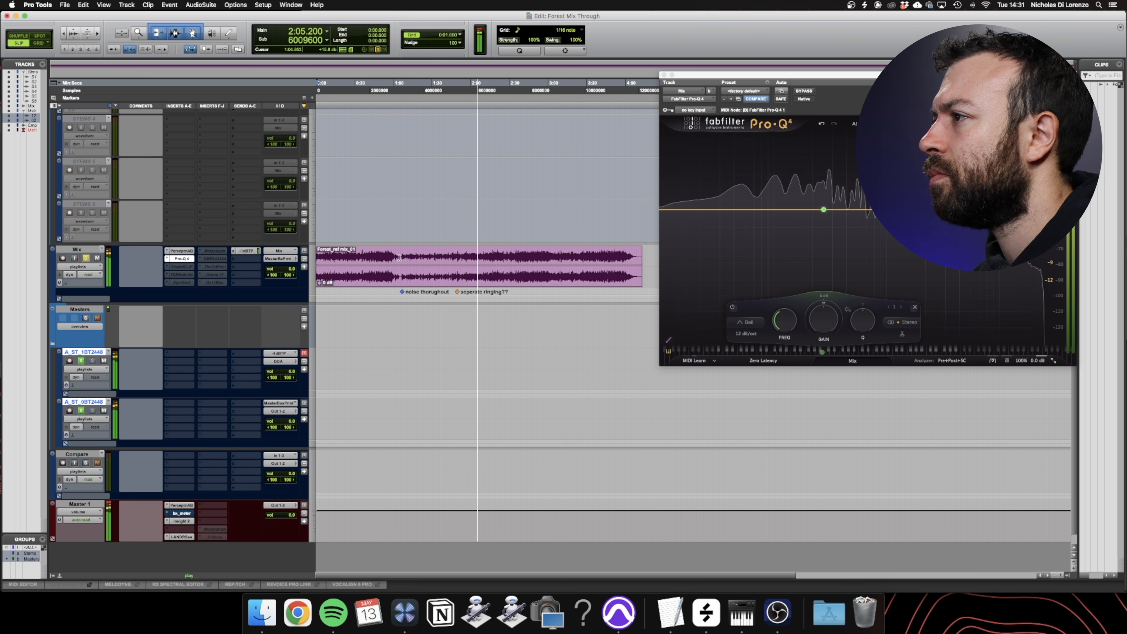
pyautogui.click(304, 267)
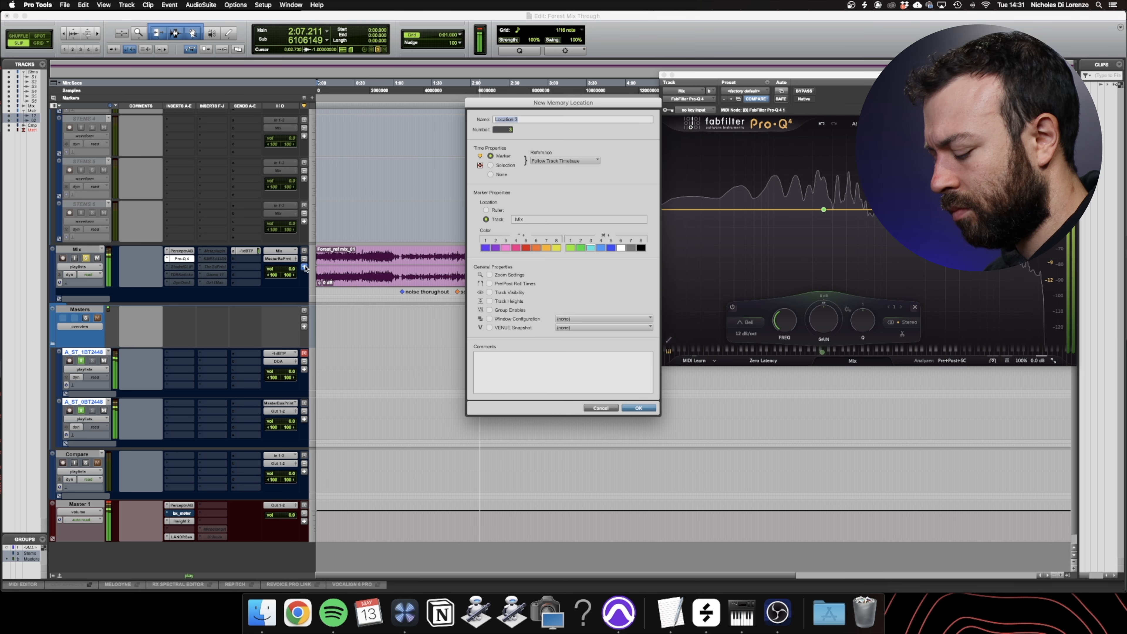
pyautogui.write('ring')
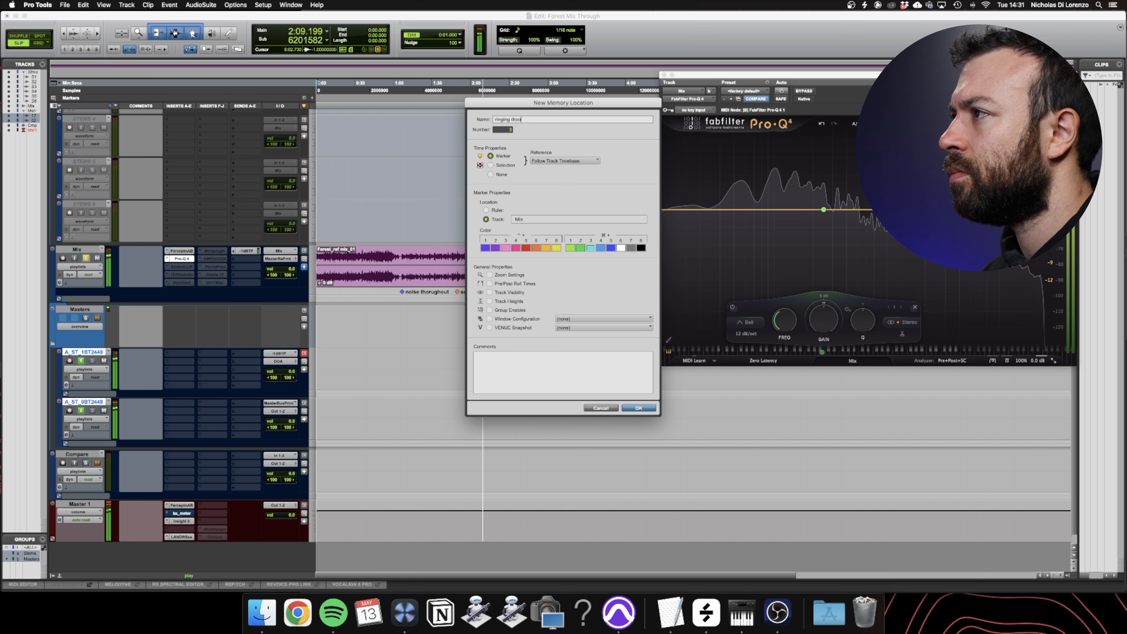
pyautogui.write('ing drops out')
pyautogui.press('Return')
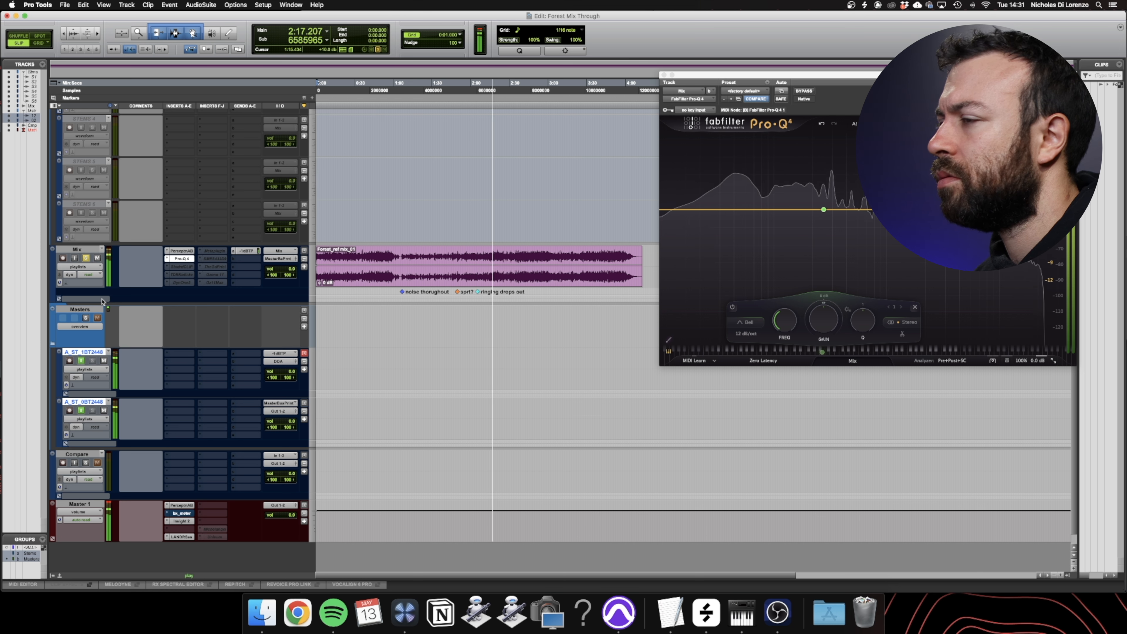
# Add another Mix track marker named "ringing drops out" and move it just ahead of the "noise thorughout" marker.
pyautogui.press('KP_Enter')
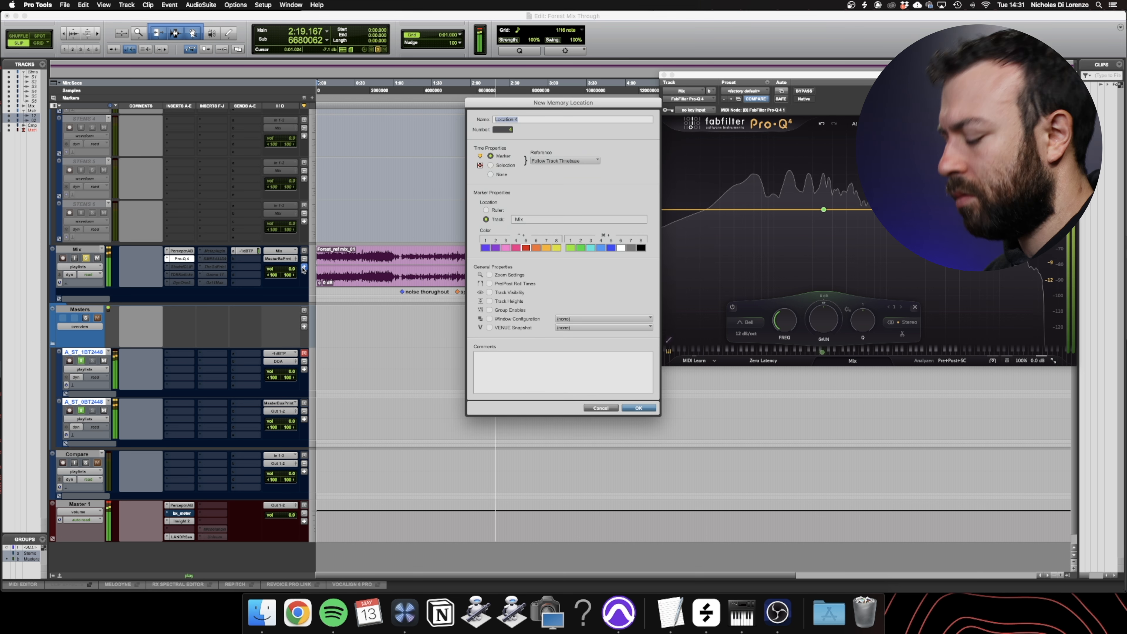
pyautogui.write('ringing drops out')
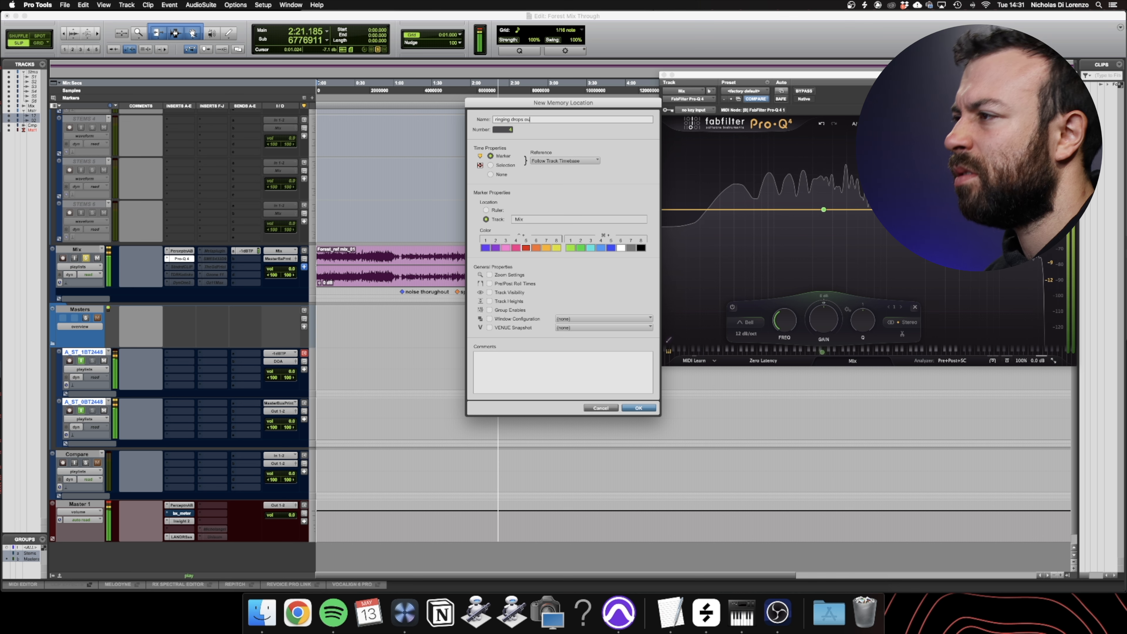
pyautogui.press('Return')
pyautogui.moveTo(519, 287); pyautogui.dragTo(395, 298)
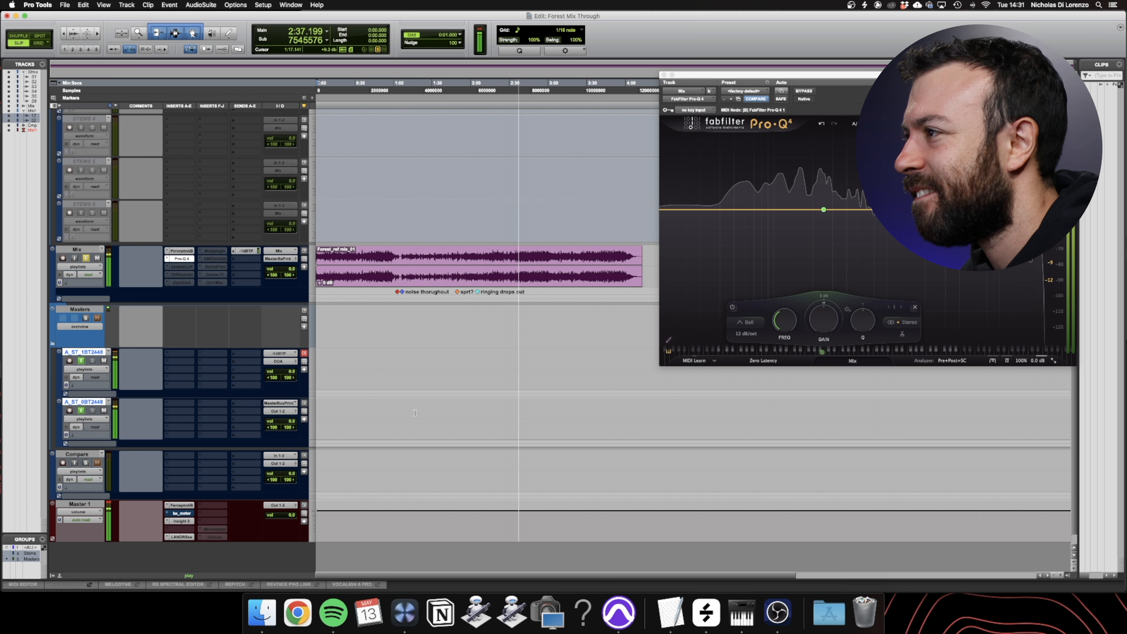
# Add a Mix track marker named "ringing back in" during playback and shift it slightly earlier.
pyautogui.press('KP_Enter')
pyautogui.write('f')
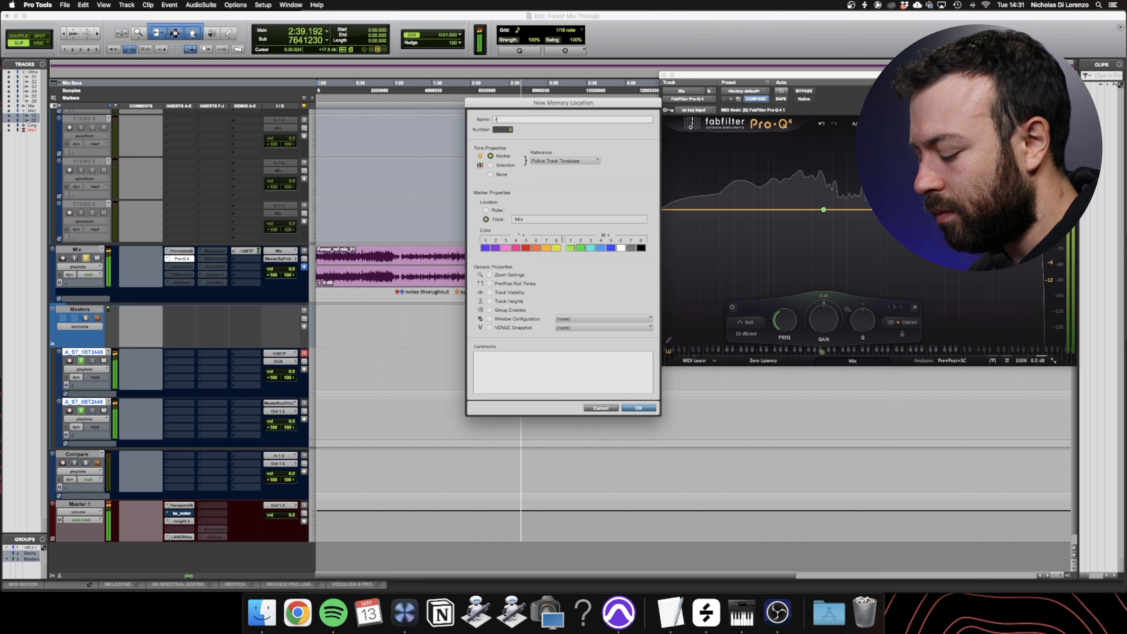
pyautogui.write('inging back in')
pyautogui.press('Return')
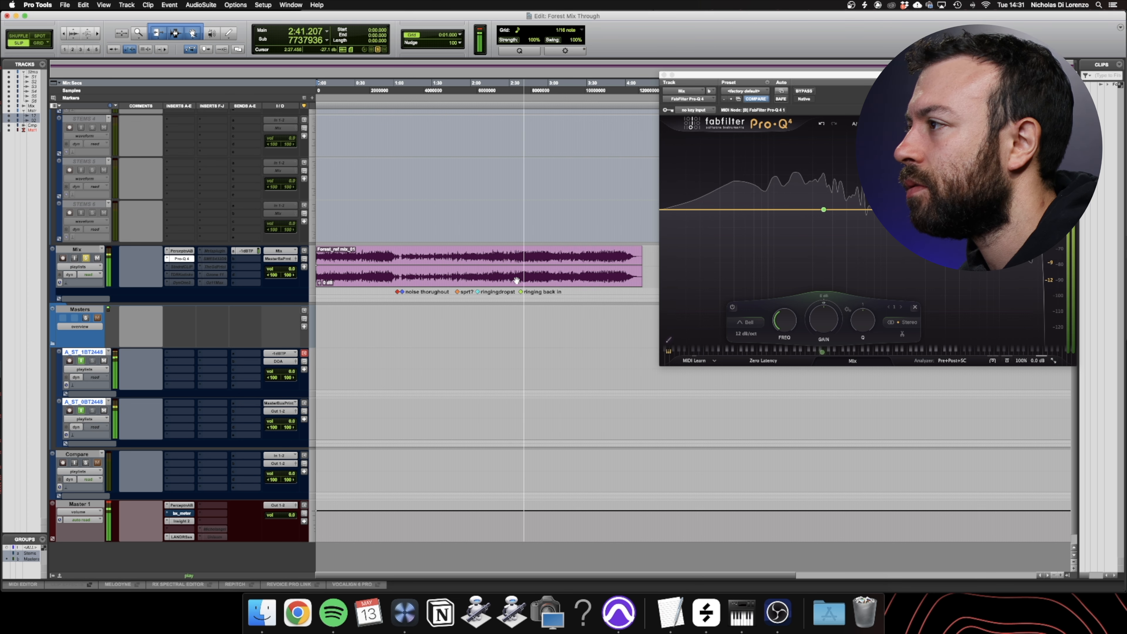
pyautogui.moveTo(521, 296); pyautogui.dragTo(512, 296)
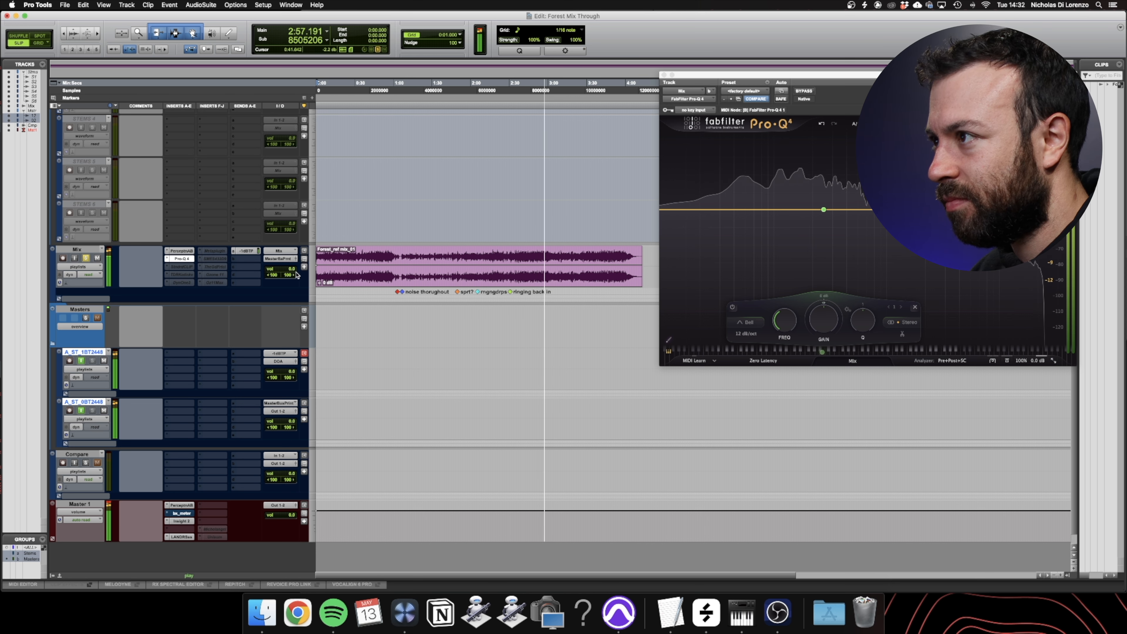
# Add a Mix track marker named "cool guitars" during playback and shift it slightly earlier.
pyautogui.click(304, 267)
pyautogui.write('cool')
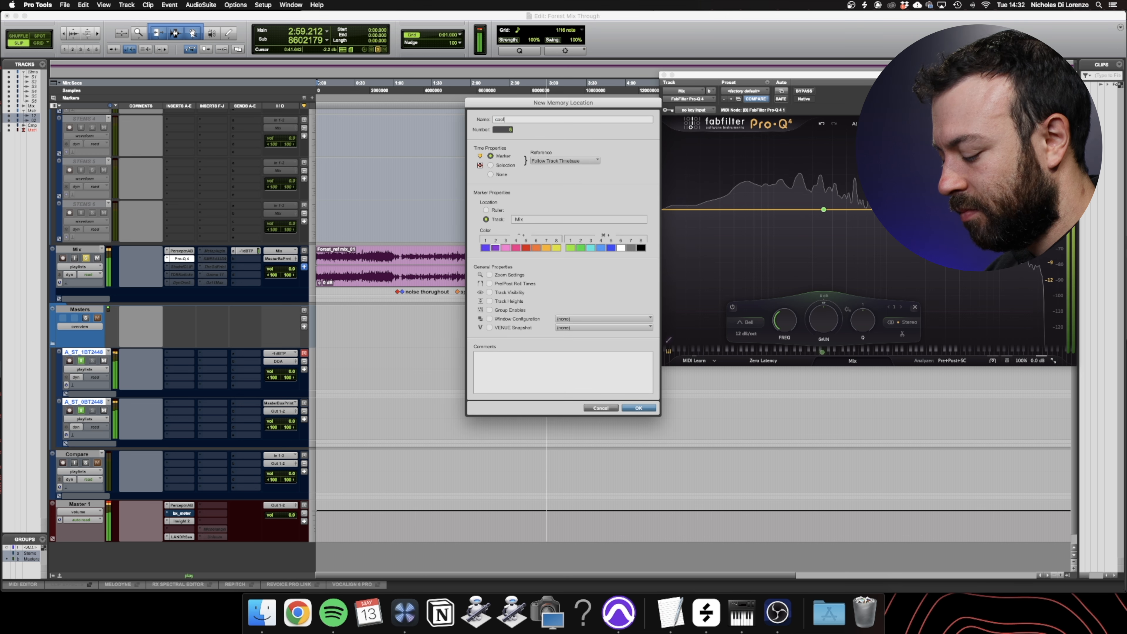
pyautogui.write(' guitars')
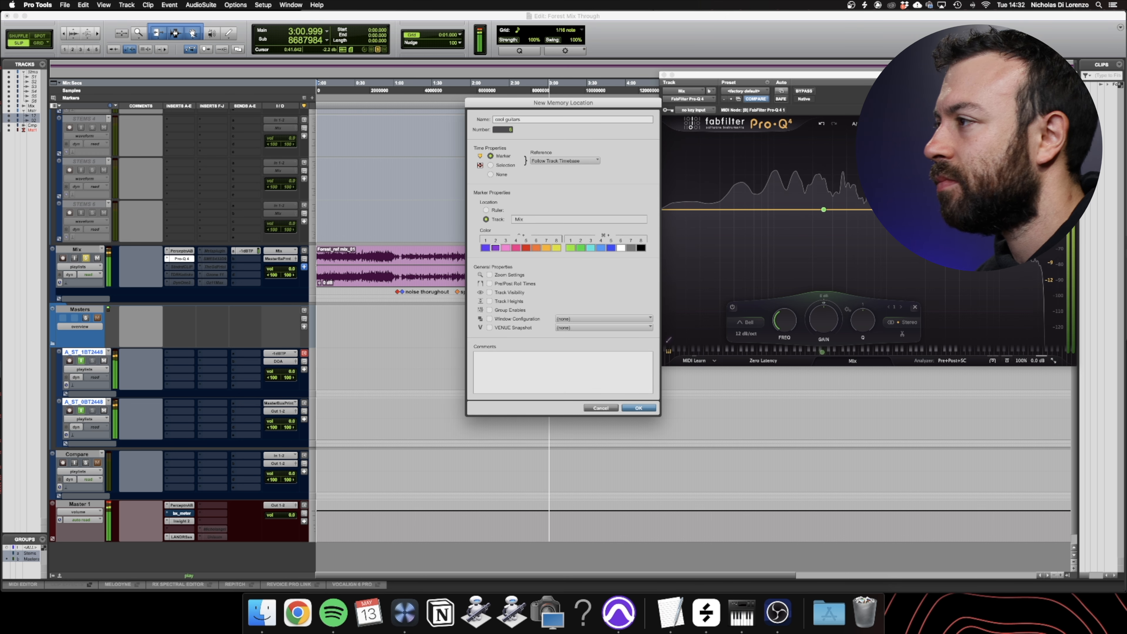
pyautogui.press('Return')
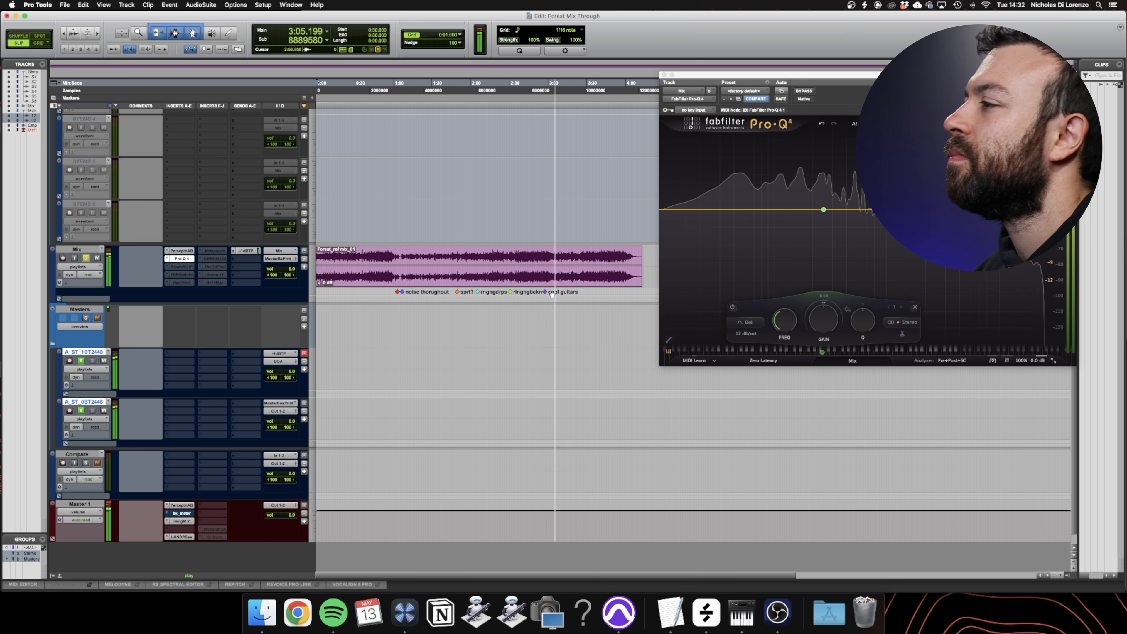
pyautogui.moveTo(546, 293); pyautogui.dragTo(541, 295)
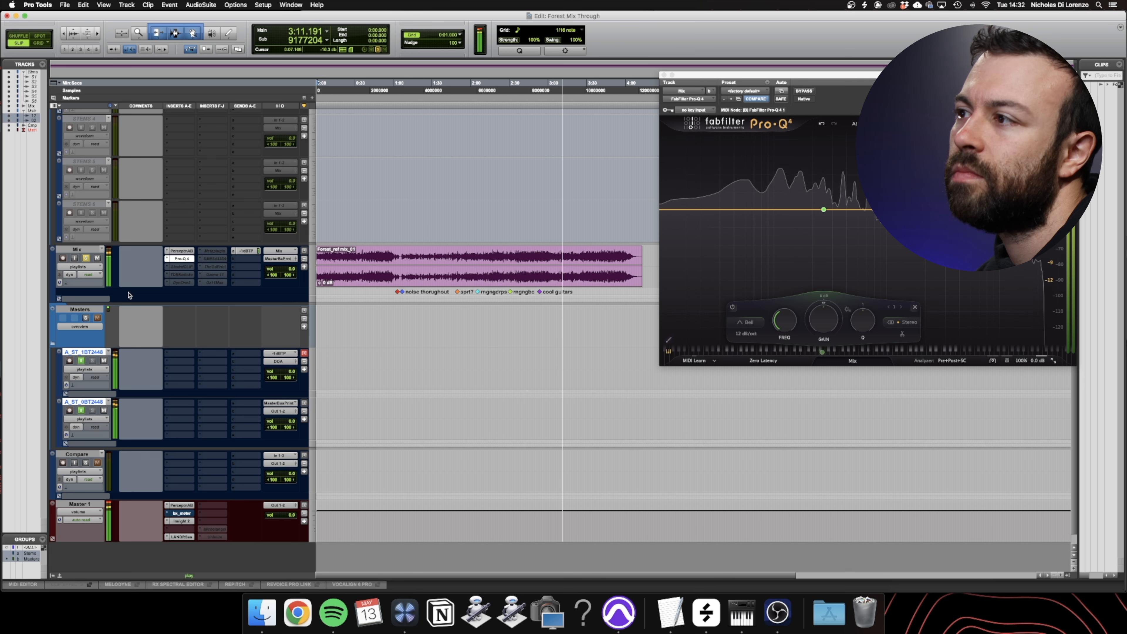
# Enter the Mix track comment "How do low mids effect brass tone? (Bit too forward in bass but part of horn tone...)".
pyautogui.click(136, 273)
pyautogui.write('How do')
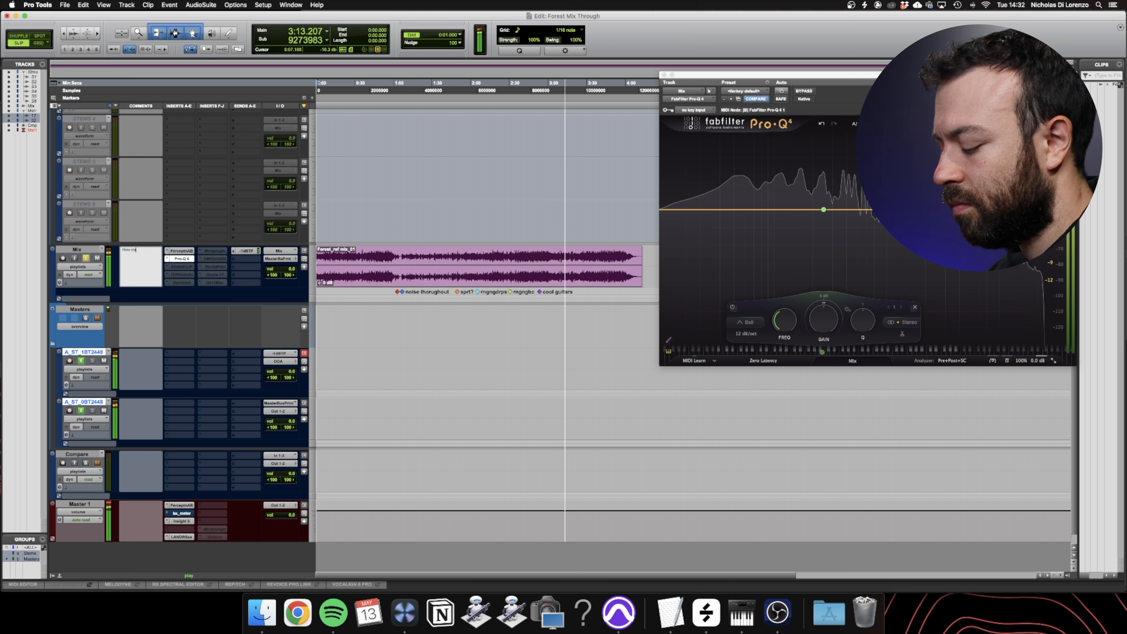
pyautogui.write(' we mak affect')
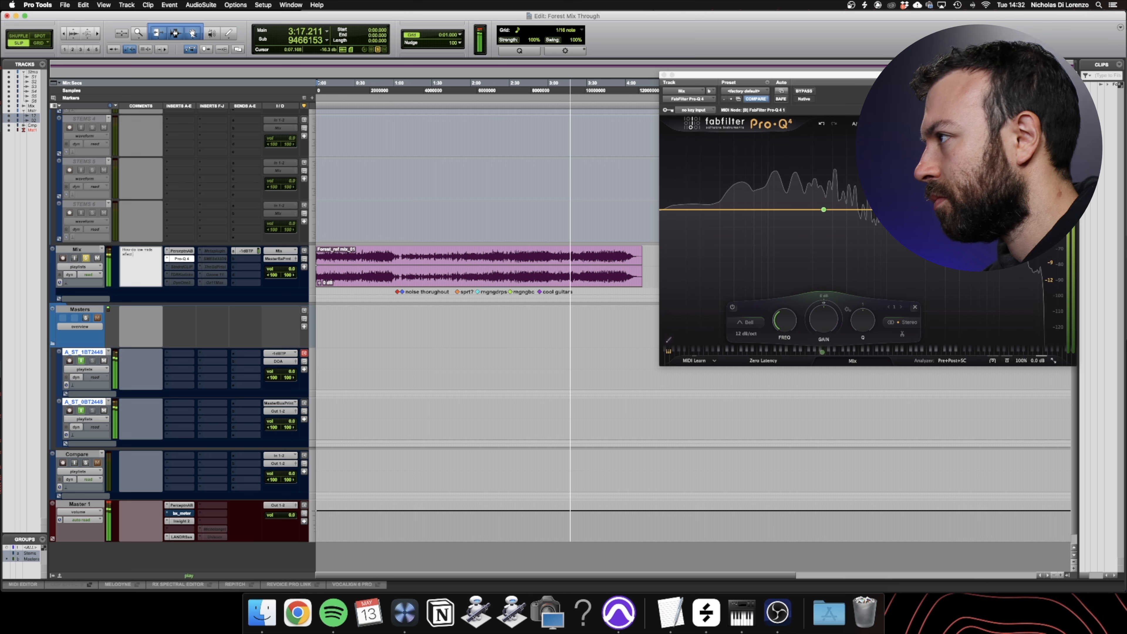
pyautogui.write(' brass ton')
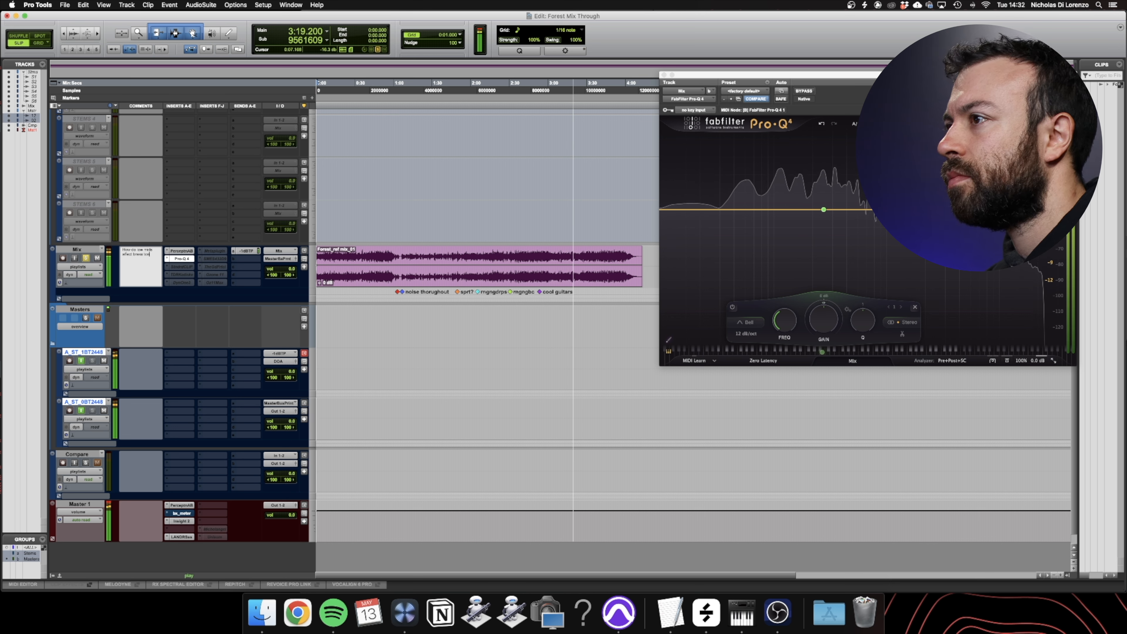
pyautogui.write('e? (B')
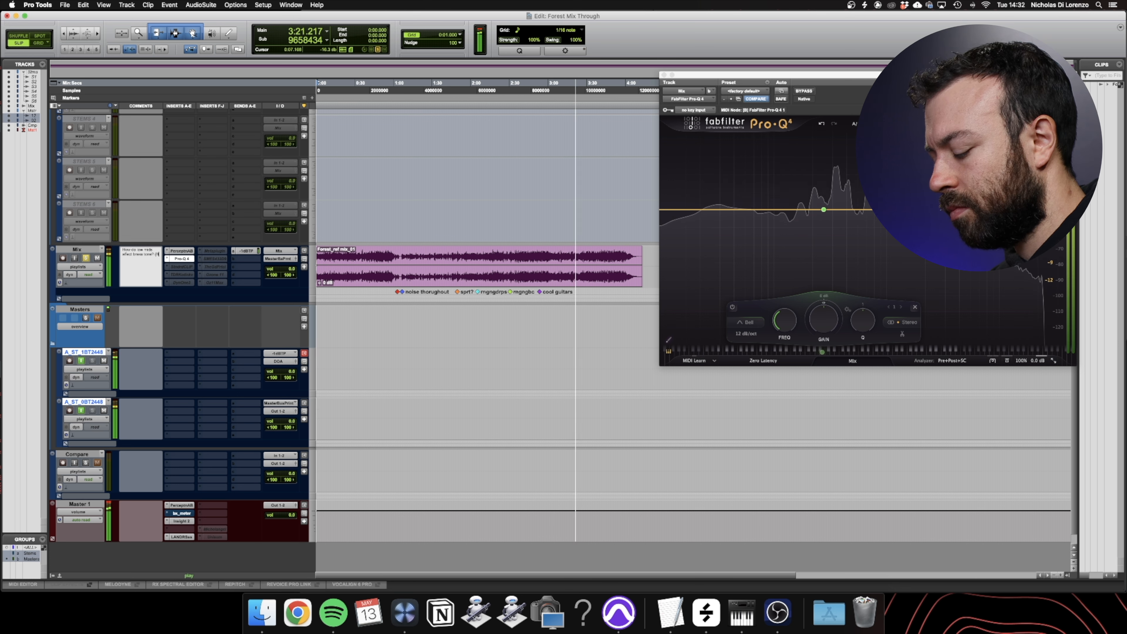
pyautogui.write('it too forward in')
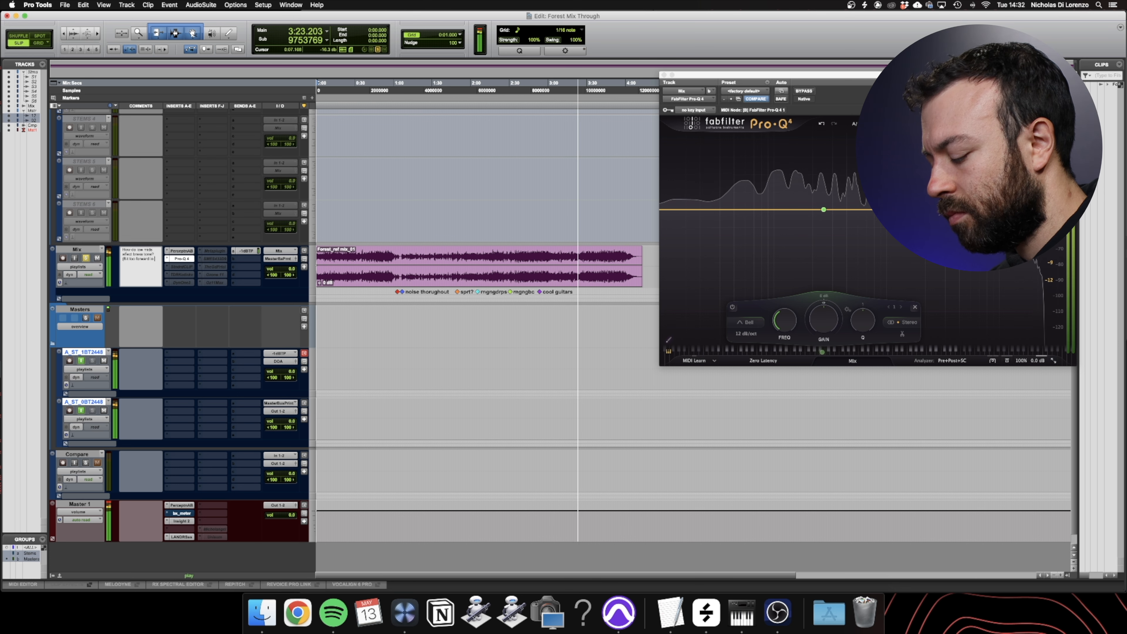
pyautogui.write(' bass but')
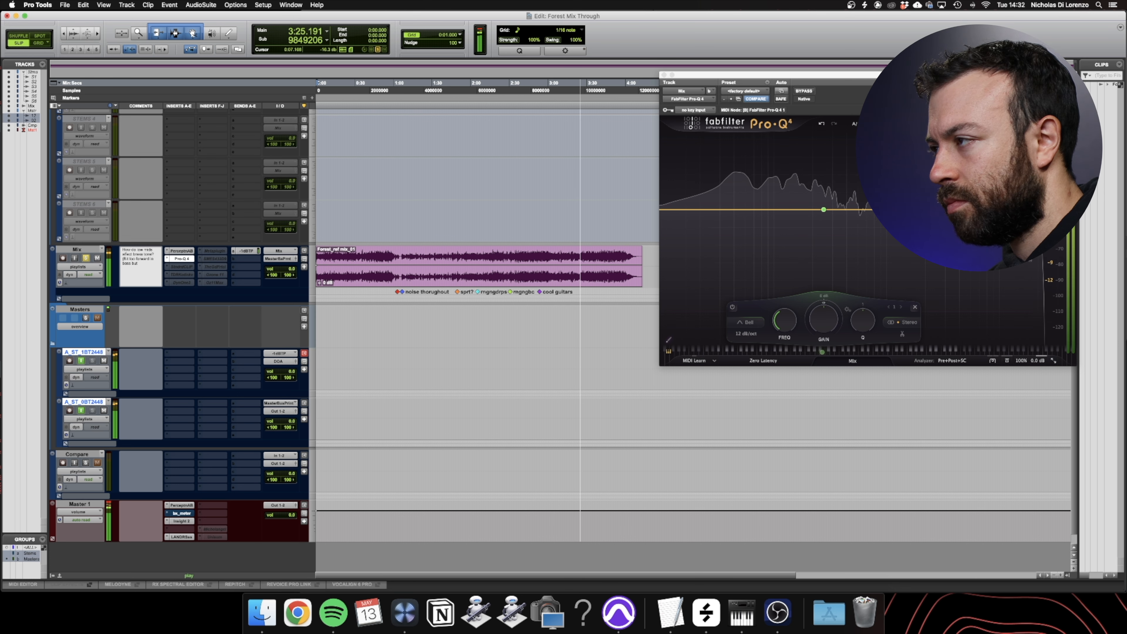
pyautogui.write(' part of tr')
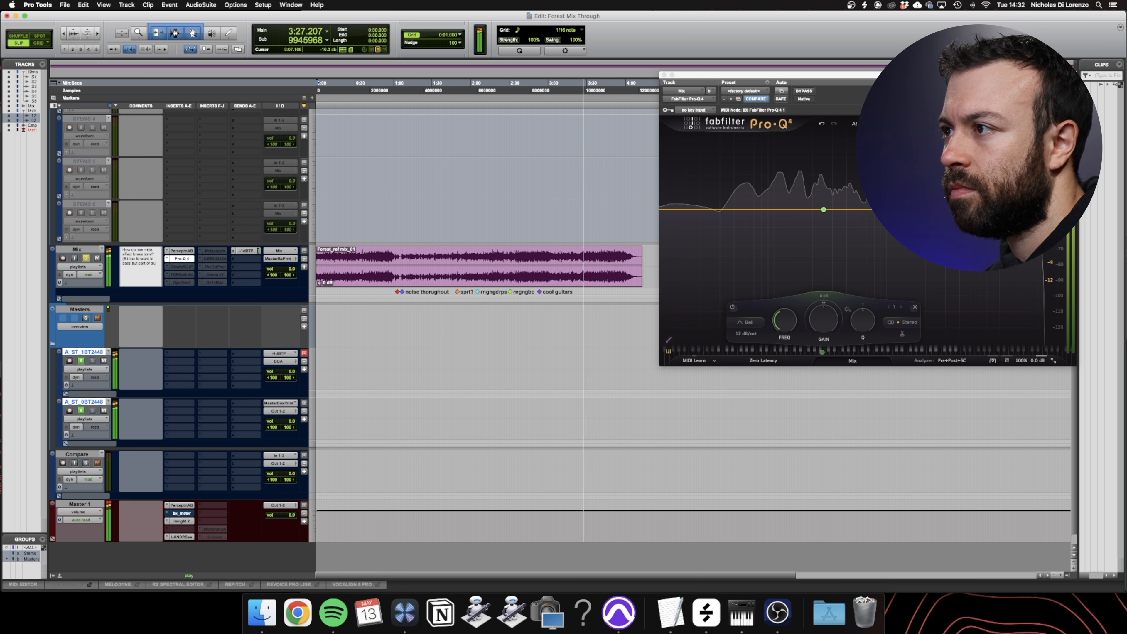
pyautogui.write('horn tone...')
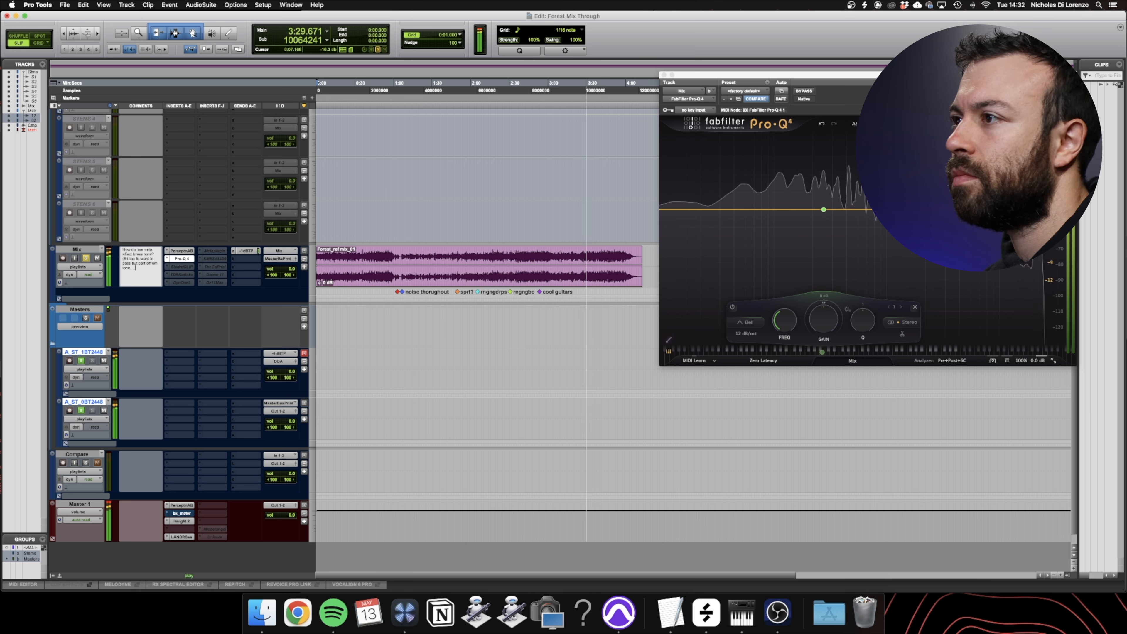
pyautogui.press('Return')
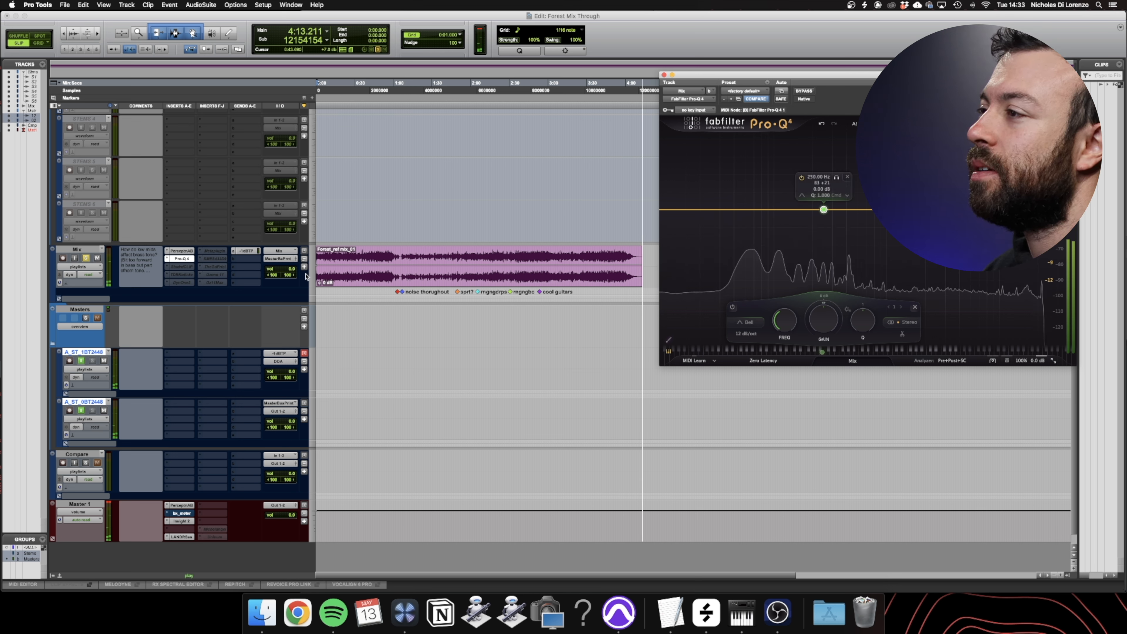
# Create a marker on the Mix track and name it "click 4".
pyautogui.press('KP_Enter')
pyautogui.write('click 4')
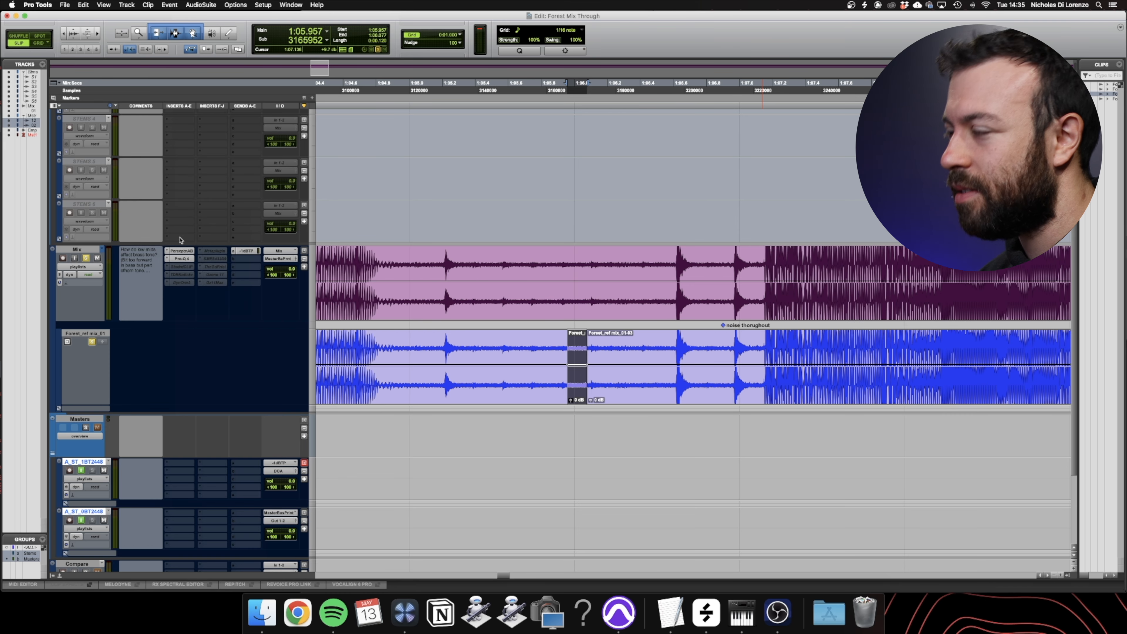
# Load RX 11 Spectral De-noise in the Mix track's first insert slot and move its window clear of the selected quiet passage.
pyautogui.write('spect')
pyautogui.press('Down')
pyautogui.press('Down')
pyautogui.press('Down')
pyautogui.press('Down')
pyautogui.press('Down')
pyautogui.press('Down')
pyautogui.press('Down')
pyautogui.press('Down')
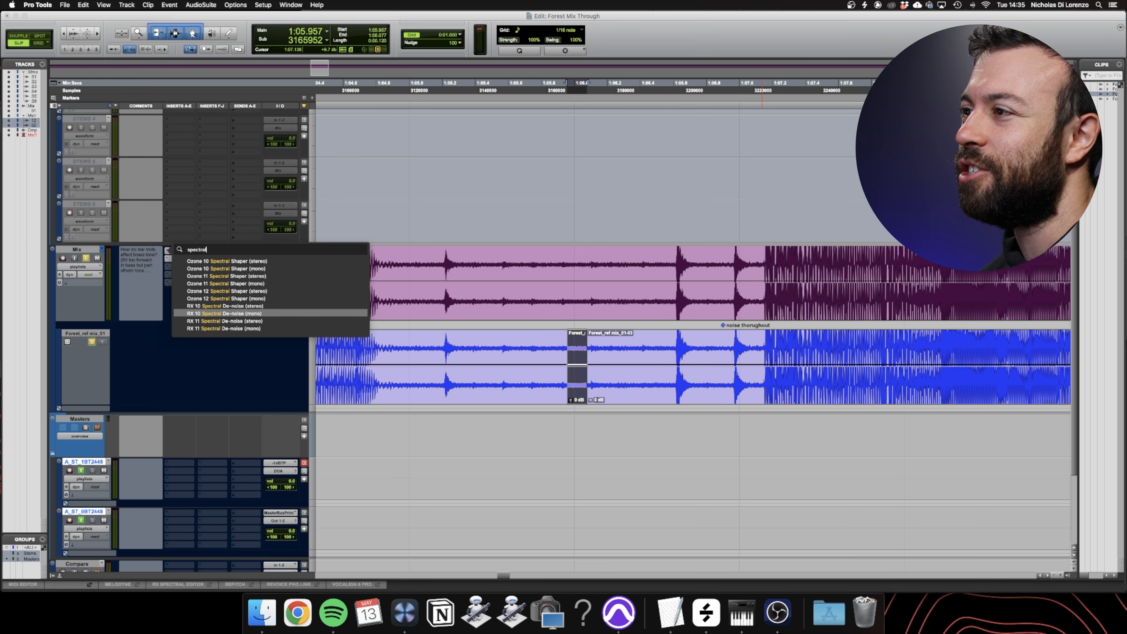
pyautogui.press('Return')
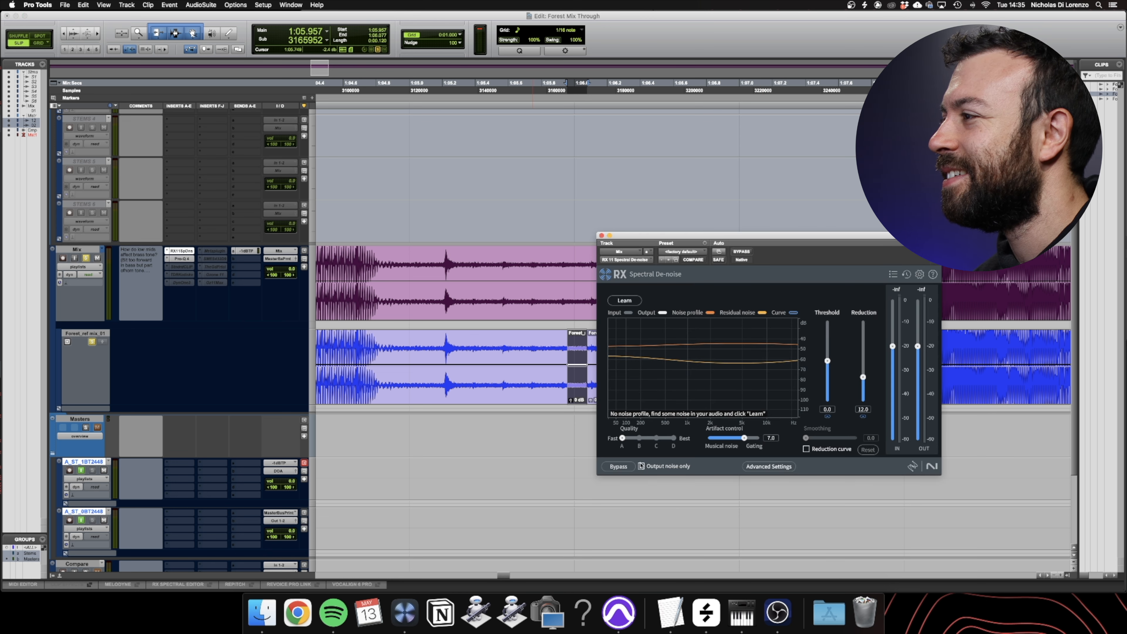
pyautogui.moveTo(659, 242); pyautogui.dragTo(218, 239)
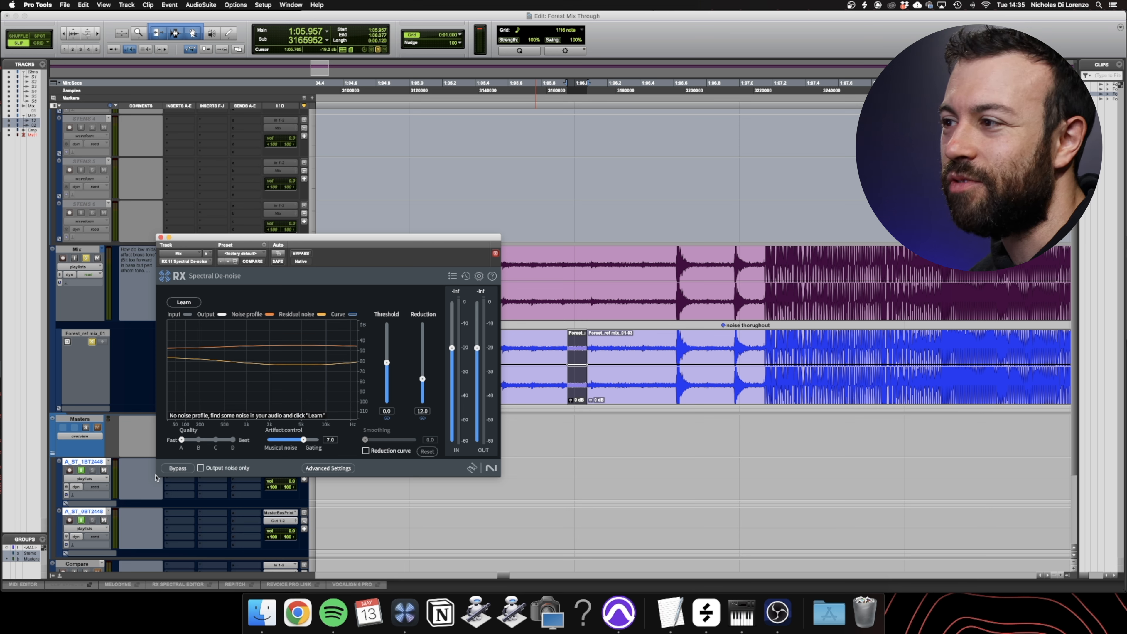
# Have Spectral De-noise learn the noise profile while the selected quiet passage plays.
pyautogui.click(185, 302)
pyautogui.press('space')
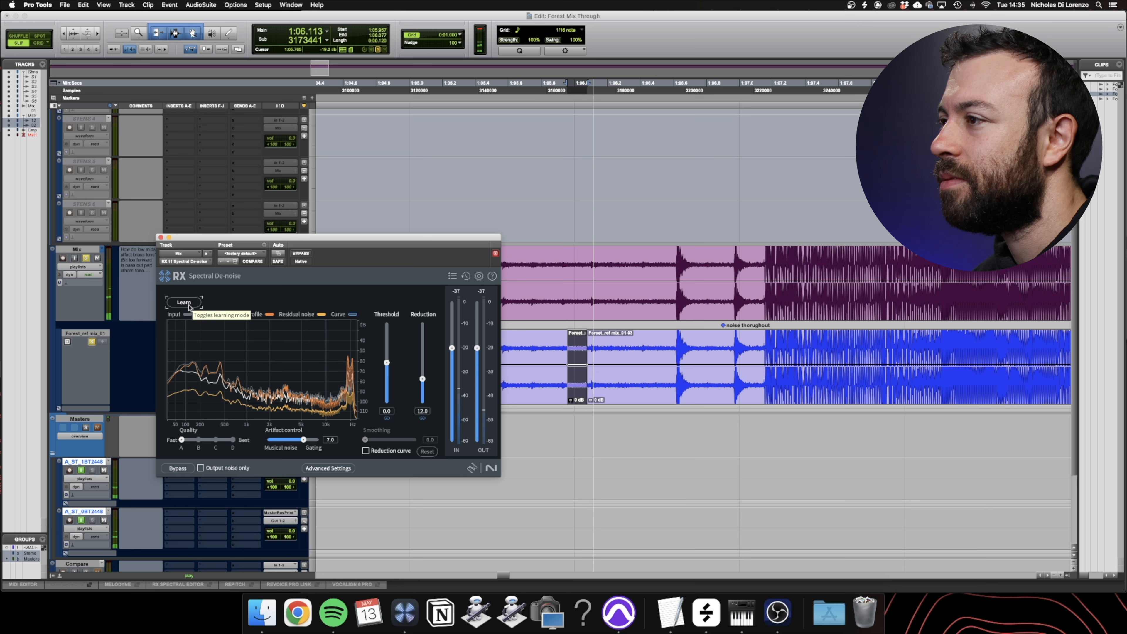
pyautogui.press('space')
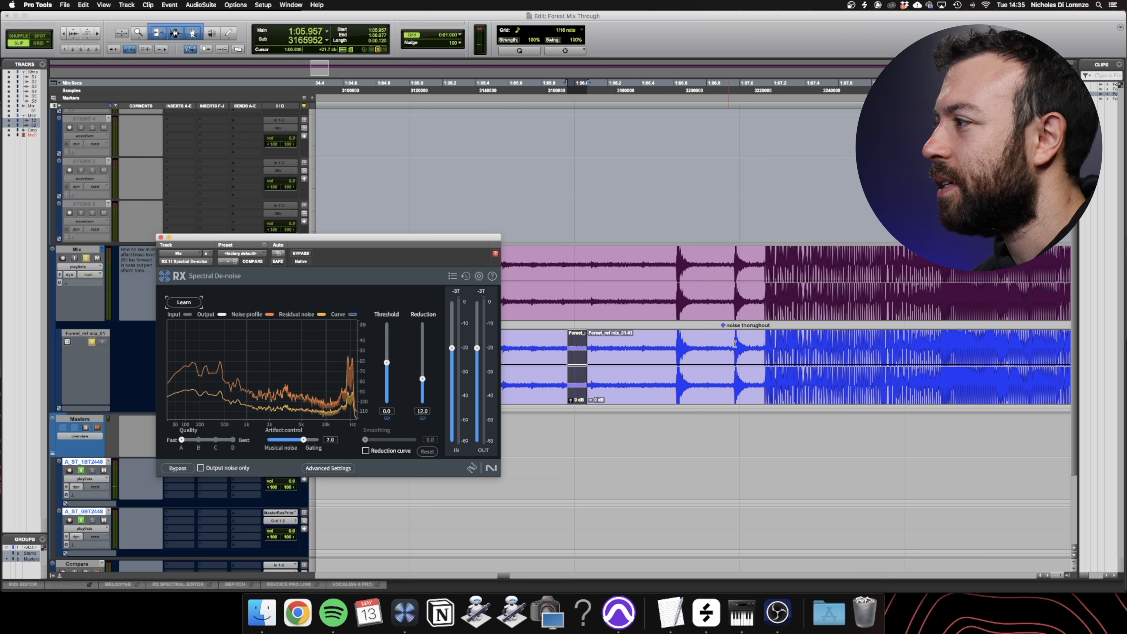
# Extend the selection to 1:07.117 and, during playback, set the de-noise threshold to 6.0 and reduction to 19.0.
pyautogui.keyDown('shift'); pyautogui.click(758, 347); pyautogui.keyUp('shift')
pyautogui.press('space')
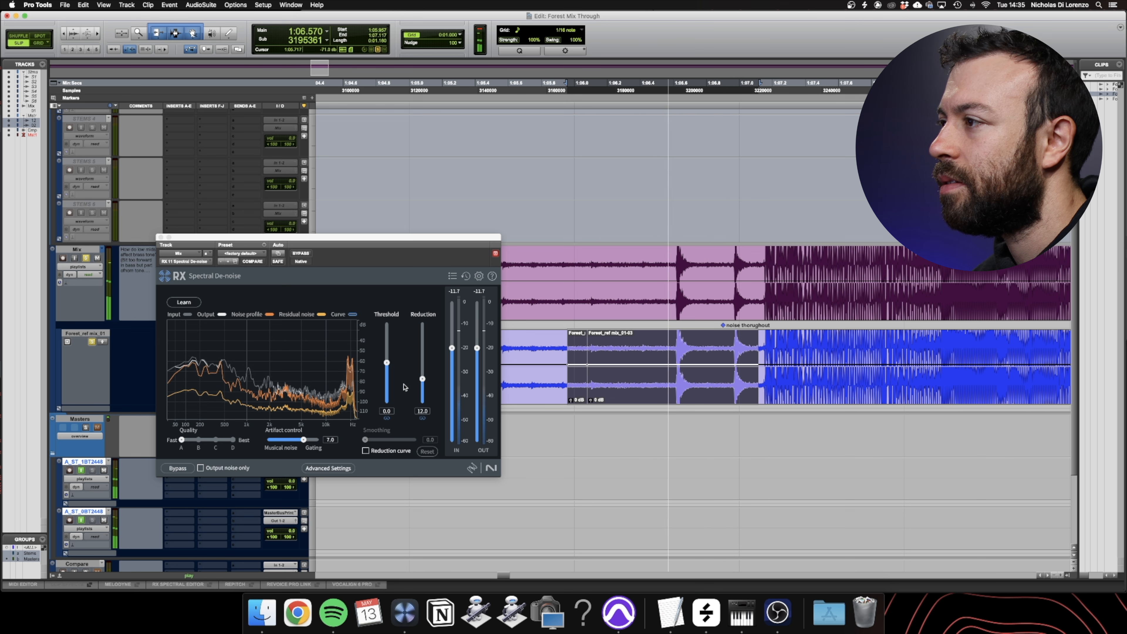
pyautogui.moveTo(422, 379); pyautogui.dragTo(430, 549)
pyautogui.moveTo(387, 363); pyautogui.dragTo(387, 332)
pyautogui.moveTo(387, 346); pyautogui.dragTo(386, 322)
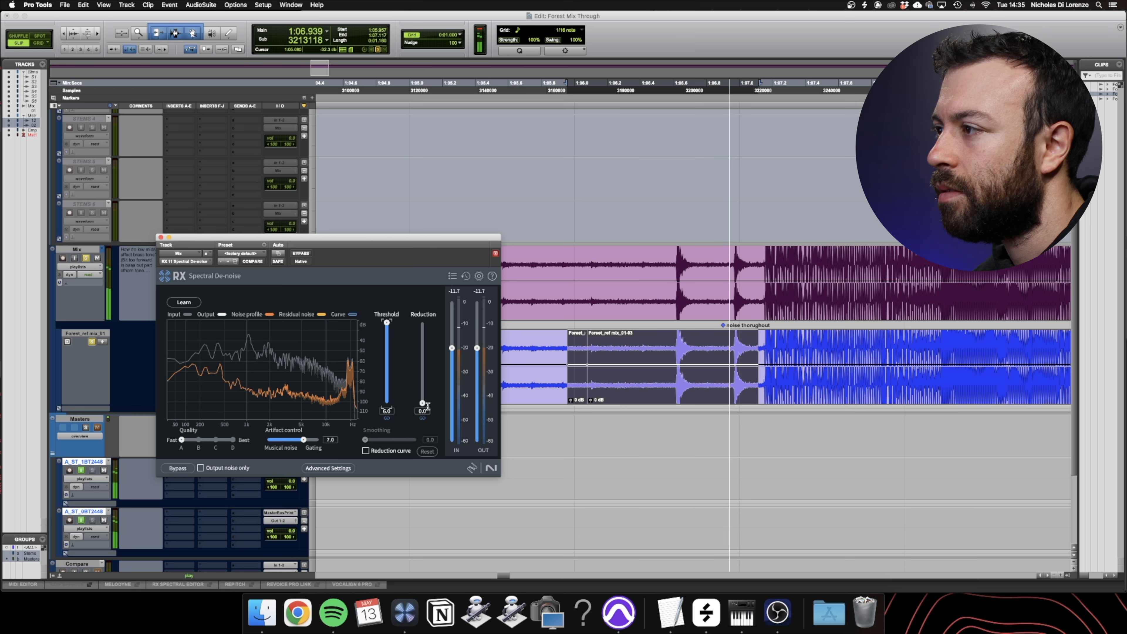
pyautogui.moveTo(426, 405); pyautogui.dragTo(424, 368)
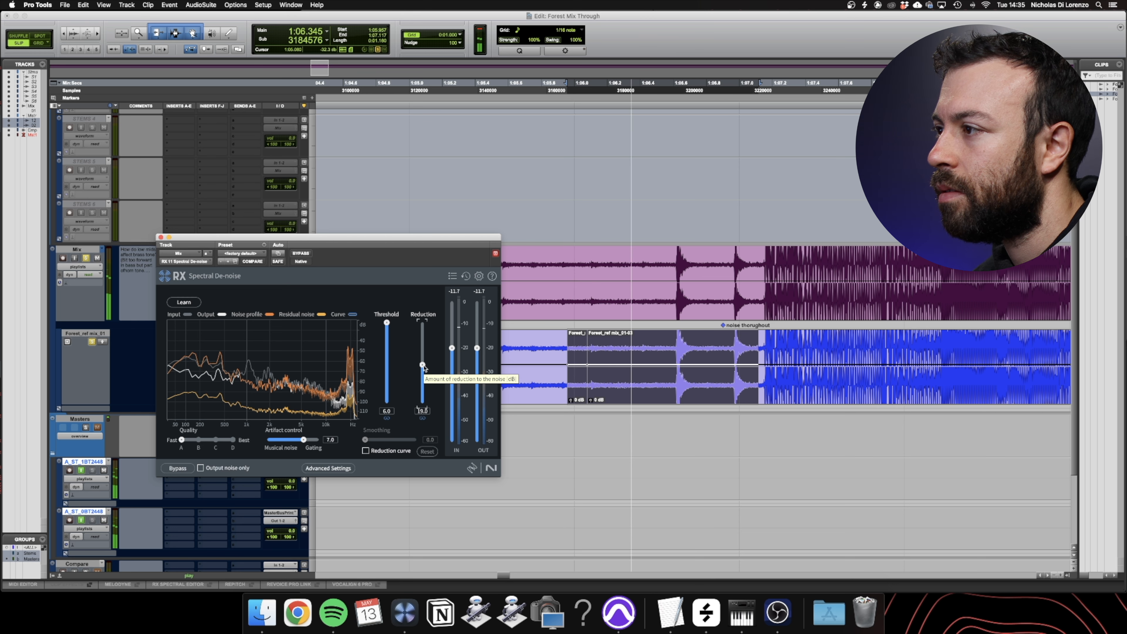
# Refine the de-noising by ear with the reduction curve enabled, smoothing 4.0 and artifact control 3.8, comparing it against bypass.
pyautogui.click(365, 451)
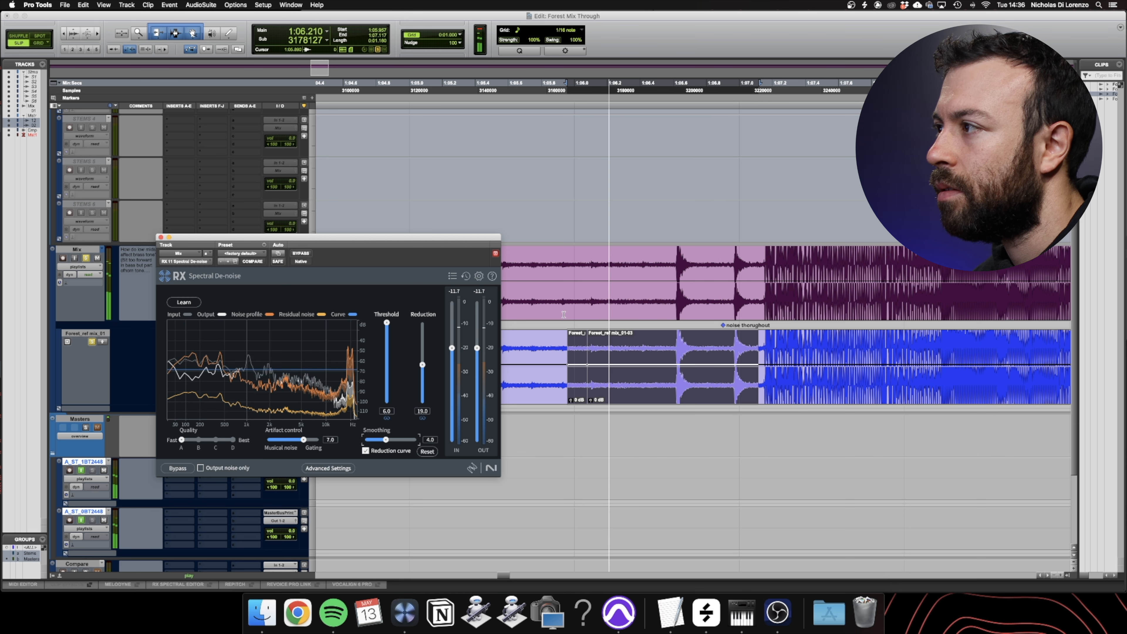
pyautogui.click(300, 253)
pyautogui.click(300, 253)
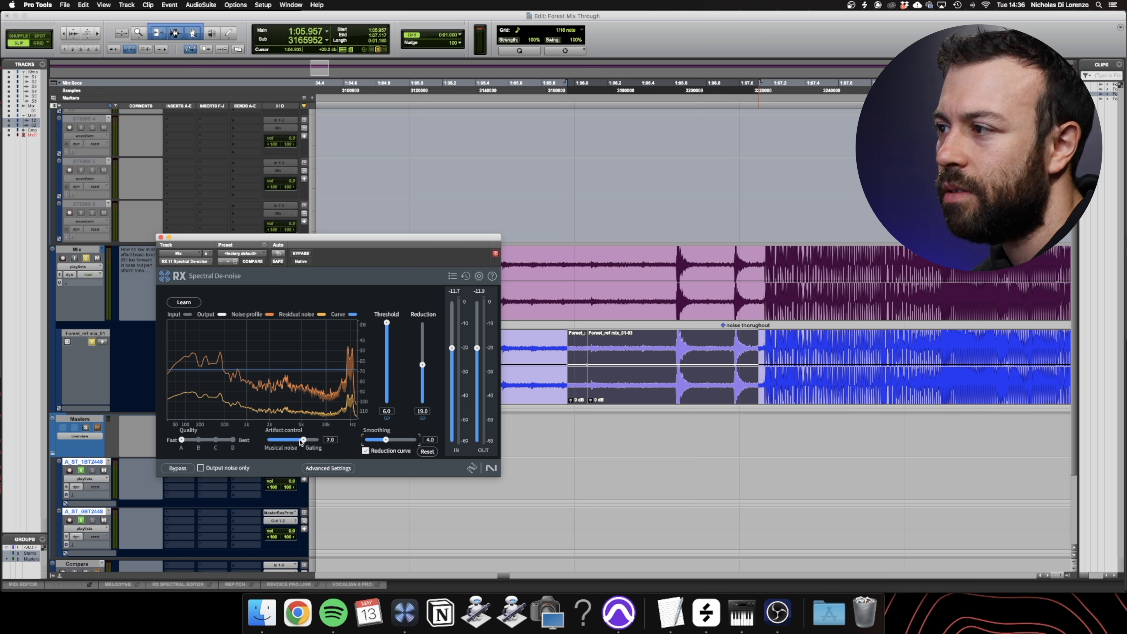
pyautogui.press('space')
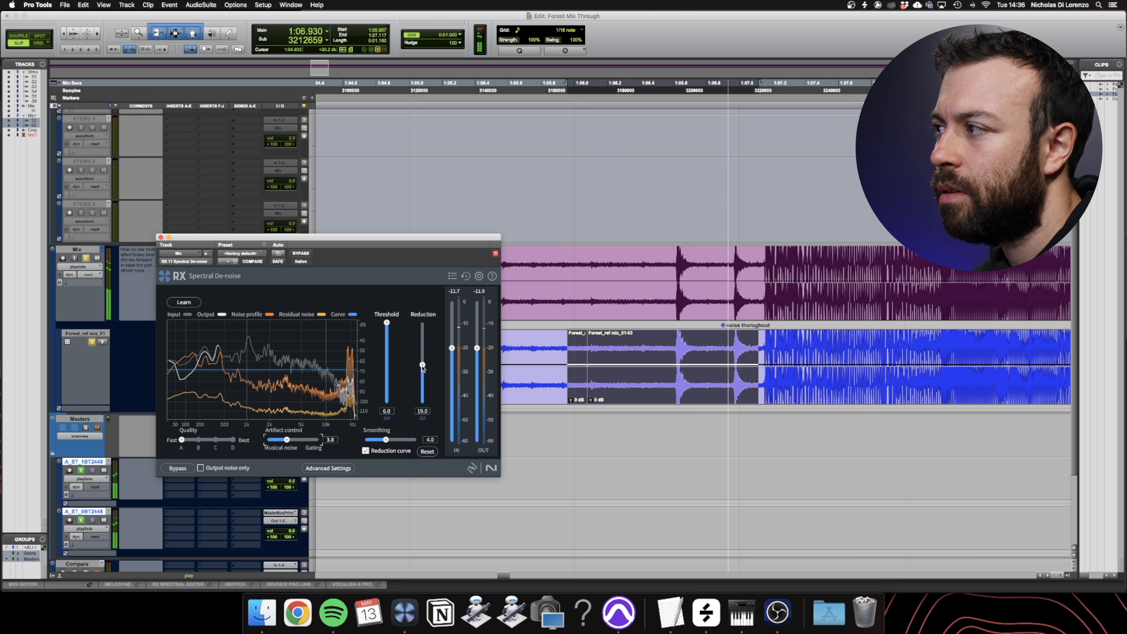
# Raise the de-noise reduction to 23.0, clear the plug-in window off the waveforms and move playback to 1:04.645.
pyautogui.moveTo(422, 366); pyautogui.dragTo(421, 359)
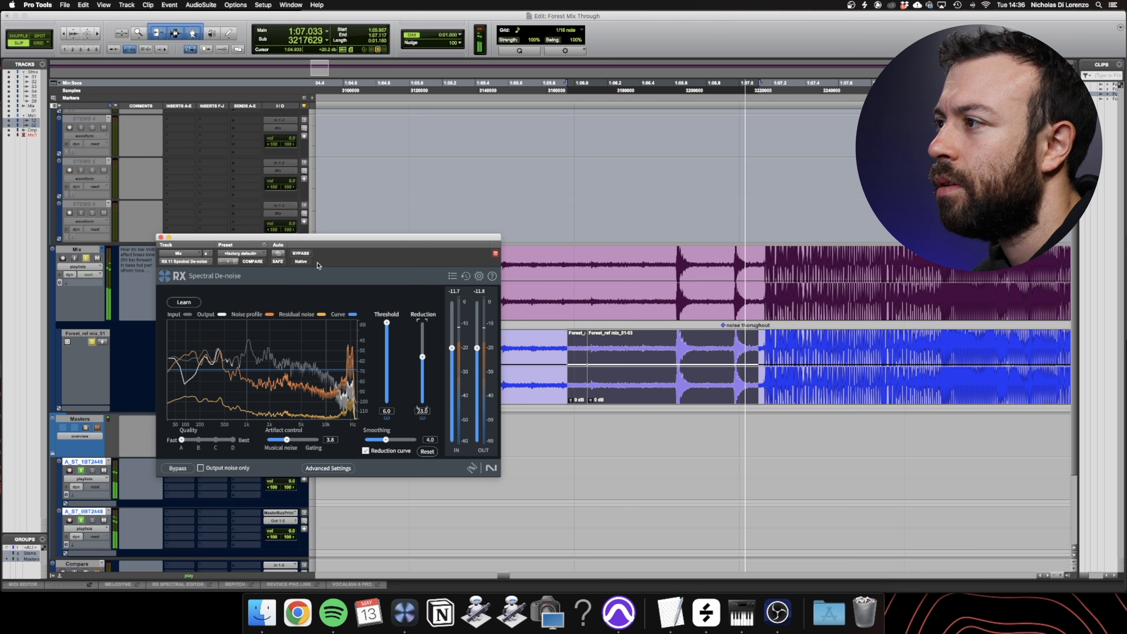
pyautogui.moveTo(240, 240); pyautogui.dragTo(491, 328)
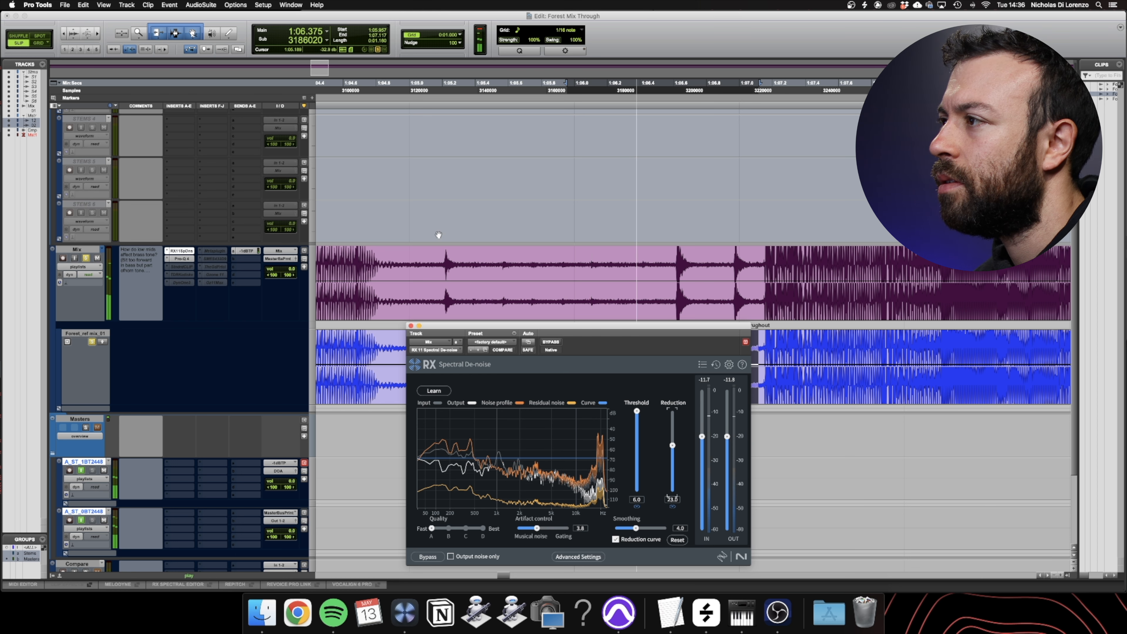
pyautogui.click(351, 83)
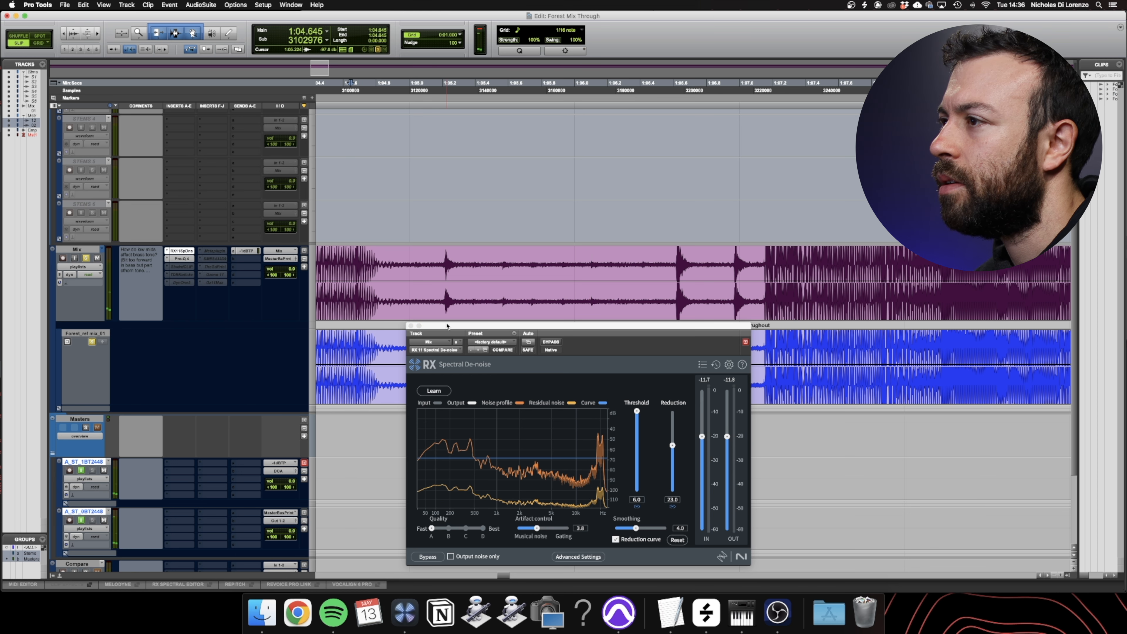
# Show an automation lane beneath the Mix track and set it to RX 11 Spectral De-noise's Linked reduction (dB).
pyautogui.moveTo(446, 327); pyautogui.dragTo(114, 444)
pyautogui.click(59, 407)
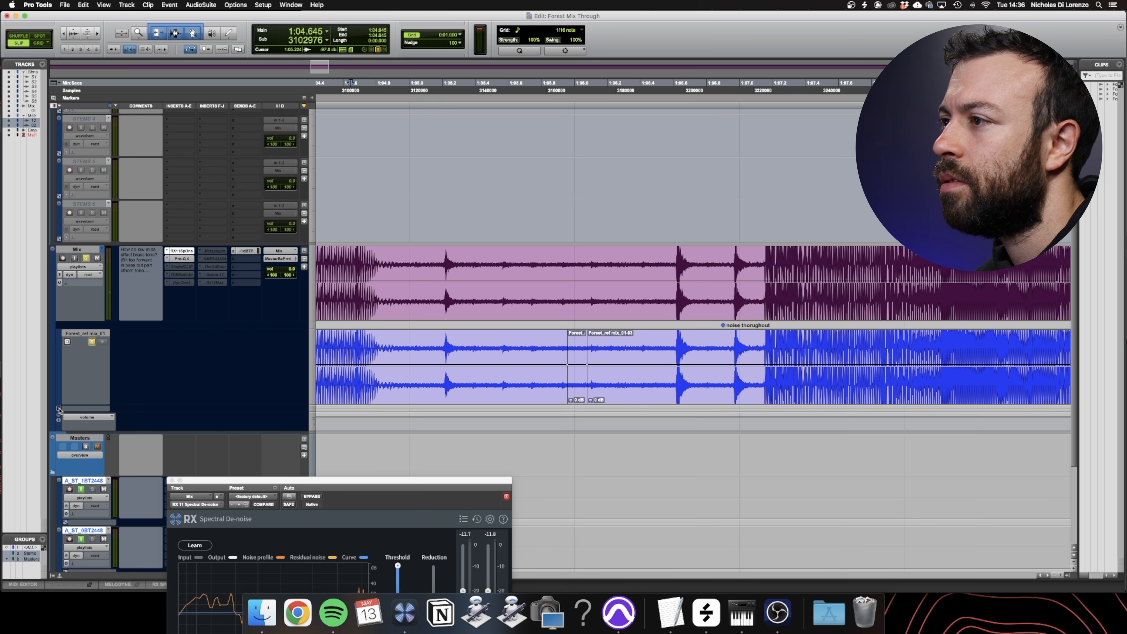
pyautogui.click(114, 420)
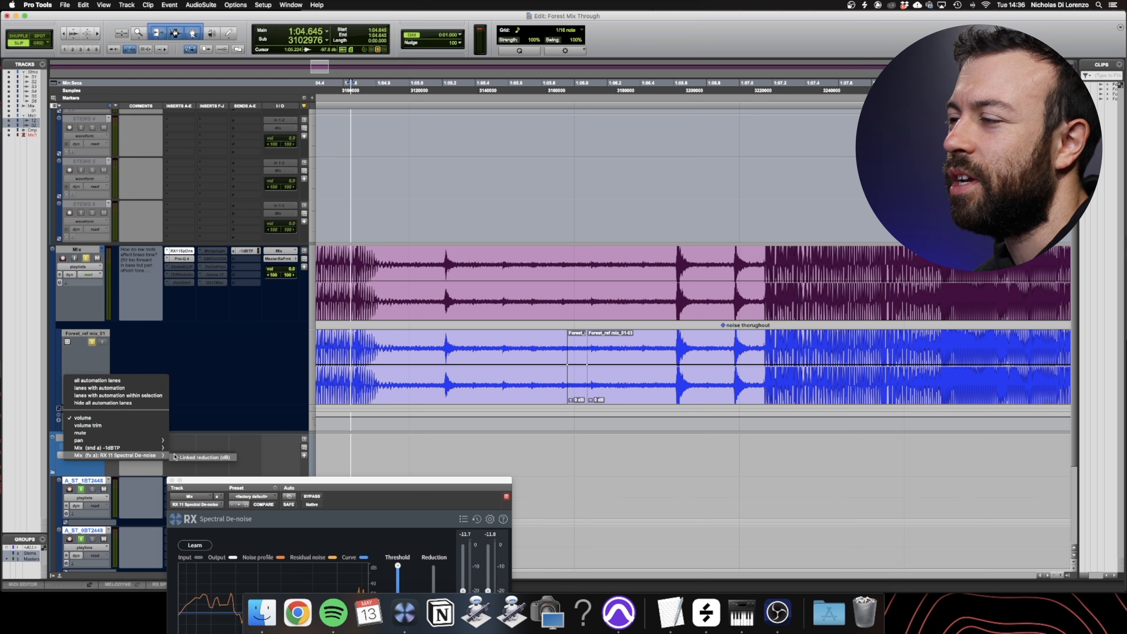
pyautogui.click(175, 457)
pyautogui.scroll(-1, 508, 412)
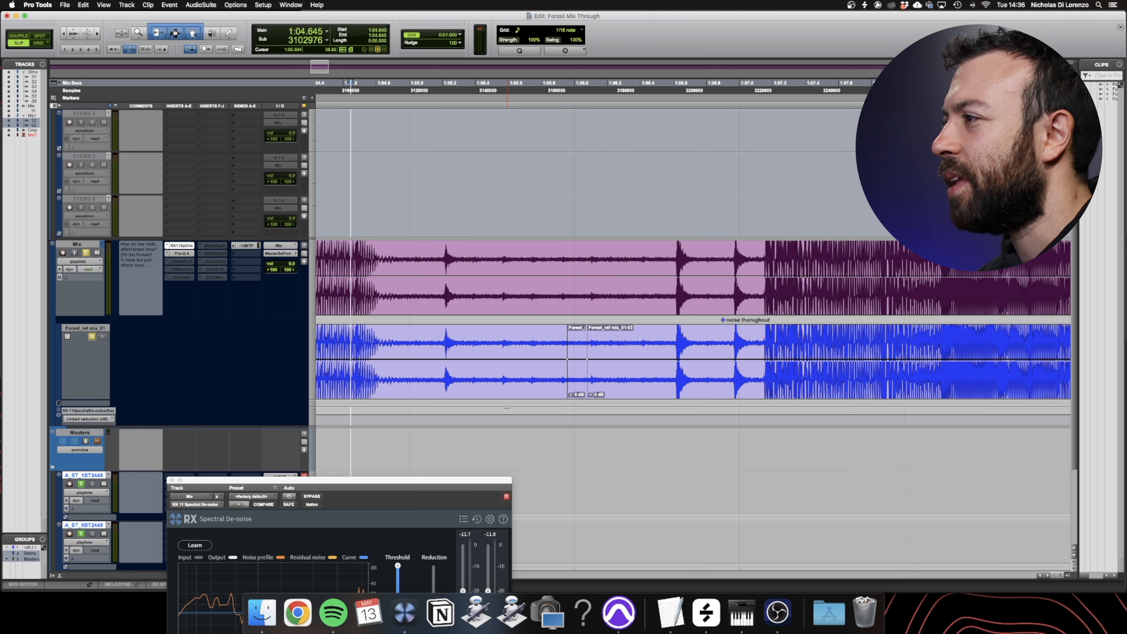
# Try lowering the linked reduction automation over the passage from 1:06.016 to 1:49.909.
pyautogui.press('r')
pyautogui.press('r')
pyautogui.moveTo(665, 416); pyautogui.dragTo(738, 416)
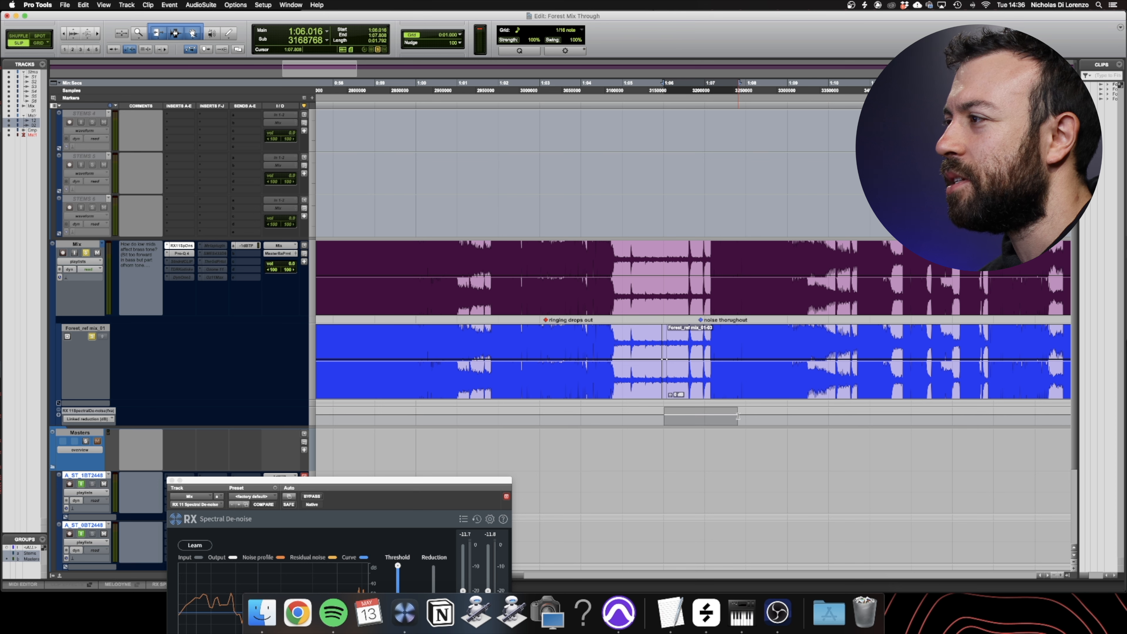
pyautogui.press('r')
pyautogui.press('r')
pyautogui.press('r')
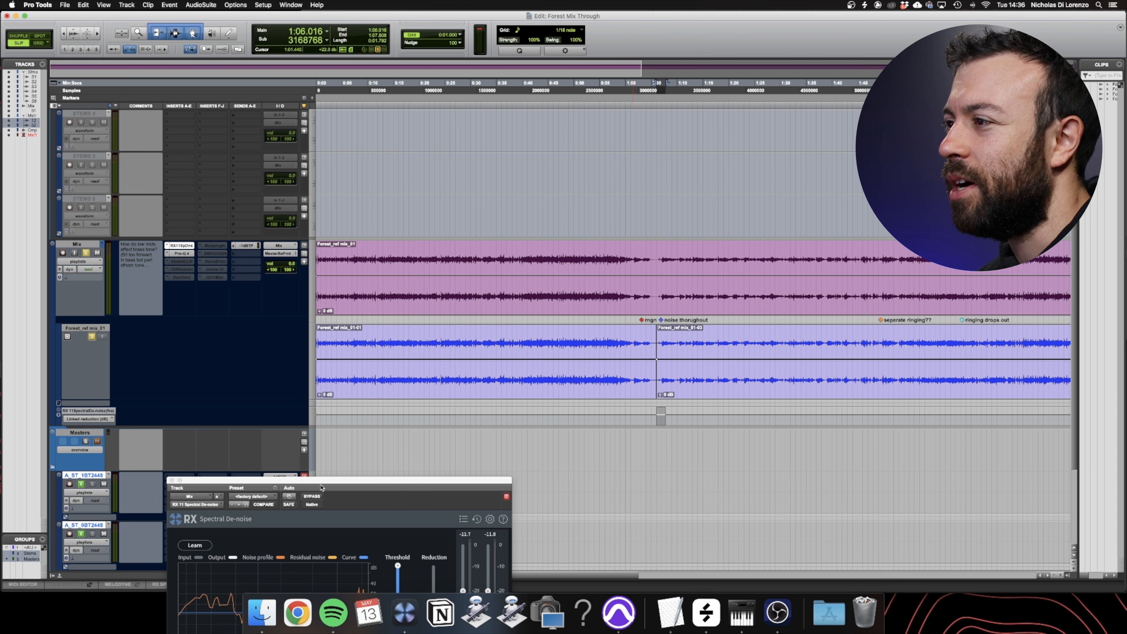
pyautogui.moveTo(321, 487); pyautogui.dragTo(270, 463)
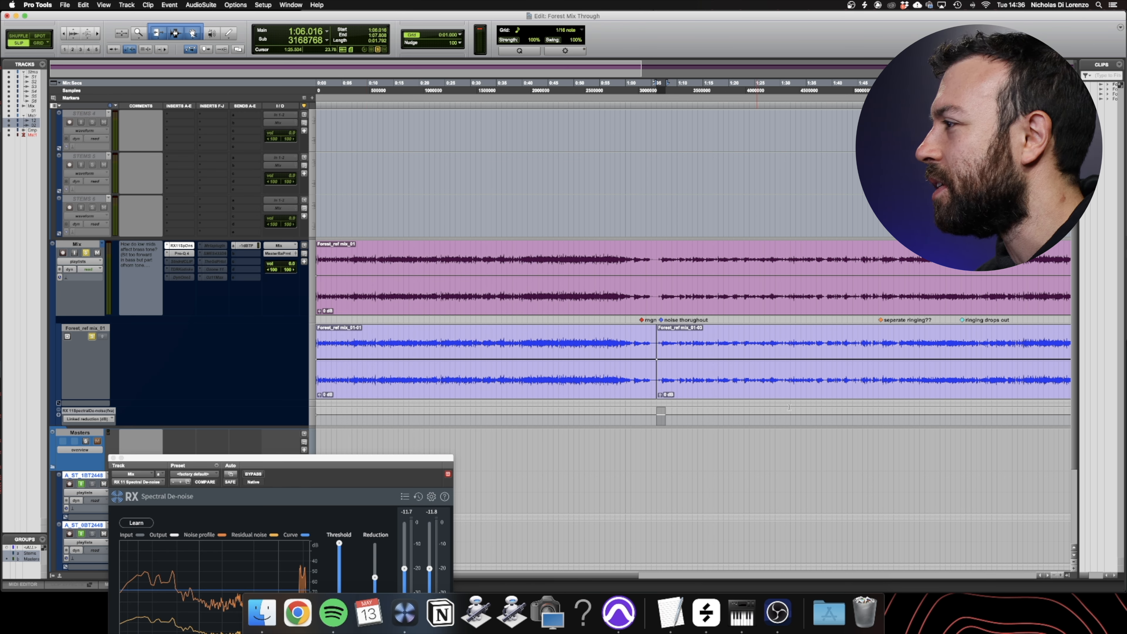
pyautogui.keyDown('shift'); pyautogui.click(835, 421); pyautogui.keyUp('shift')
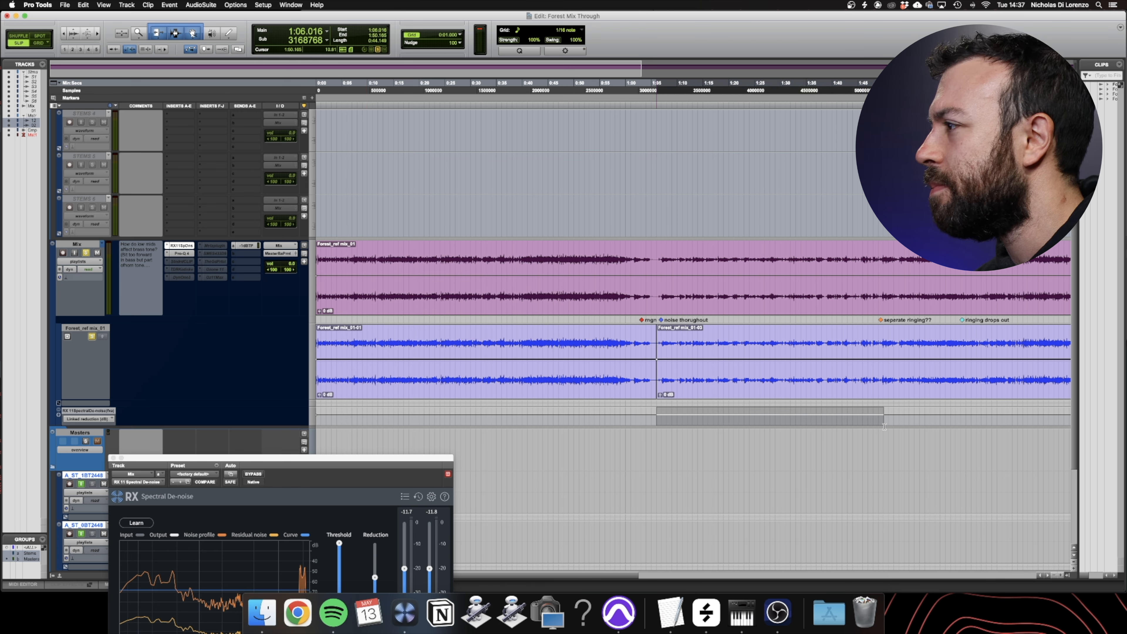
pyautogui.moveTo(819, 407); pyautogui.dragTo(673, 433)
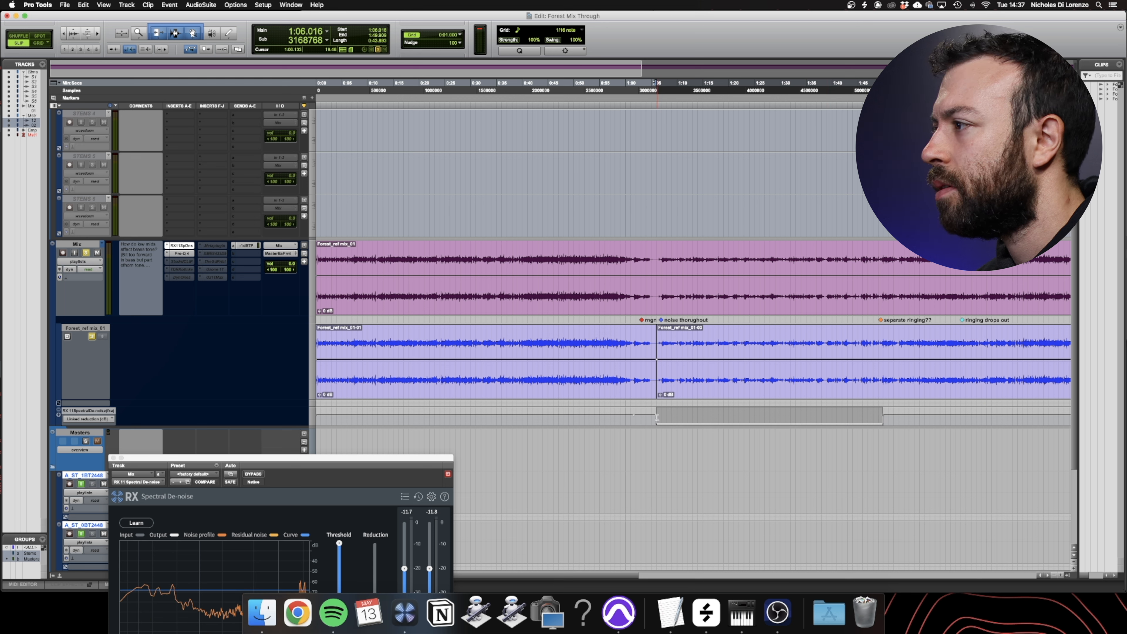
pyautogui.press('super+z')
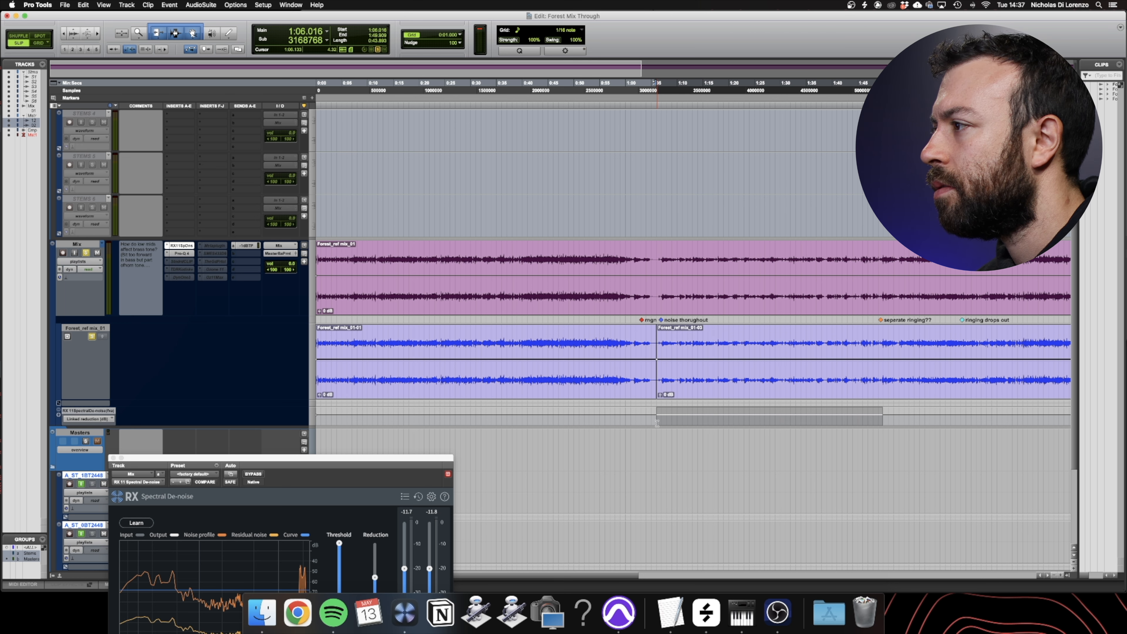
# Bypass Spectral De-noise and listen around 1:03 to 1:05 to locate where the noise reduction should start.
pyautogui.press('t')
pyautogui.press('t')
pyautogui.press('t')
pyautogui.click(657, 418)
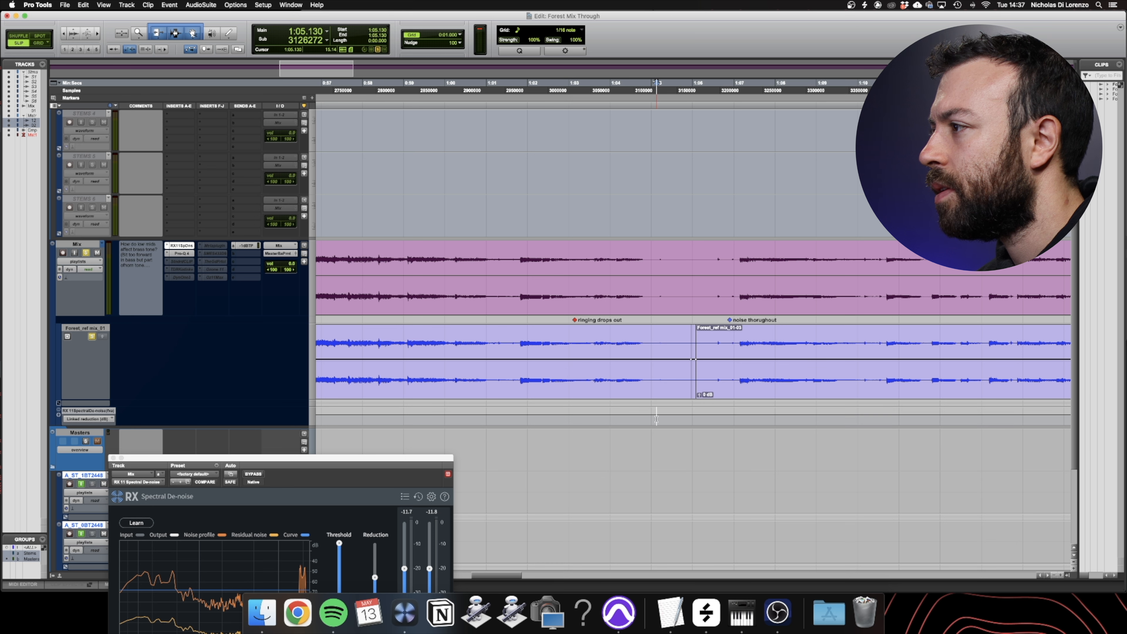
pyautogui.press('space')
pyautogui.press('space')
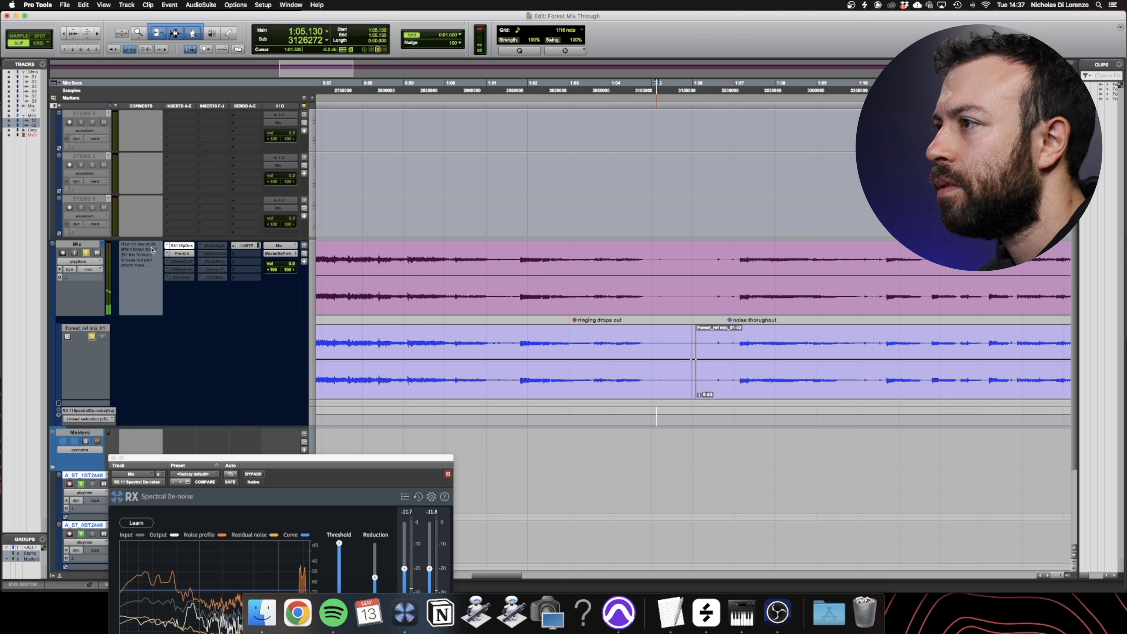
pyautogui.keyDown('super'); pyautogui.click(178, 248); pyautogui.keyUp('super')
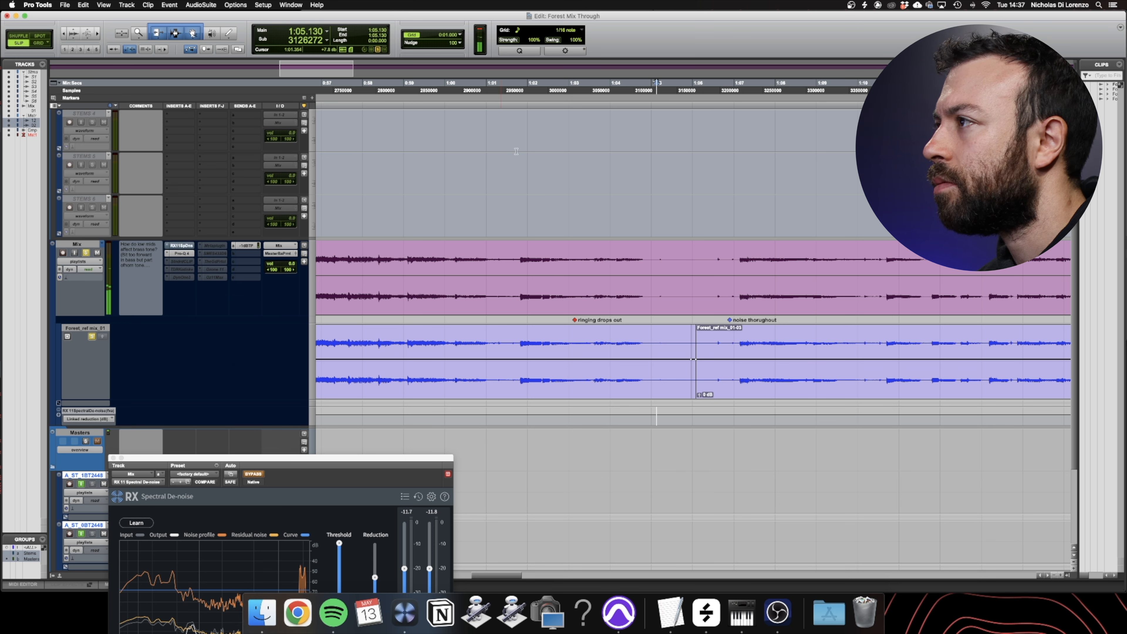
pyautogui.press('space')
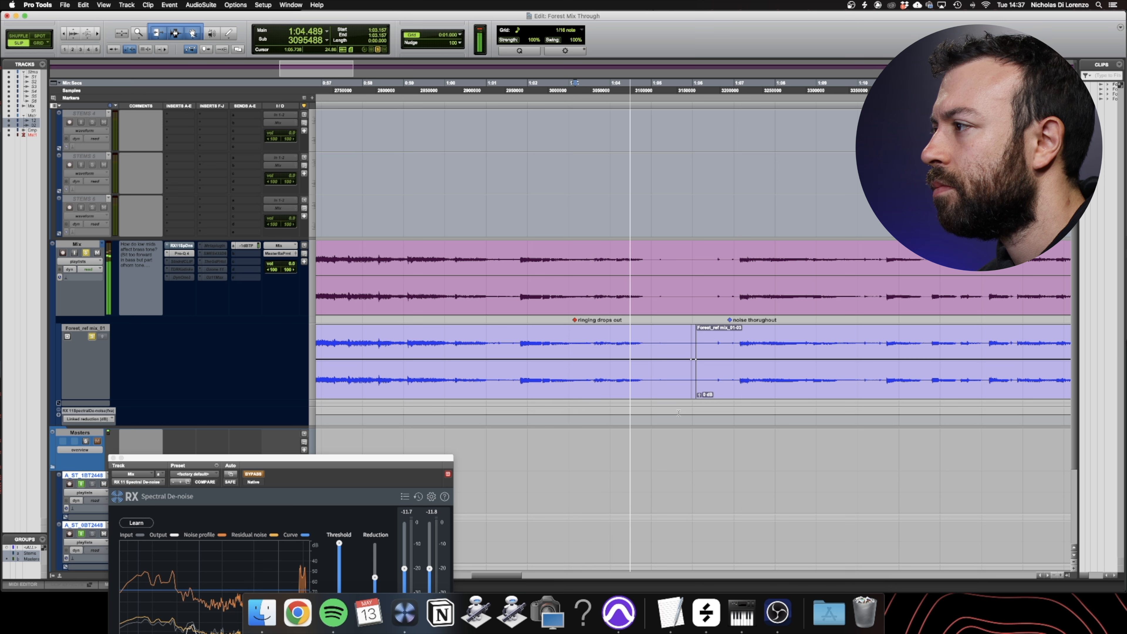
pyautogui.press('space')
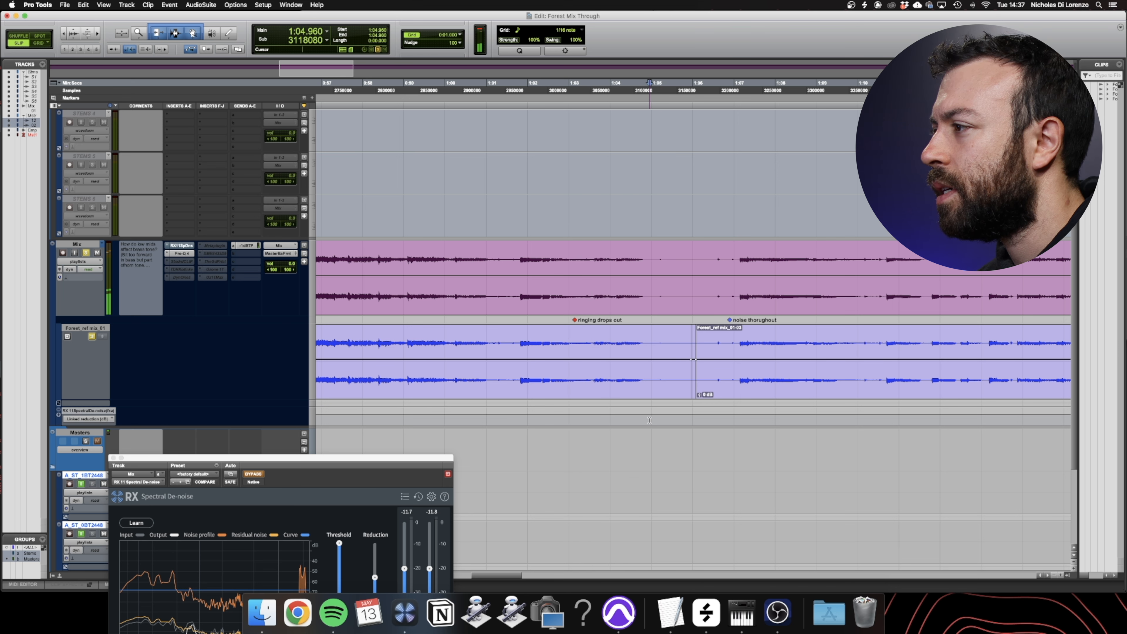
# Lower the linked reduction automation to 0.0 from the song's start to 1:04.512.
pyautogui.moveTo(649, 421); pyautogui.dragTo(289, 421)
pyautogui.press('r')
pyautogui.press('r')
pyautogui.press('r')
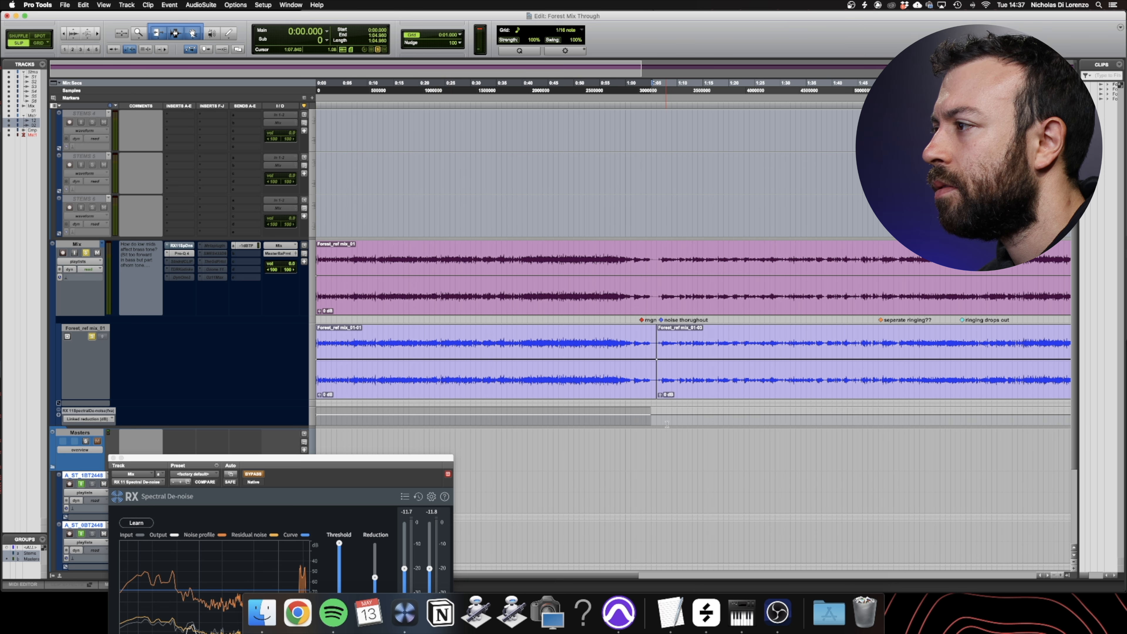
pyautogui.click(630, 418)
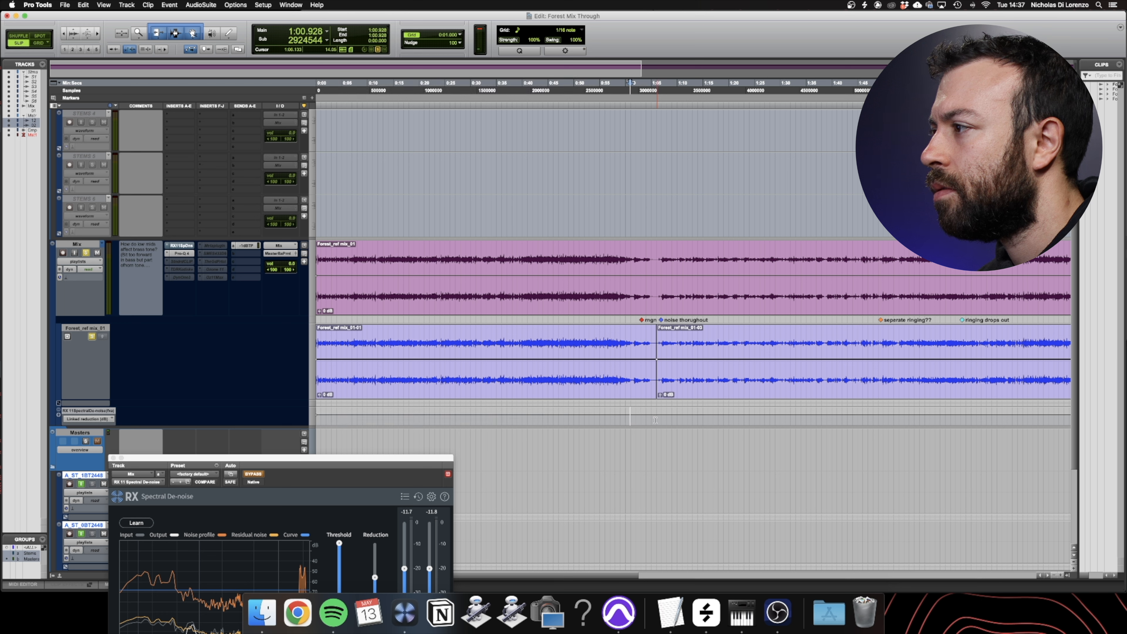
pyautogui.moveTo(647, 420); pyautogui.dragTo(130, 414)
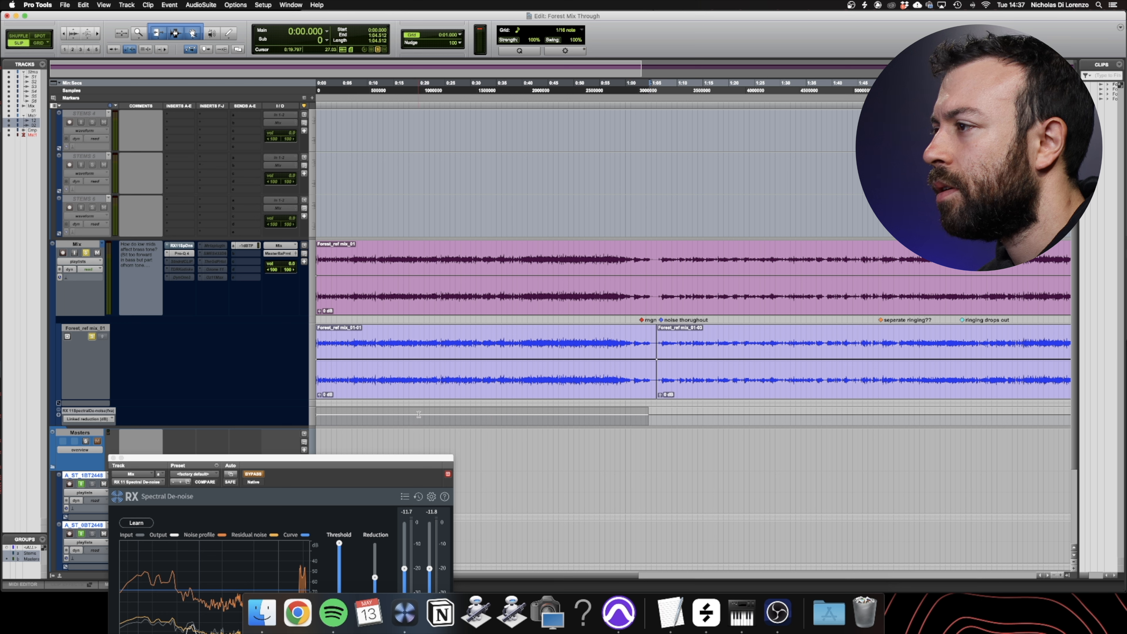
pyautogui.moveTo(425, 497); pyautogui.dragTo(426, 496)
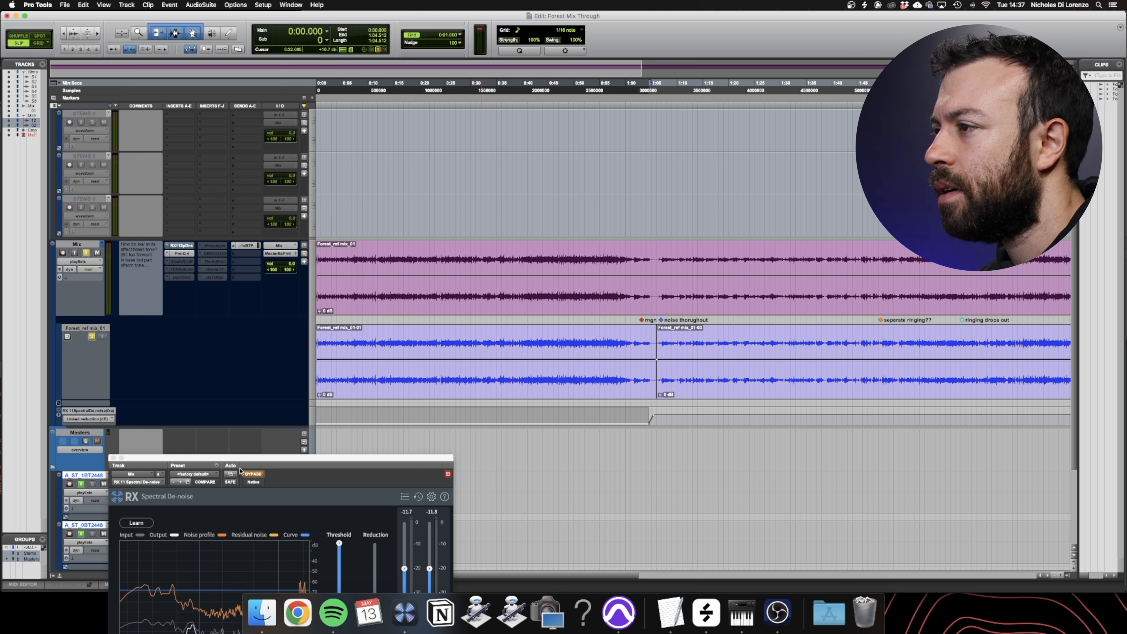
# Take Spectral De-noise out of bypass, bring its window into full view and audition the reduction change from 1:02.805.
pyautogui.moveTo(294, 458); pyautogui.dragTo(377, 219)
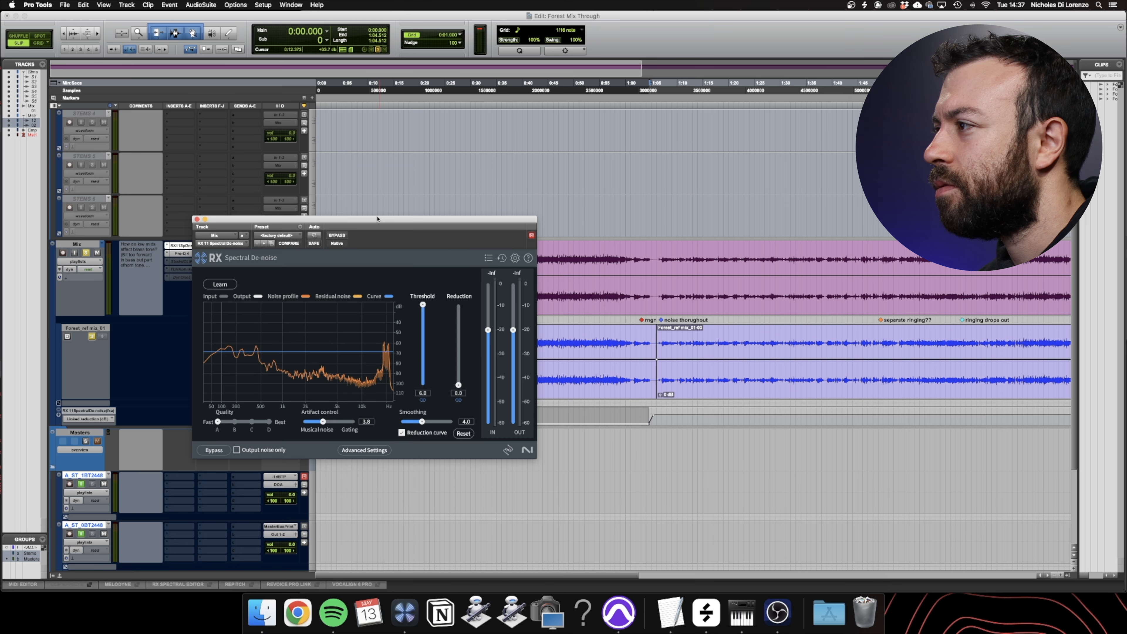
pyautogui.click(640, 84)
pyautogui.press('space')
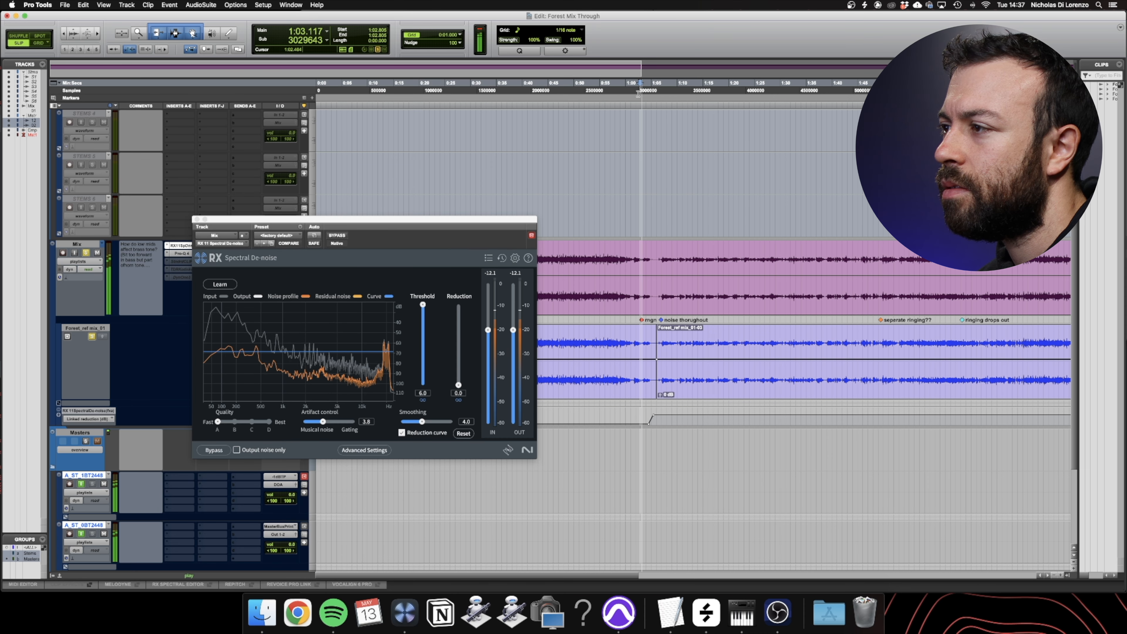
pyautogui.press('t')
pyautogui.press('t')
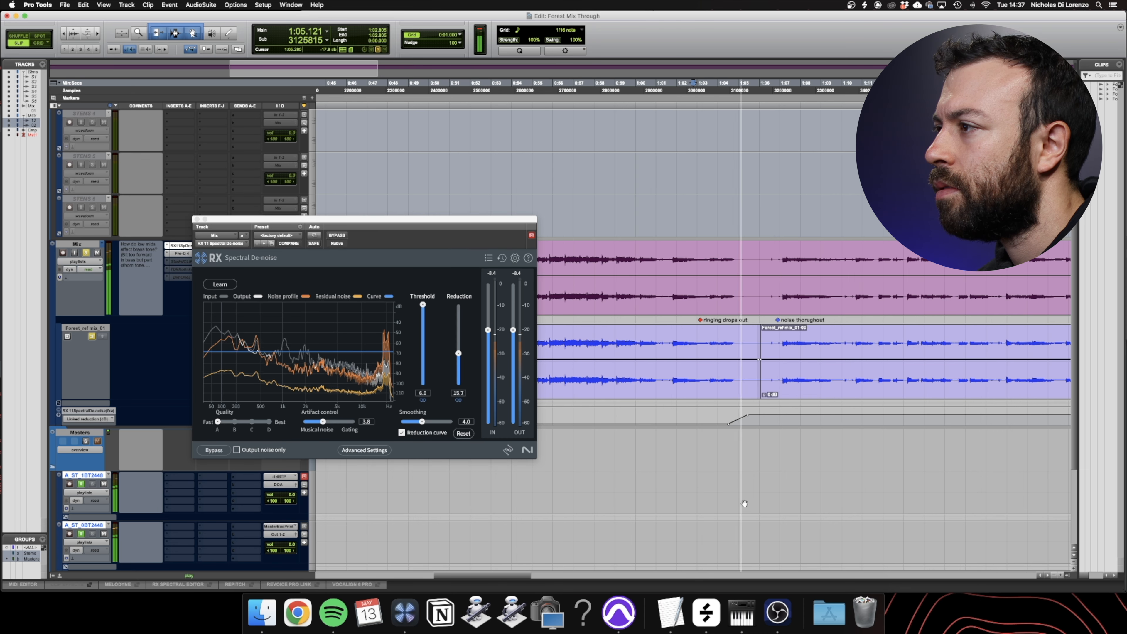
pyautogui.press('space')
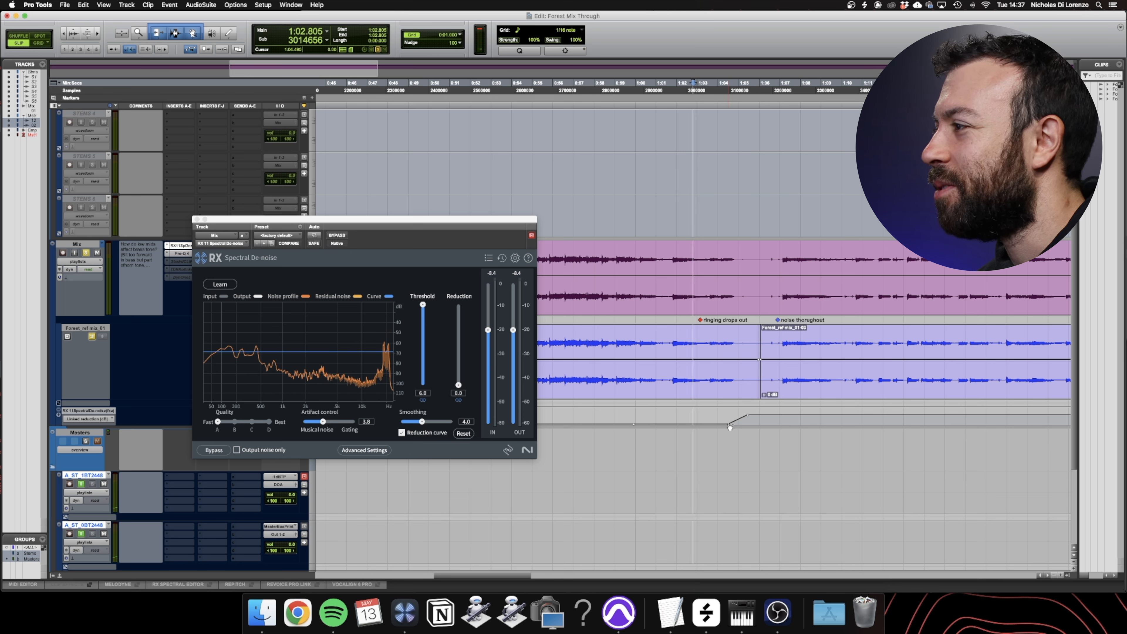
# Stretch the start of the linked reduction ramp back to about 0:56 and audition it from 0:56.490.
pyautogui.press('space')
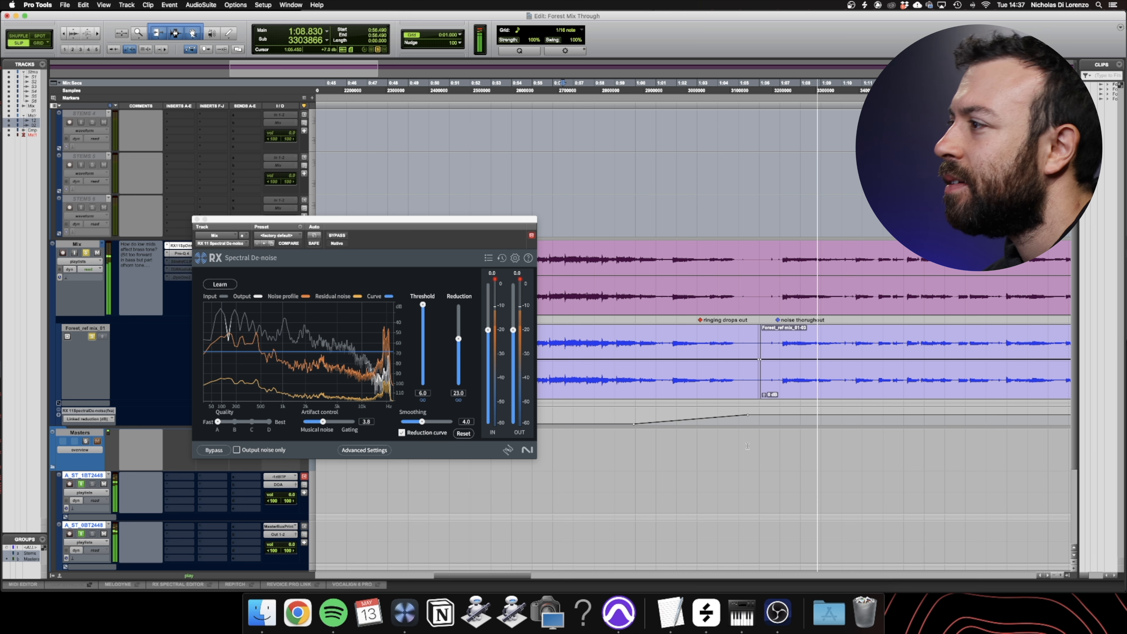
pyautogui.press('space')
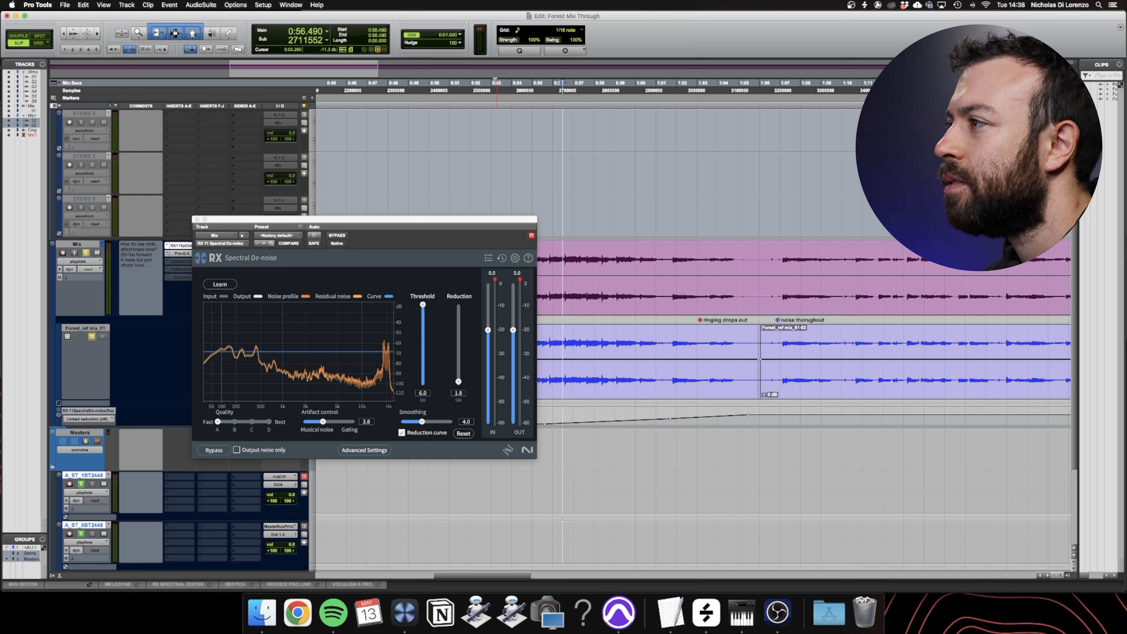
pyautogui.press('space')
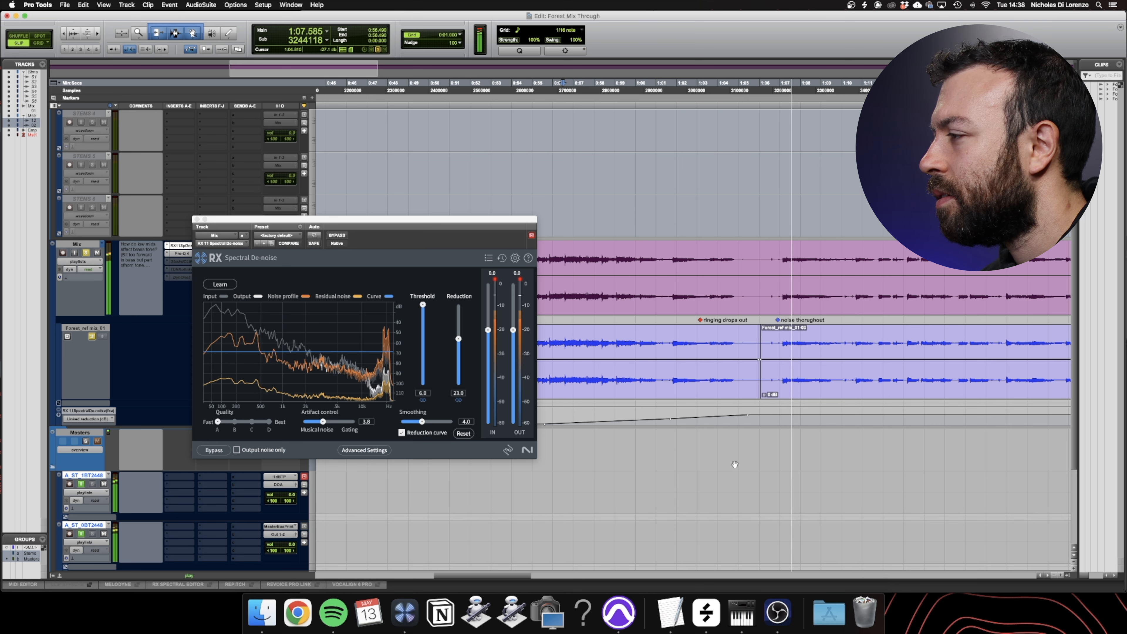
# Lower the linked reduction level after the ramp to 18.3 and replay the transition from 0:56.490.
pyautogui.press('r')
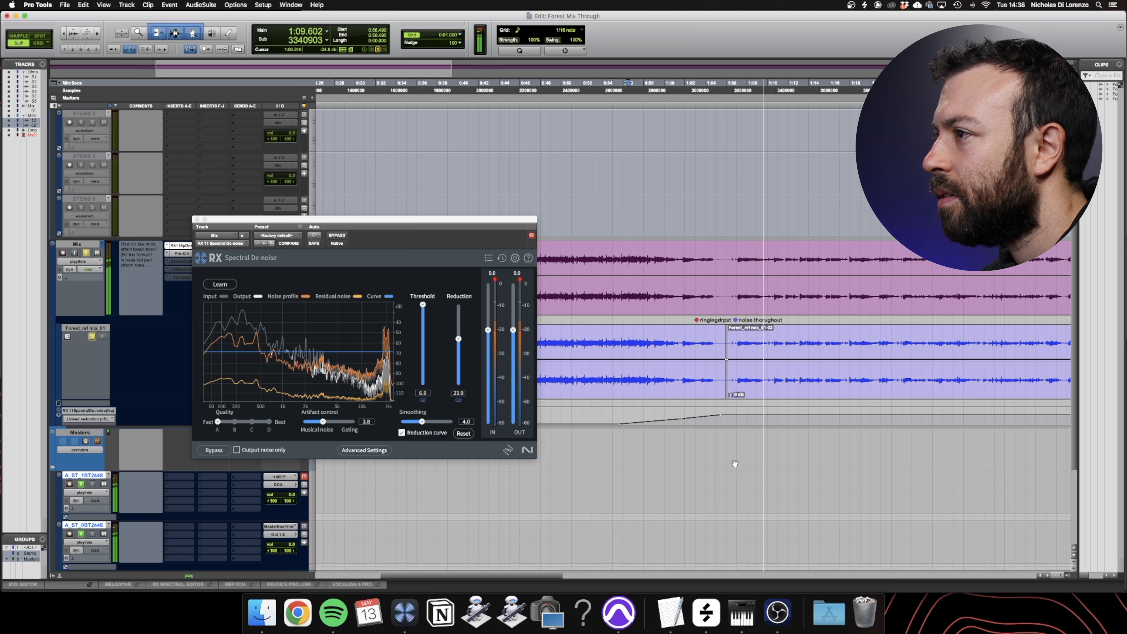
pyautogui.press('r')
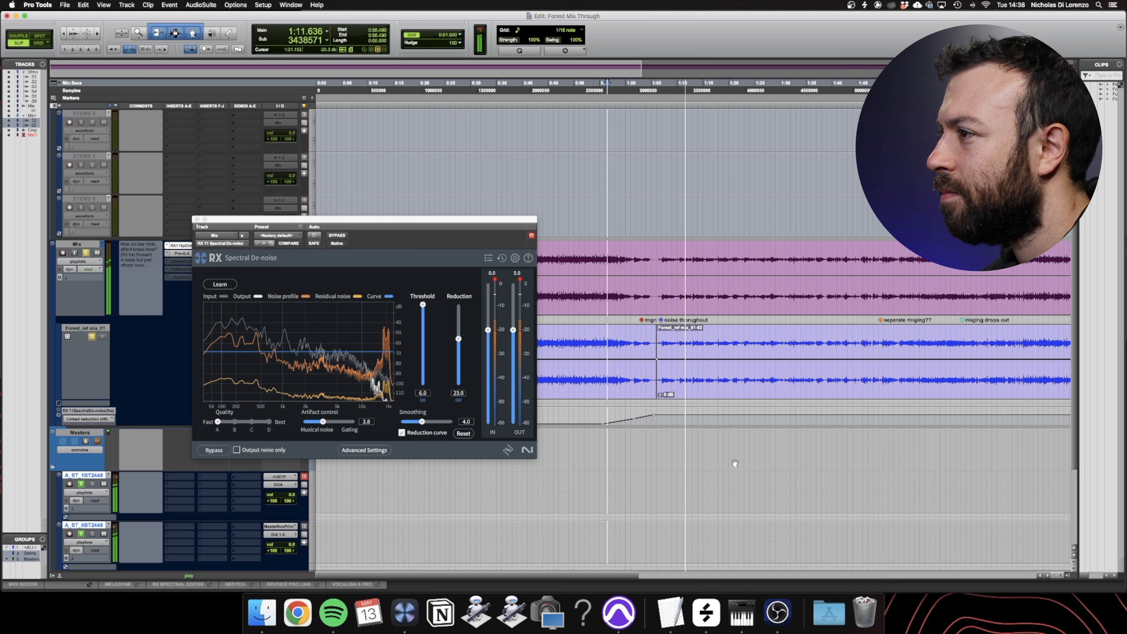
pyautogui.press('t')
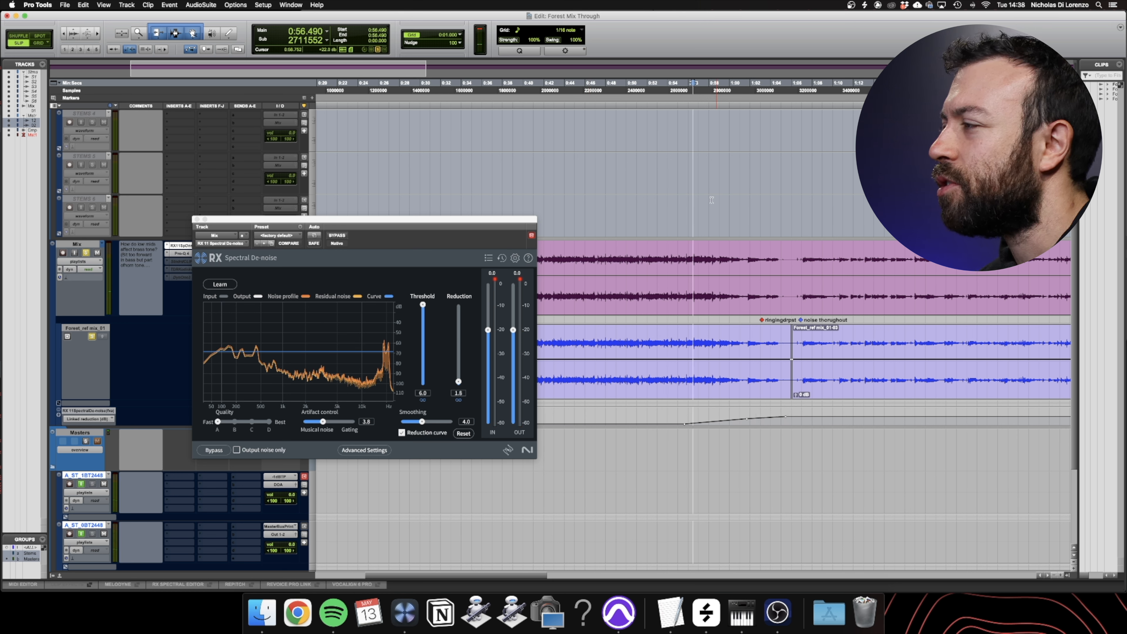
pyautogui.press('space')
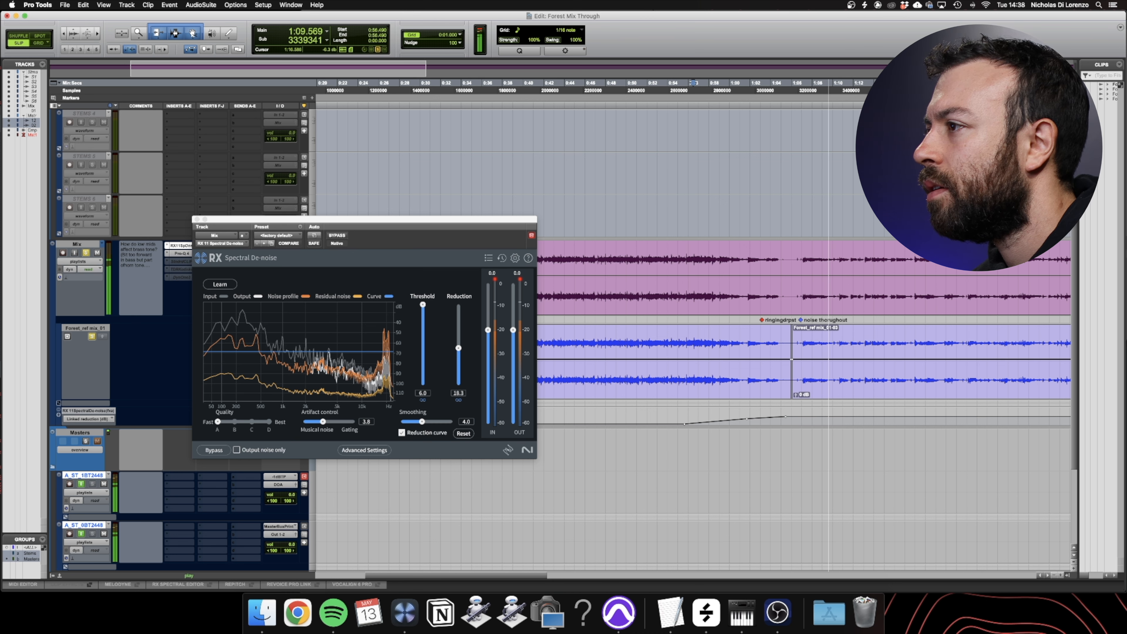
# Move the Spectral De-noise window clear of the tracks and audition the mix around 1:48 with the plug-in bypassed.
pyautogui.press('super+bracketleft')
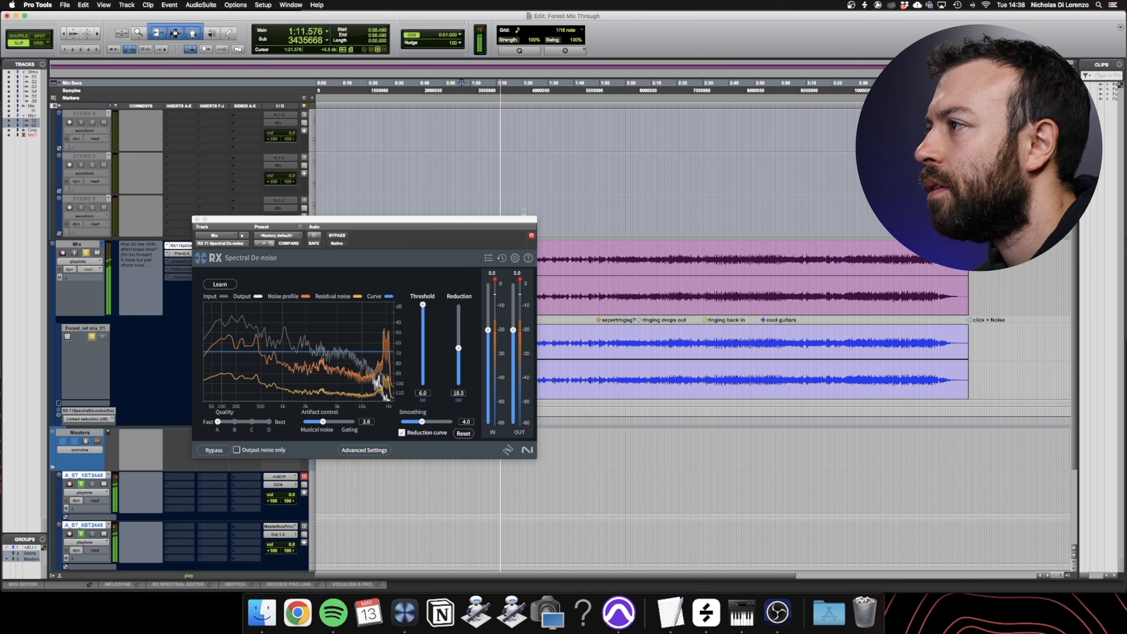
pyautogui.moveTo(492, 221); pyautogui.dragTo(1099, 58)
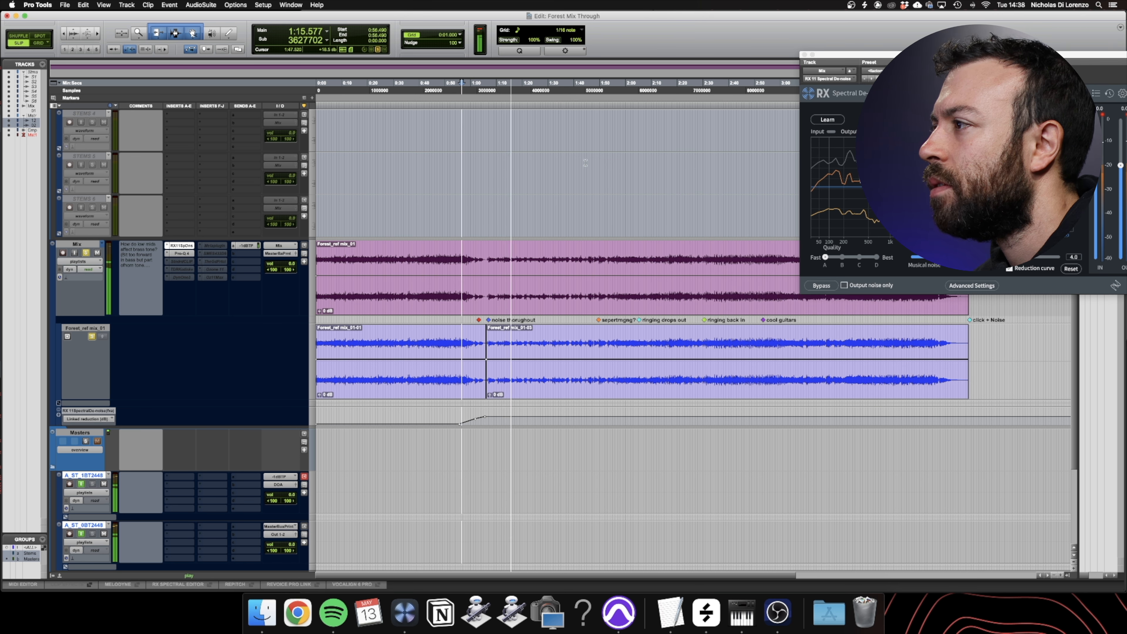
pyautogui.press('space')
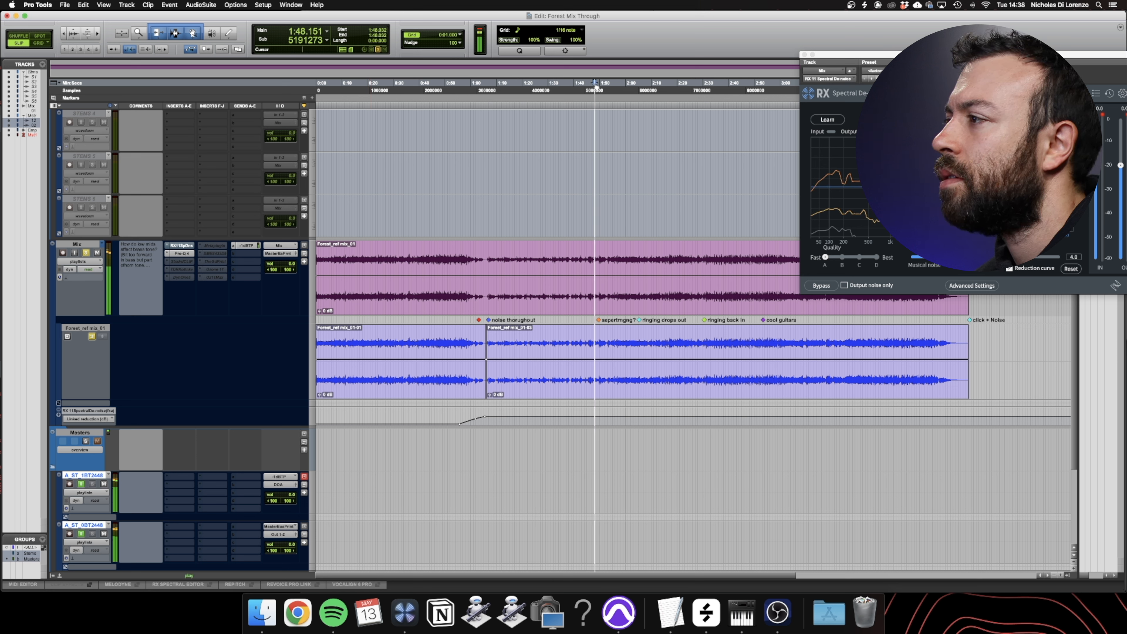
# Lower the linked reduction automation to 0.0 from about 1:53 to 4:02, ramping down to it from about 1:45.
pyautogui.press('t')
pyautogui.press('t')
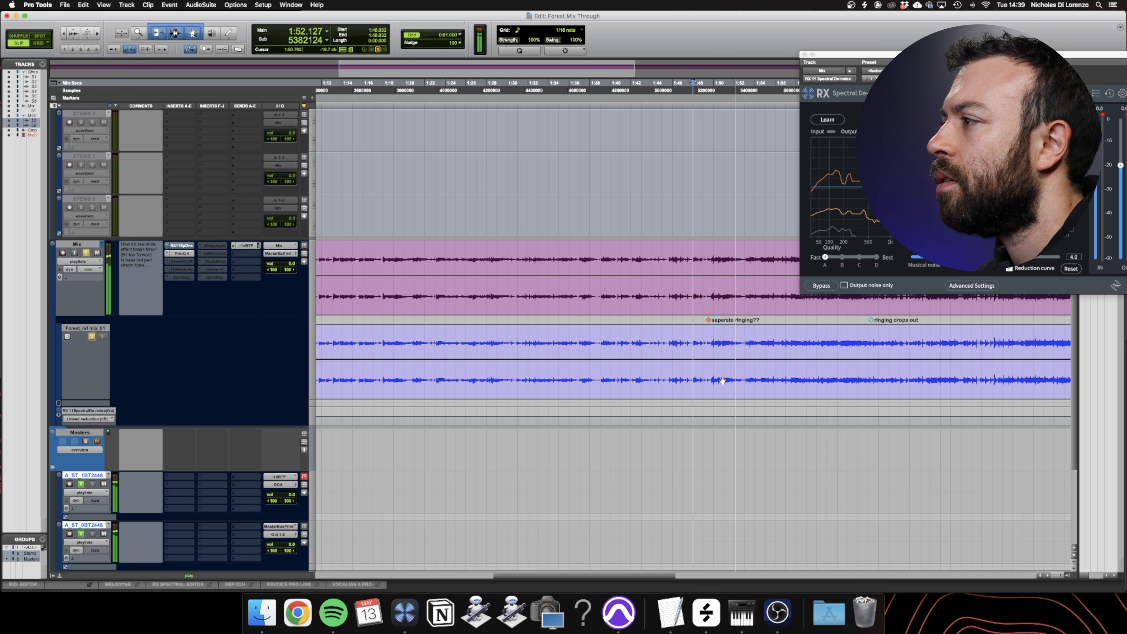
pyautogui.moveTo(745, 420); pyautogui.dragTo(944, 421)
pyautogui.press('r')
pyautogui.press('r')
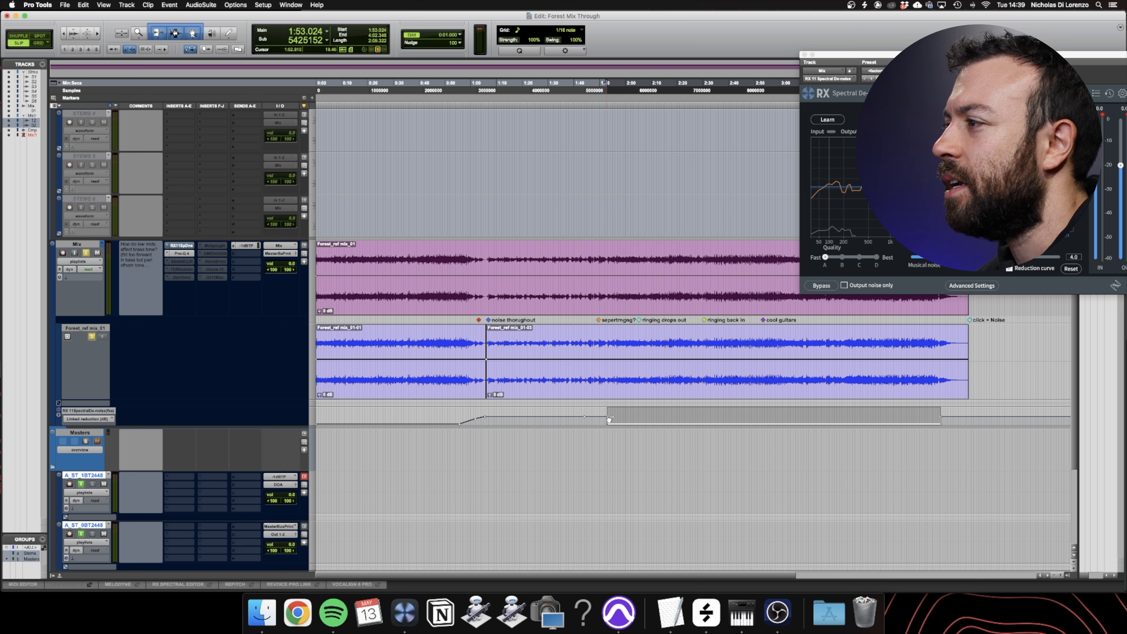
# Audition the downward reduction ramp from about 1:44.8 with the Spectral De-noise window in full view, then close the window.
pyautogui.click(586, 92)
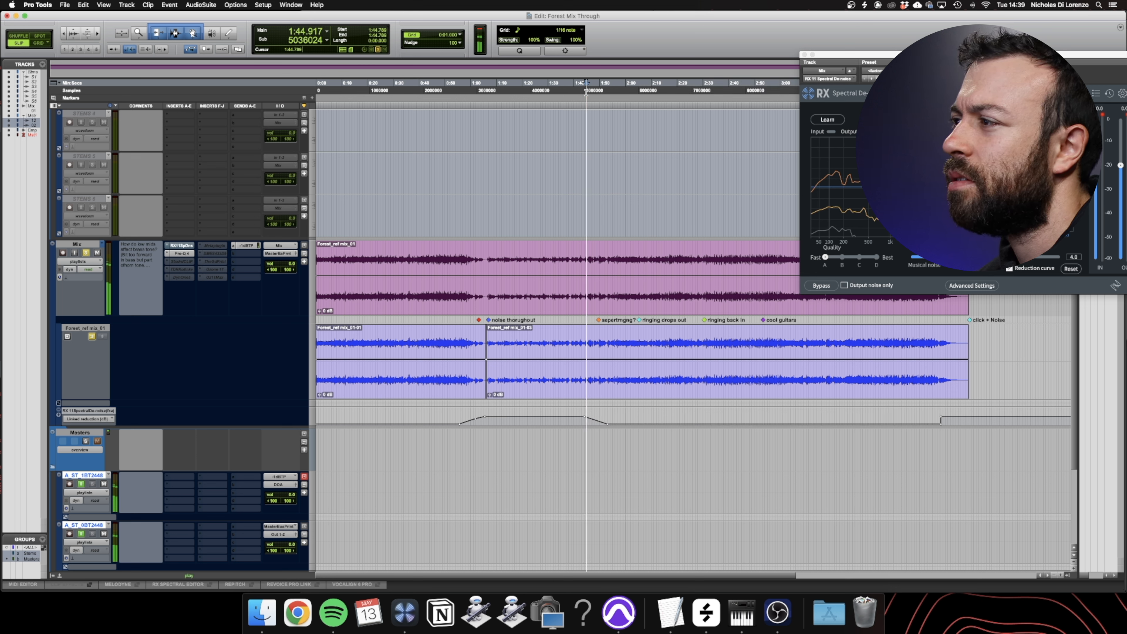
pyautogui.press('space')
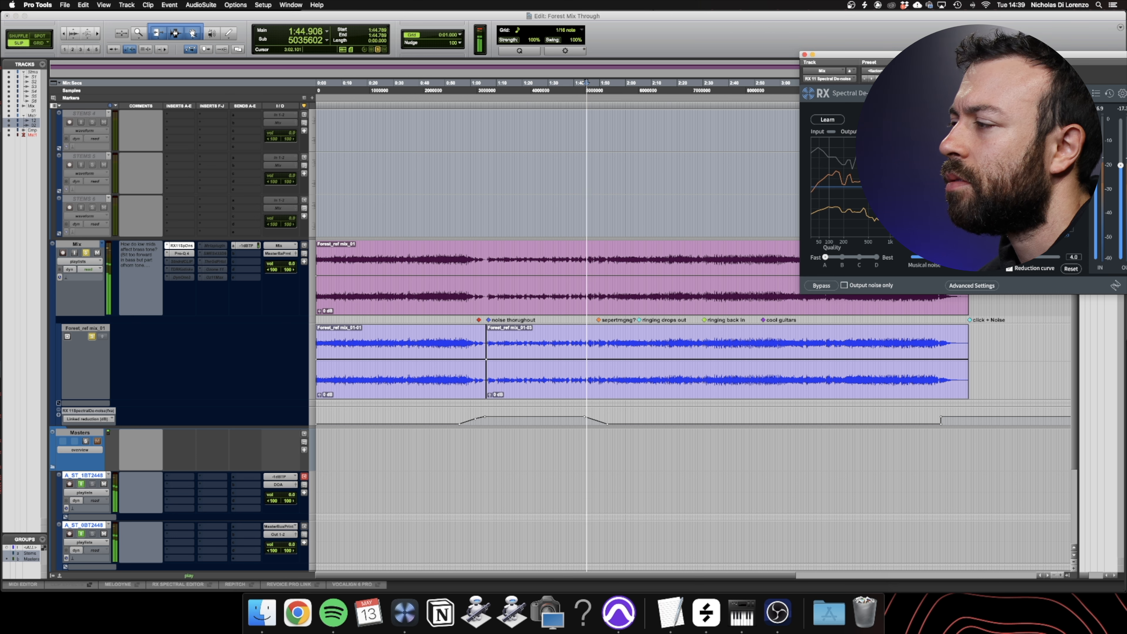
pyautogui.moveTo(922, 56); pyautogui.dragTo(290, 137)
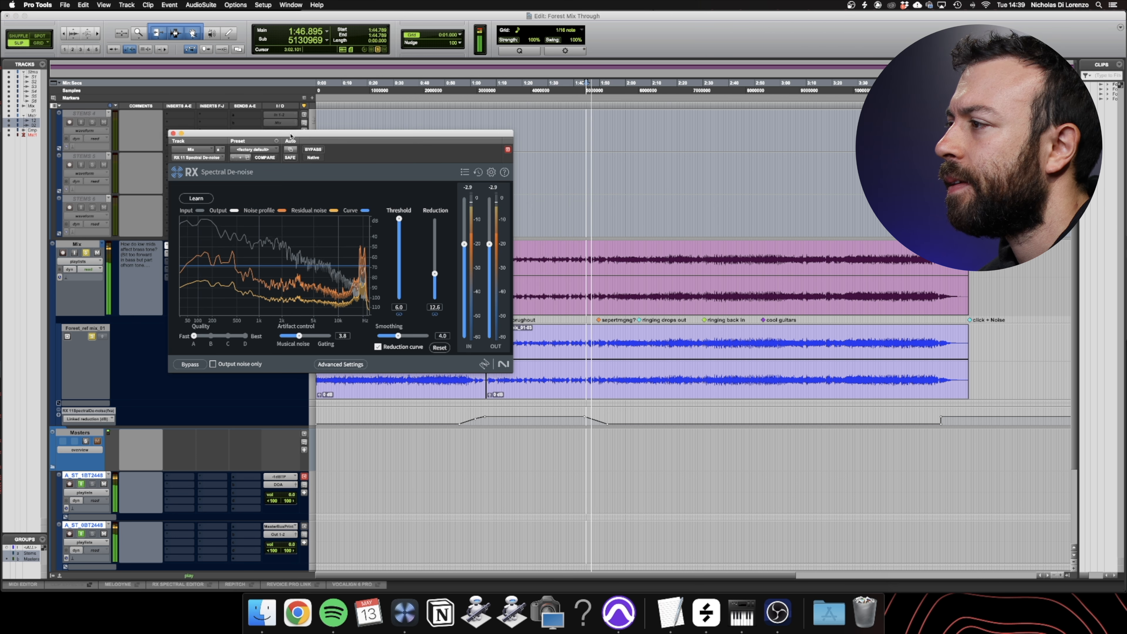
pyautogui.press('super+bracketright')
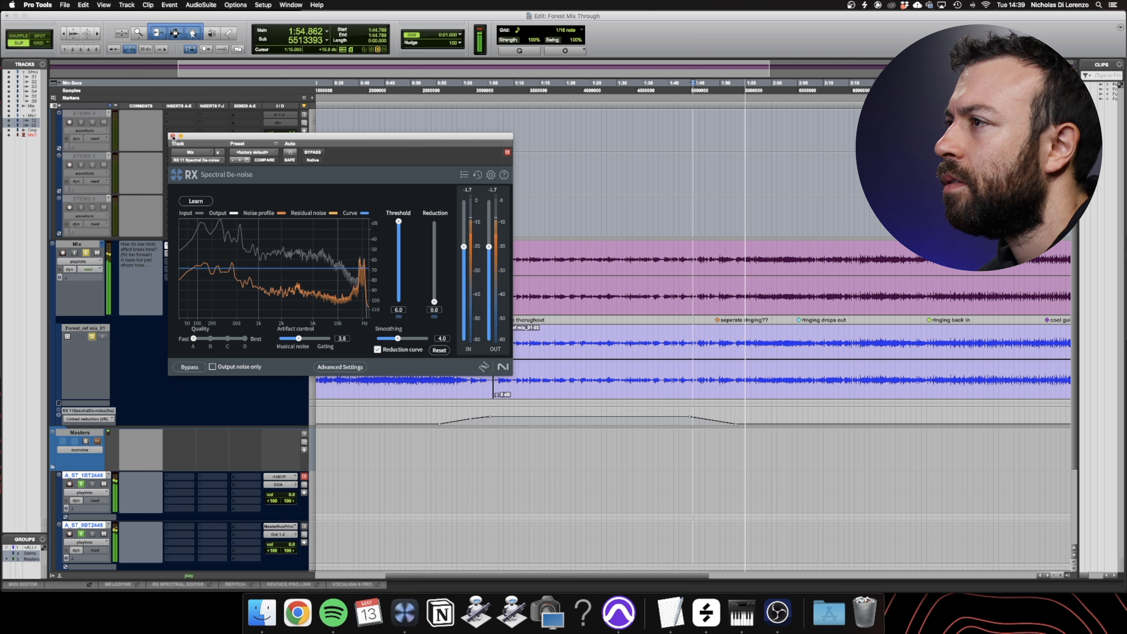
pyautogui.click(173, 136)
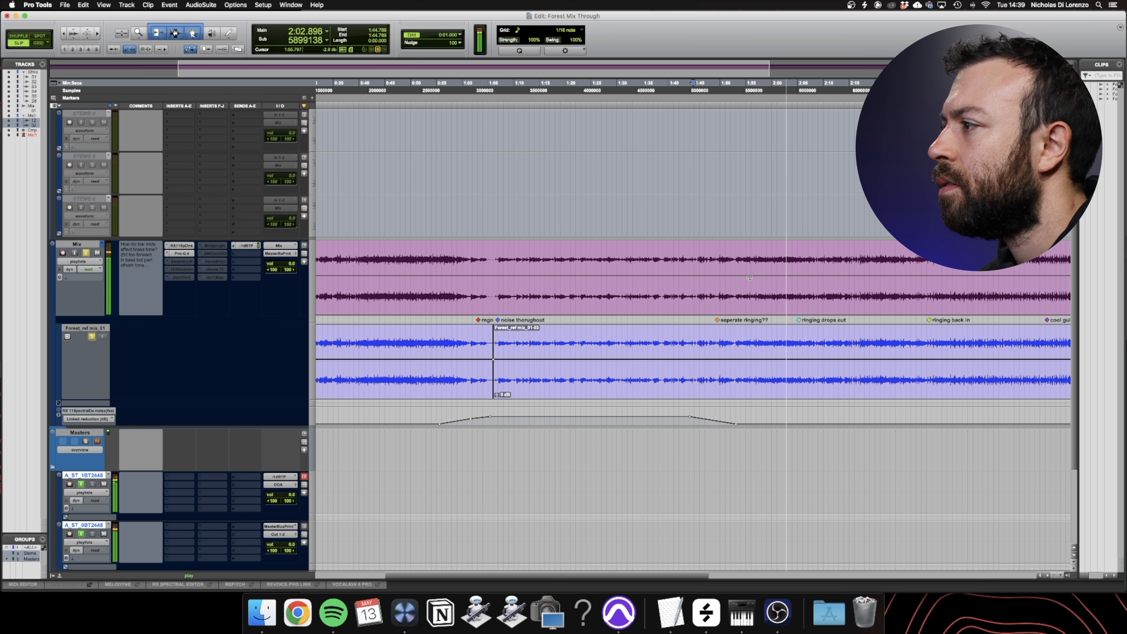
# Select a short passage at about 1:24.6 to 1:26 for playback and raise the linked reduction plateau to 23.5.
pyautogui.press('super+bracketleft')
pyautogui.press('super+bracketleft')
pyautogui.press('space')
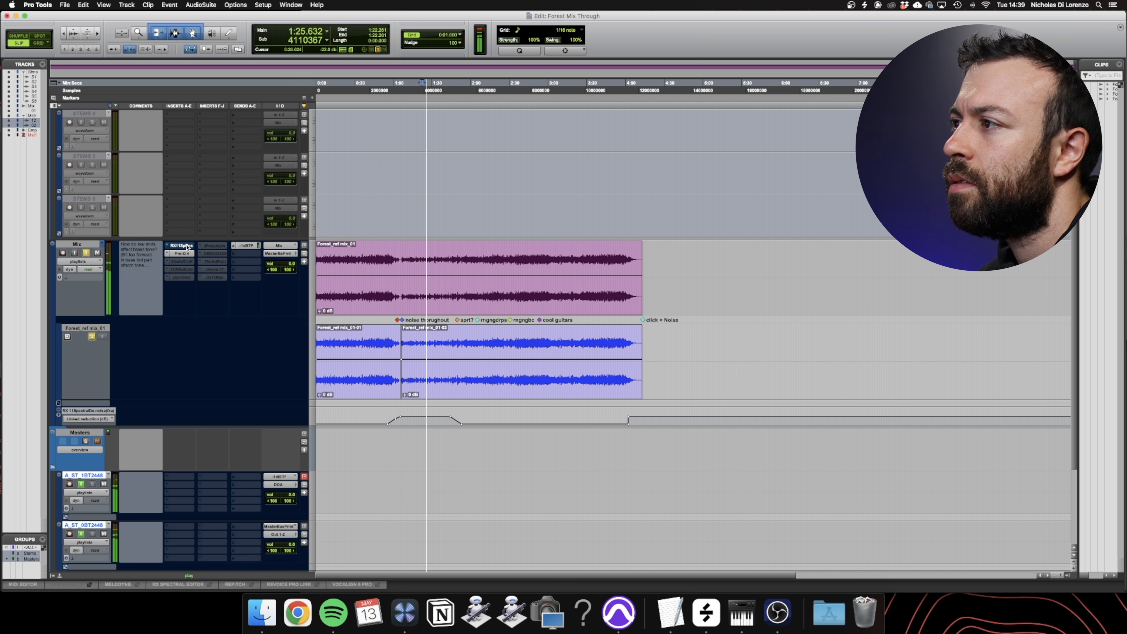
pyautogui.press('super+bracketright')
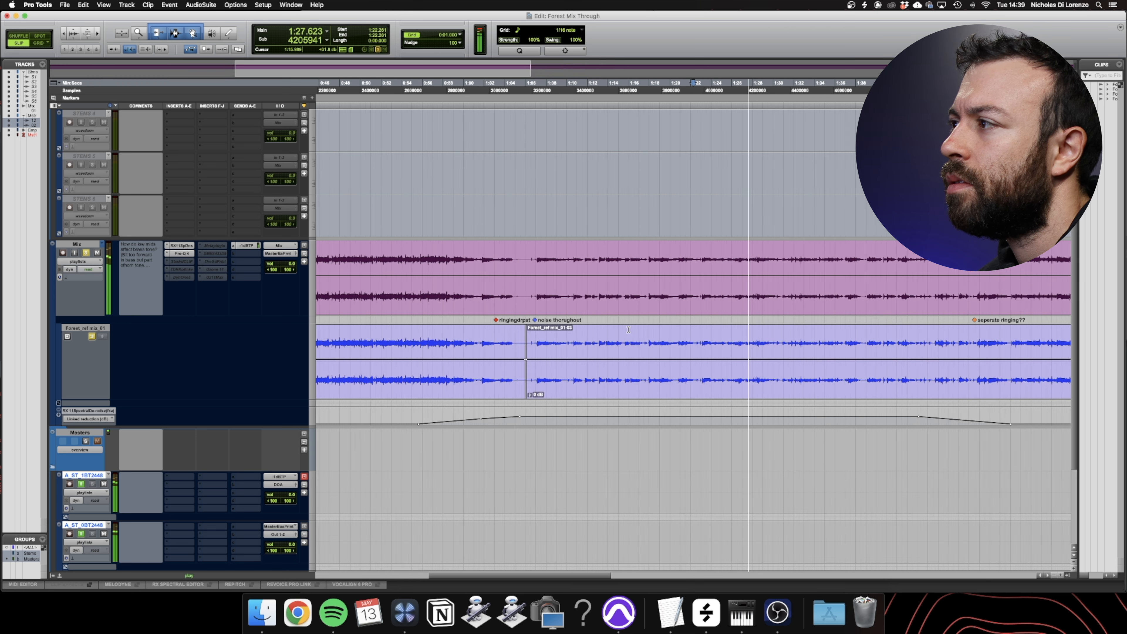
pyautogui.press('space')
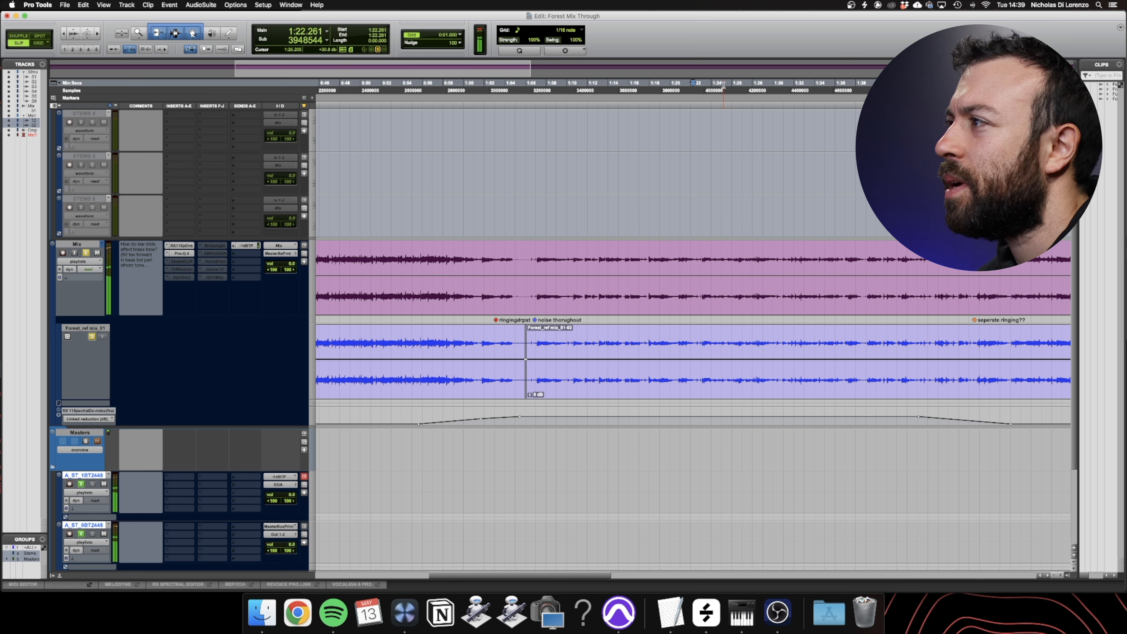
pyautogui.moveTo(723, 85); pyautogui.dragTo(736, 85)
pyautogui.press('space')
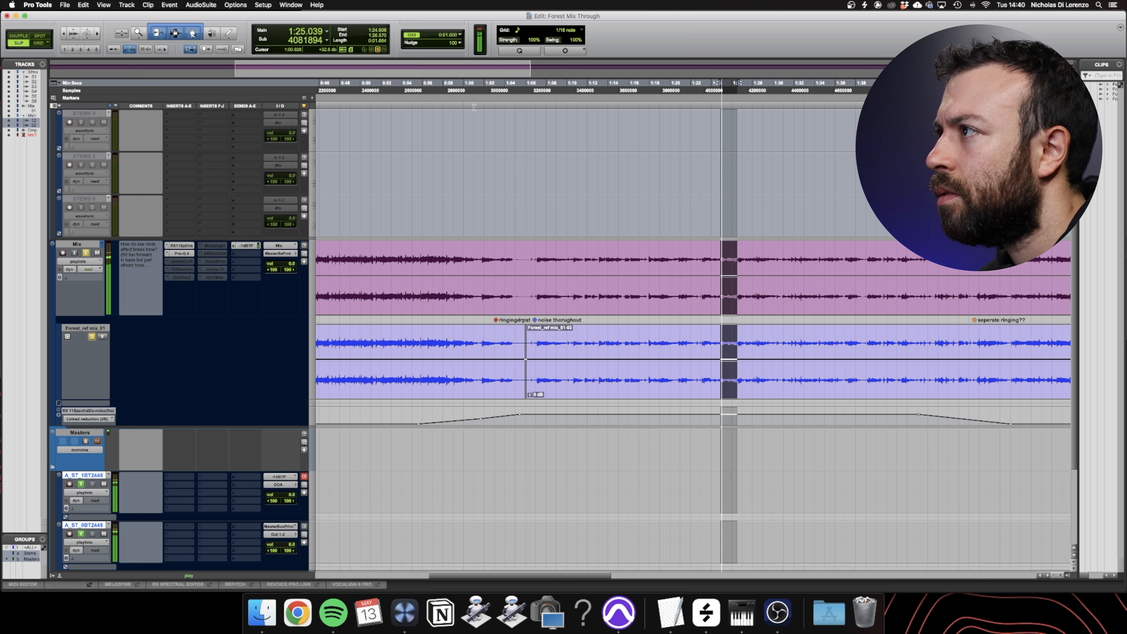
# Audition the start of the raised reduction plateau from 1:02.250.
pyautogui.click(486, 89)
pyautogui.press('space')
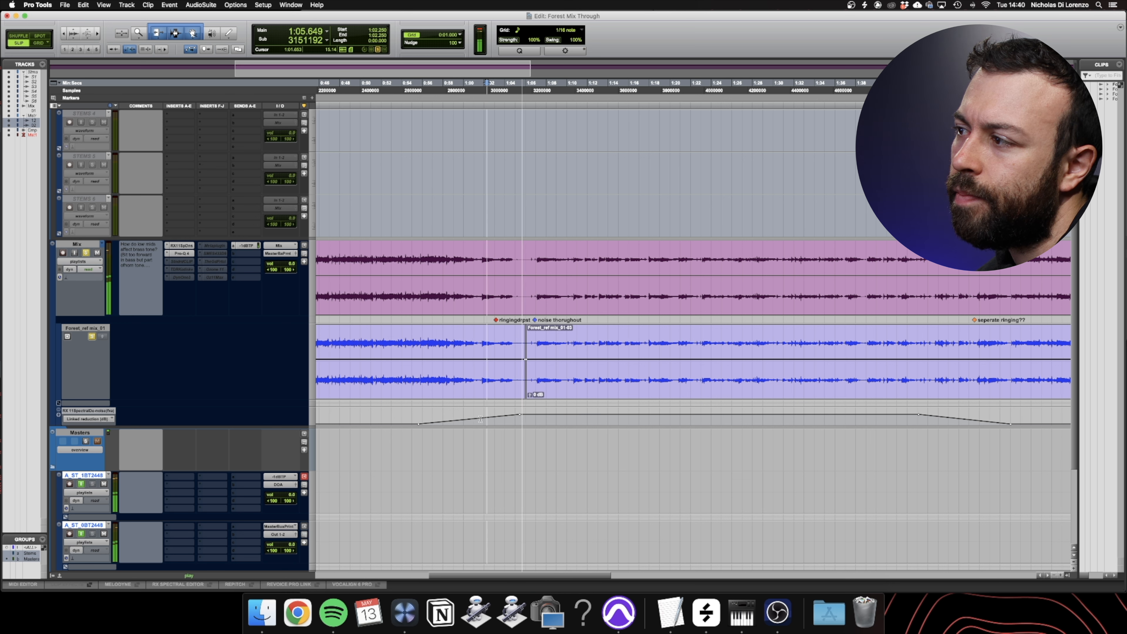
pyautogui.press('super+bracketleft')
pyautogui.press('super+bracketleft')
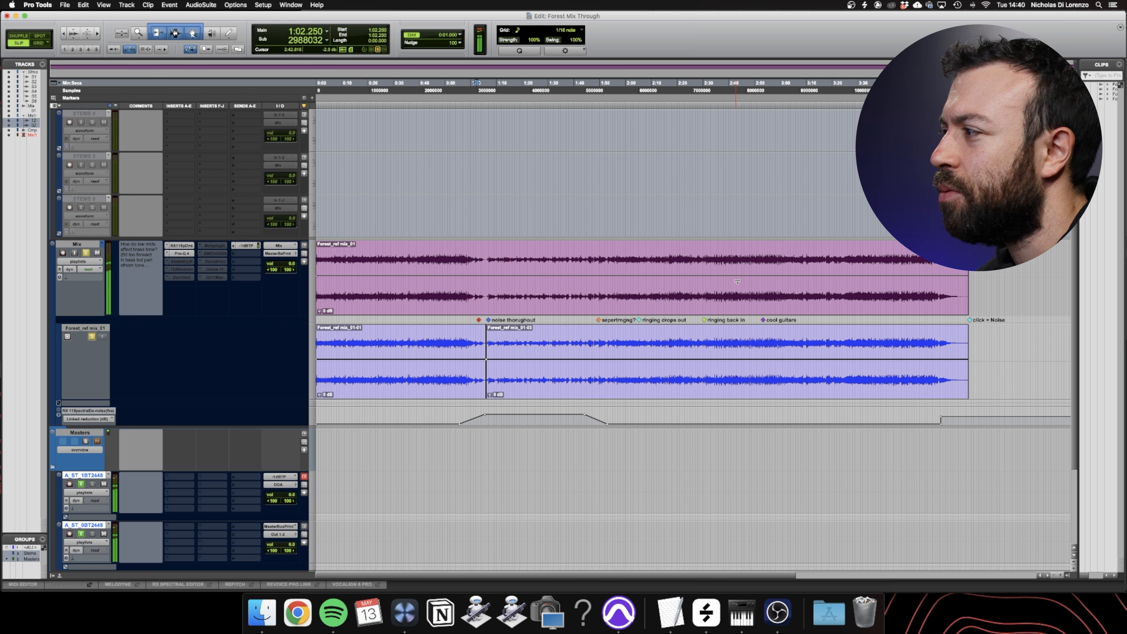
# Play from 1:22.261 with the Spectral De-noise window open and compare the mix with the plug-in bypassed and active.
pyautogui.click(522, 88)
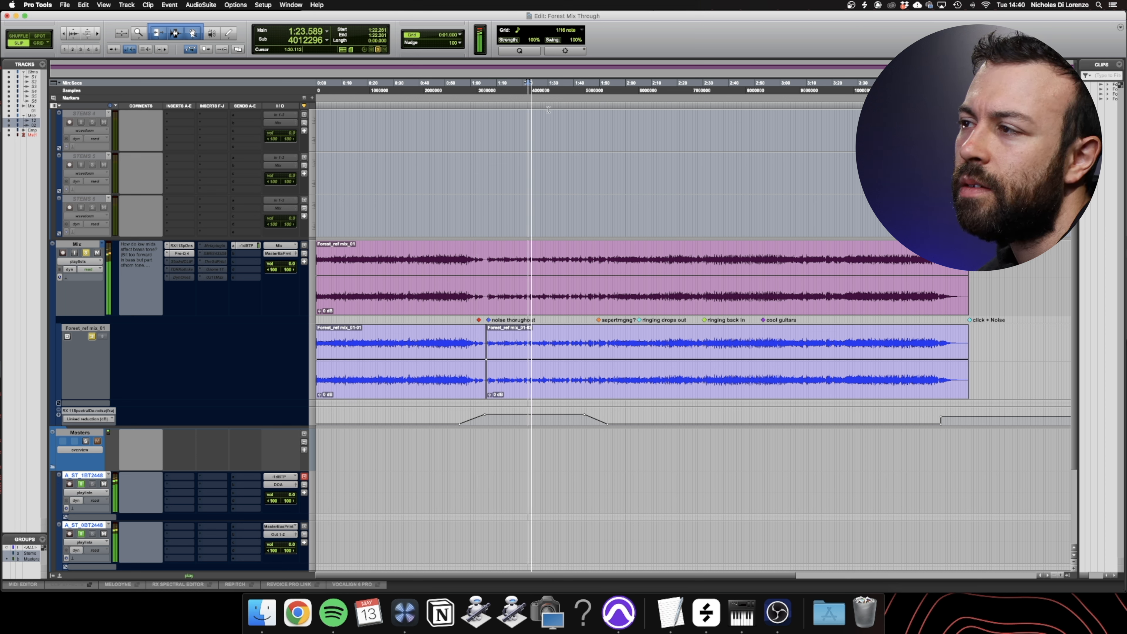
pyautogui.click(184, 245)
pyautogui.moveTo(190, 18); pyautogui.dragTo(299, 152)
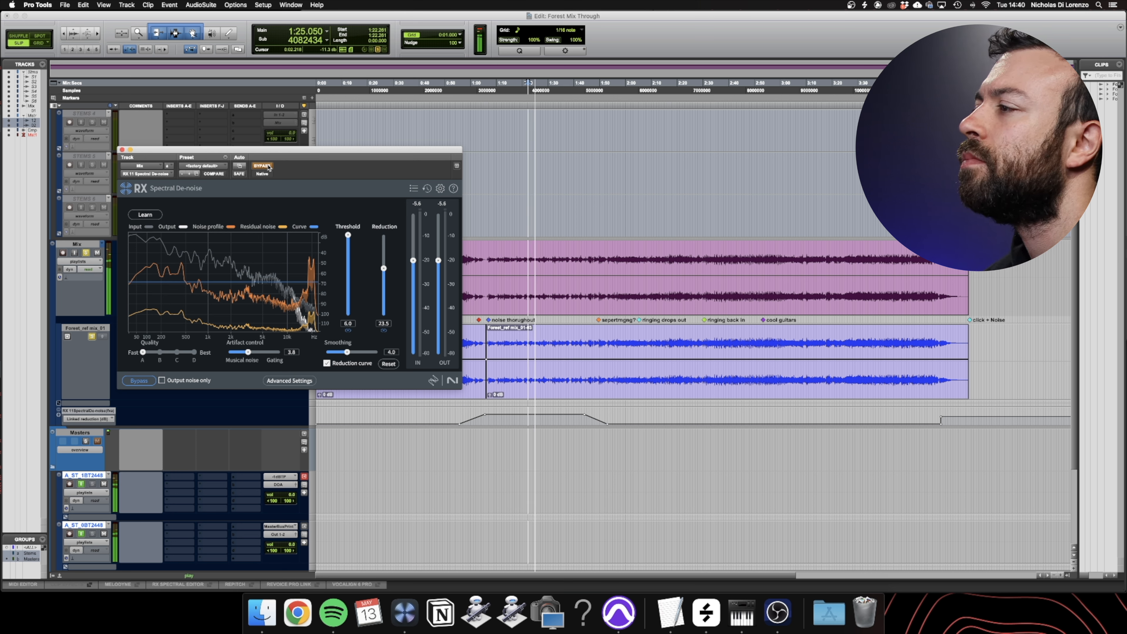
pyautogui.click(262, 165)
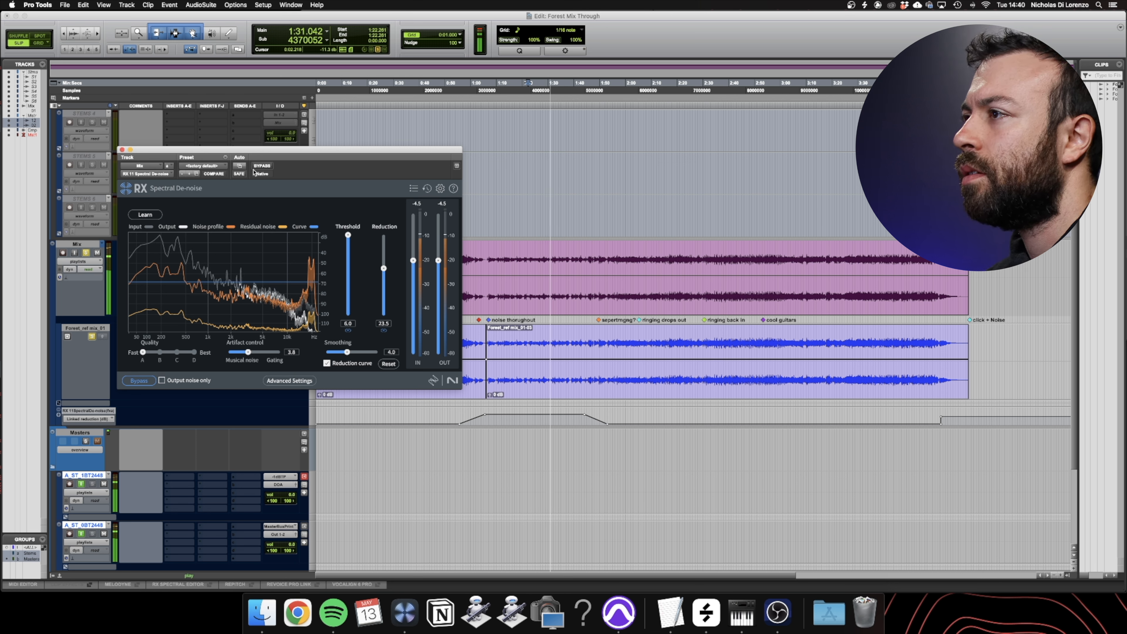
pyautogui.click(260, 166)
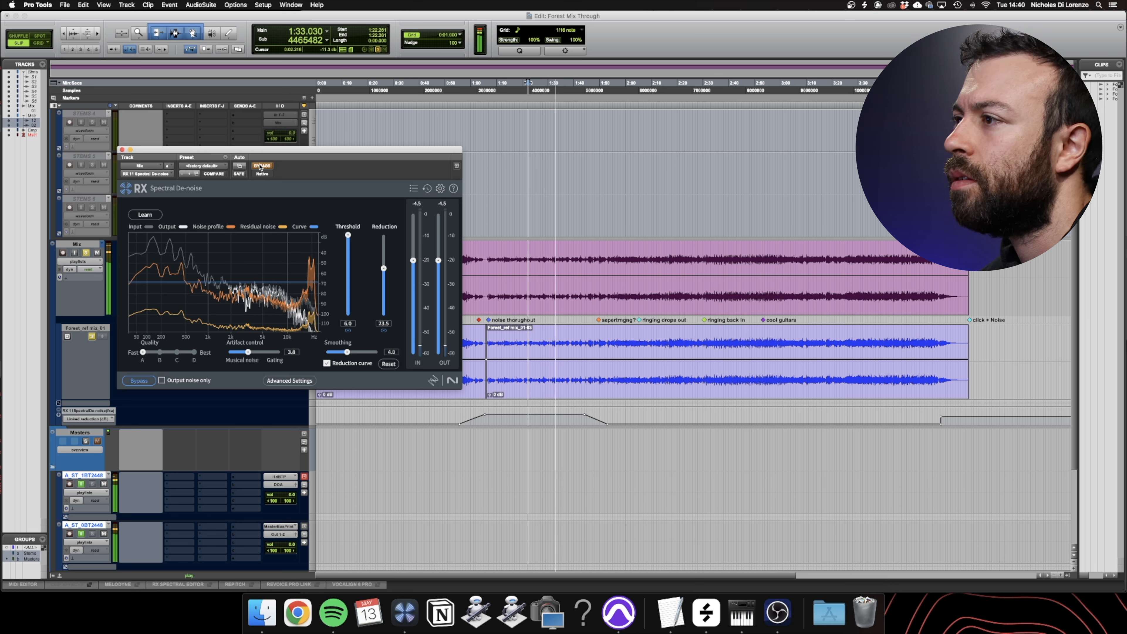
pyautogui.click(261, 166)
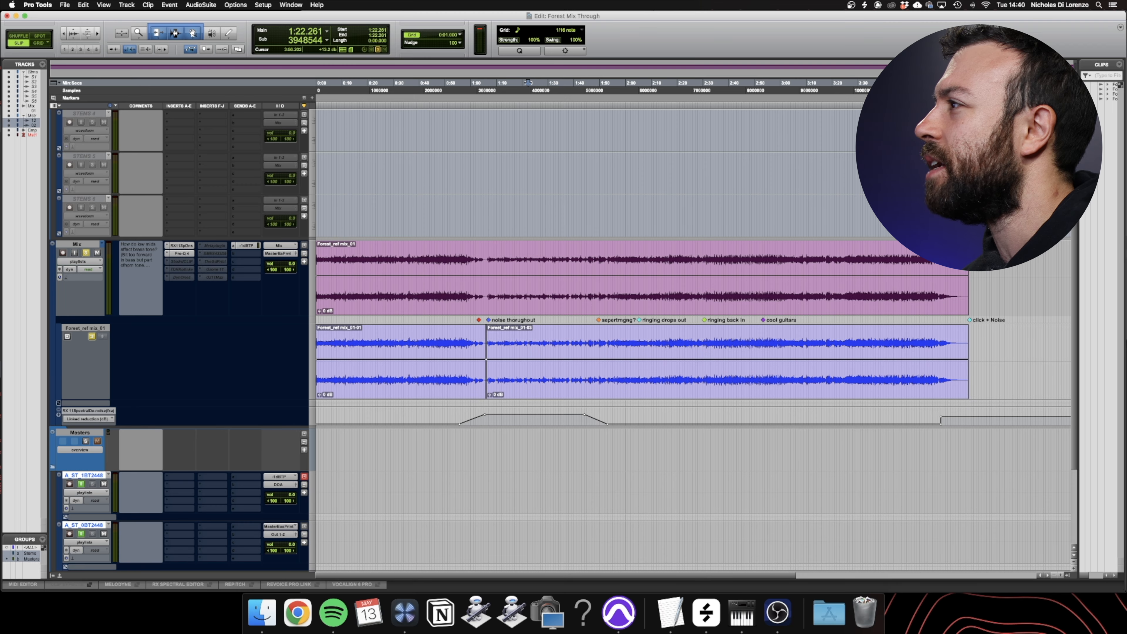
# Turn the linked reduction jump at the song's ending into a ramp from about 4:02 to 4:05 while playing from 3:57.738.
pyautogui.press('super+bracketright')
pyautogui.press('super+bracketright')
pyautogui.press('super+bracketright')
pyautogui.press('space')
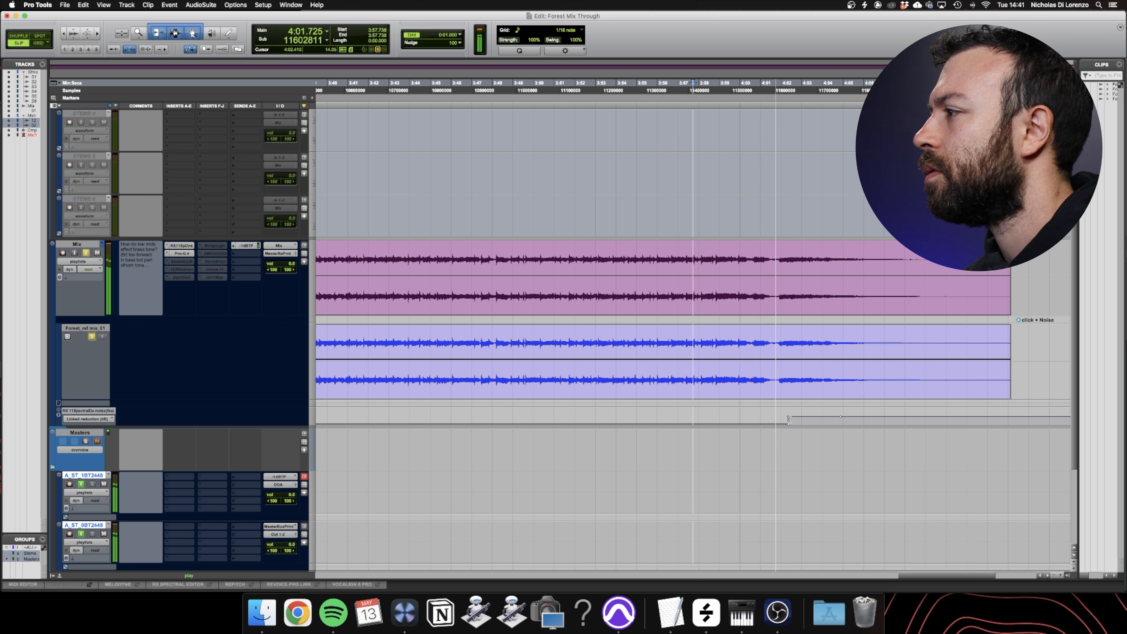
pyautogui.moveTo(789, 417); pyautogui.dragTo(841, 417)
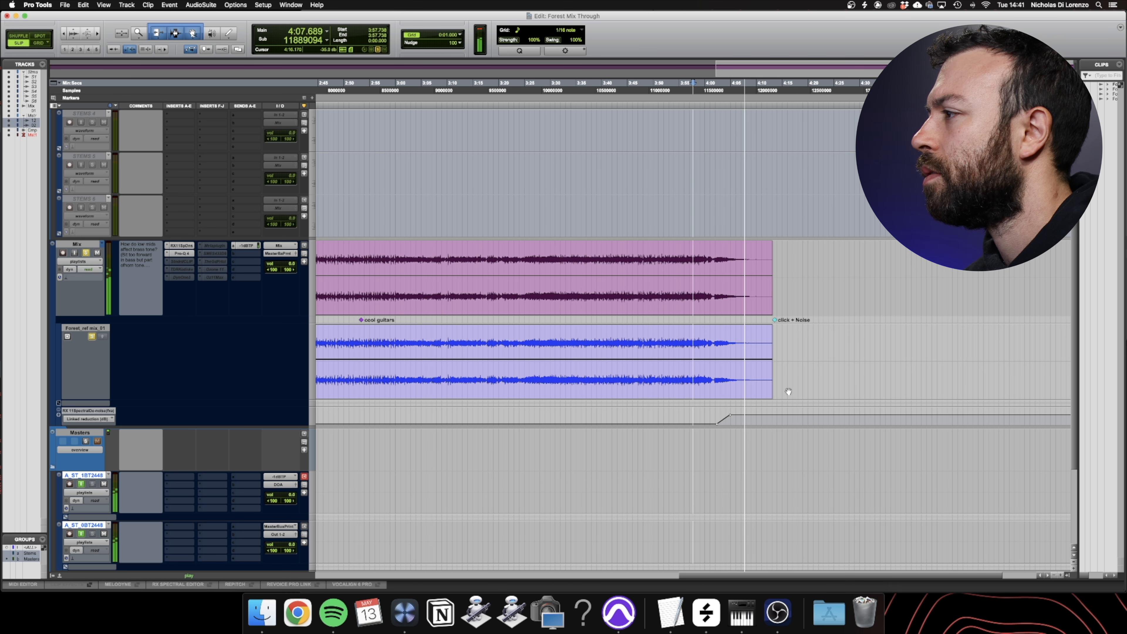
# Magnify the ending's waveforms and zoom in around 4:09.8 to locate the click in the fade-out.
pyautogui.press('super+alt+bracketright')
pyautogui.press('super+alt+bracketright')
pyautogui.press('super+alt+bracketright')
pyautogui.press('super+alt+bracketright')
pyautogui.press('super+alt+bracketright')
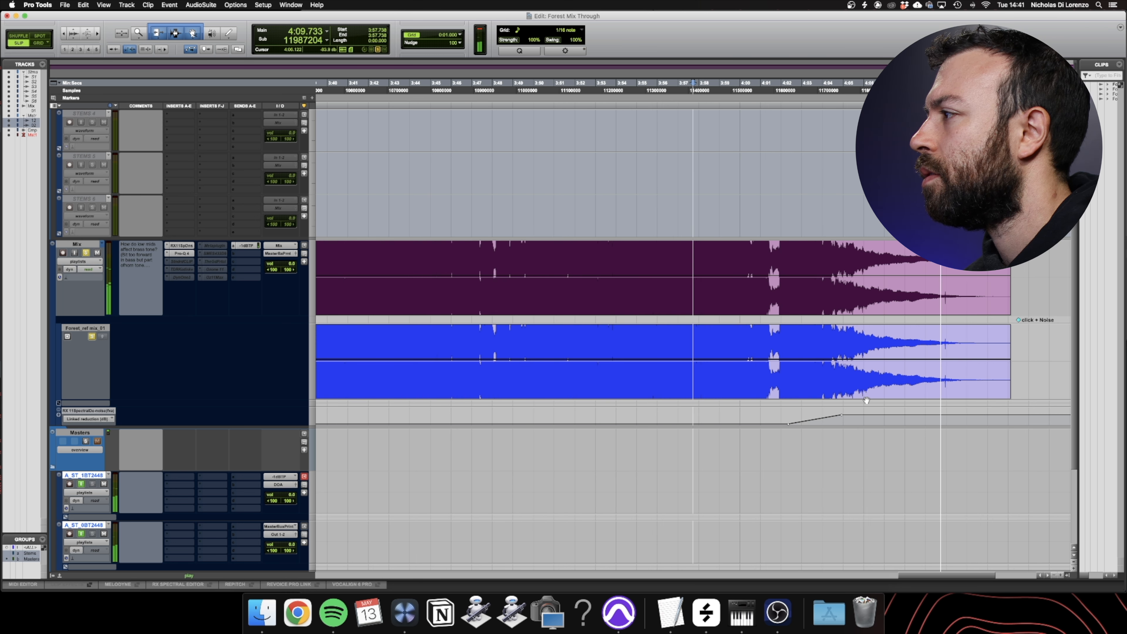
pyautogui.press('t')
pyautogui.press('t')
pyautogui.press('space')
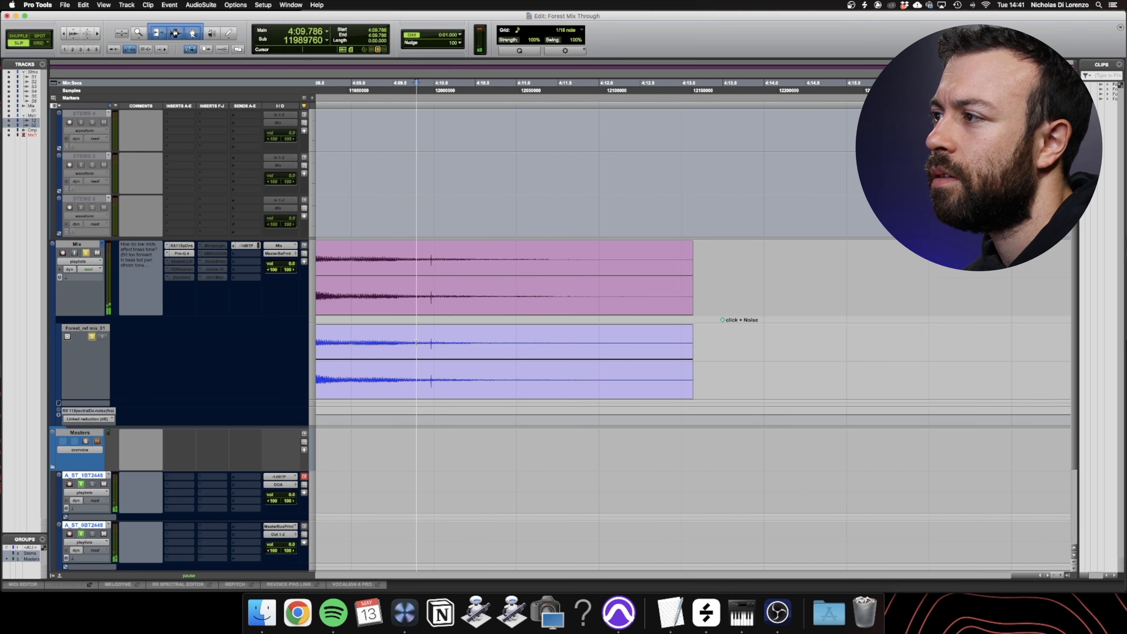
# Render RX 11 De-click over the click at about 4:09.9 in the Forest_ref mix_01 lane and audition it from 4:08.810.
pyautogui.moveTo(441, 345); pyautogui.dragTo(425, 344)
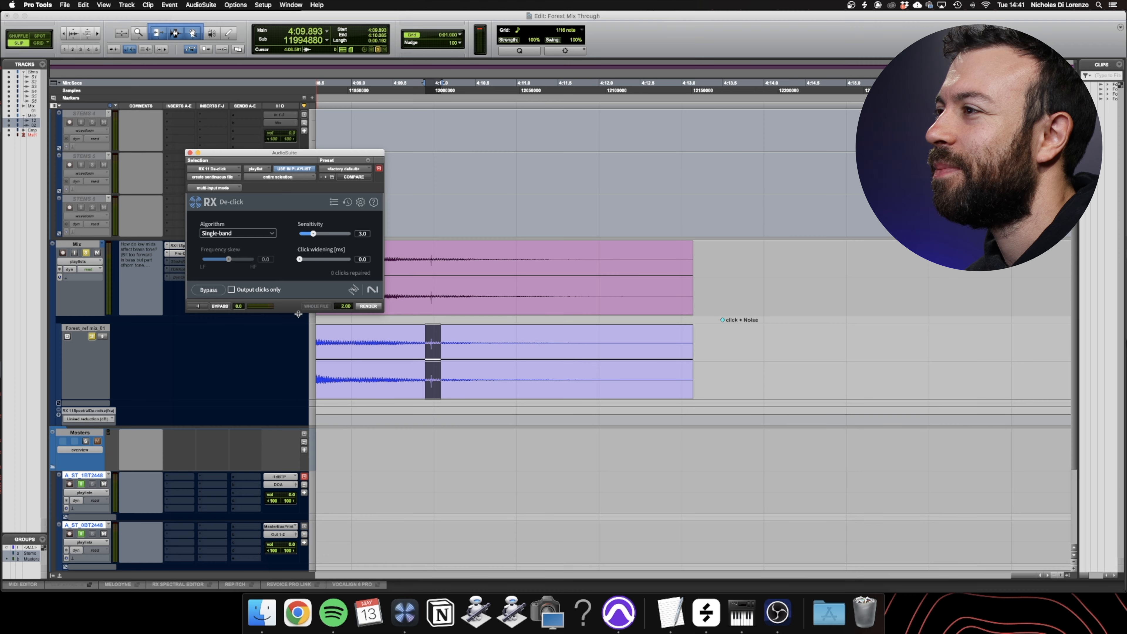
pyautogui.click(369, 306)
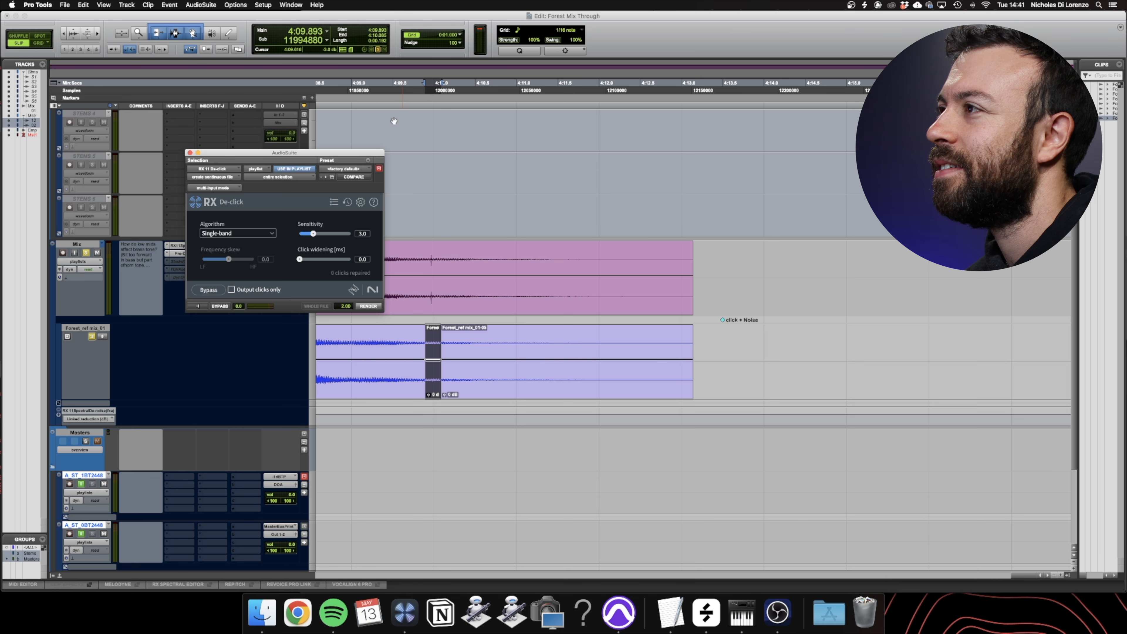
pyautogui.click(336, 89)
pyautogui.press('space')
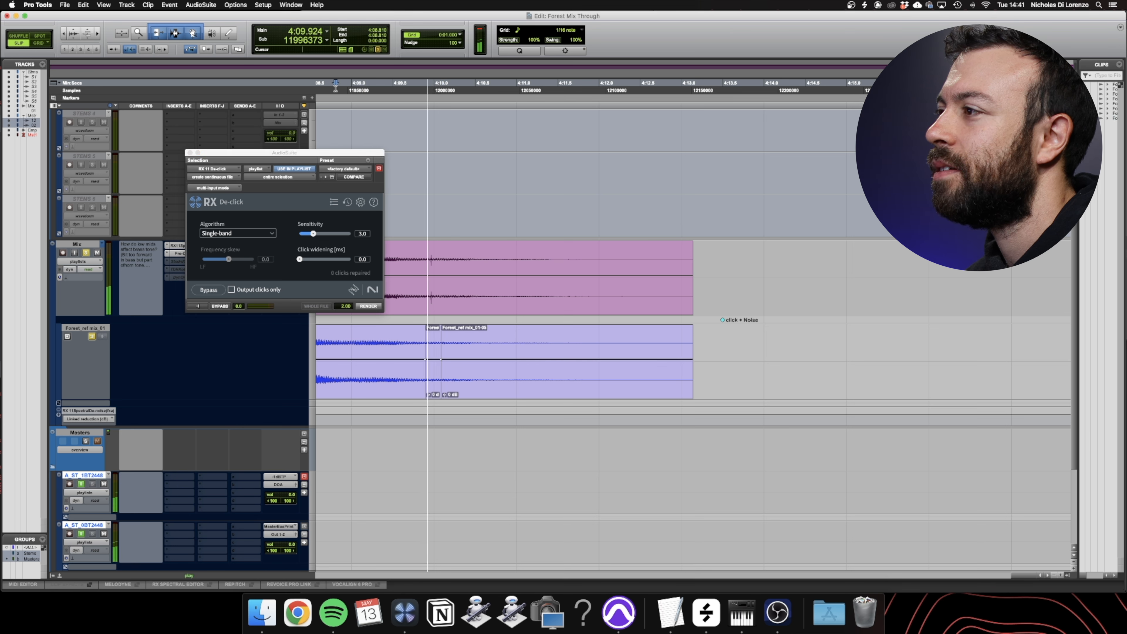
pyautogui.press('space')
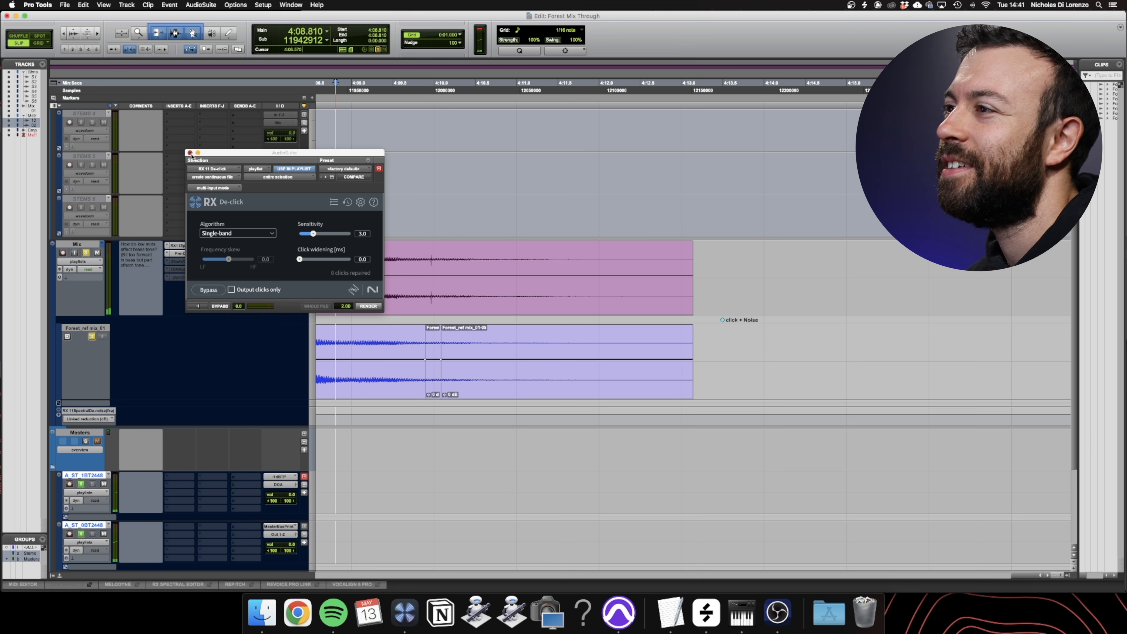
pyautogui.click(190, 153)
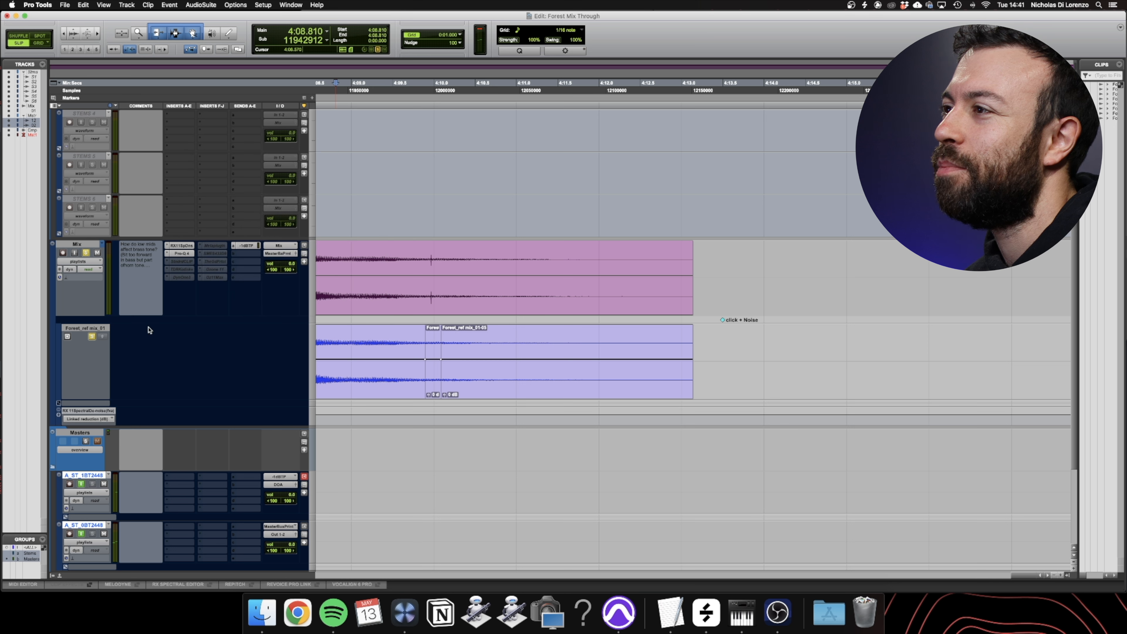
# Compare the original mix with the de-clicked lane by toggling the lane's solo and replaying from 4:08.810.
pyautogui.click(92, 337)
pyautogui.press('space')
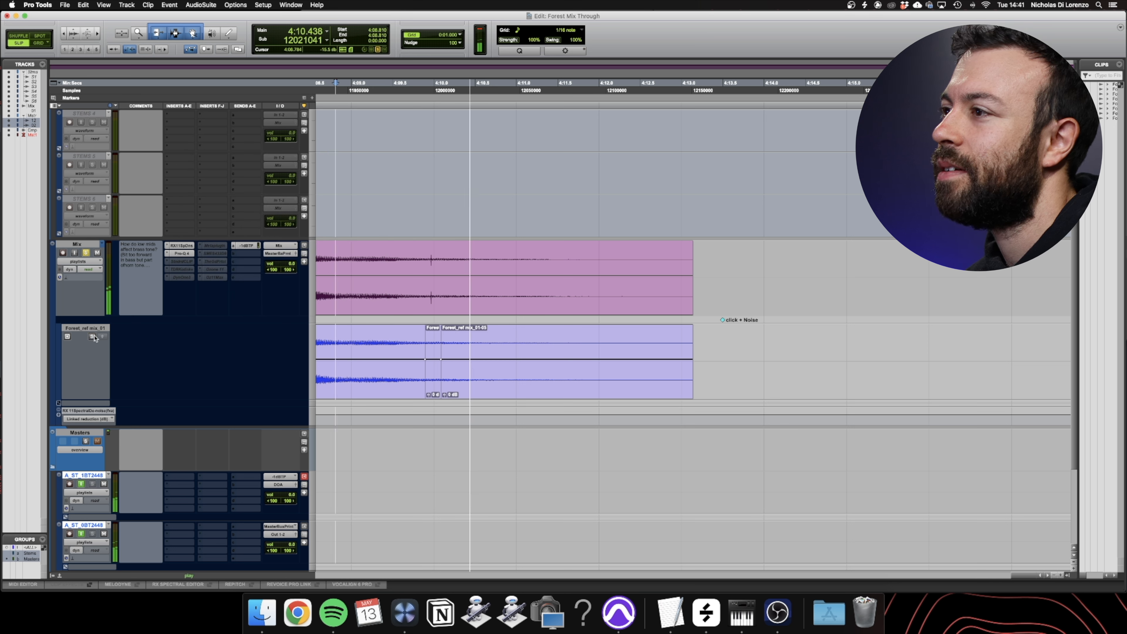
pyautogui.press('space')
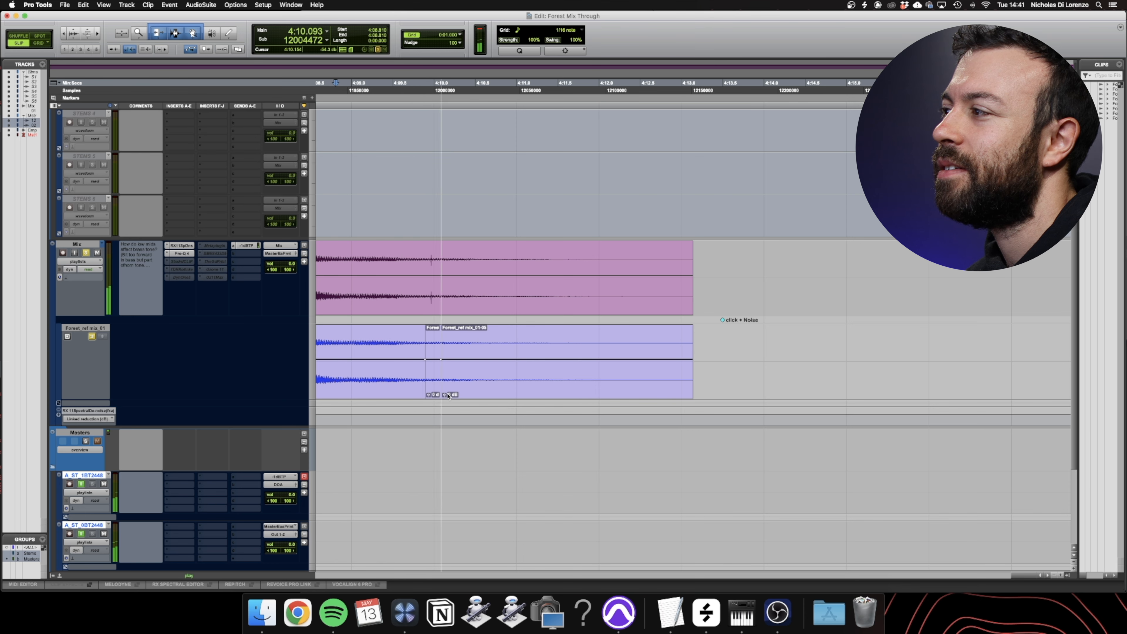
pyautogui.press('space')
# Return to a wider view of the song, inspect the advanced settings of Spectral De-noise, and close the plug-in.
pyautogui.press('super+bracketleft')
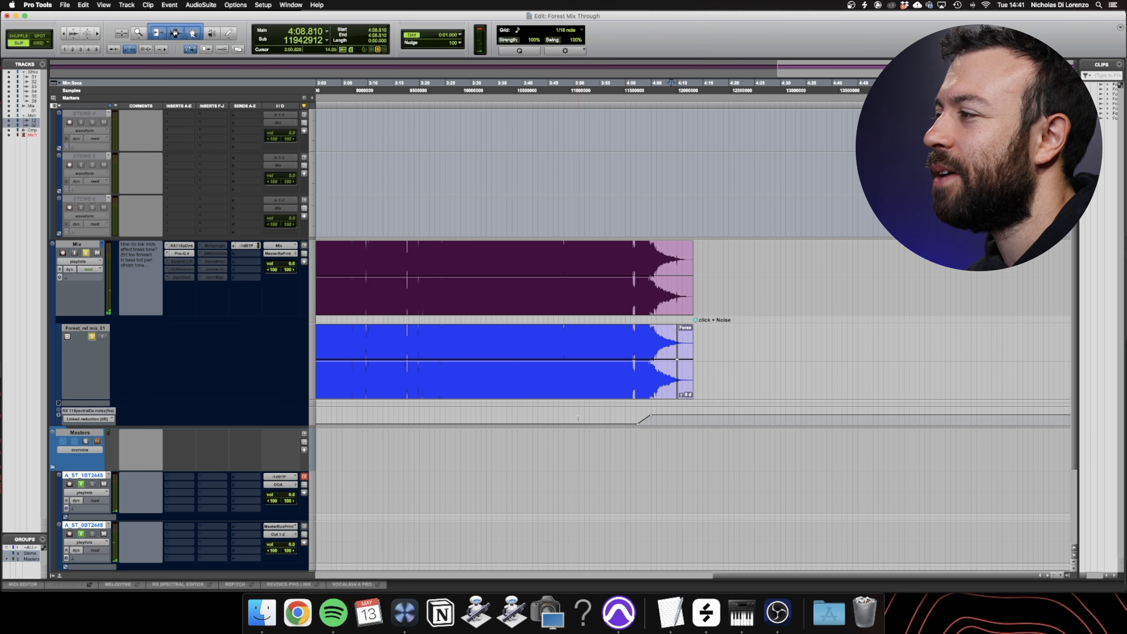
pyautogui.press('super+bracketleft')
pyautogui.press('super+bracketright')
pyautogui.press('super+bracketright')
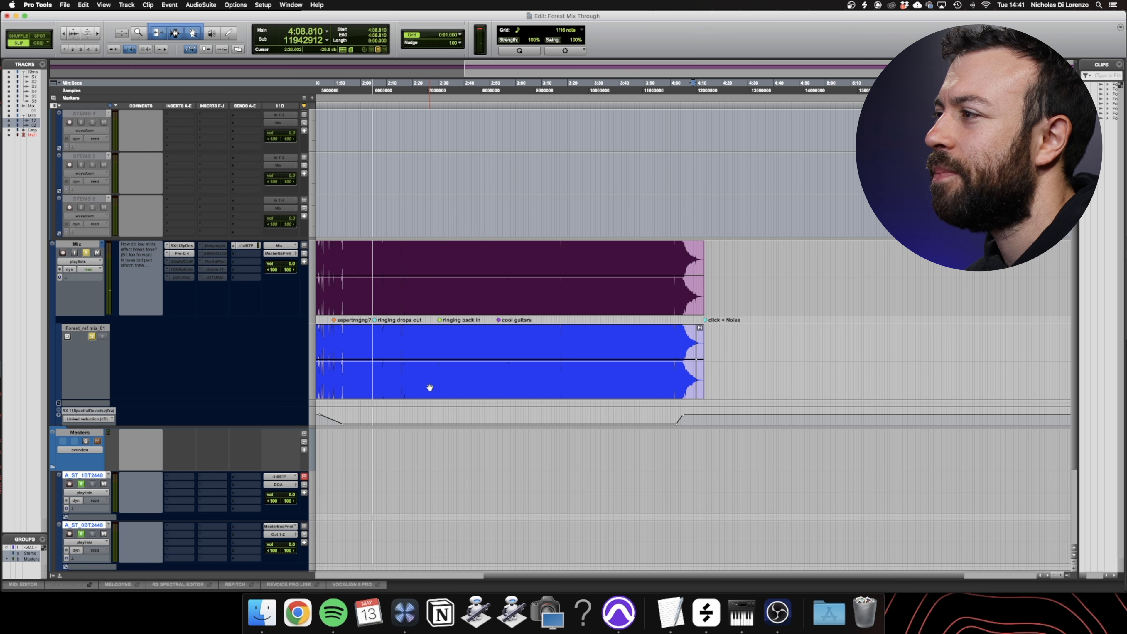
pyautogui.click(182, 246)
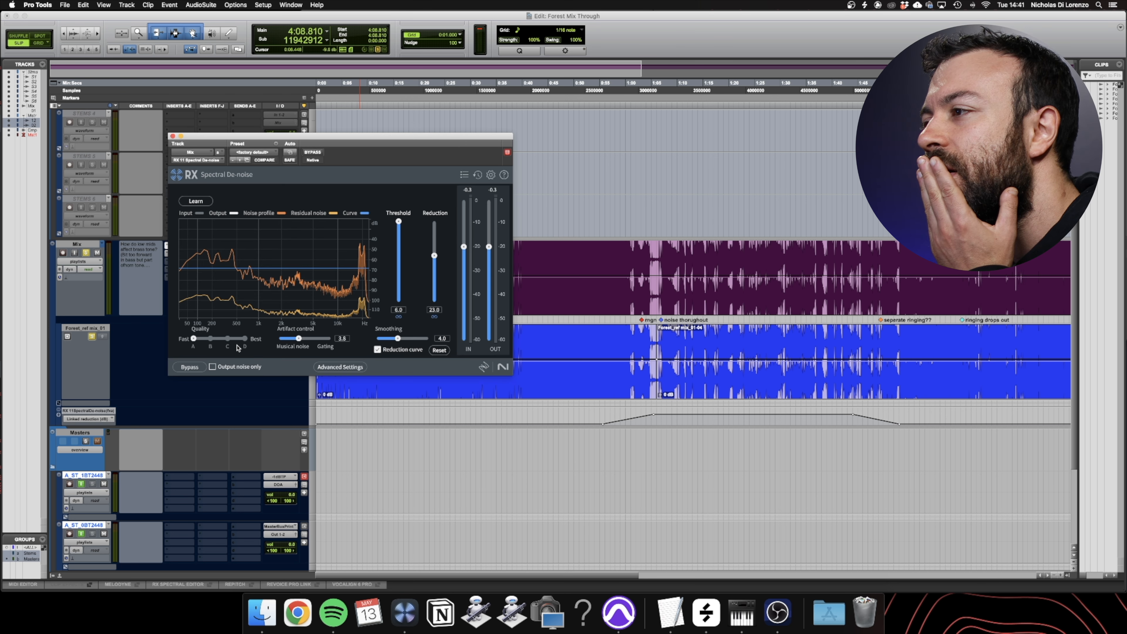
pyautogui.click(330, 365)
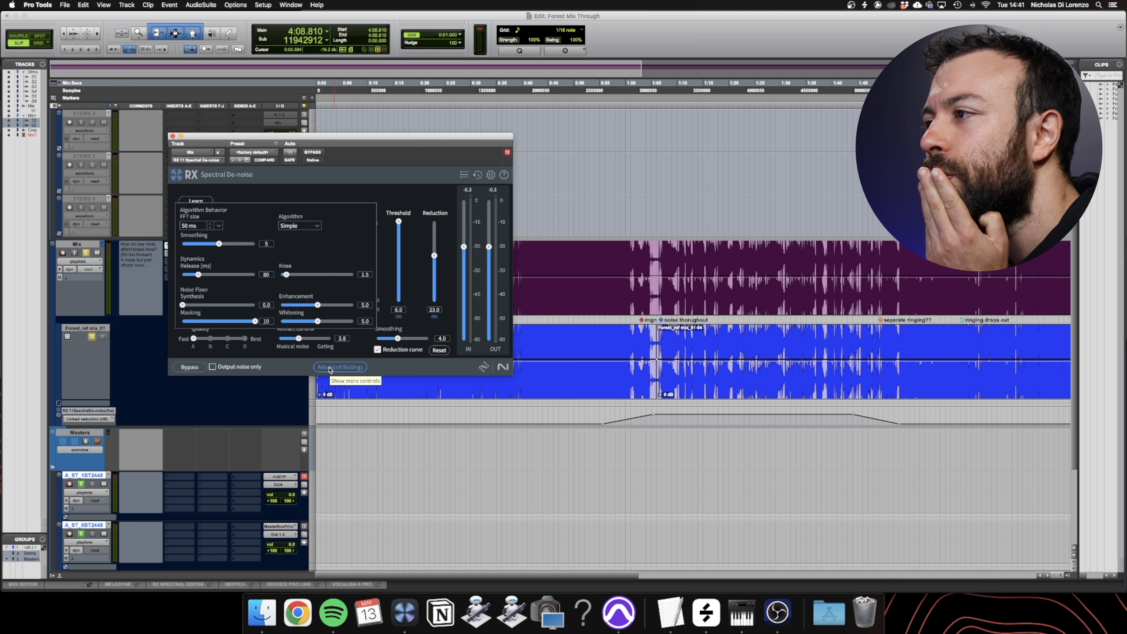
pyautogui.click(330, 368)
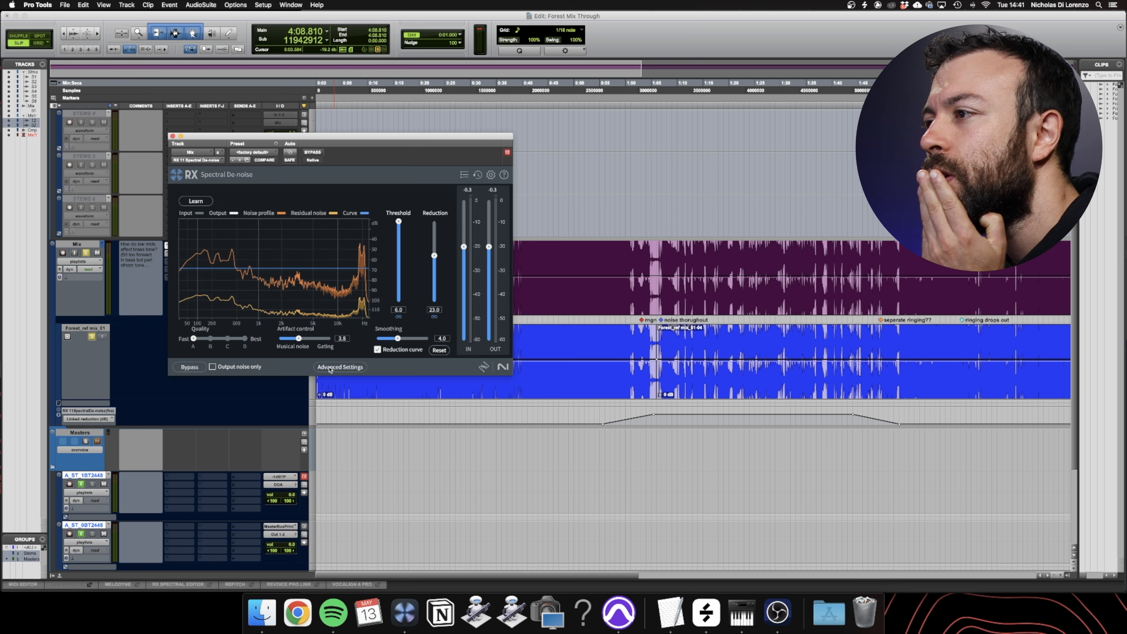
pyautogui.click(172, 136)
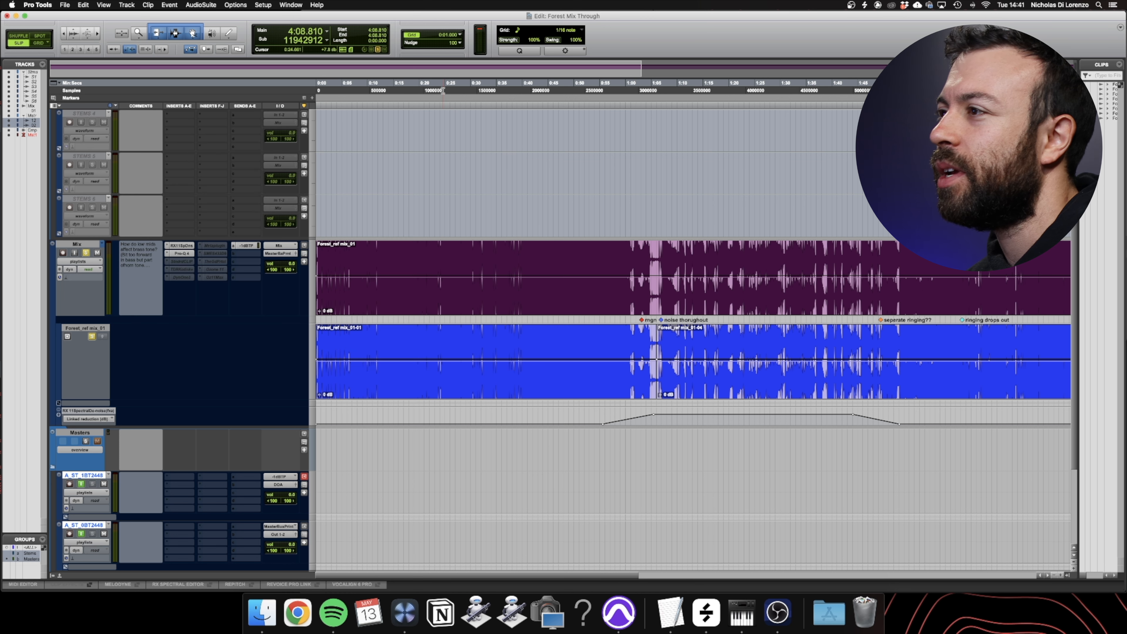
# Open FabFilter Pro-Q 4 on the Mix track and play the selected passage from 0:52.565 to about 0:55.5.
pyautogui.click(184, 254)
pyautogui.press('space')
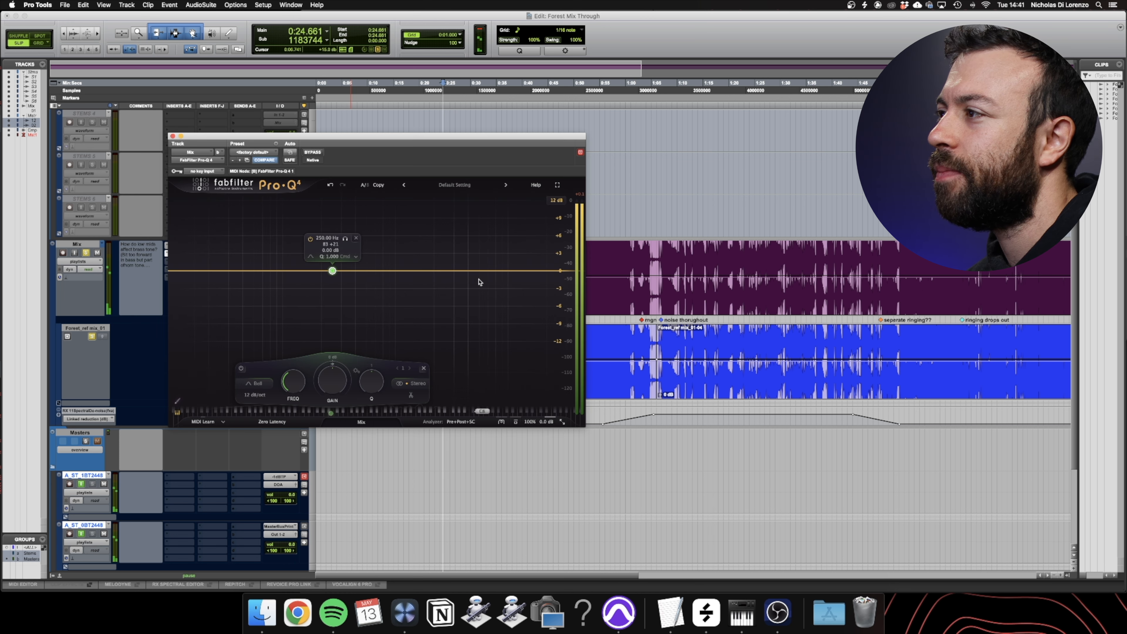
pyautogui.click(543, 98)
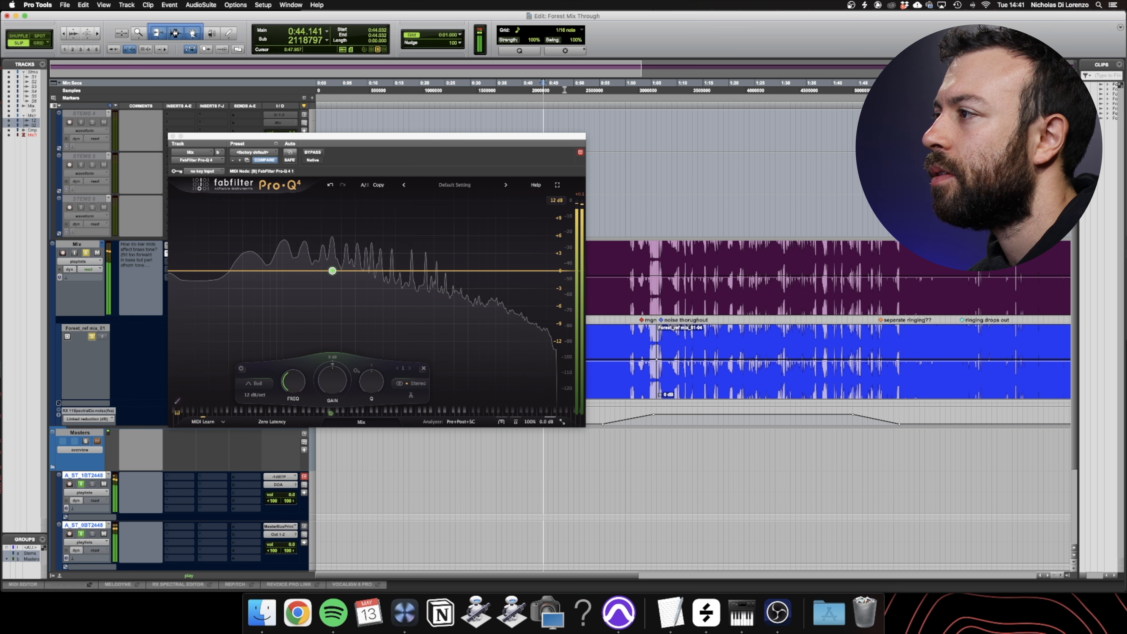
pyautogui.click(588, 85)
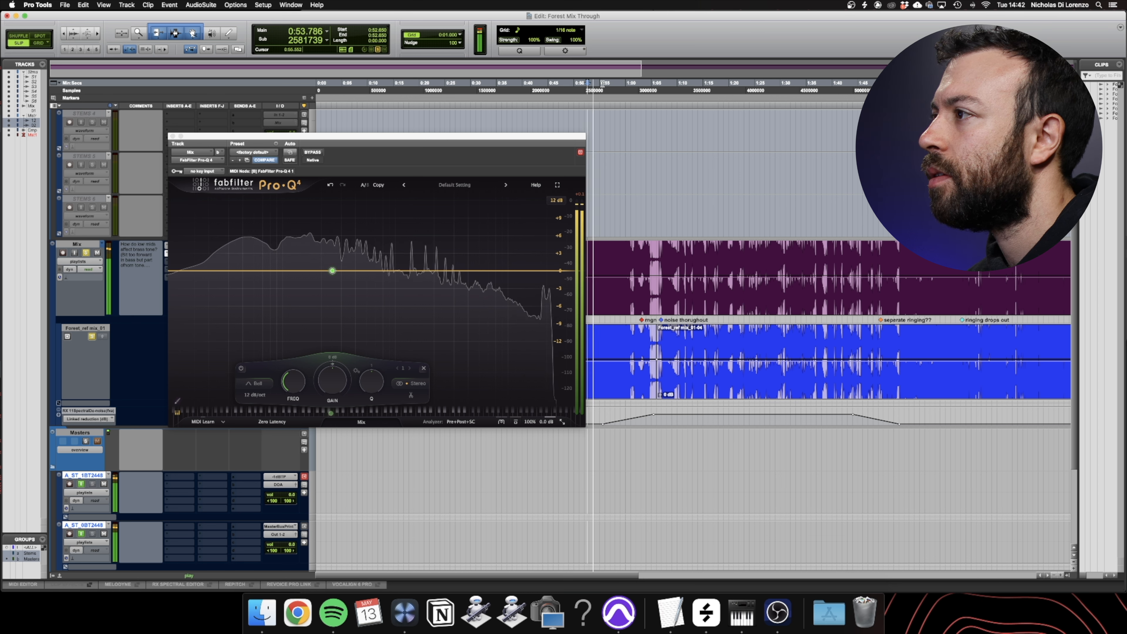
pyautogui.moveTo(602, 86); pyautogui.dragTo(588, 87)
pyautogui.press('space')
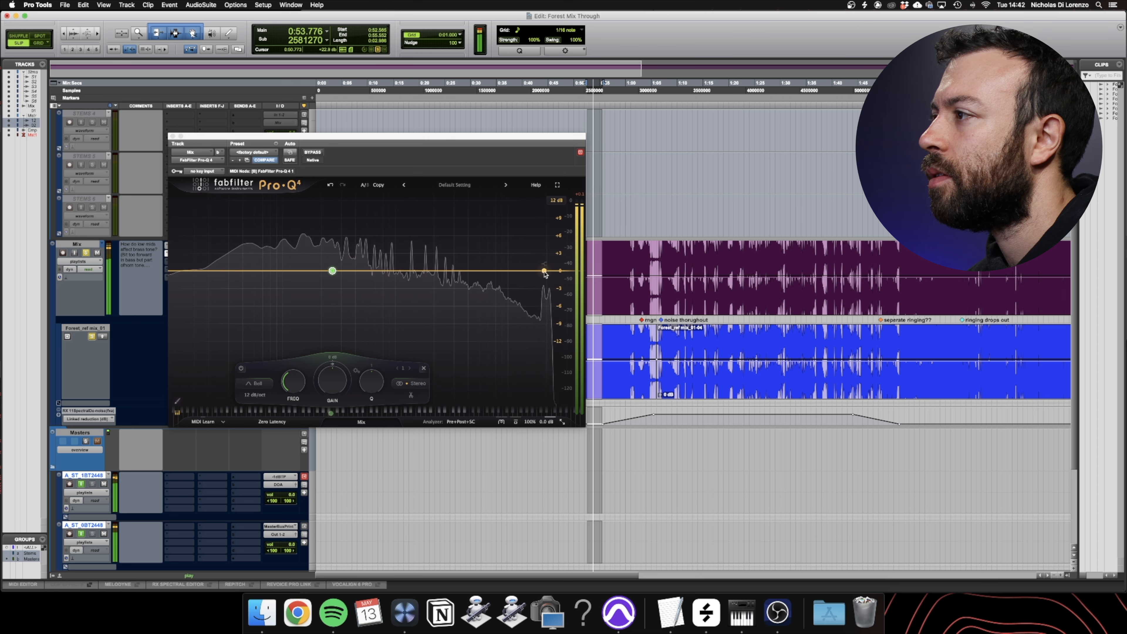
# Add a high-frequency EQ band with Q 40 and sweep it in solo to 20732 Hz.
pyautogui.click(502, 271)
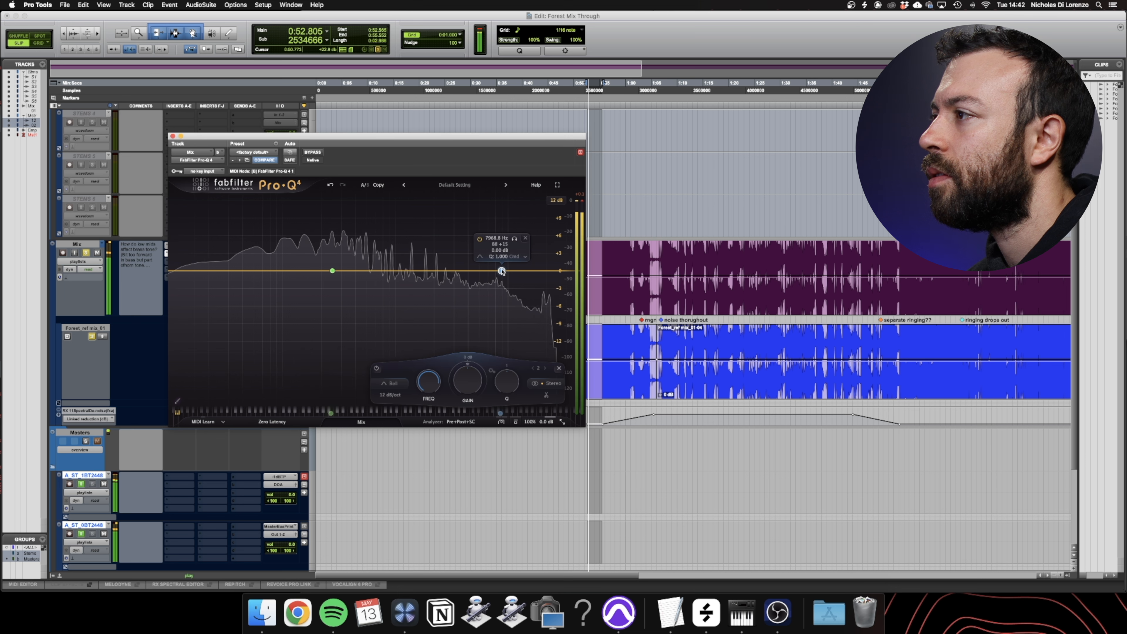
pyautogui.moveTo(513, 241); pyautogui.dragTo(555, 240)
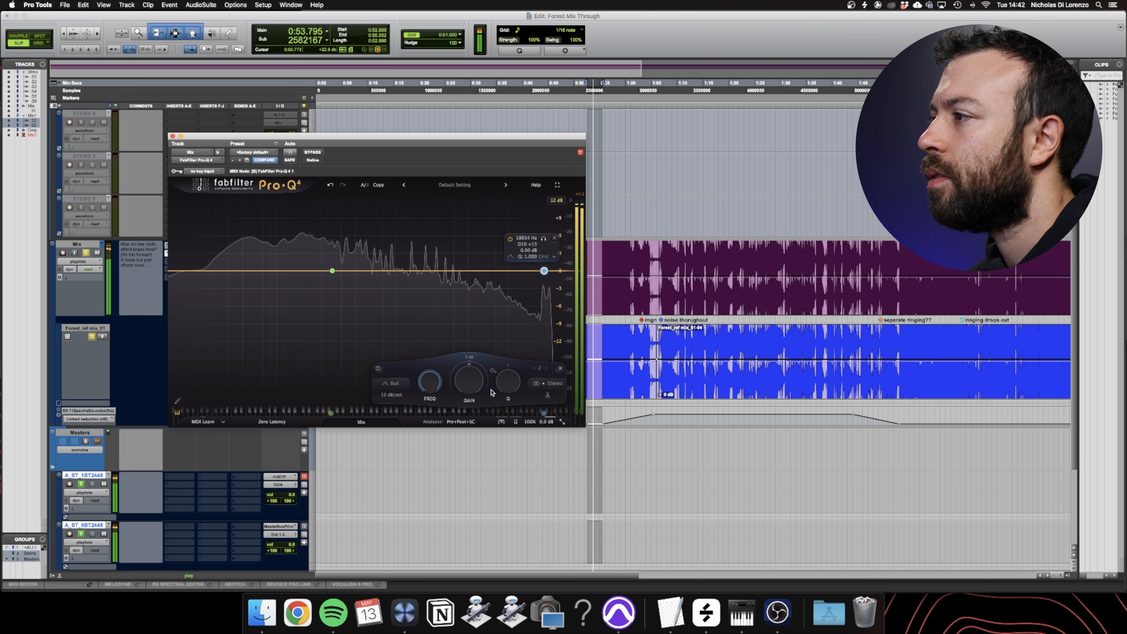
pyautogui.moveTo(507, 384); pyautogui.dragTo(508, 339)
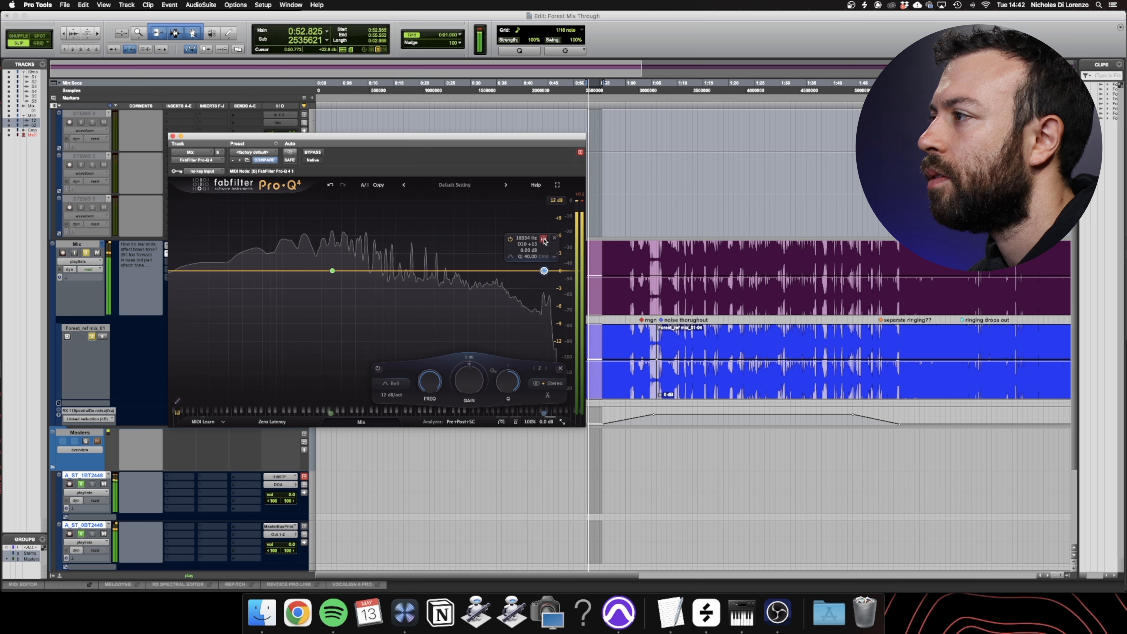
pyautogui.moveTo(545, 241); pyautogui.dragTo(543, 242)
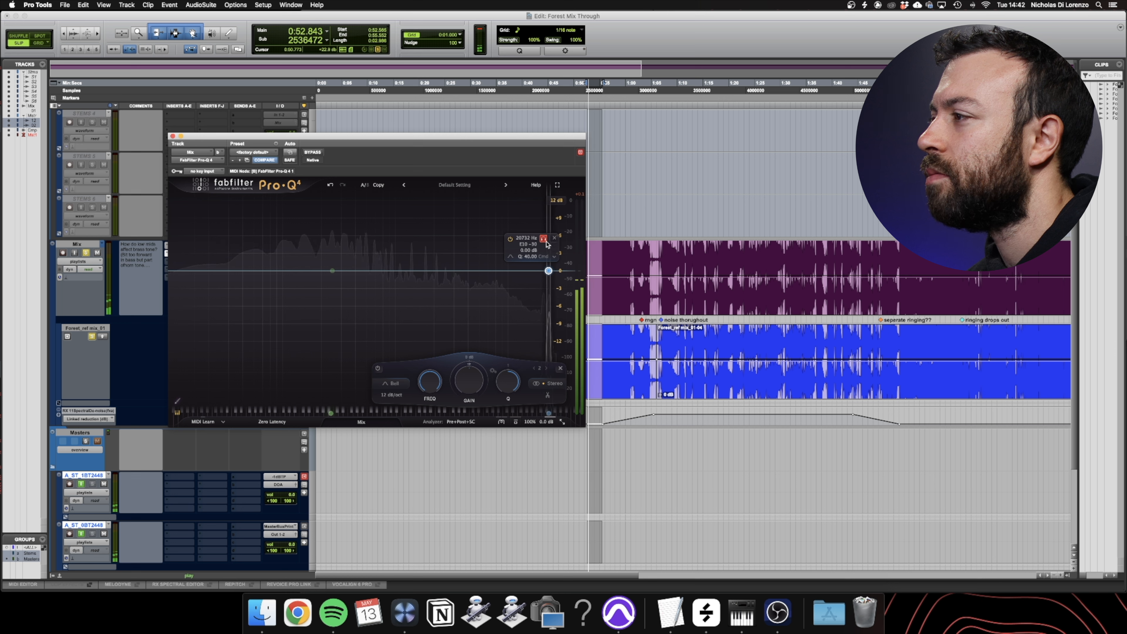
pyautogui.moveTo(548, 244); pyautogui.dragTo(547, 245)
pyautogui.press('space')
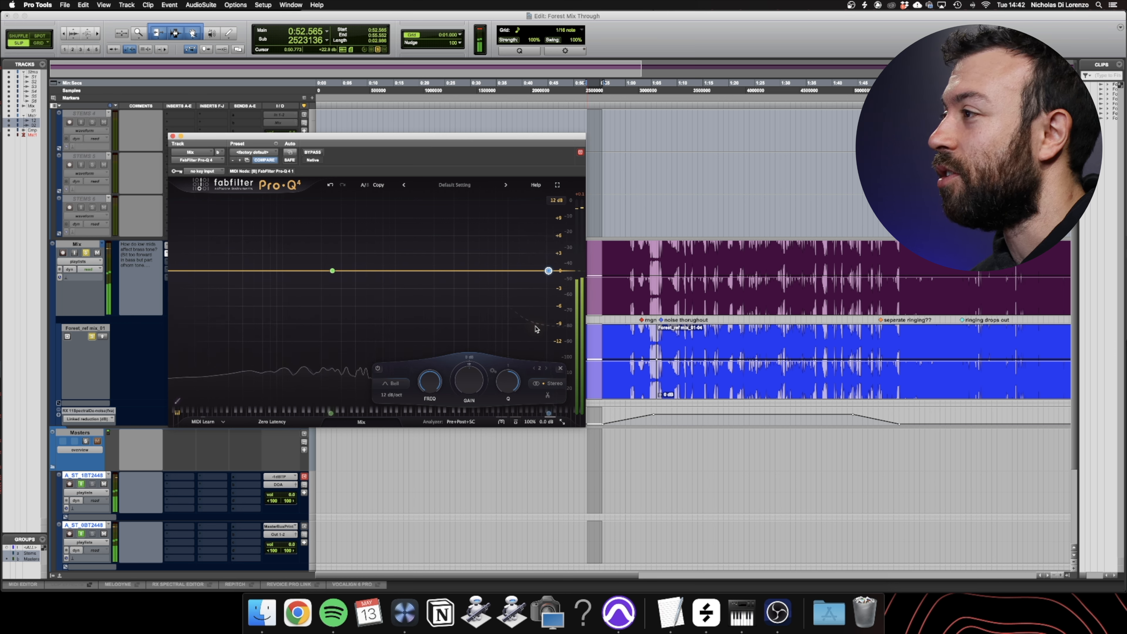
# Cut the 20732 Hz band by 30 dB, replay the passage, and change the band's shape to Notch.
pyautogui.keyDown('alt'); pyautogui.click(508, 385); pyautogui.keyUp('alt')
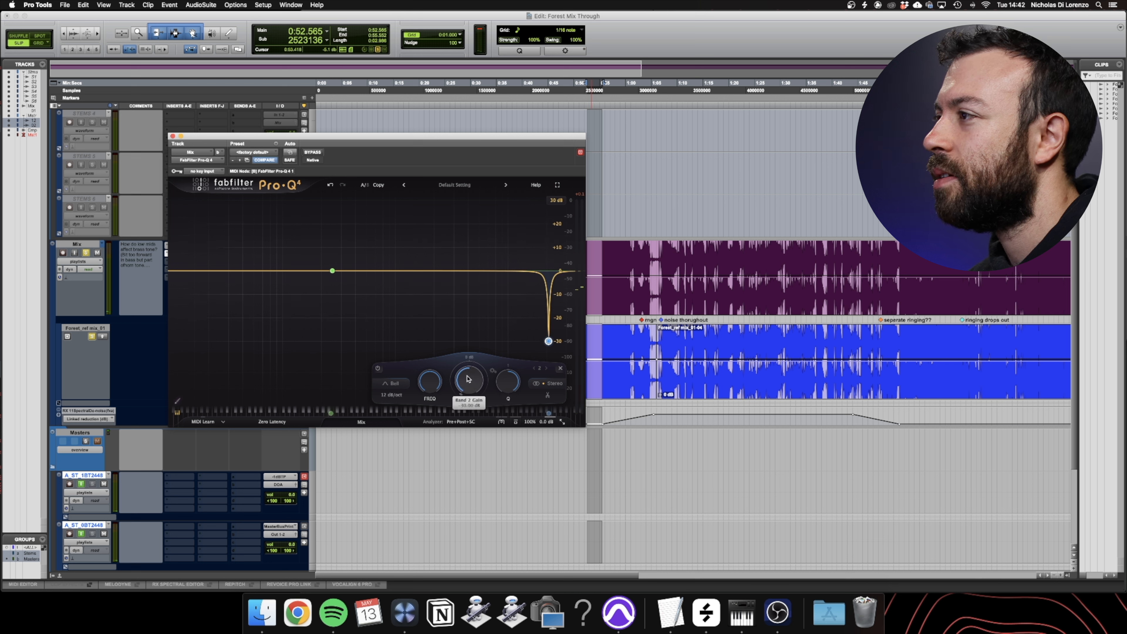
pyautogui.press('space')
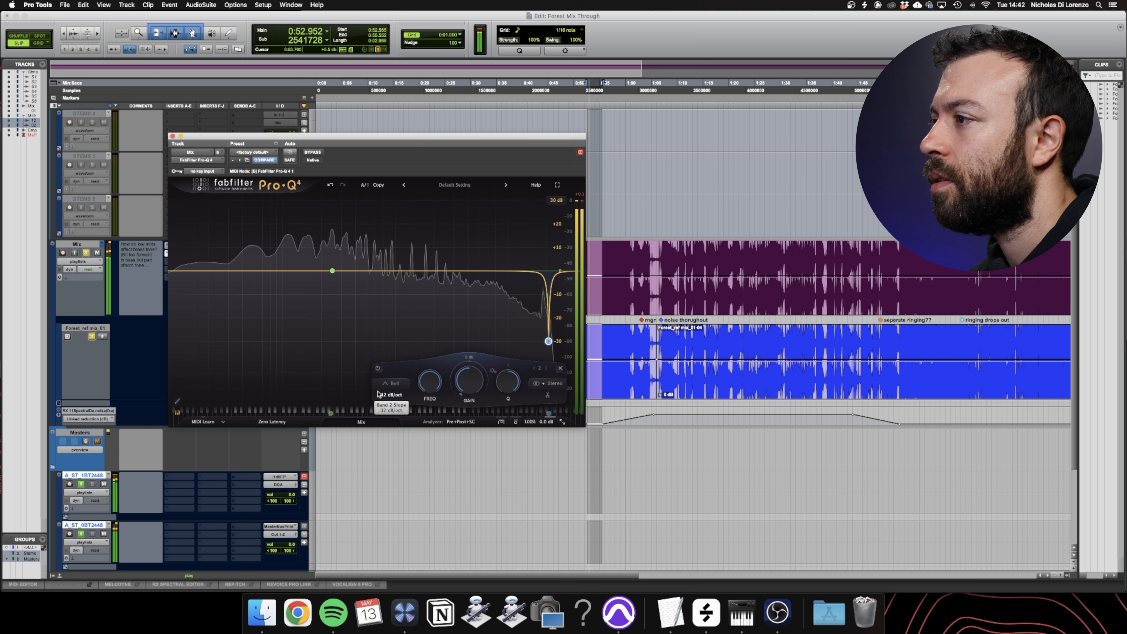
pyautogui.click(390, 383)
pyautogui.click(394, 341)
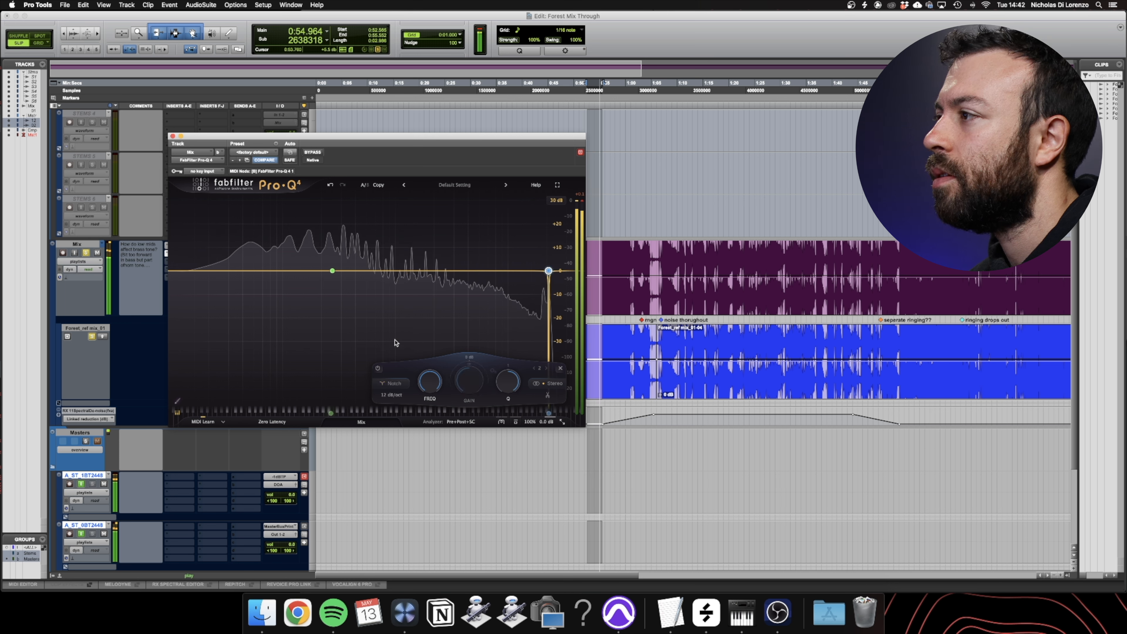
# Add a second narrow Notch band just below the first and tune it to about 18720 Hz during playback.
pyautogui.click(539, 271)
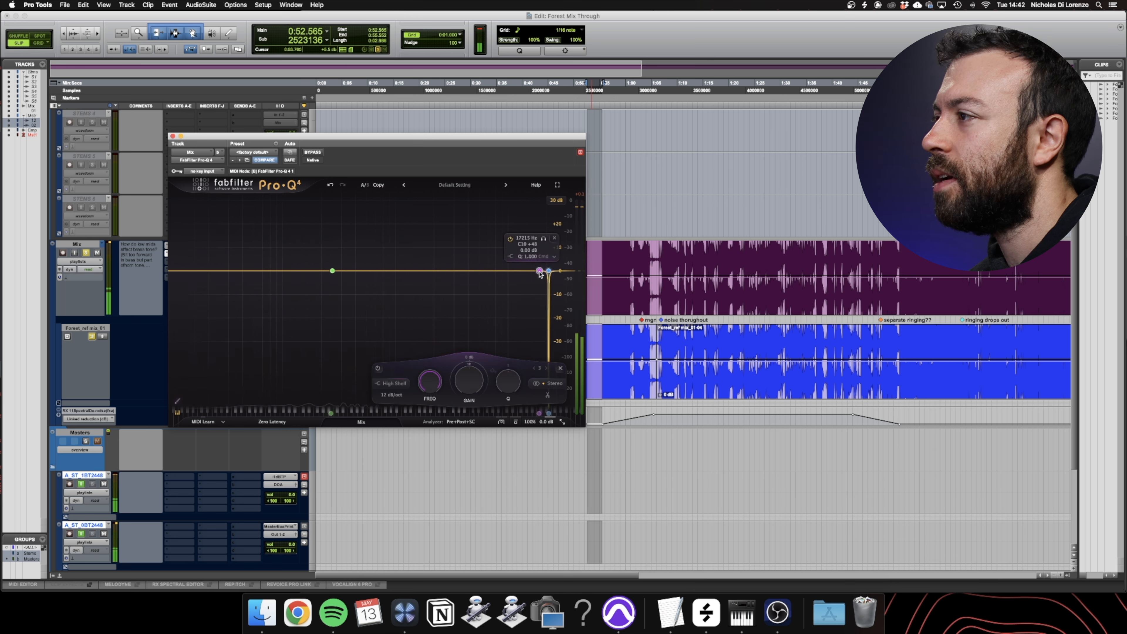
pyautogui.click(395, 383)
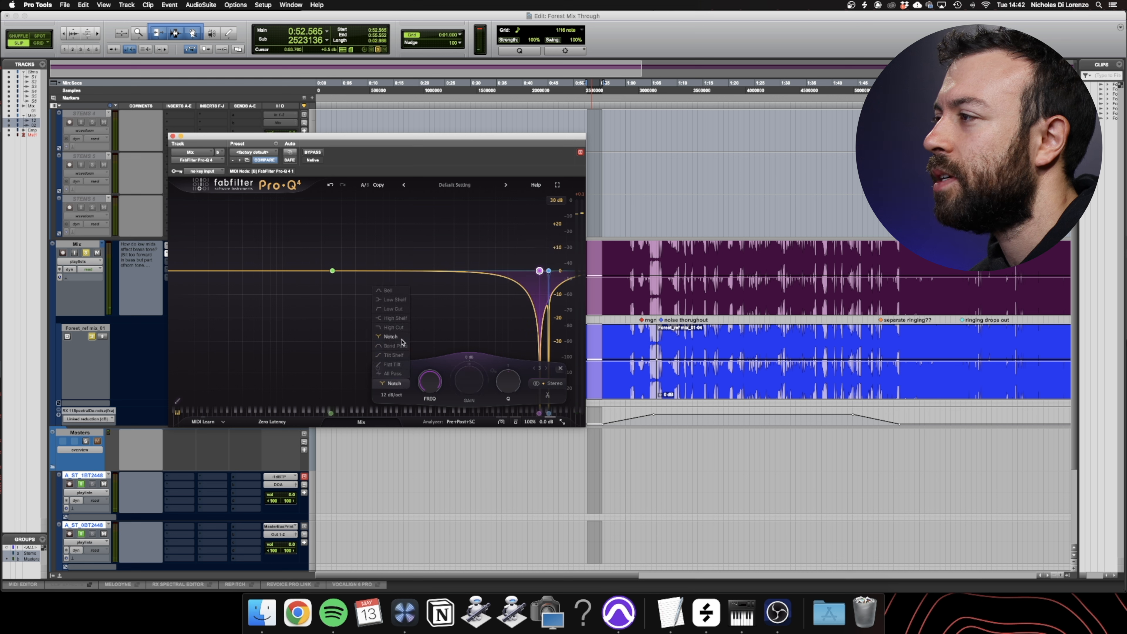
pyautogui.click(391, 336)
pyautogui.press('space')
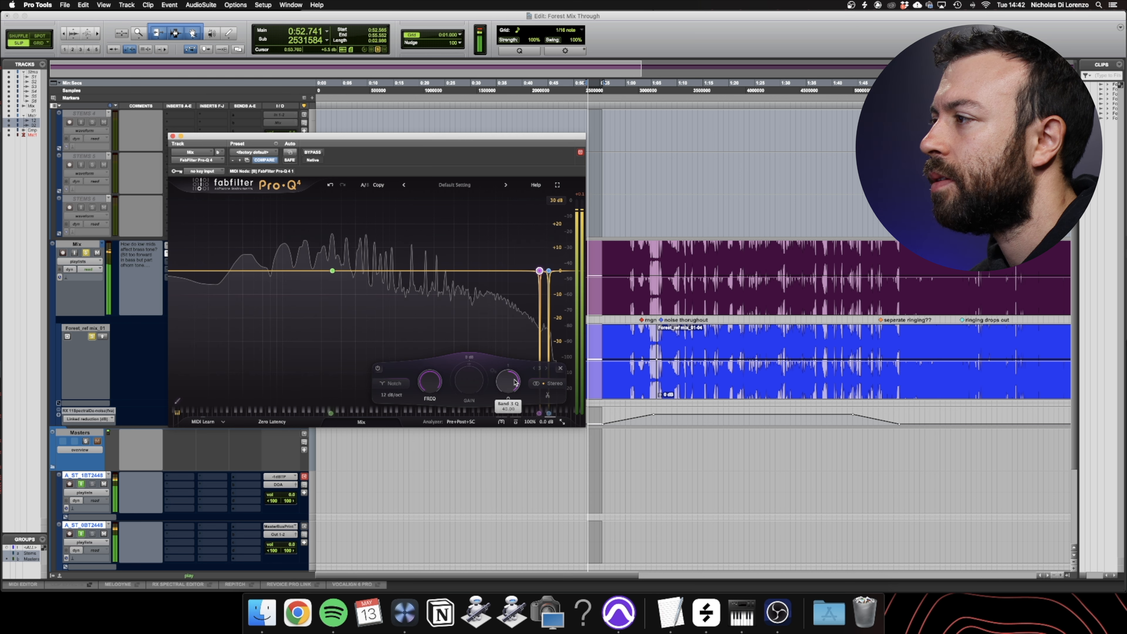
pyautogui.moveTo(544, 274); pyautogui.dragTo(545, 275)
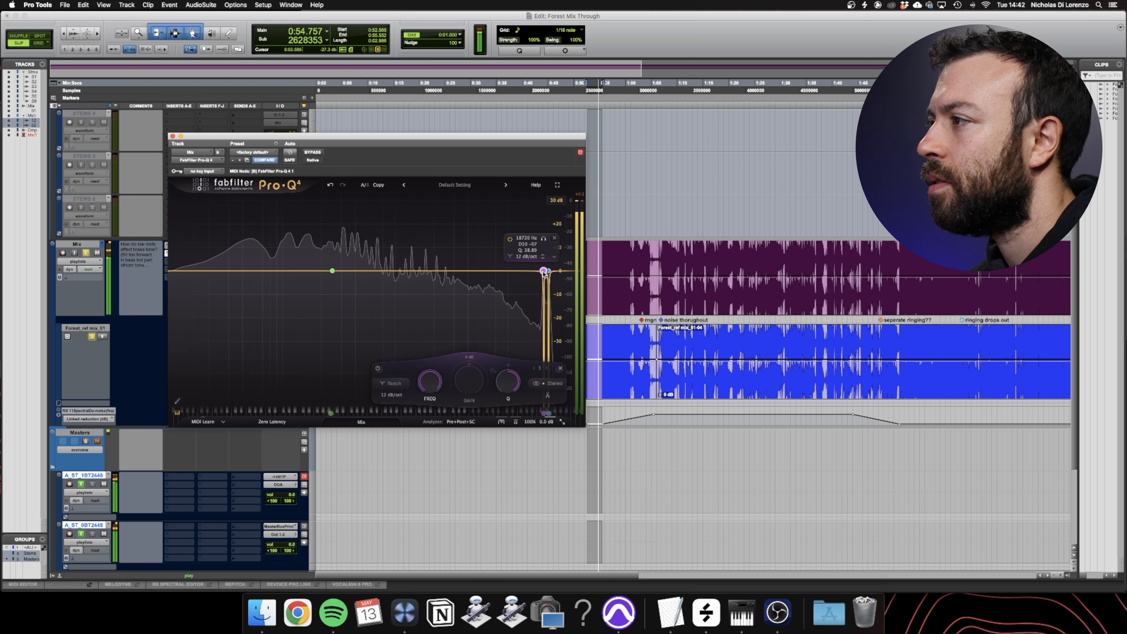
# Widen both high-frequency notches by lowering the Q of the 18.7 kHz band and of the 20.7 kHz band.
pyautogui.moveTo(509, 383); pyautogui.dragTo(513, 390)
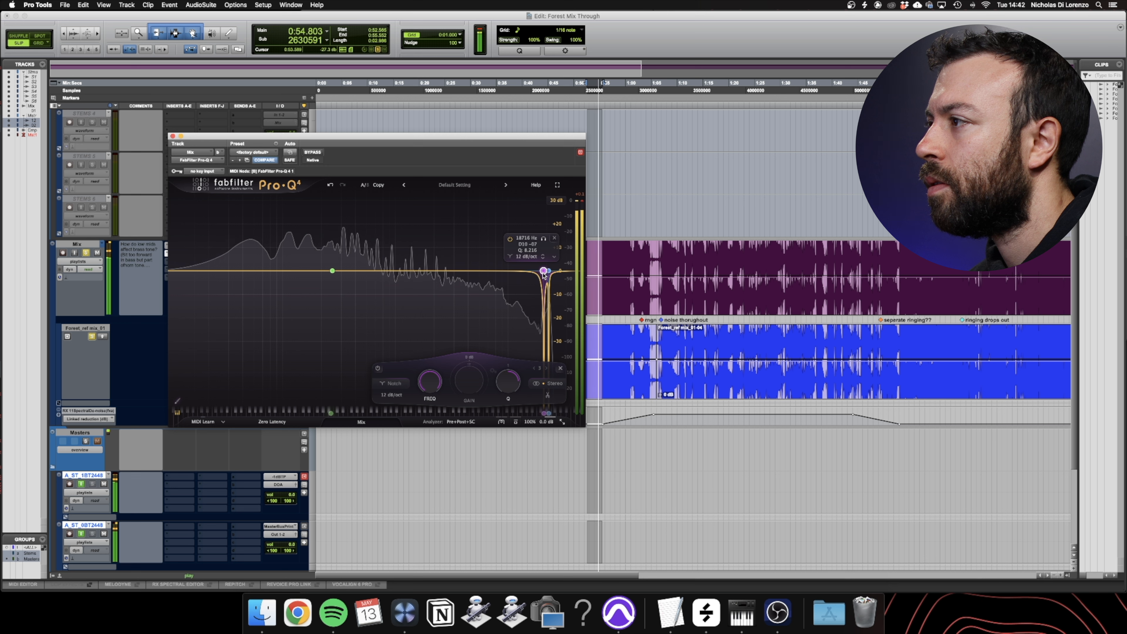
pyautogui.click(549, 270)
pyautogui.moveTo(509, 377); pyautogui.dragTo(512, 381)
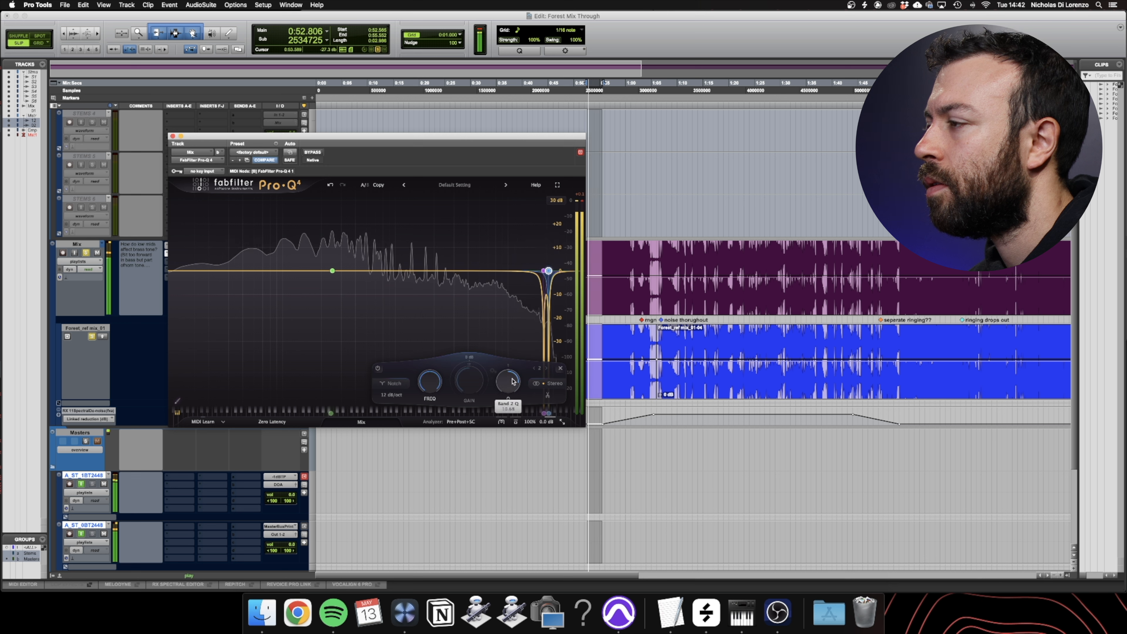
# Reopen the Mix track's Pro-Q 4, disable the stray low shelf at 28.538 Hz, compare the EQ with bypass, and close it.
pyautogui.click(172, 136)
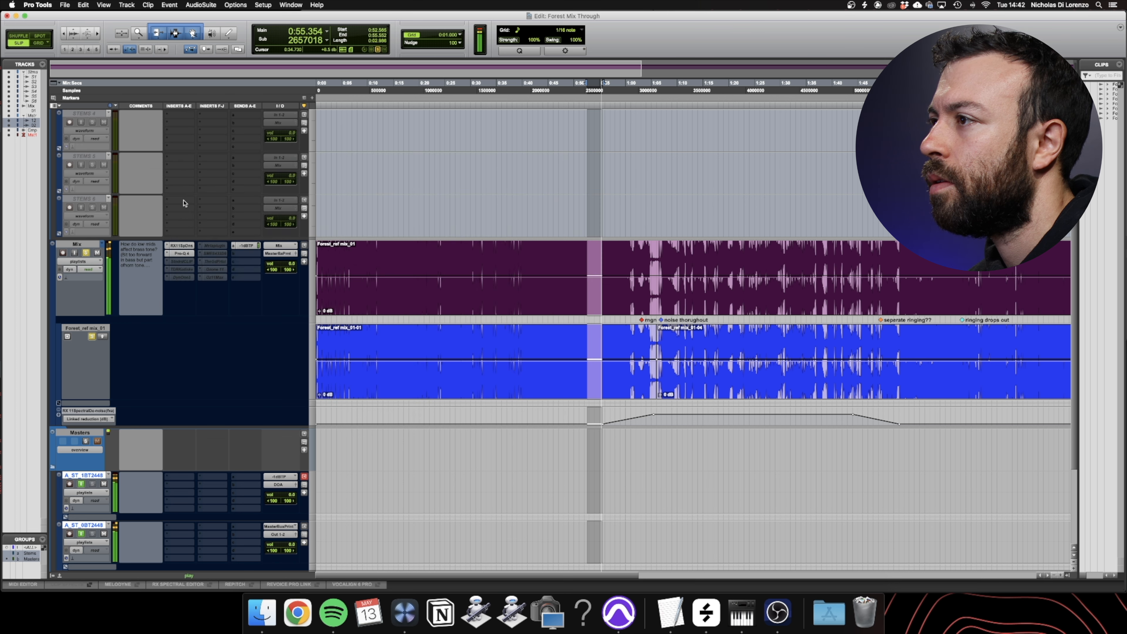
pyautogui.click(187, 256)
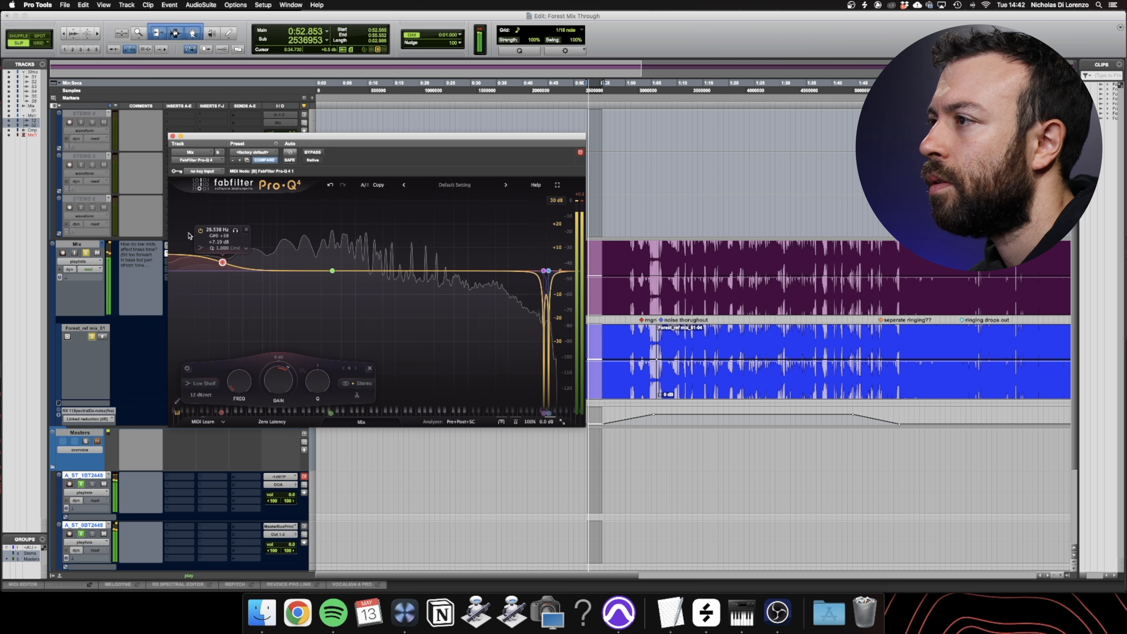
pyautogui.click(201, 230)
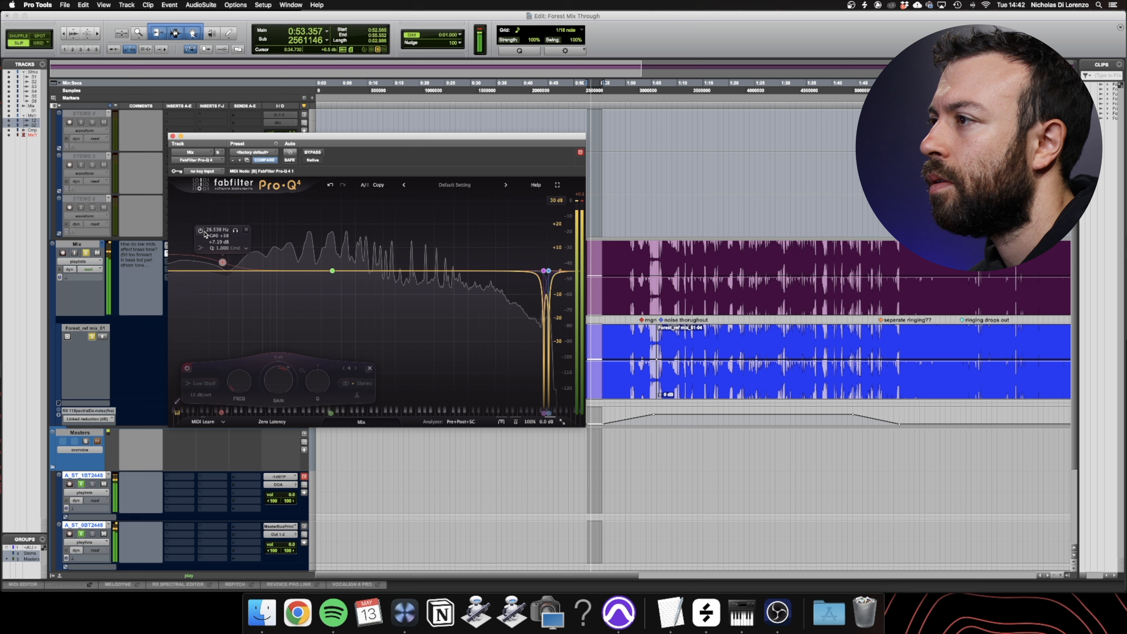
pyautogui.click(314, 152)
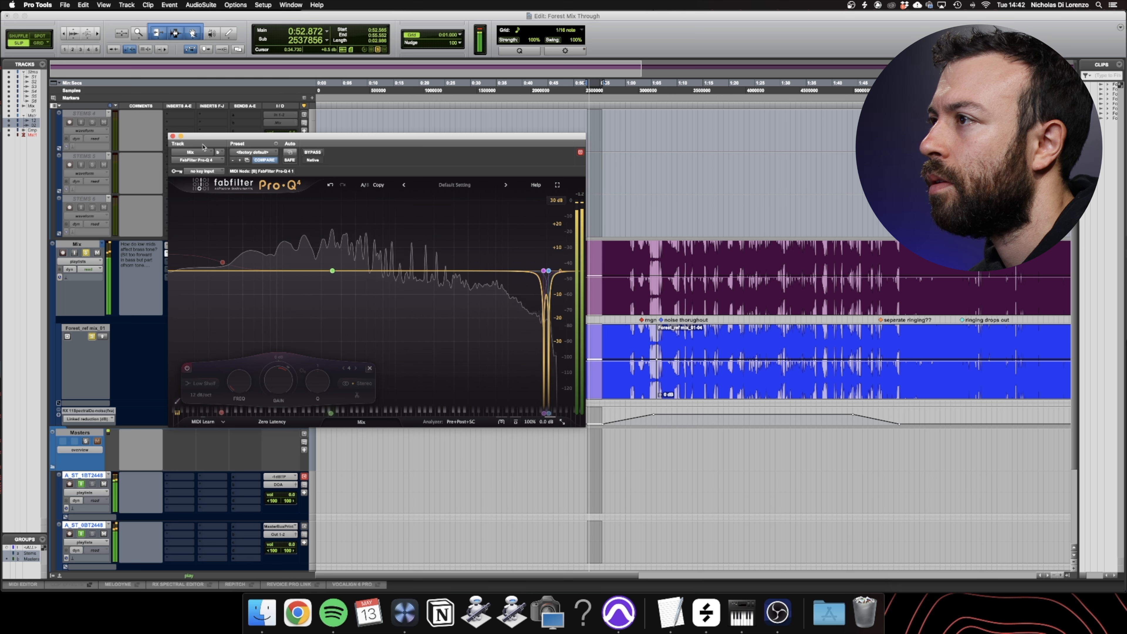
pyautogui.click(174, 137)
pyautogui.click(166, 136)
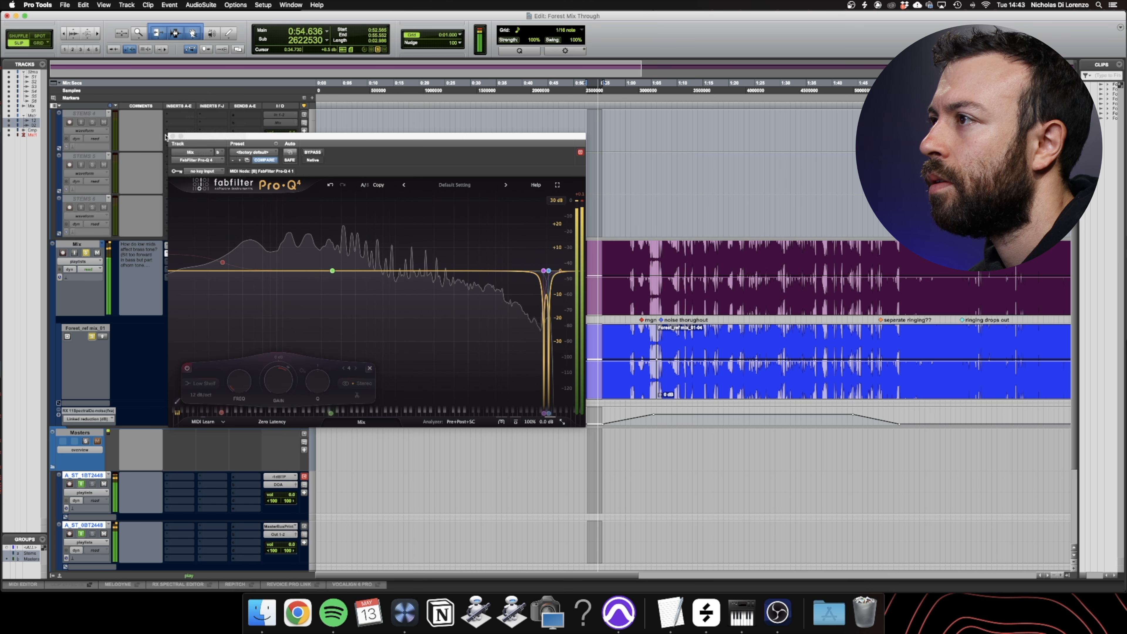
pyautogui.click(172, 137)
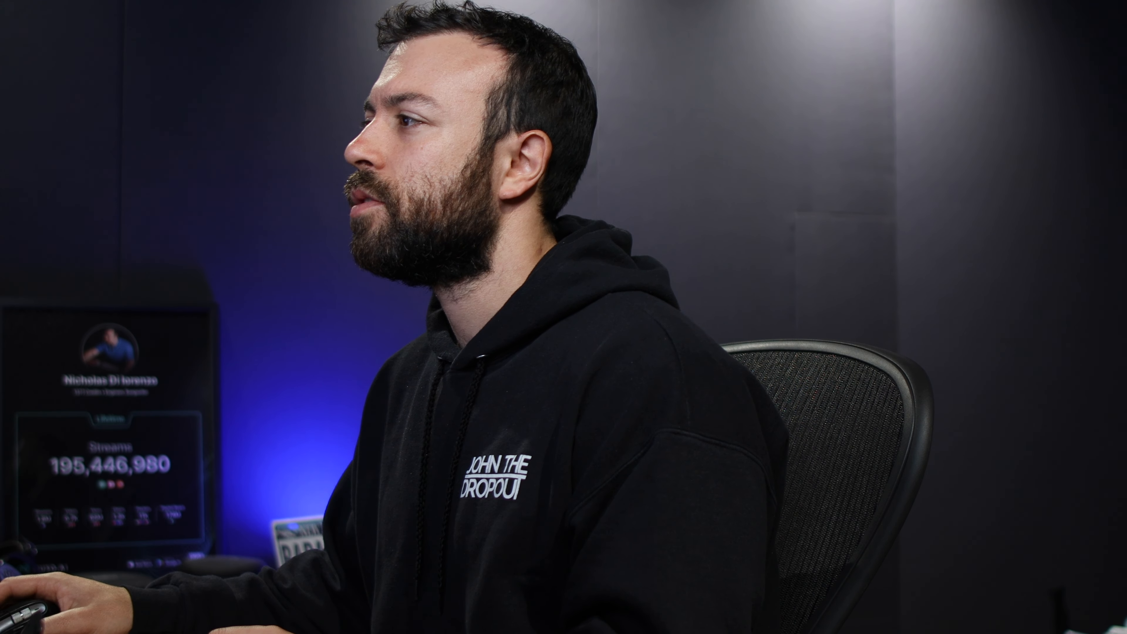
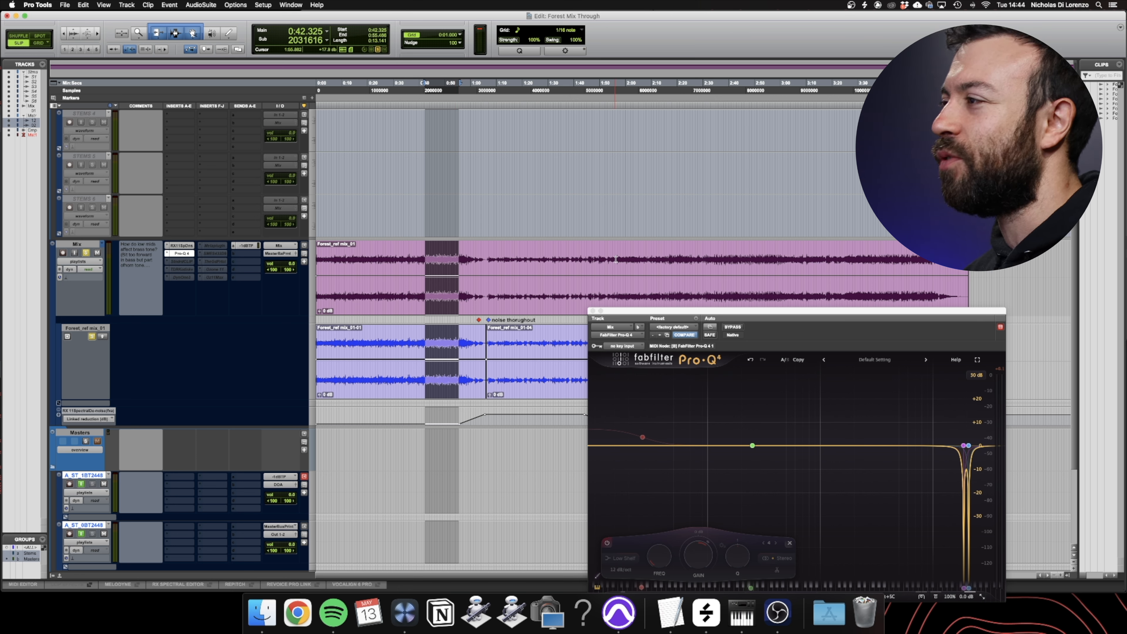
# Play from 0:42.325 and audition the flat low-mid bell band in solo around 228 Hz.
pyautogui.press('space')
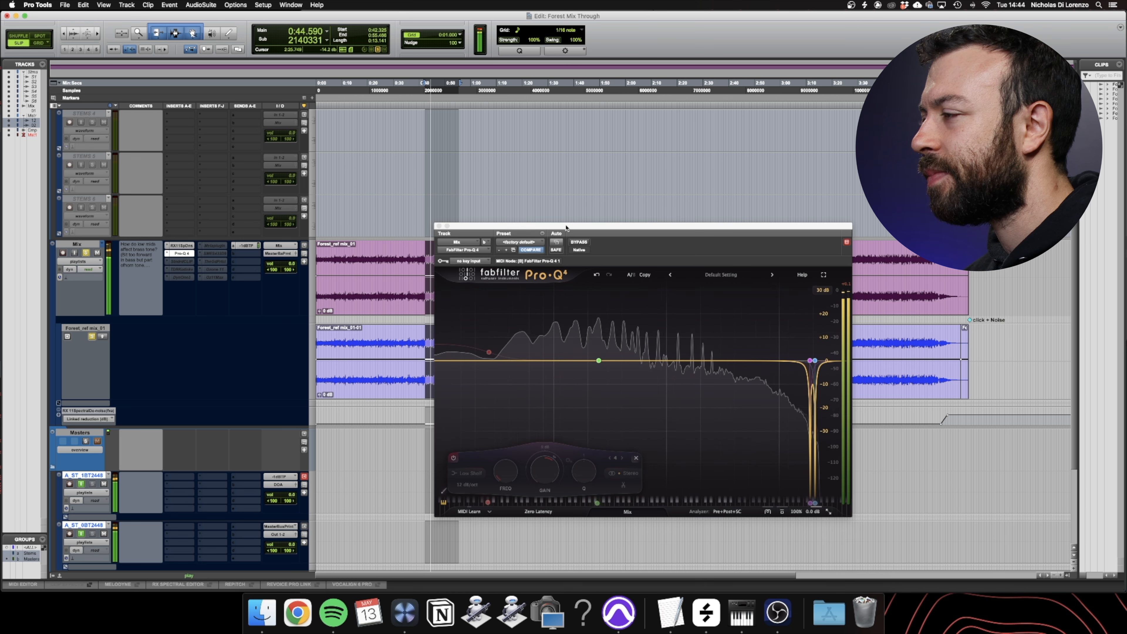
pyautogui.moveTo(720, 313); pyautogui.dragTo(567, 227)
pyautogui.moveTo(611, 334)
pyautogui.moveTo(611, 334); pyautogui.dragTo(605, 340)
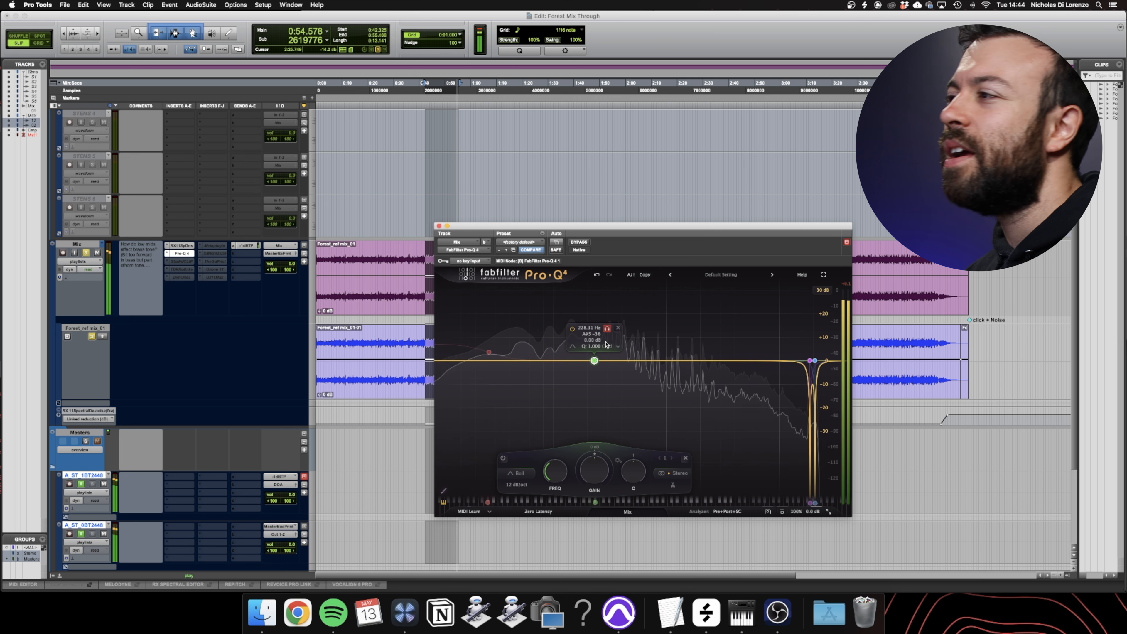
pyautogui.press('space')
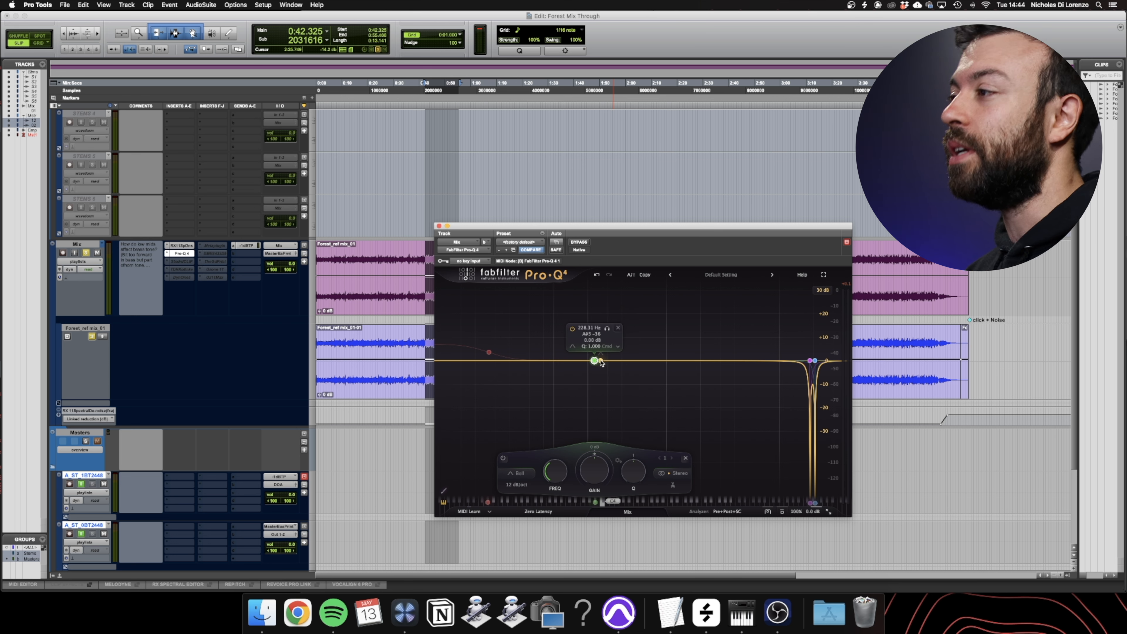
# Replay from 0:42.325 and sweep the soloed bell band down to about 209 Hz.
pyautogui.press('space')
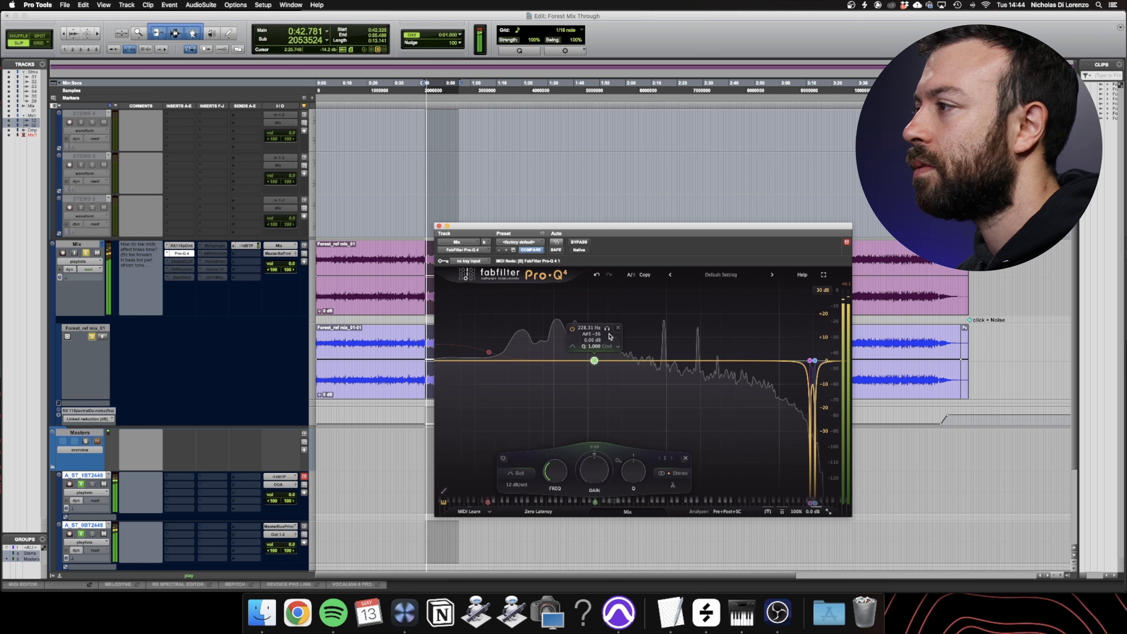
pyautogui.click(607, 327)
pyautogui.moveTo(609, 331); pyautogui.dragTo(605, 333)
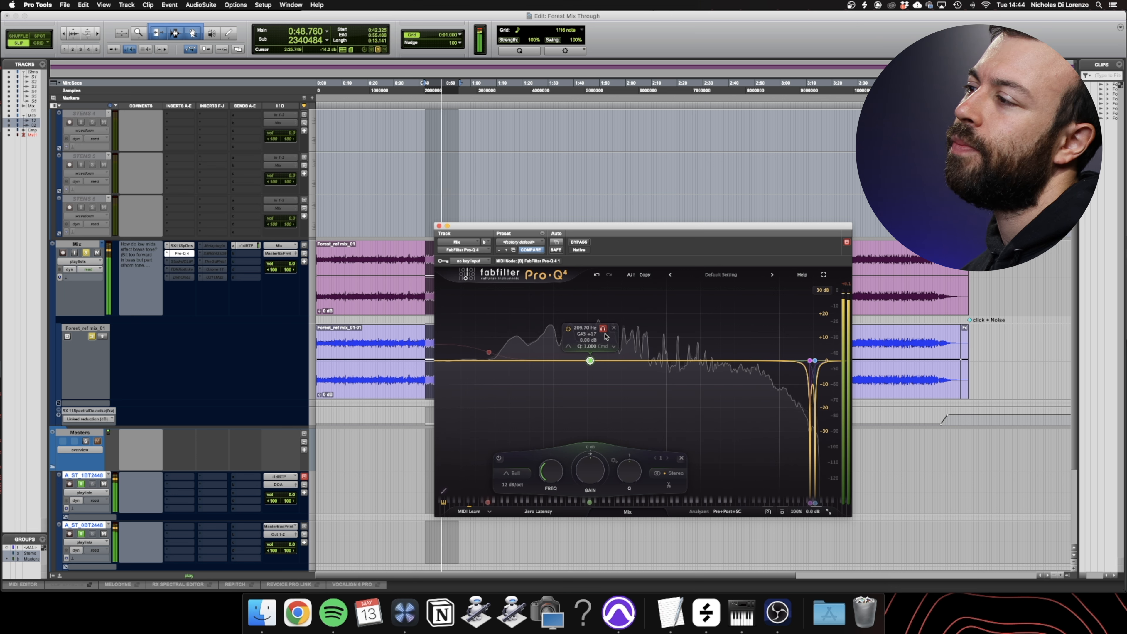
pyautogui.press('space')
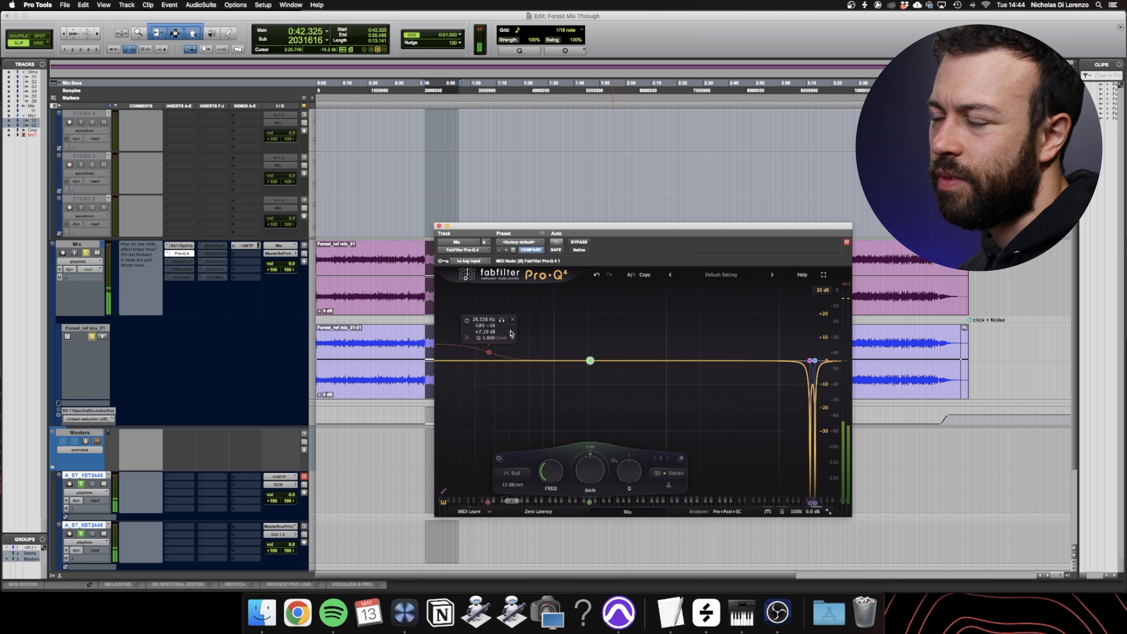
# Replay from 0:42.325 and sweep the disabled low shelf band upward in solo to audition the low end.
pyautogui.press('space')
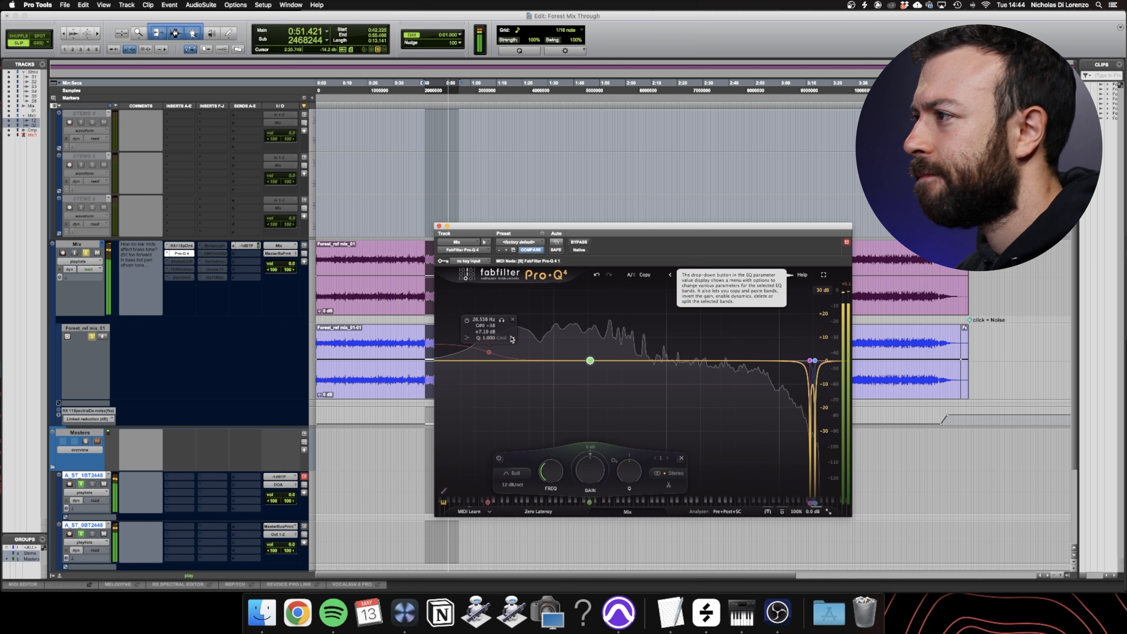
pyautogui.press('space')
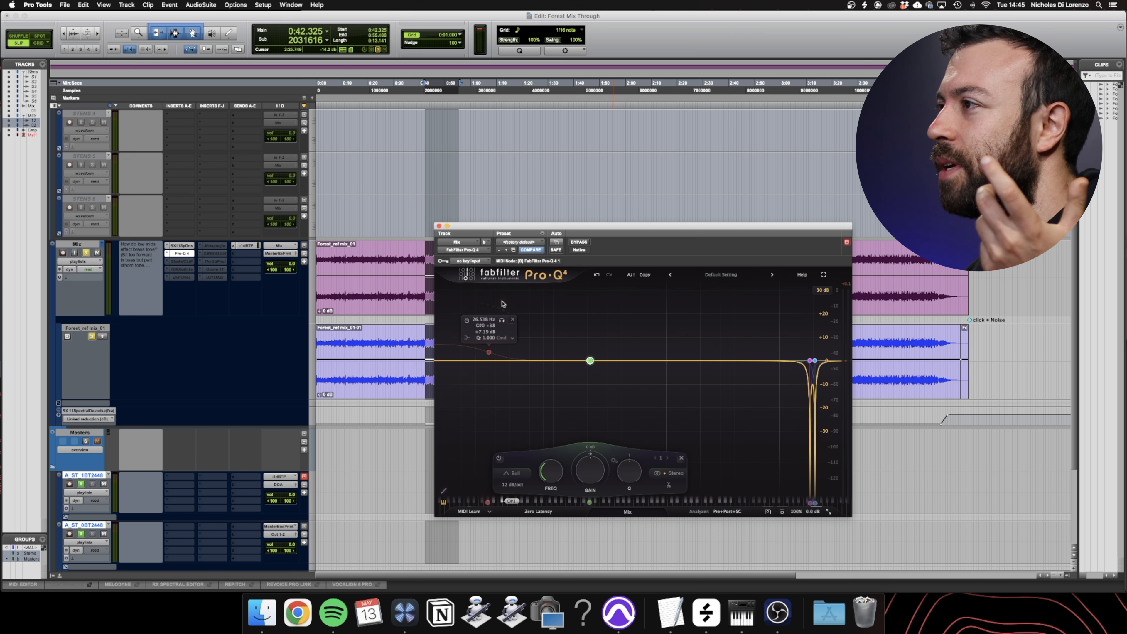
pyautogui.press('space')
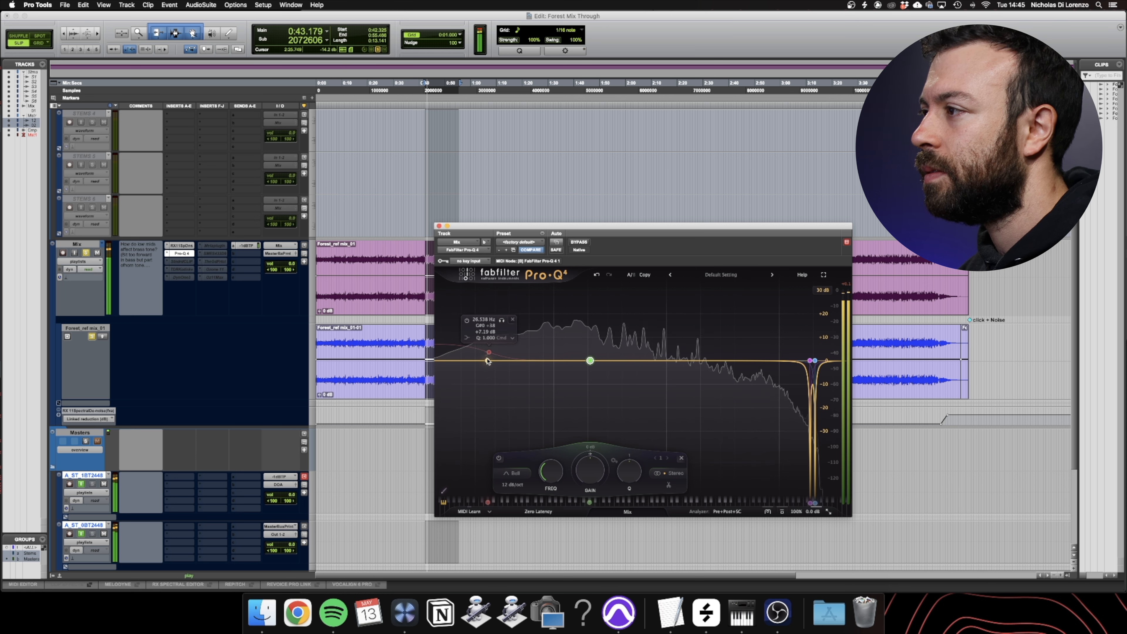
pyautogui.moveTo(500, 320); pyautogui.dragTo(547, 324)
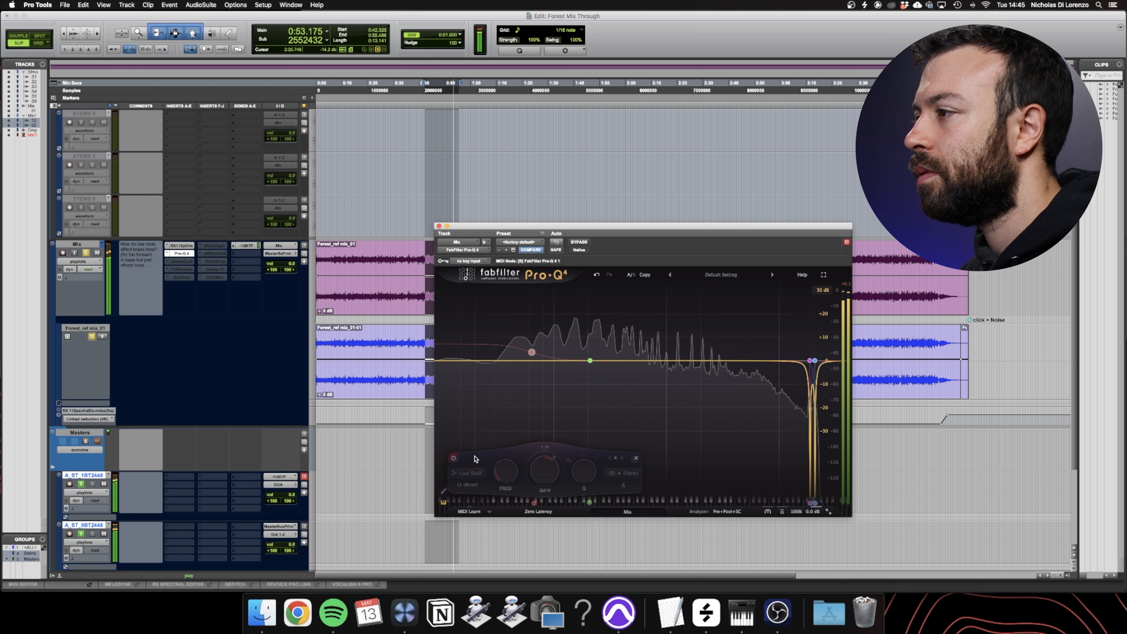
# Change the disabled low shelf band to a bell and sweep it in solo from about 64 Hz down past 45 Hz.
pyautogui.click(471, 473)
pyautogui.click(464, 380)
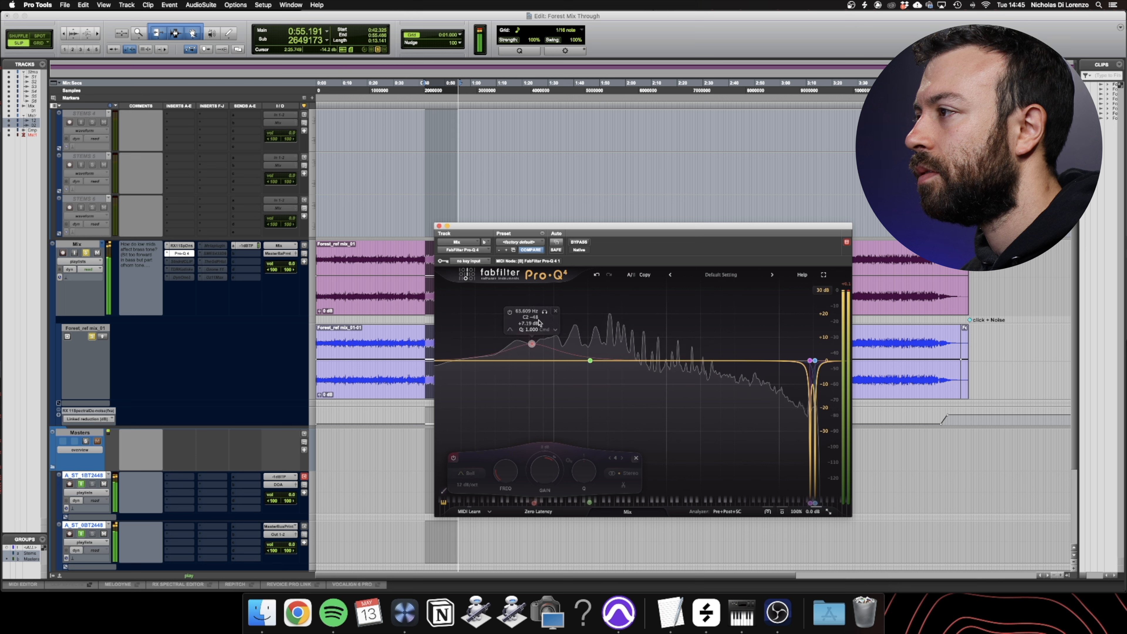
pyautogui.moveTo(540, 313); pyautogui.dragTo(508, 318)
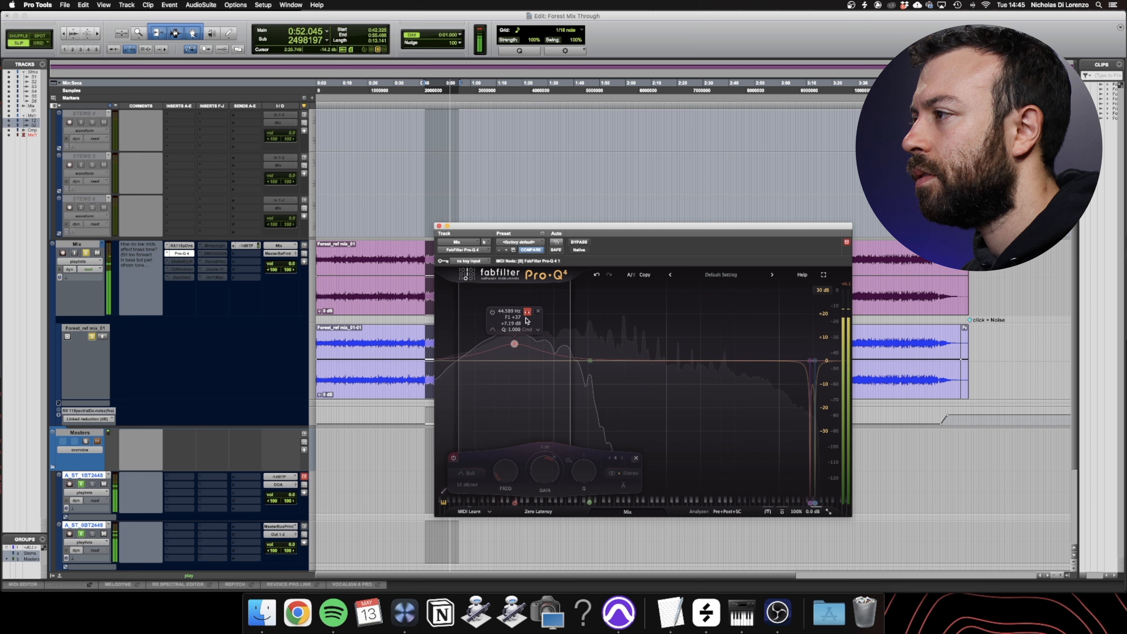
pyautogui.moveTo(529, 320); pyautogui.dragTo(503, 321)
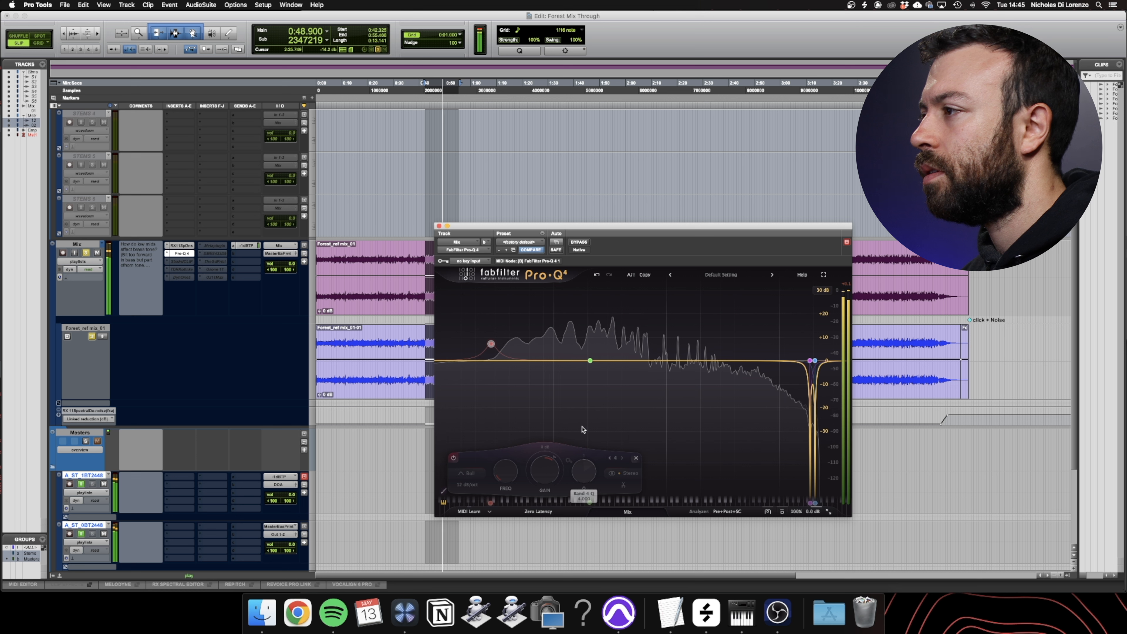
# Tune the low bell to 32.872 Hz with Q 2, enable it, and set its gain to +4 dB.
pyautogui.moveTo(492, 341)
pyautogui.moveTo(506, 315)
pyautogui.mouseDown()
pyautogui.moveTo(544, 315)
pyautogui.moveTo(515, 314)
pyautogui.mouseUp()
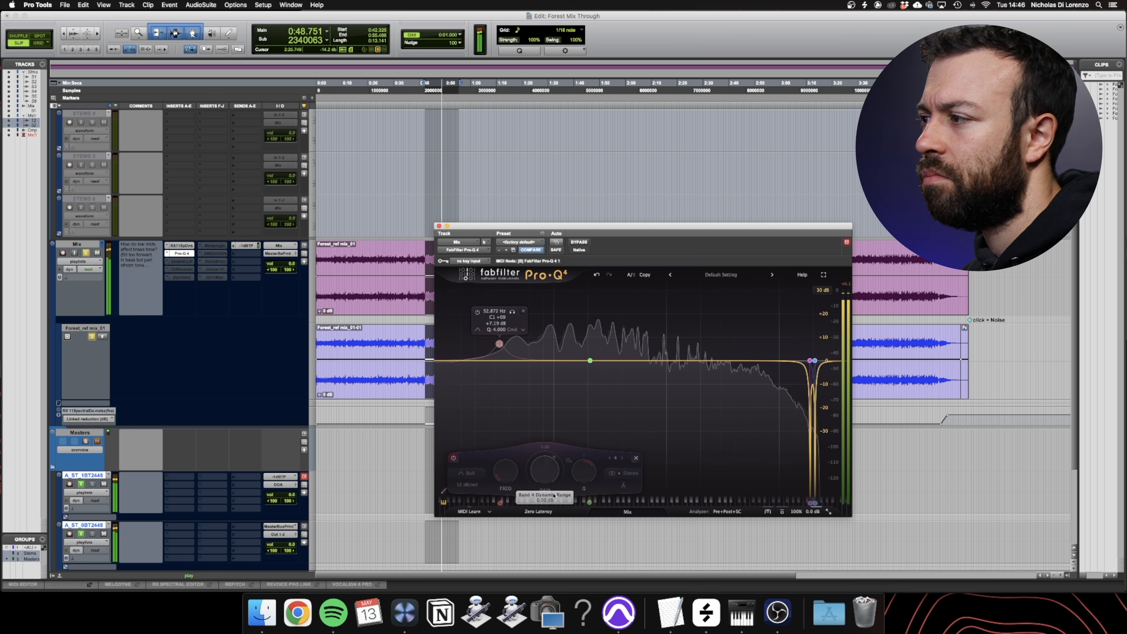
pyautogui.click(453, 459)
pyautogui.moveTo(546, 475)
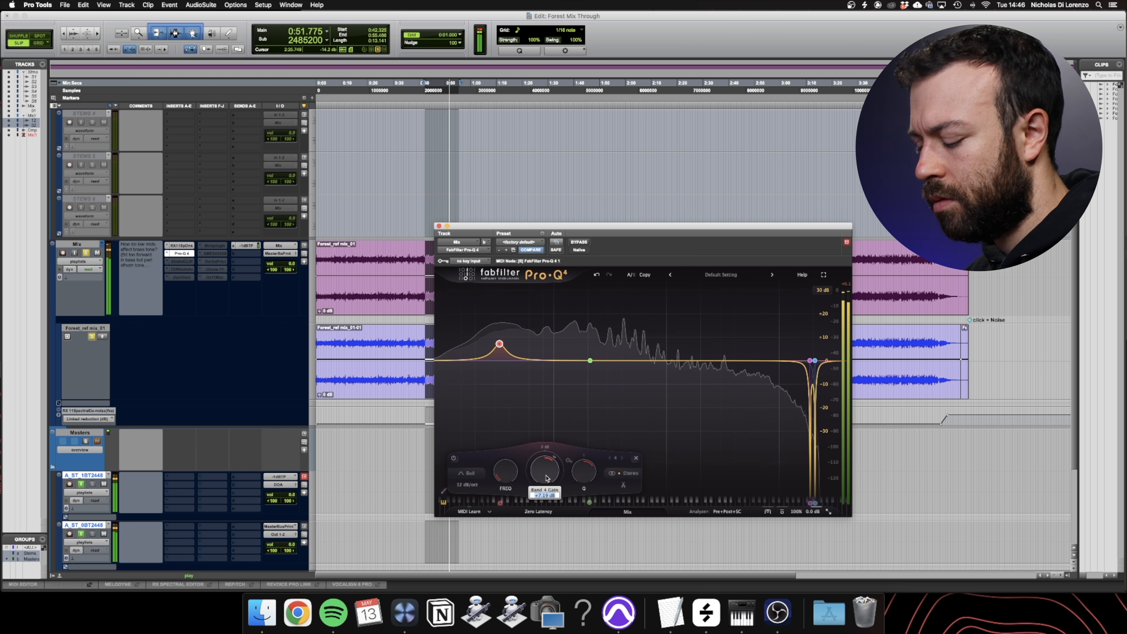
pyautogui.press('Return')
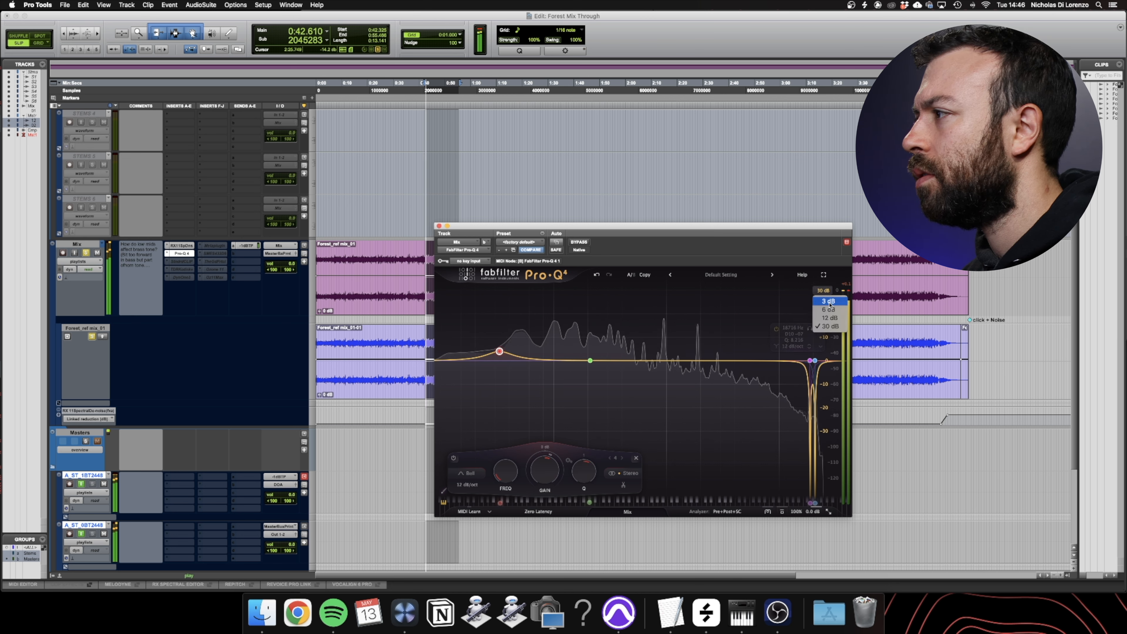
# Set the EQ display range to 3 dB, stop playback, and select the full-length mix clips.
pyautogui.scroll(3, 829, 306)
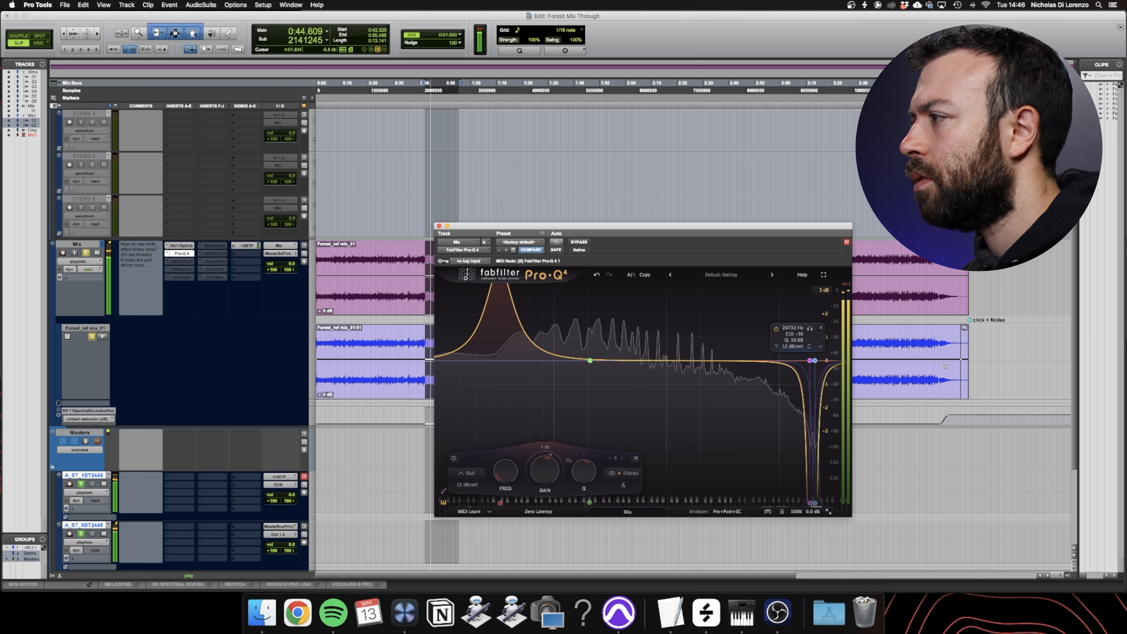
pyautogui.press('space')
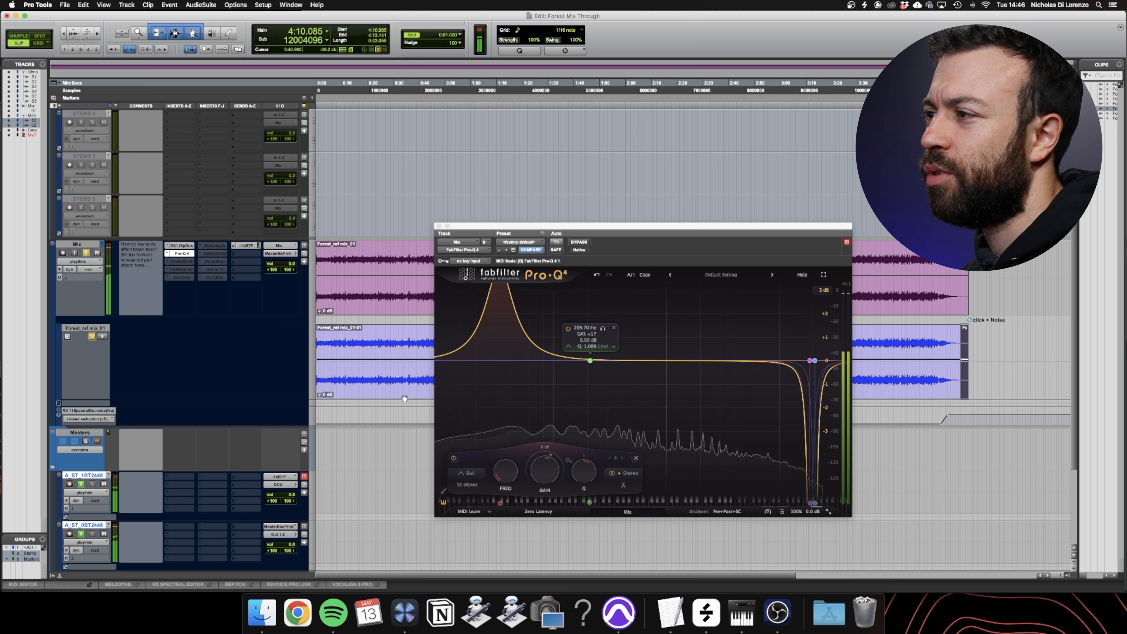
pyautogui.click(391, 361)
pyautogui.moveTo(392, 359); pyautogui.dragTo(392, 358)
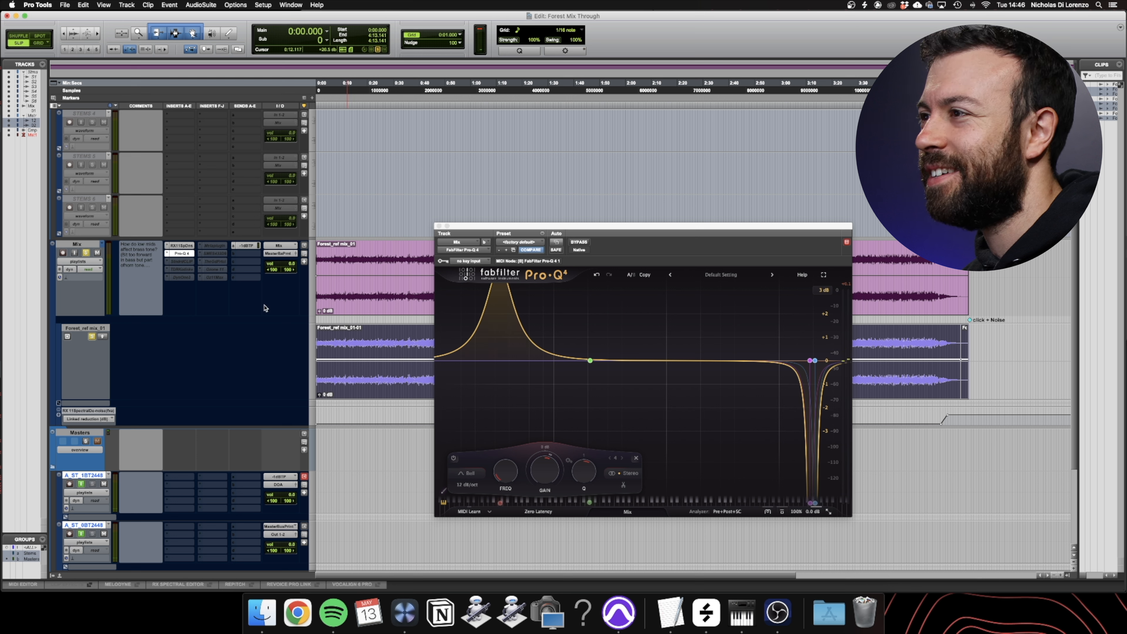
# Lower the Pro-Q 4 output level to -4.0 dB.
pyautogui.moveTo(813, 512)
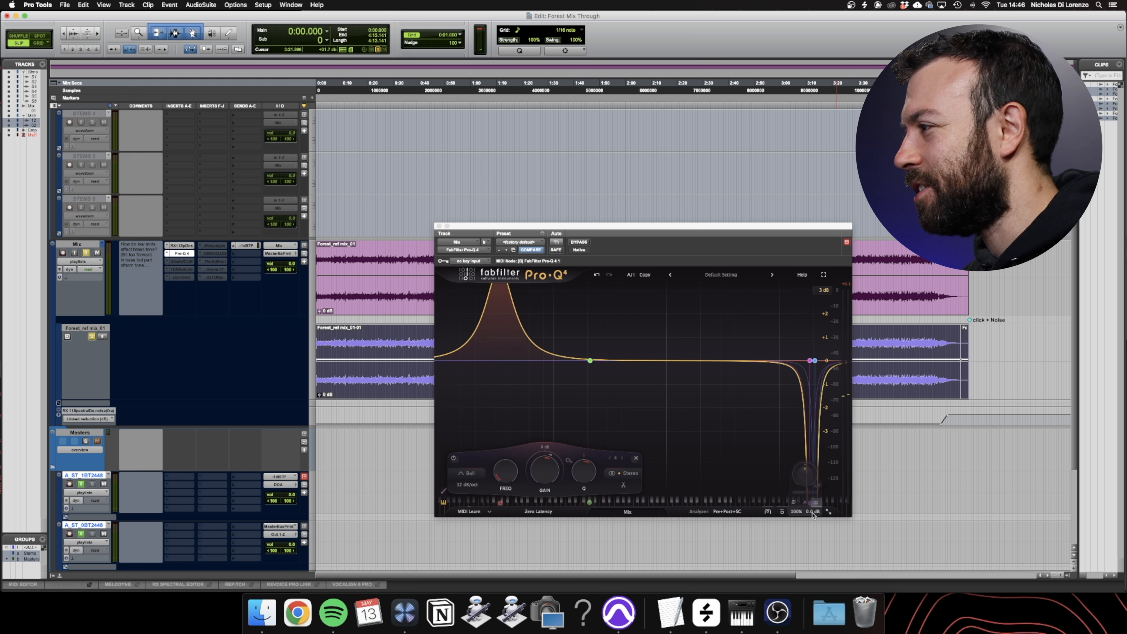
pyautogui.doubleClick(805, 478)
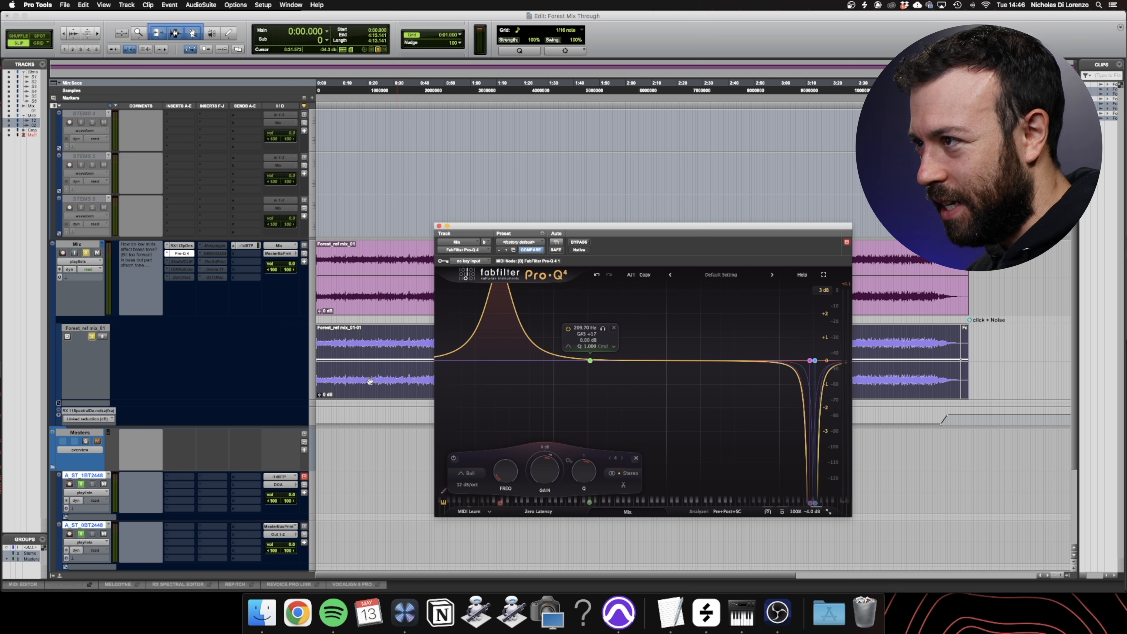
pyautogui.click(413, 346)
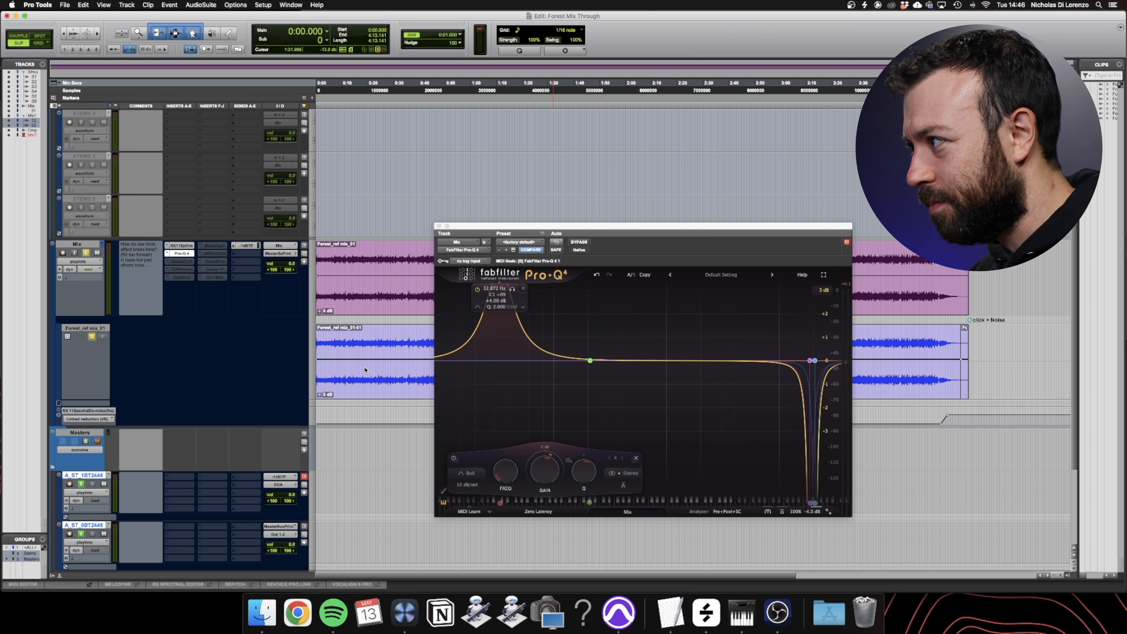
# Move the Pro-Q 4 window aside and check the Mix track's RX 11 Spectral De-noise settings, closing that plug-in again.
pyautogui.moveTo(549, 225); pyautogui.dragTo(209, 422)
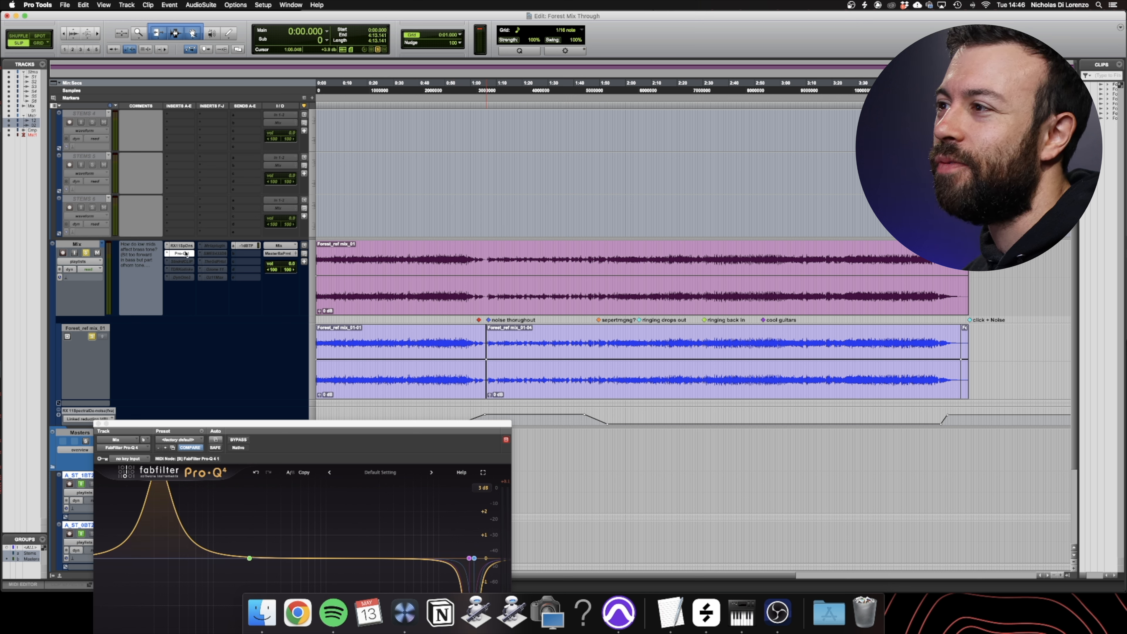
pyautogui.click(186, 247)
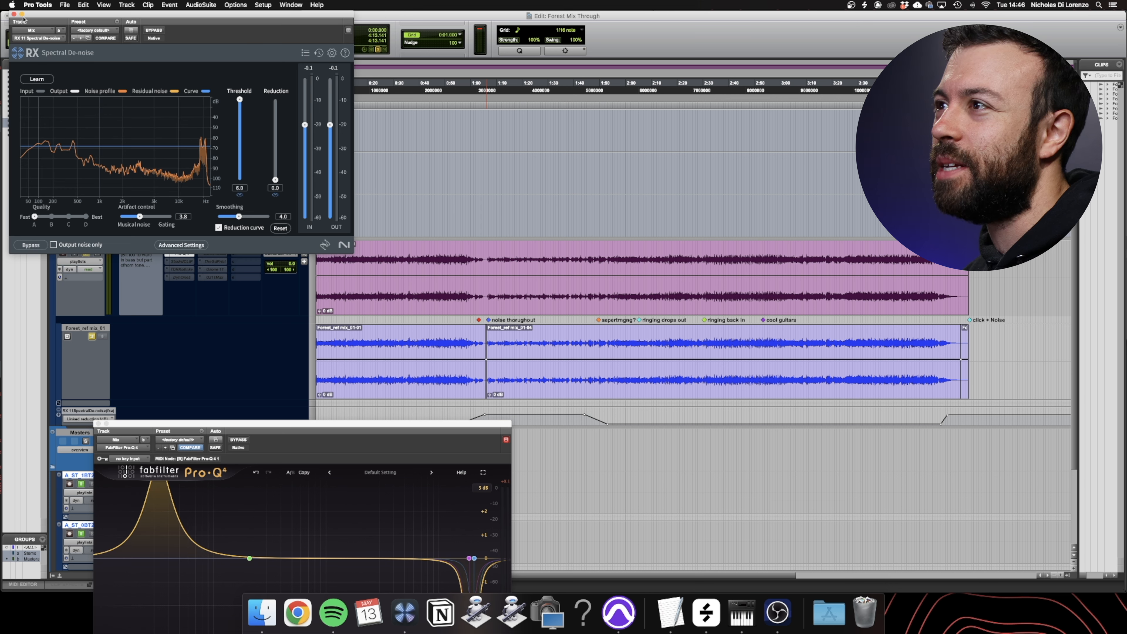
pyautogui.click(14, 14)
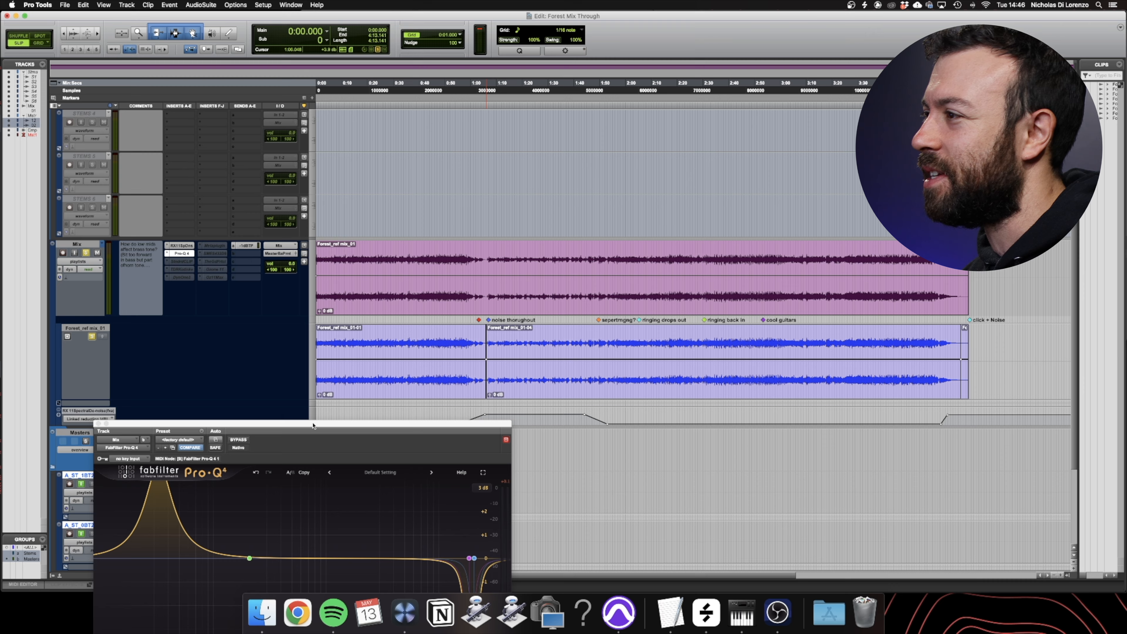
# Bring the Pro-Q 4 window back over the middle of the session and reset its output peak meter.
pyautogui.moveTo(313, 425); pyautogui.dragTo(597, 188)
pyautogui.moveTo(522, 276)
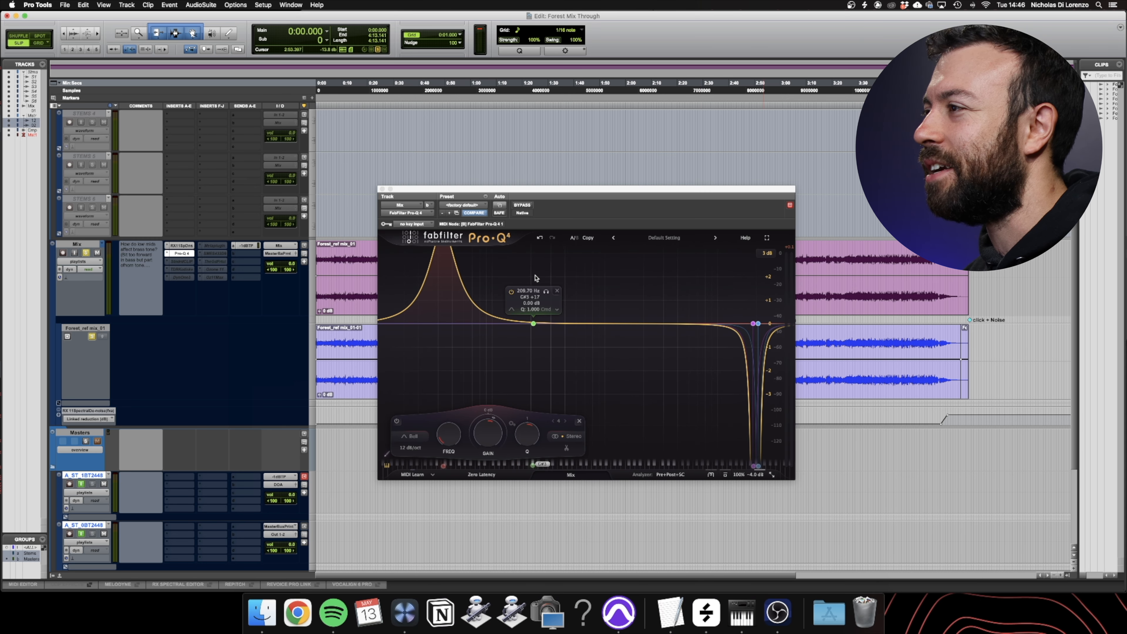
pyautogui.moveTo(577, 189); pyautogui.dragTo(528, 203)
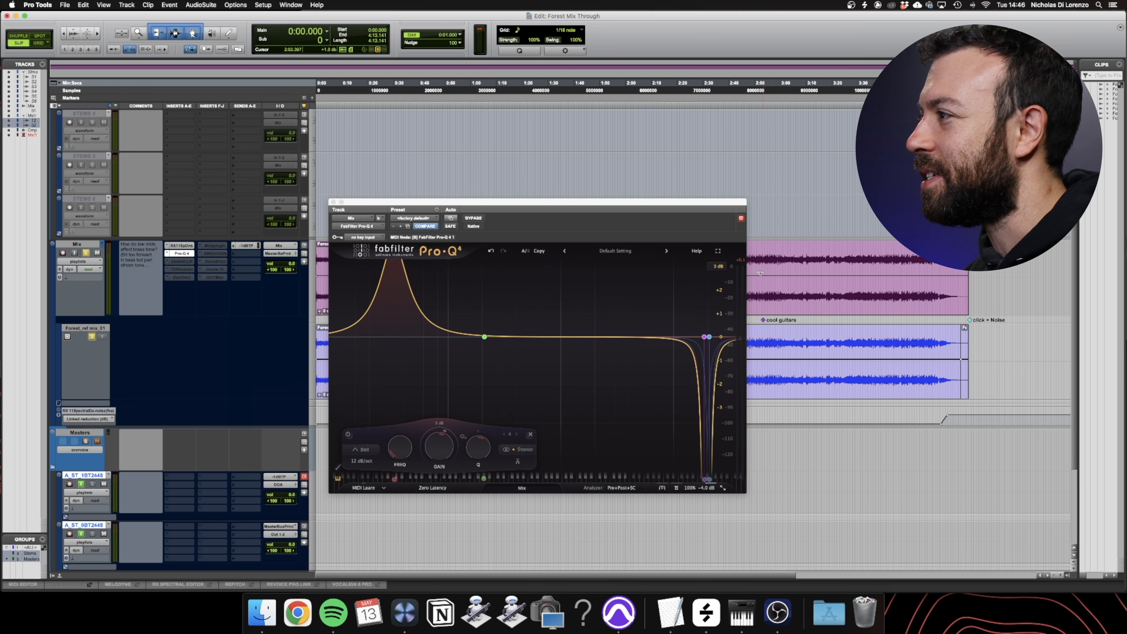
pyautogui.click(744, 264)
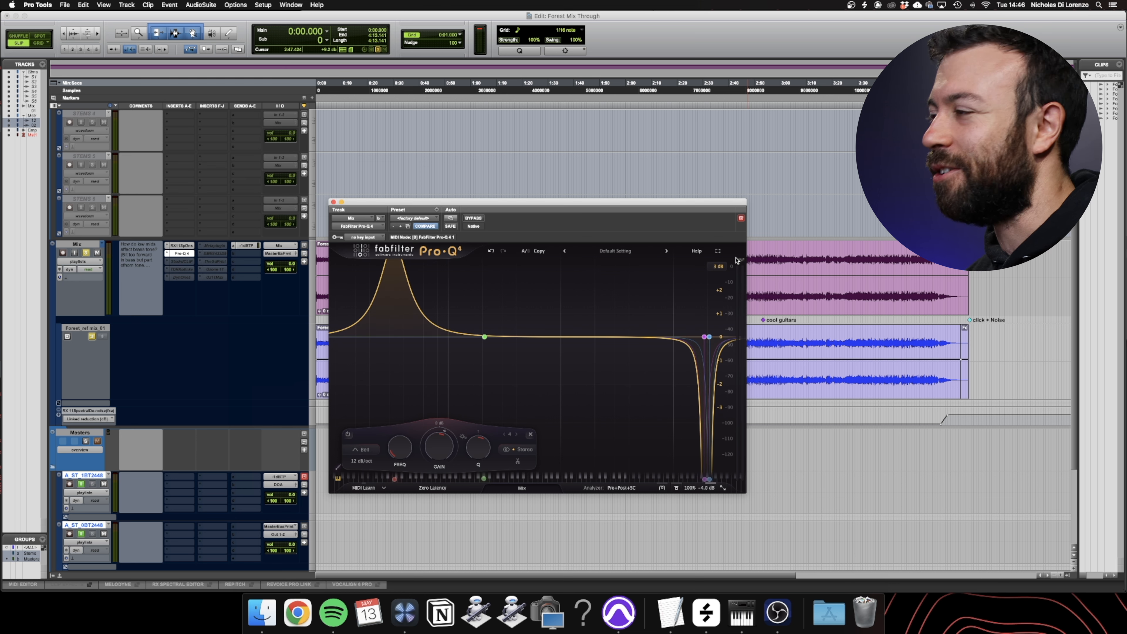
pyautogui.press('super+Tab')
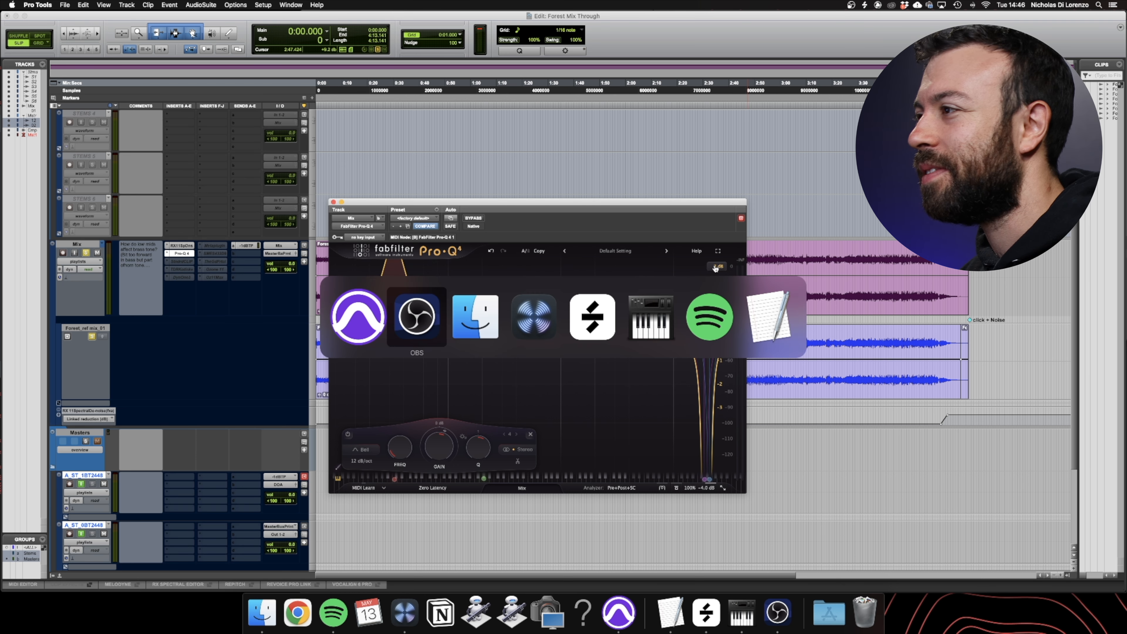
pyautogui.press('super+Tab')
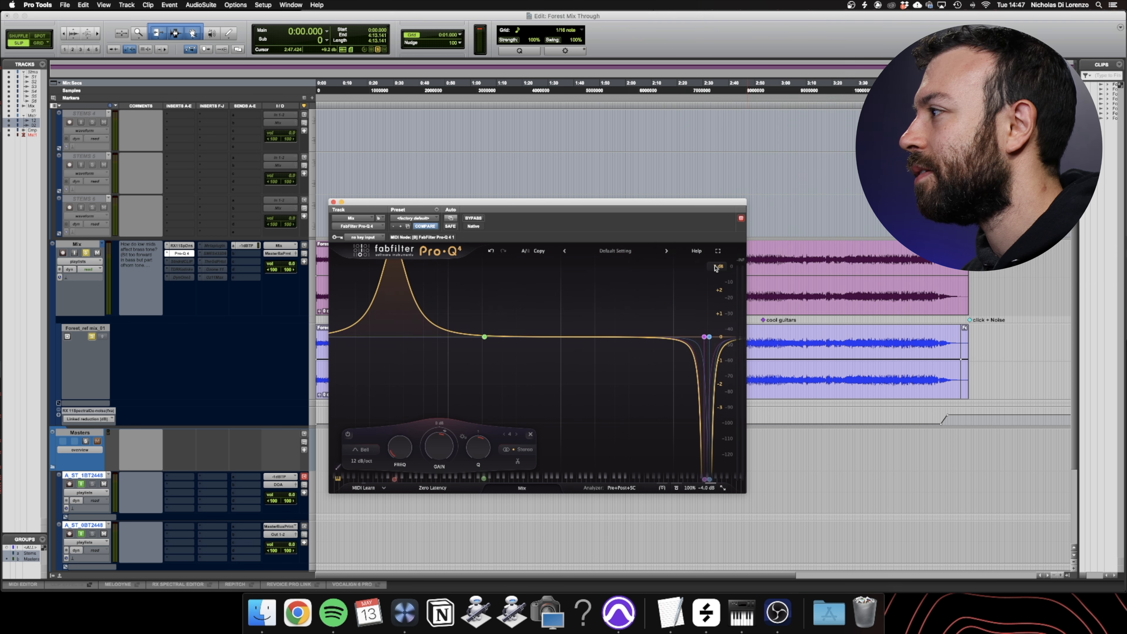
# Play the mix from the start and set the EQ display range to 6 dB.
pyautogui.press('space')
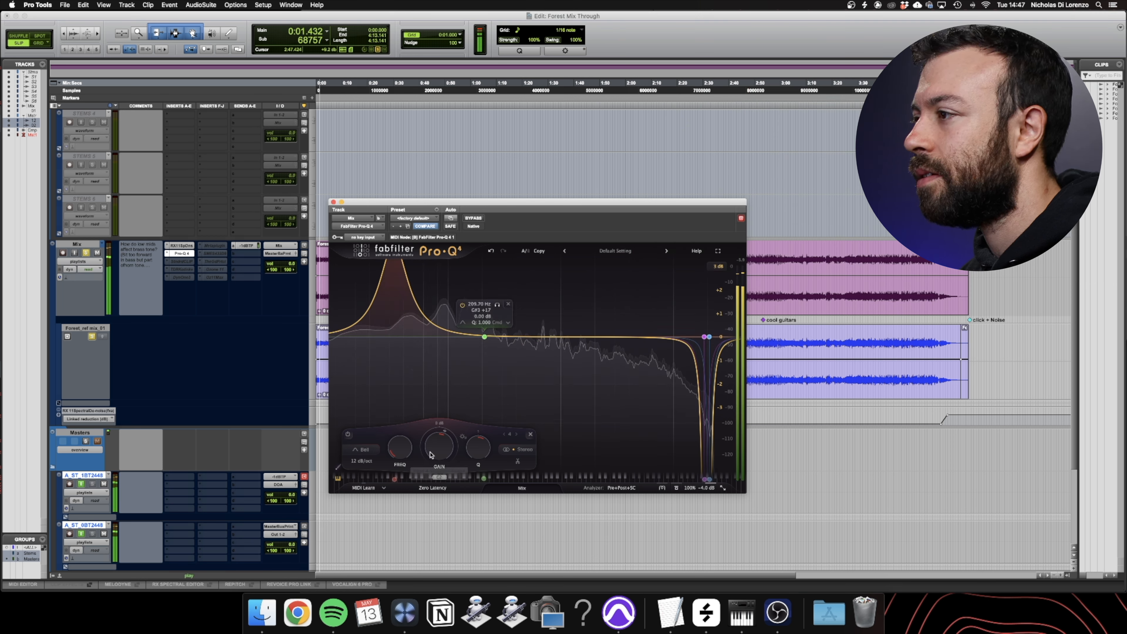
pyautogui.click(723, 267)
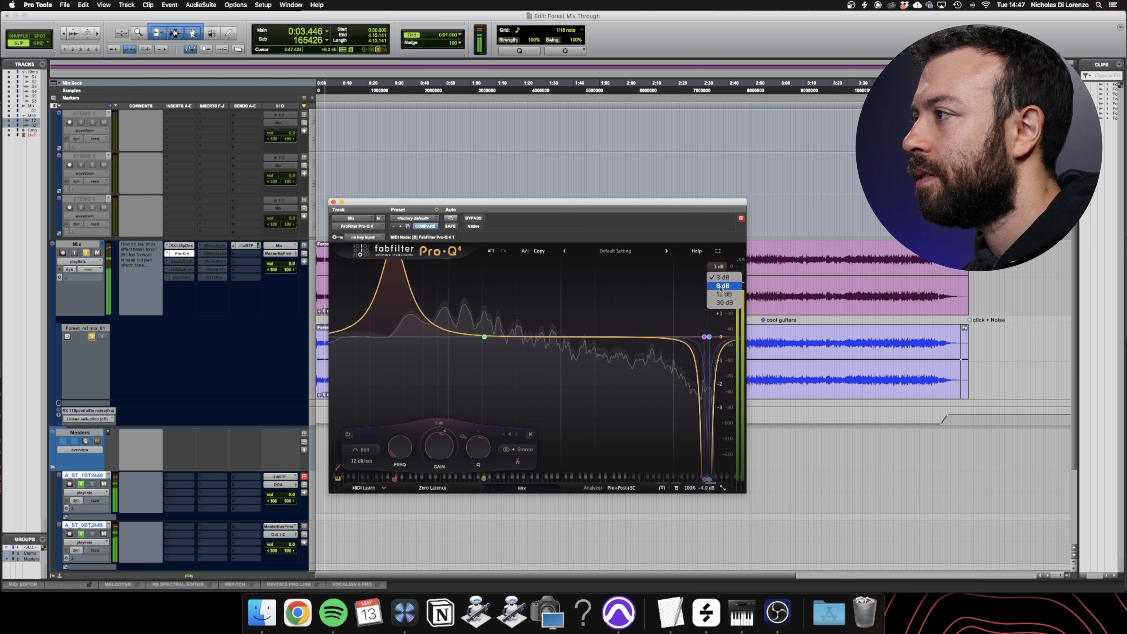
pyautogui.click(719, 285)
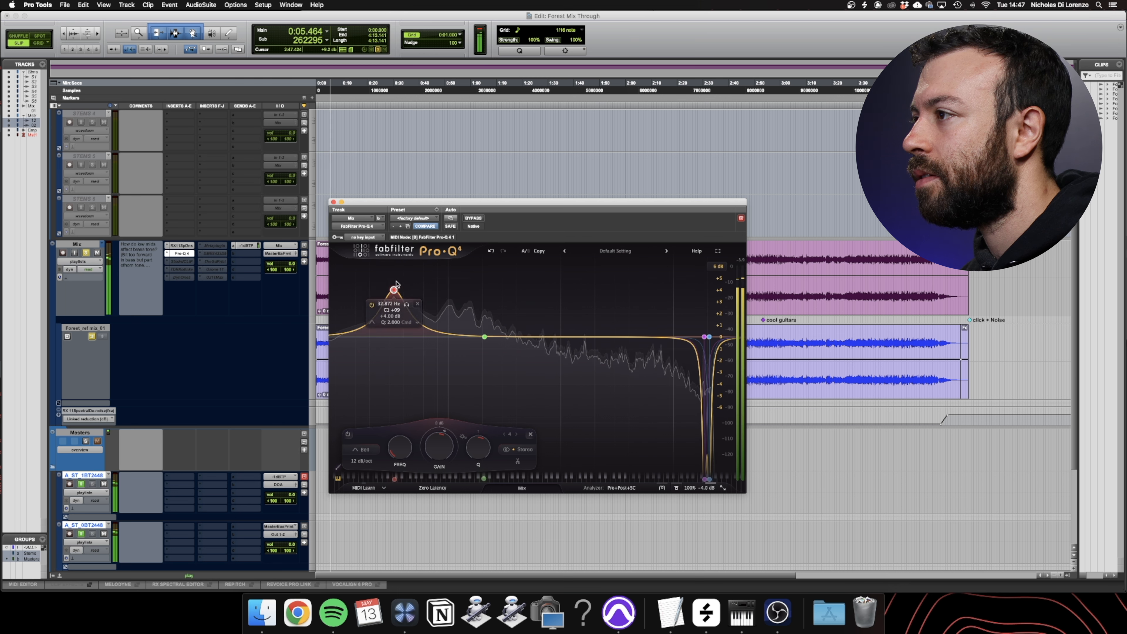
# Reduce the 32.872 Hz bell's gain to 2.5 dB, finishing at about 2 dB.
pyautogui.write('2.5')
pyautogui.press('Return')
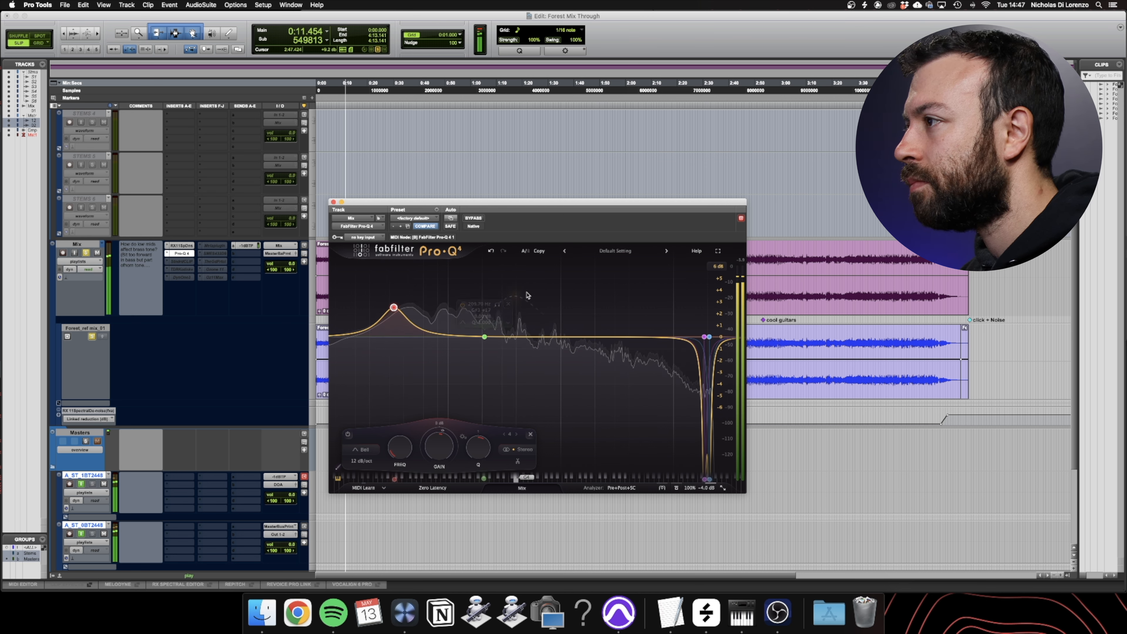
pyautogui.moveTo(486, 341)
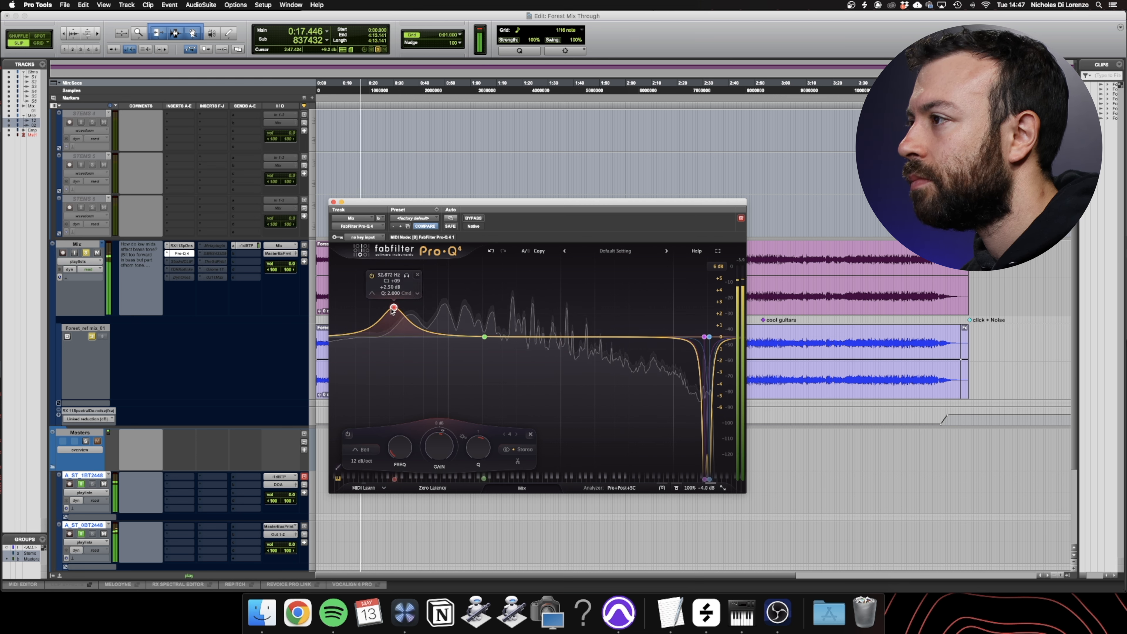
pyautogui.doubleClick(391, 287)
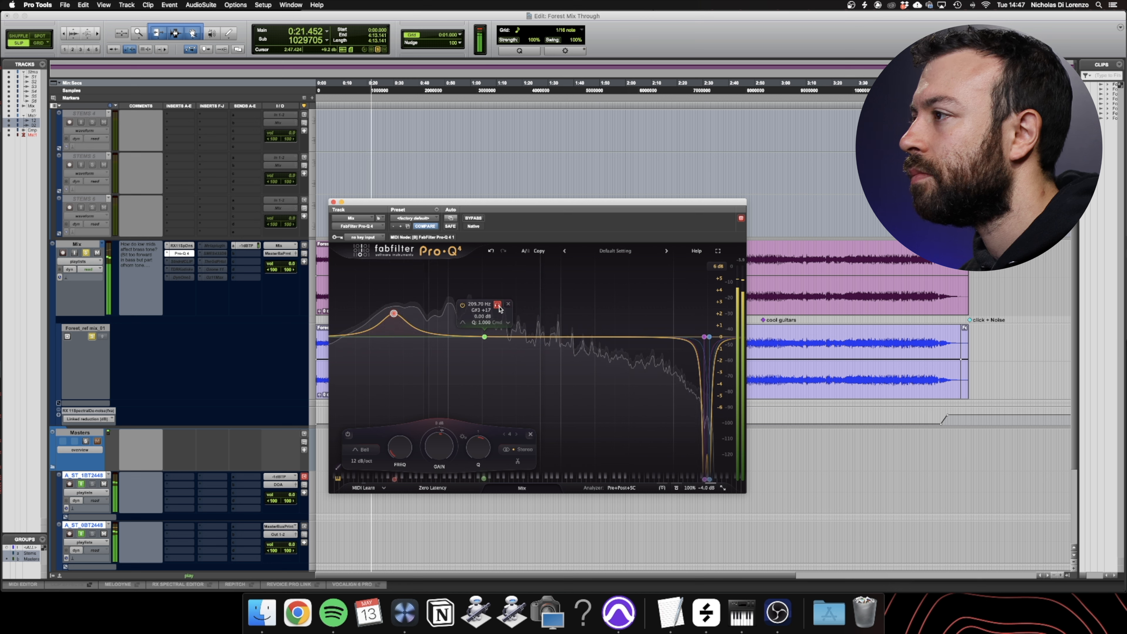
# Sweep the flat low-mid bell in solo between about 203 and 210 Hz, vary its Q, settle on 207.82 Hz with Q 1.478, and stop playback.
pyautogui.moveTo(501, 308)
pyautogui.mouseDown()
pyautogui.moveTo(512, 309)
pyautogui.moveTo(482, 312)
pyautogui.moveTo(500, 316)
pyautogui.mouseUp()
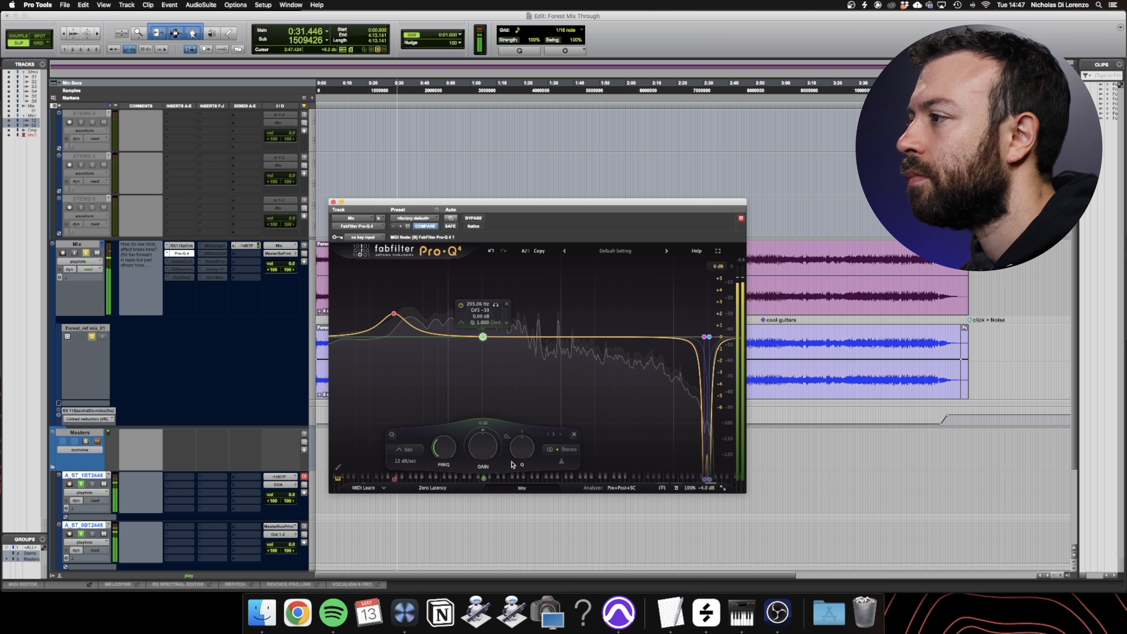
pyautogui.scroll(2, 521, 455)
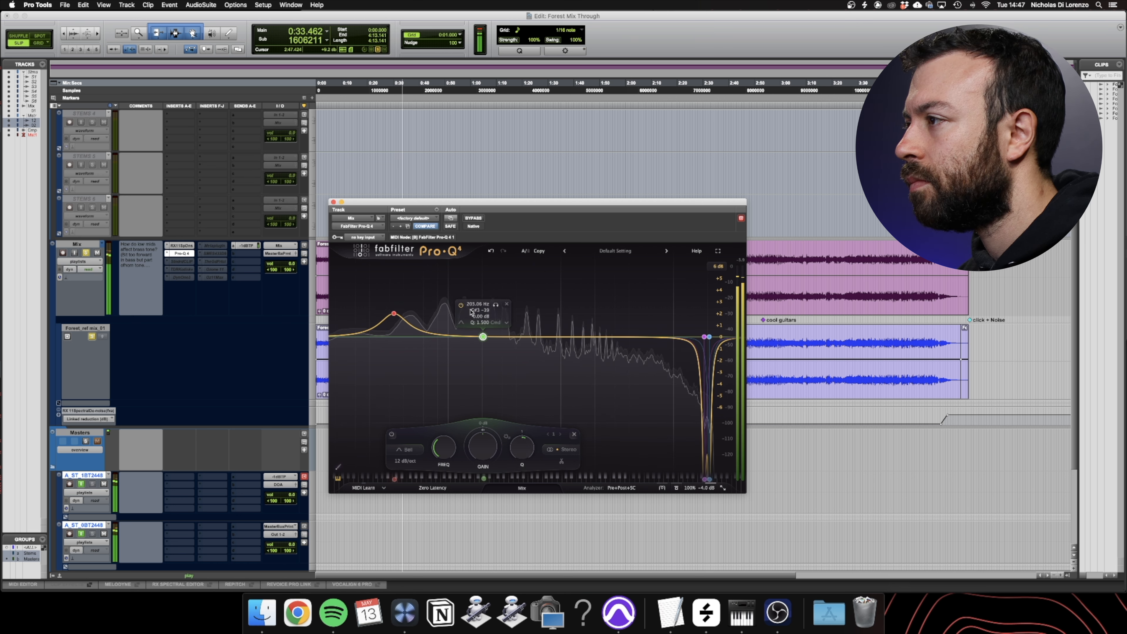
pyautogui.moveTo(498, 307); pyautogui.dragTo(500, 325)
pyautogui.scroll(5, 499, 325)
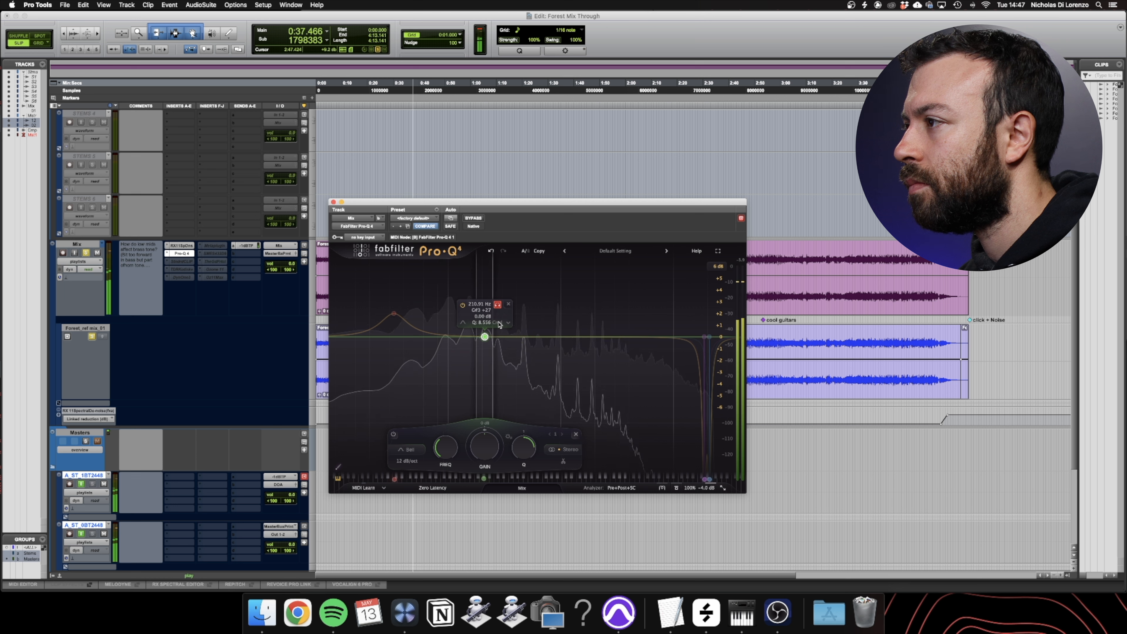
pyautogui.scroll(-5, 499, 325)
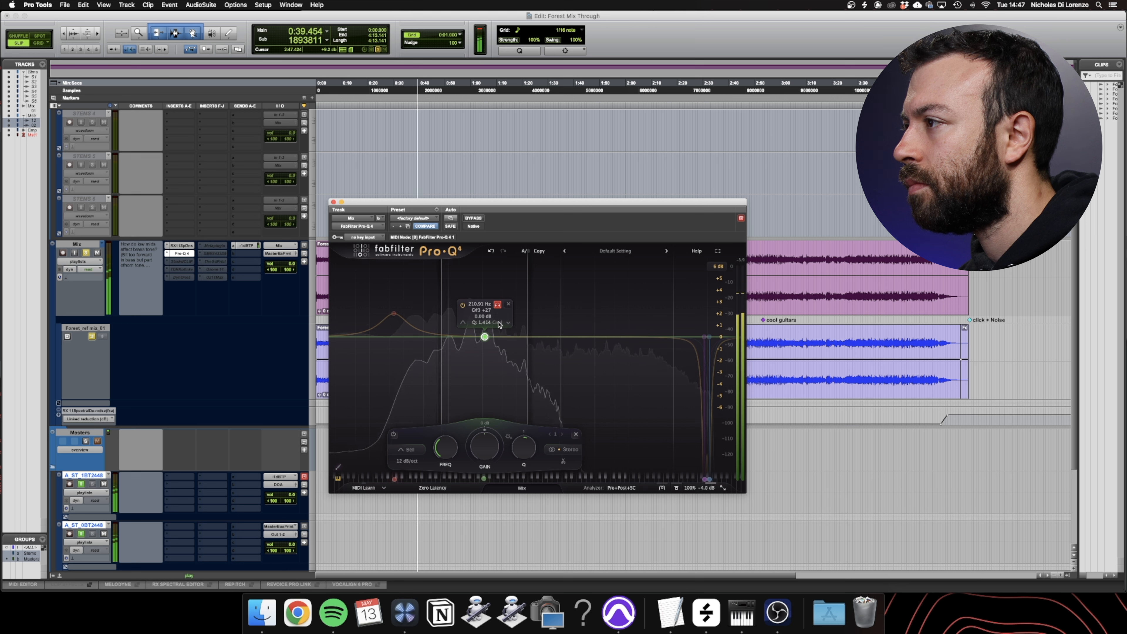
pyautogui.scroll(1, 499, 325)
pyautogui.moveTo(498, 324); pyautogui.dragTo(497, 327)
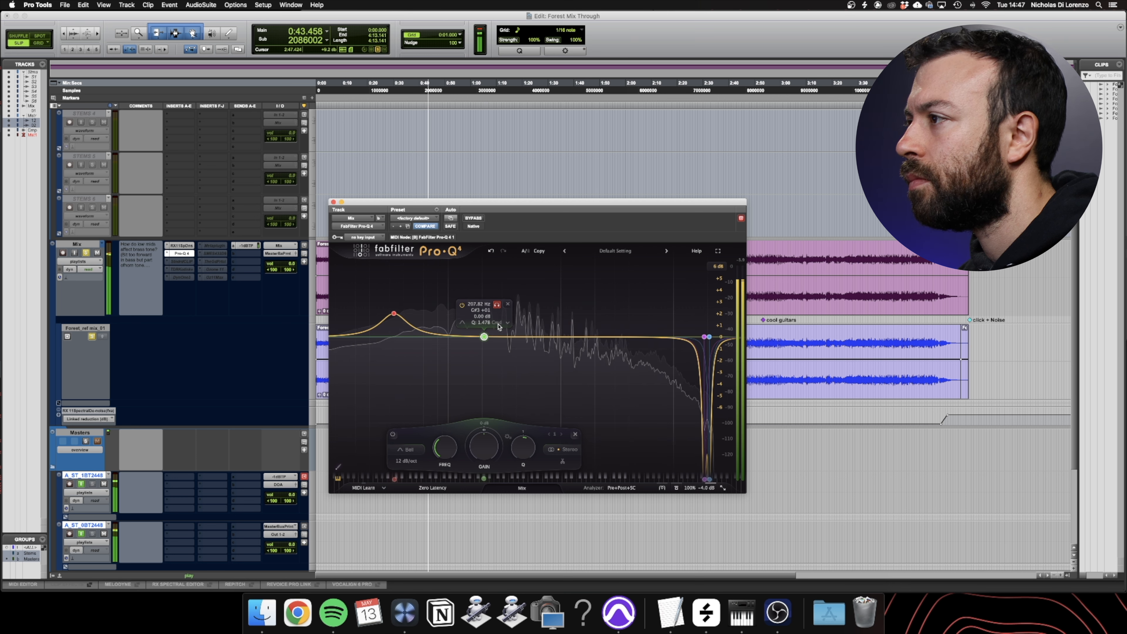
pyautogui.press('space')
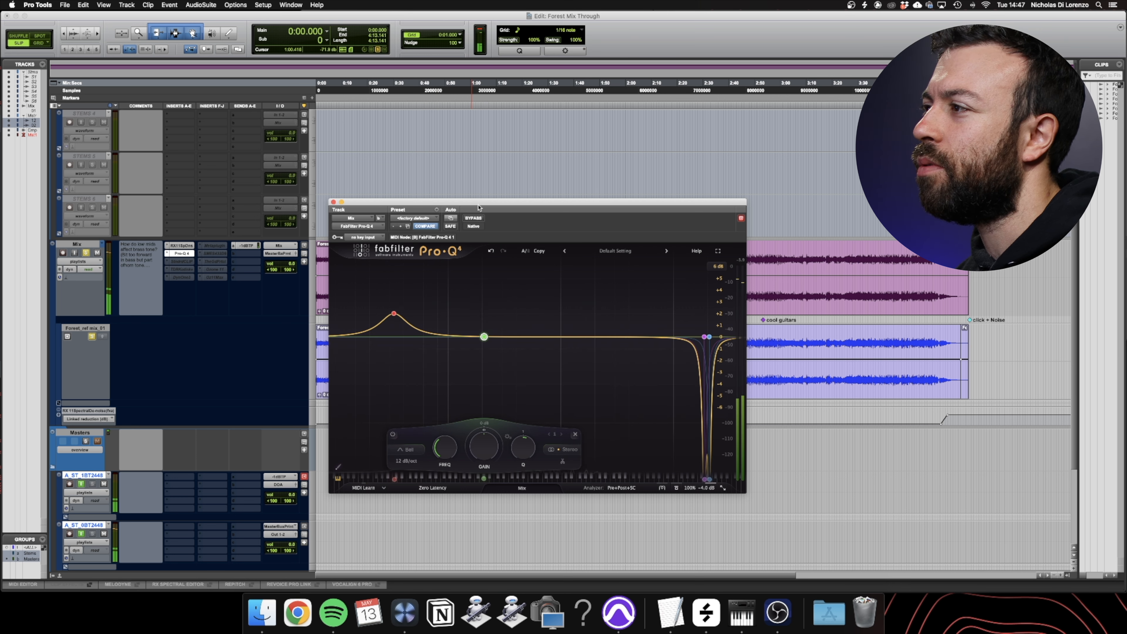
# Move the Pro-Q 4 window clear of the early mix waveform and select the passage from about 0:48 to 0:57.
pyautogui.moveTo(480, 207); pyautogui.dragTo(681, 61)
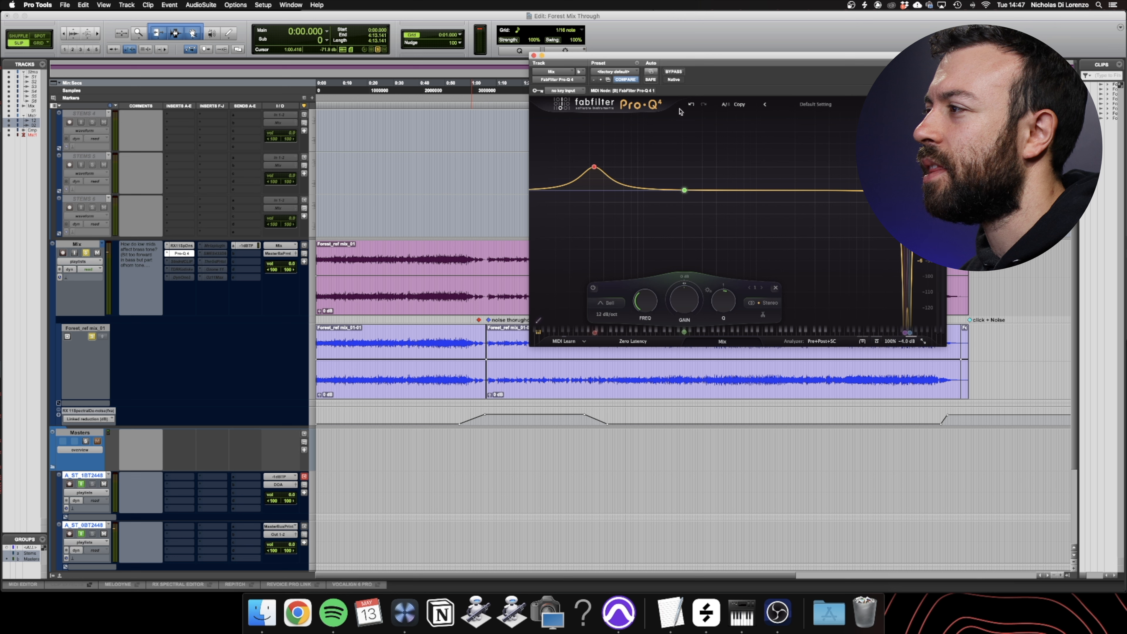
pyautogui.press('t')
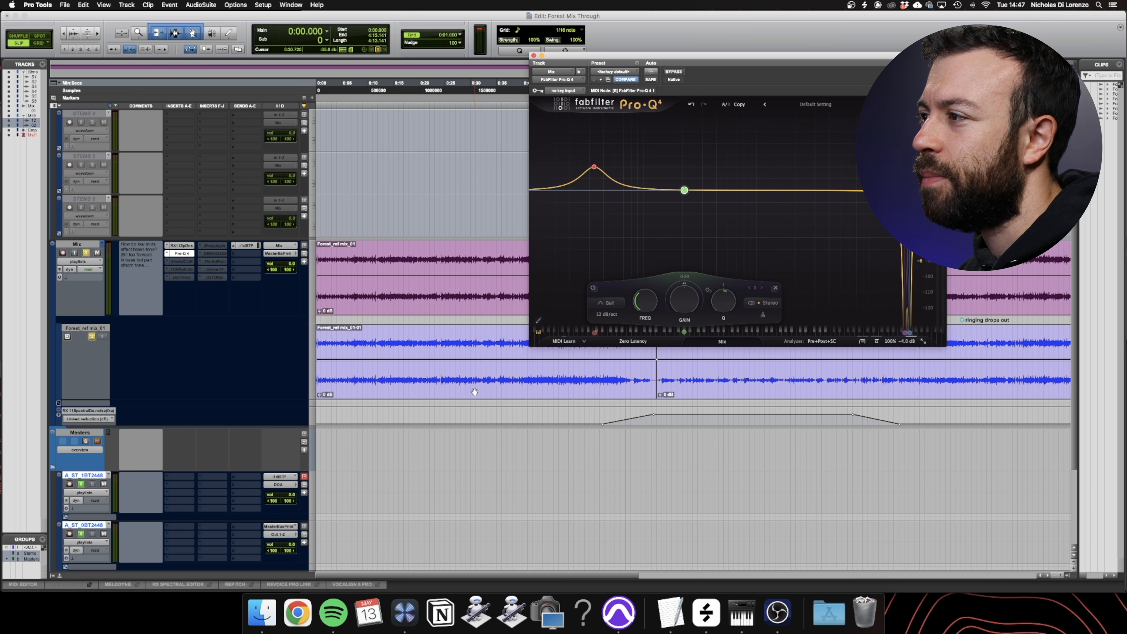
pyautogui.hscroll(5, 518, 388)
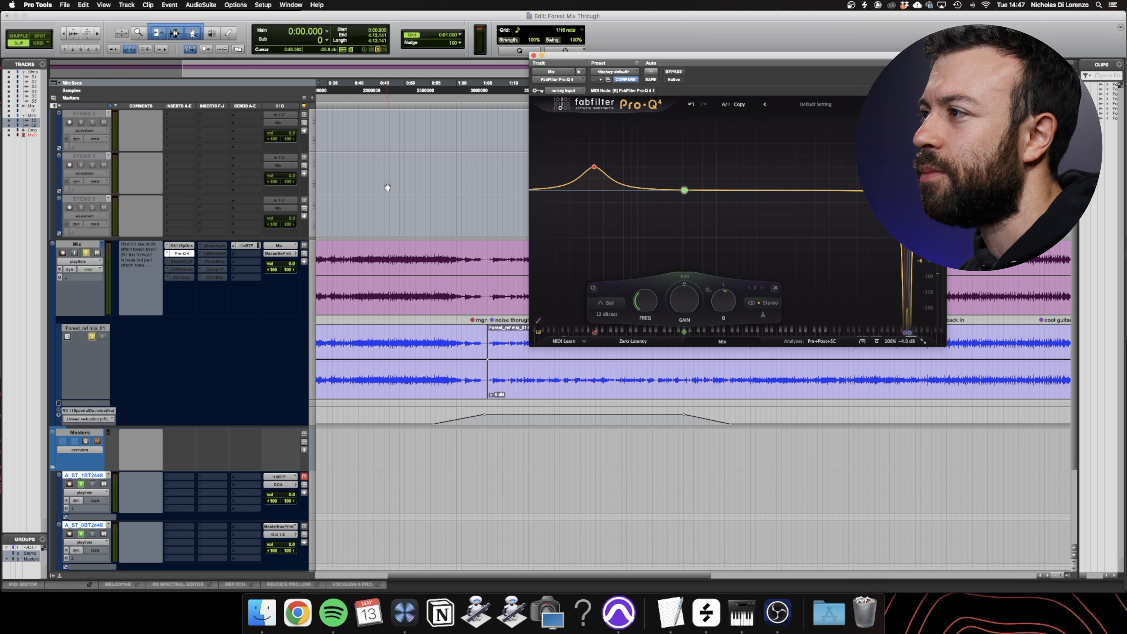
pyautogui.moveTo(395, 83); pyautogui.dragTo(441, 84)
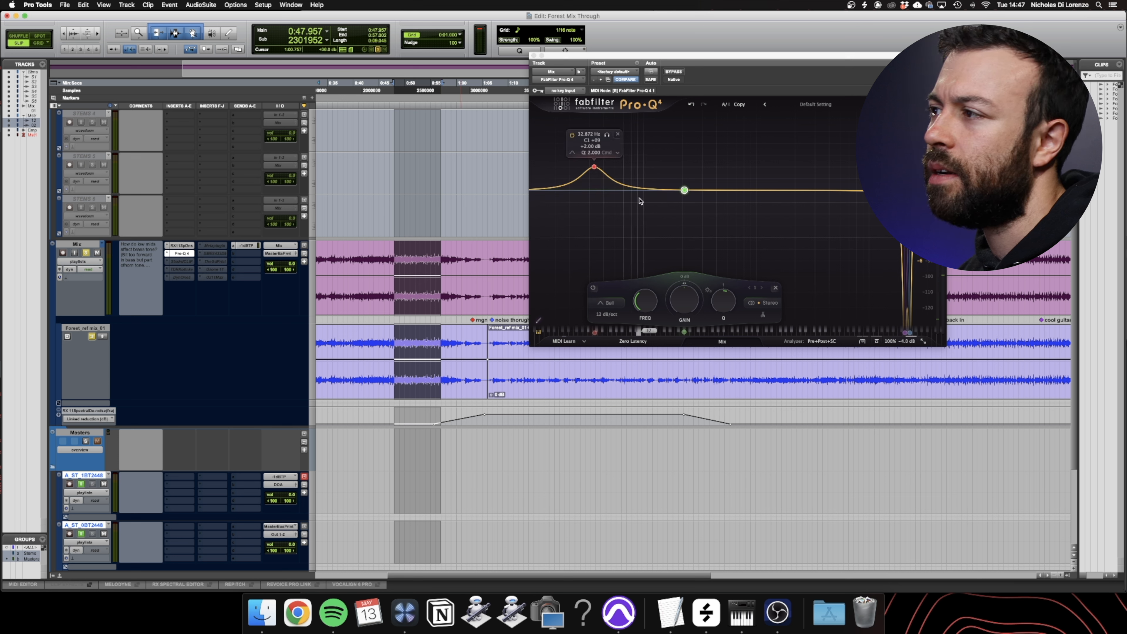
# Play the selected passage and sweep the flat low-mid bell in solo, settling on 200.79 Hz.
pyautogui.press('space')
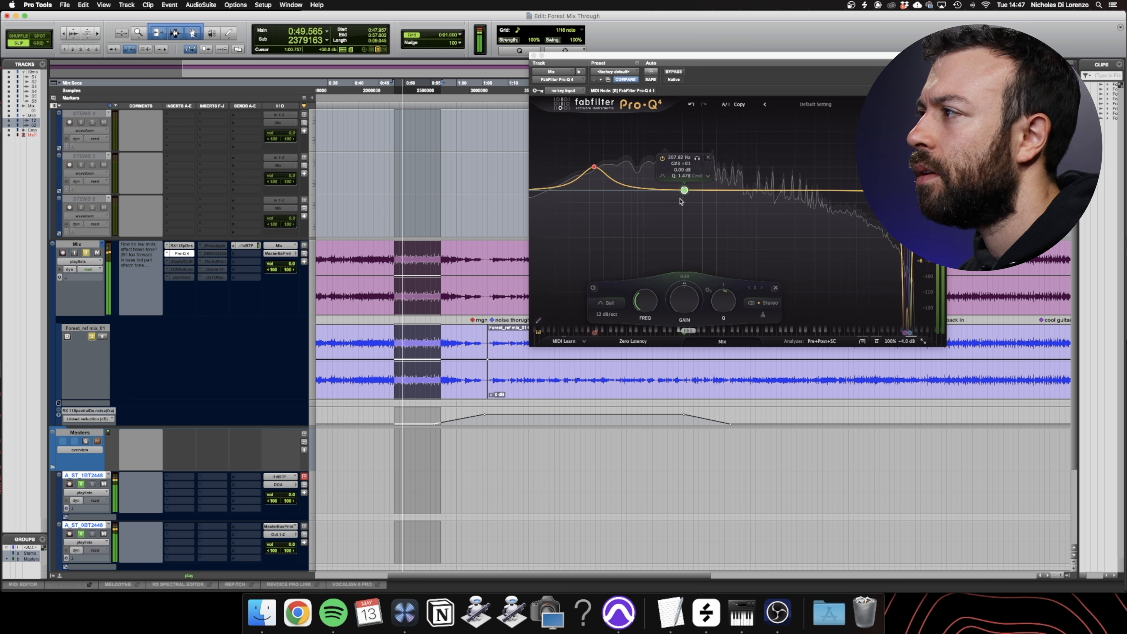
pyautogui.click(698, 158)
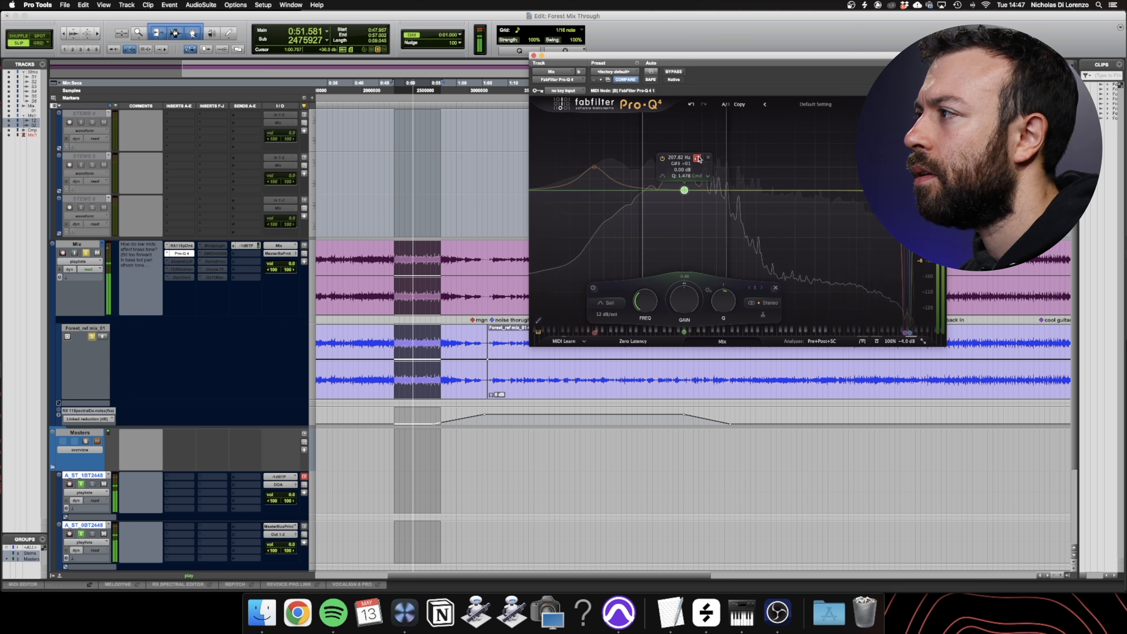
pyautogui.moveTo(698, 158); pyautogui.dragTo(696, 240)
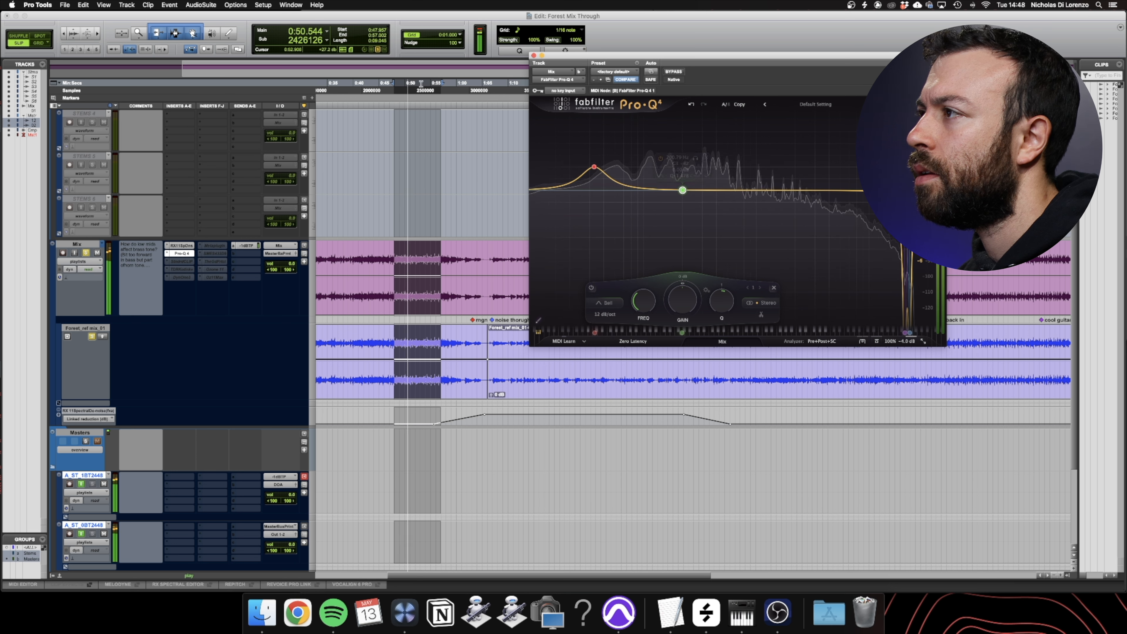
# Loop the passage from about 0:54.5 to 0:59 and add a flat bell at 412.09 Hz with a Q of 5.
pyautogui.moveTo(427, 83); pyautogui.dragTo(452, 84)
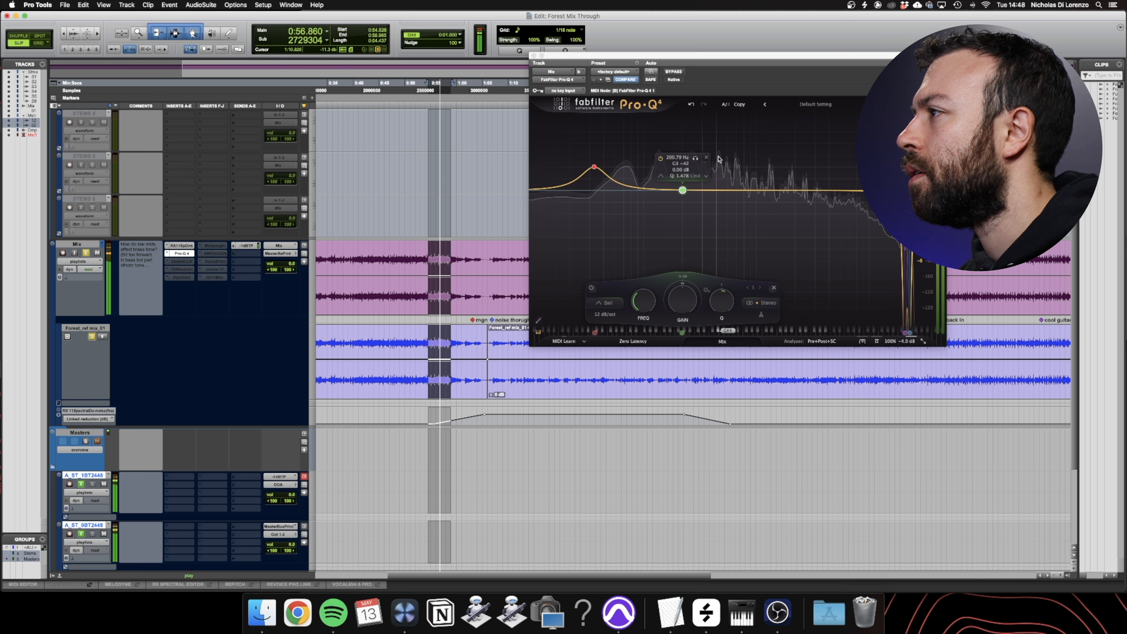
pyautogui.click(718, 191)
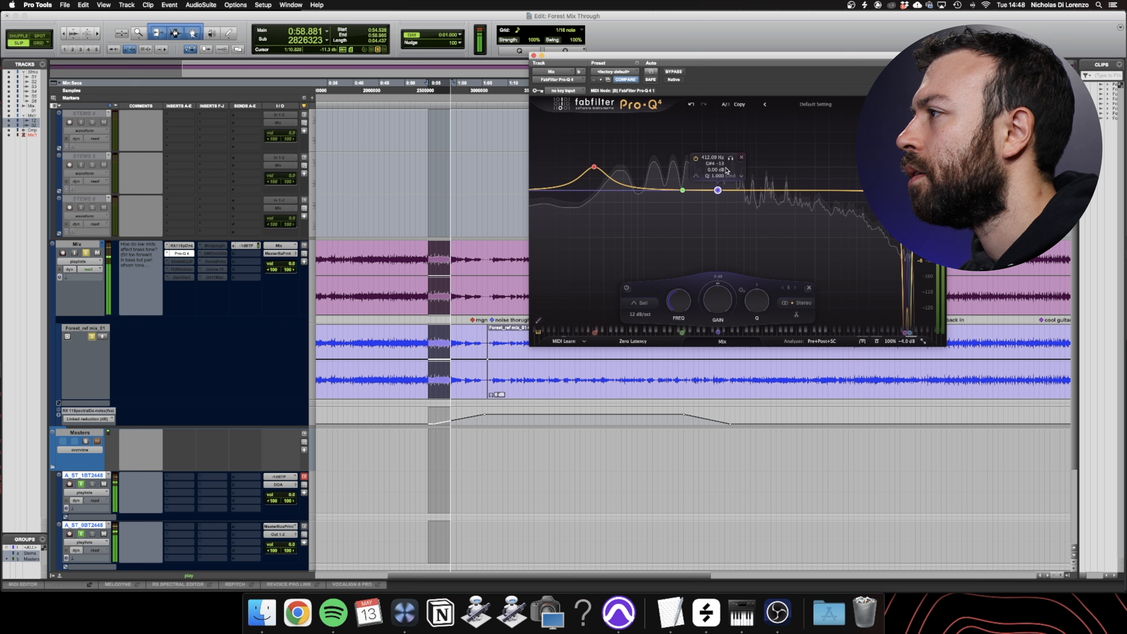
pyautogui.doubleClick(715, 176)
pyautogui.write('5')
pyautogui.press('Return')
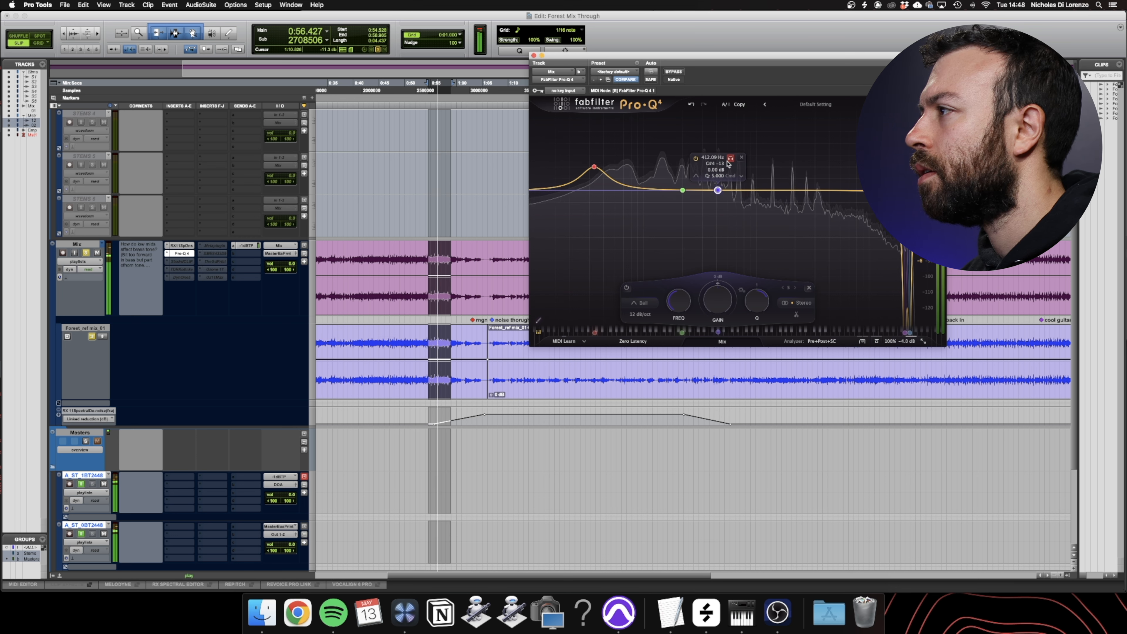
# Audition the 412.09 Hz band in solo over the looped passage, stopping and restarting playback.
pyautogui.click(729, 161)
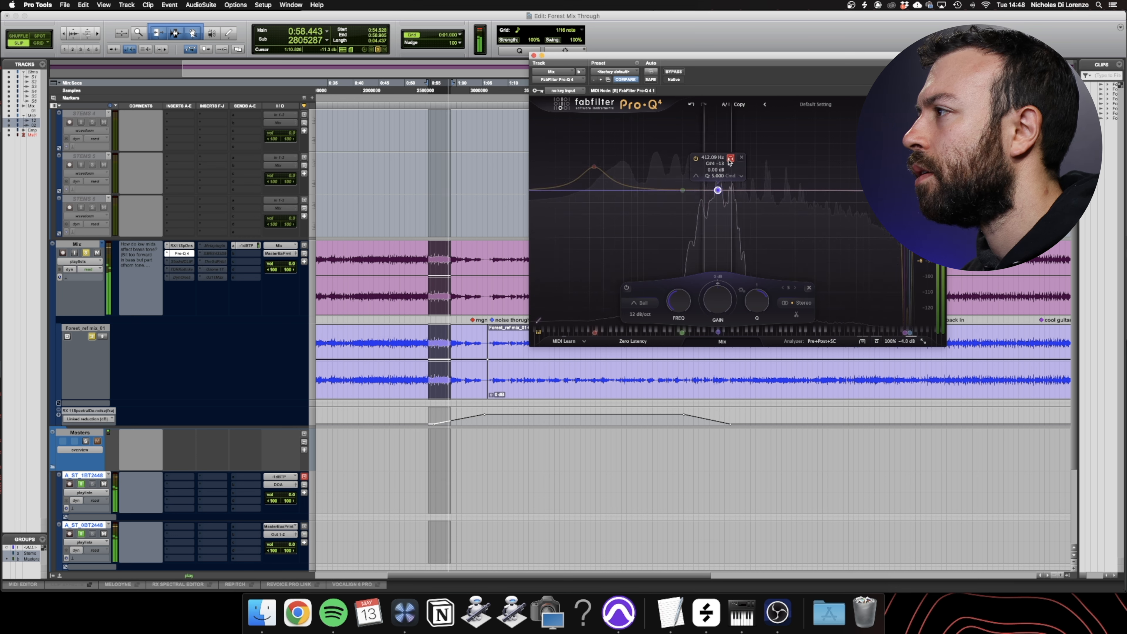
pyautogui.click(730, 160)
pyautogui.press('space')
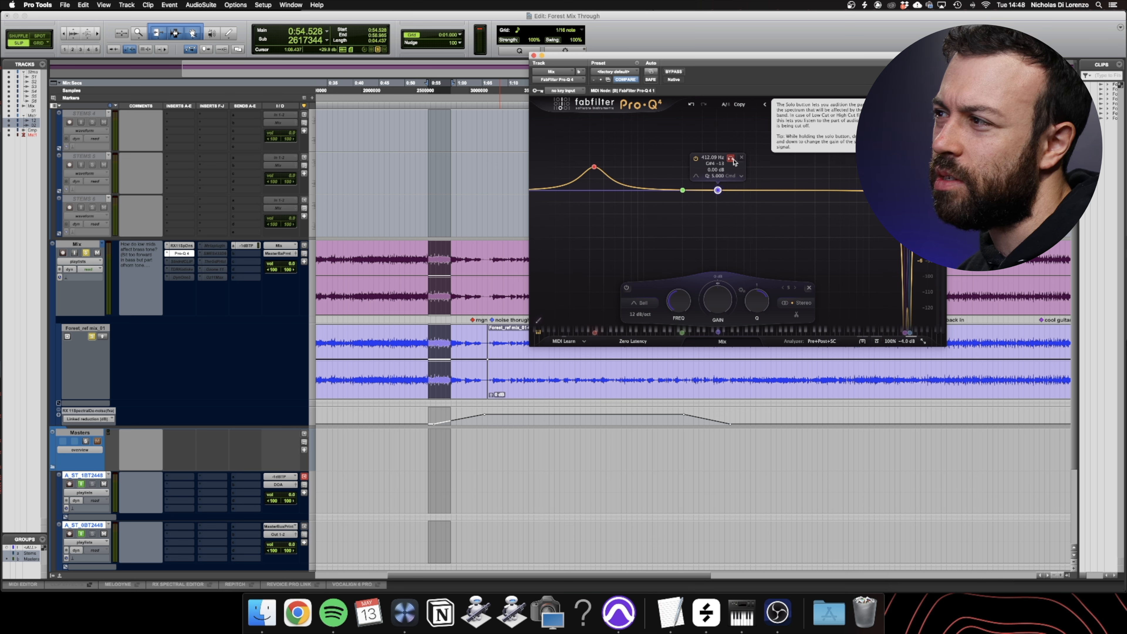
pyautogui.press('space')
pyautogui.click(732, 159)
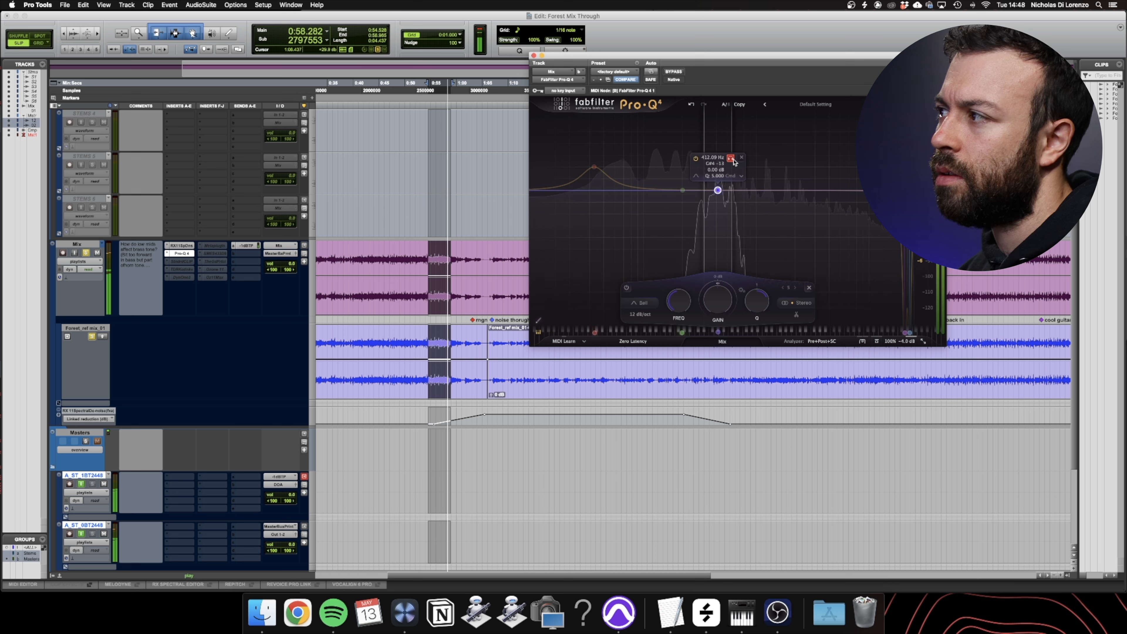
pyautogui.click(732, 159)
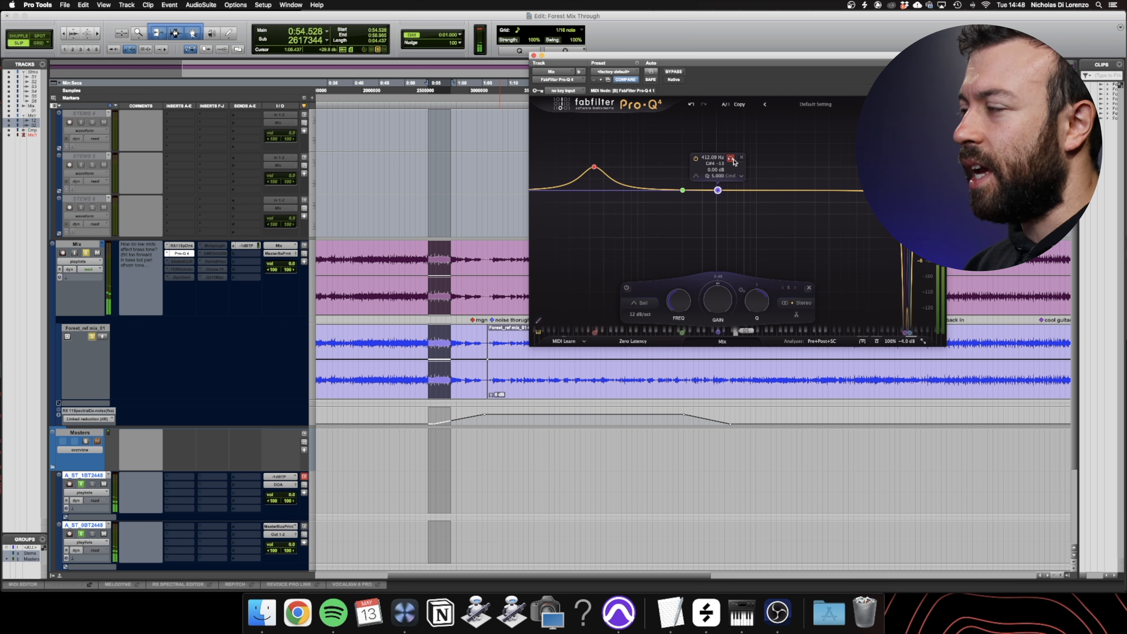
# Try a gain of -2 dB on the 200.79 Hz bell, settle on -1.5 dB, and briefly play the result.
pyautogui.click(683, 190)
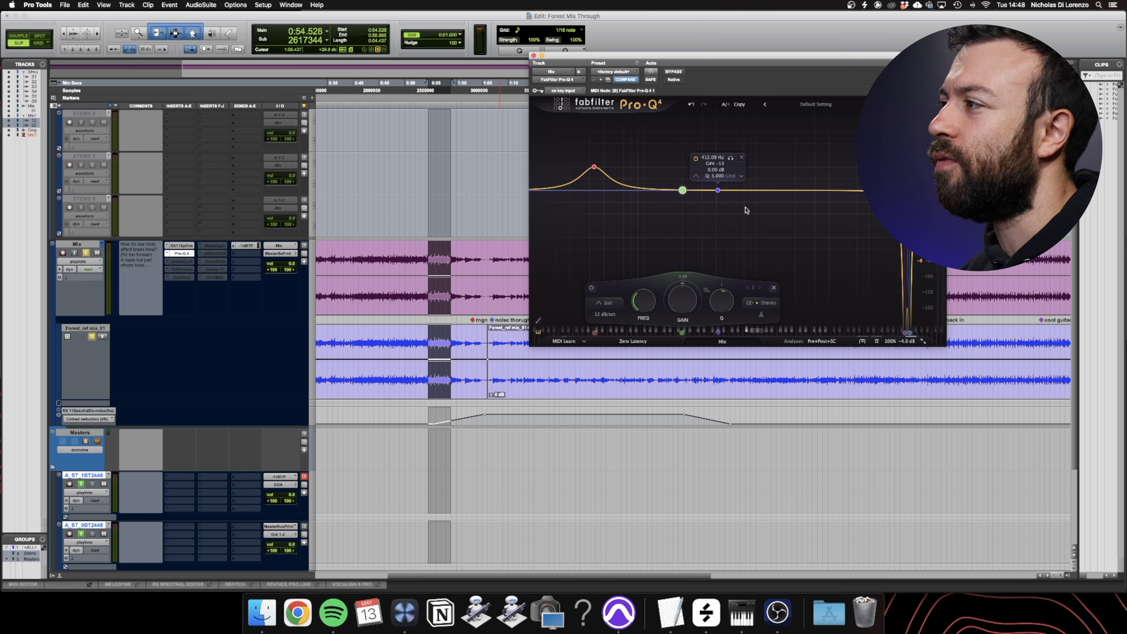
pyautogui.scroll(-5, 682, 299)
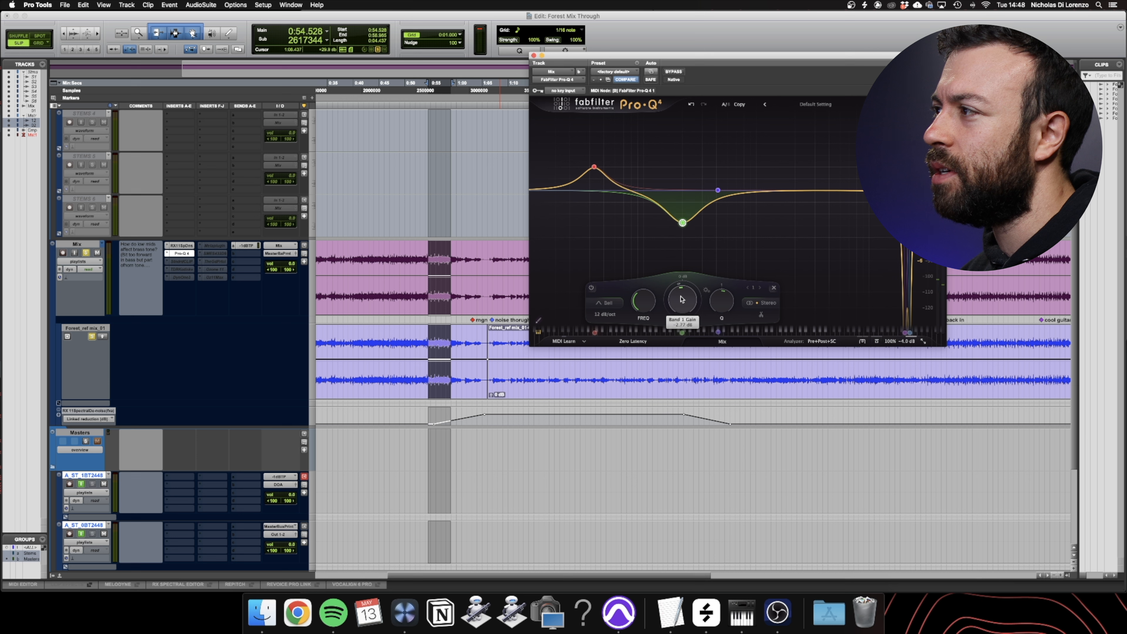
pyautogui.write('-')
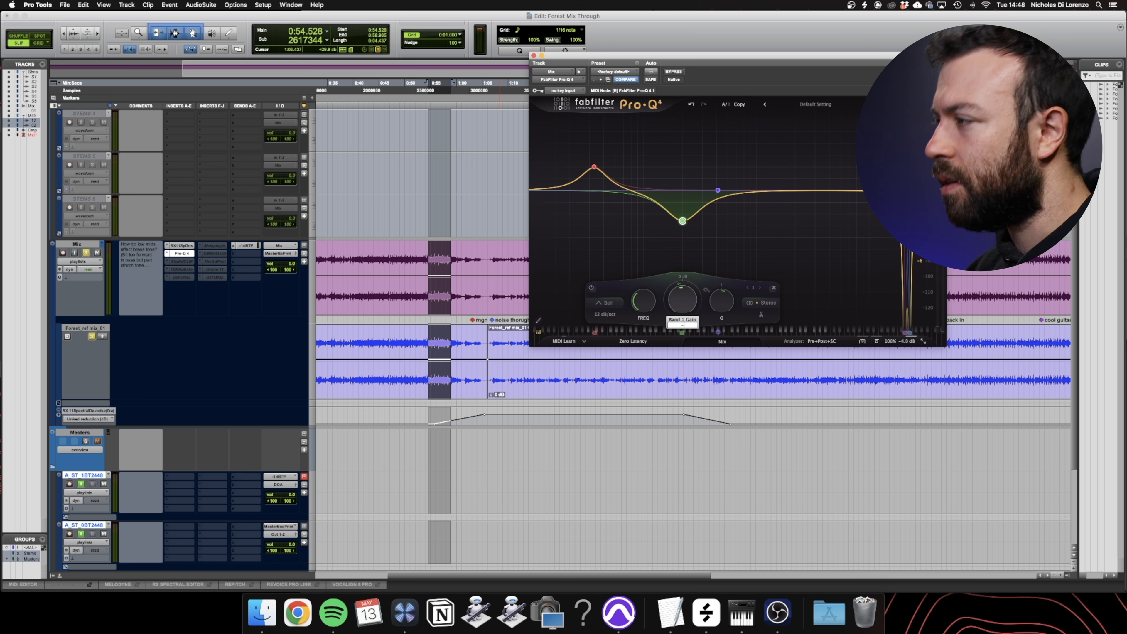
pyautogui.write('2')
pyautogui.press('Return')
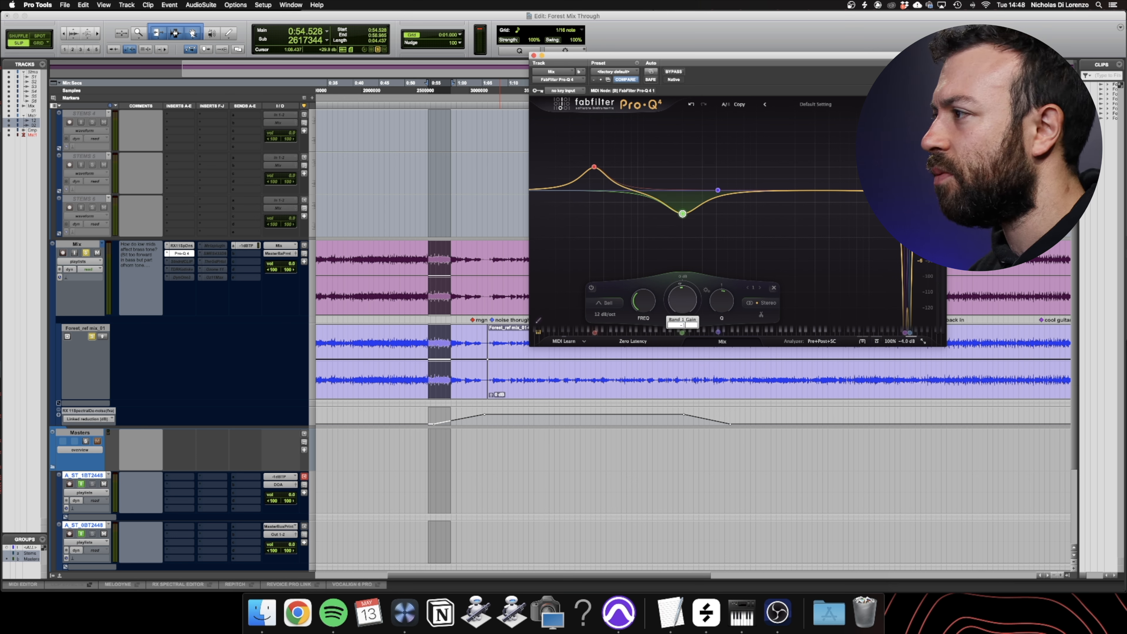
pyautogui.press('Return')
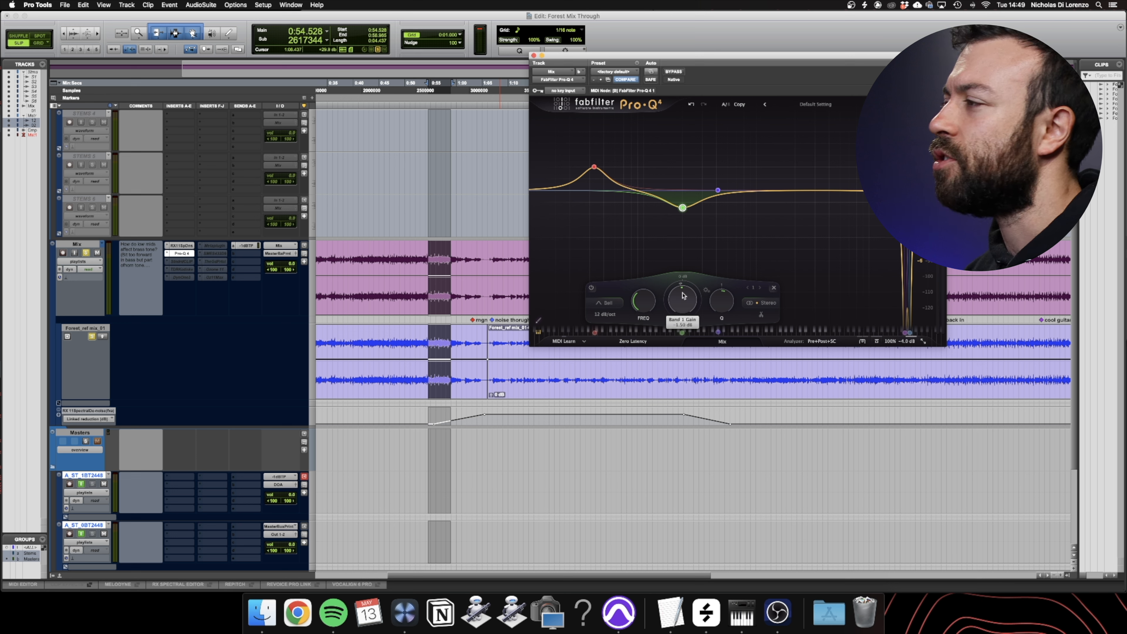
pyautogui.press('space')
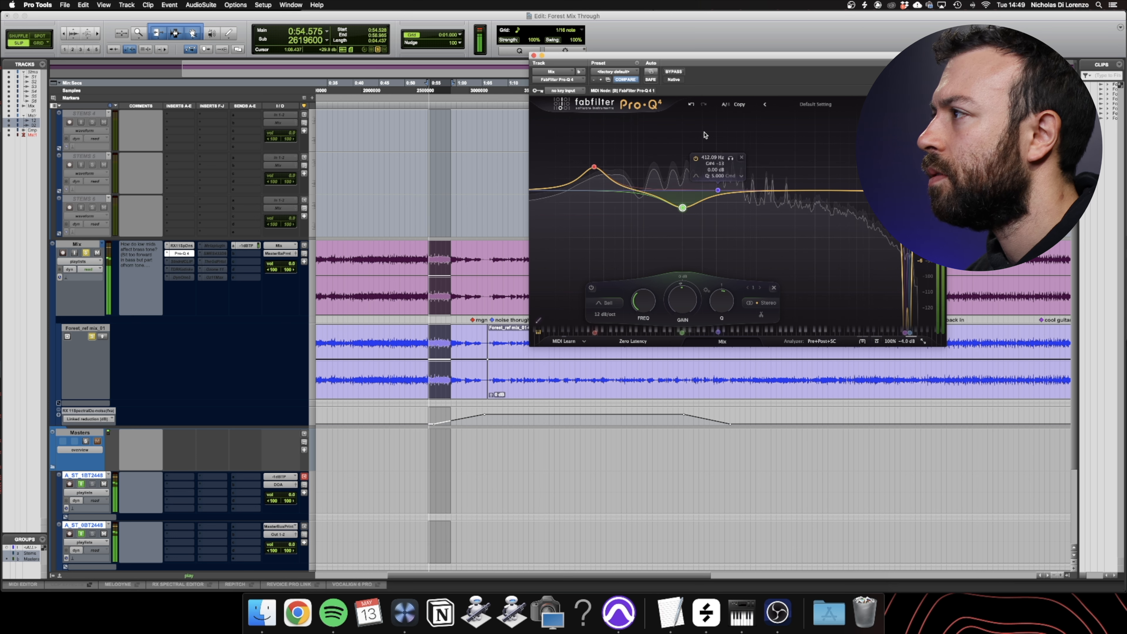
pyautogui.press('space')
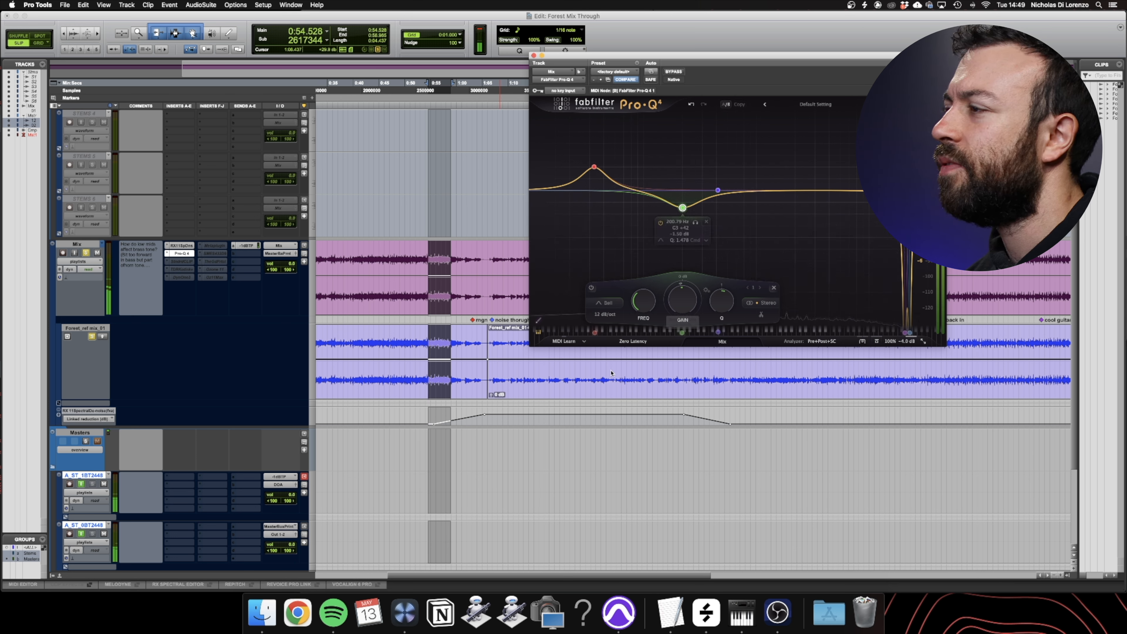
# Select the passage from about 0:55.7 to 0:57.3 and bypass the low-mid cut in the alternate EQ state.
pyautogui.moveTo(442, 260); pyautogui.dragTo(437, 259)
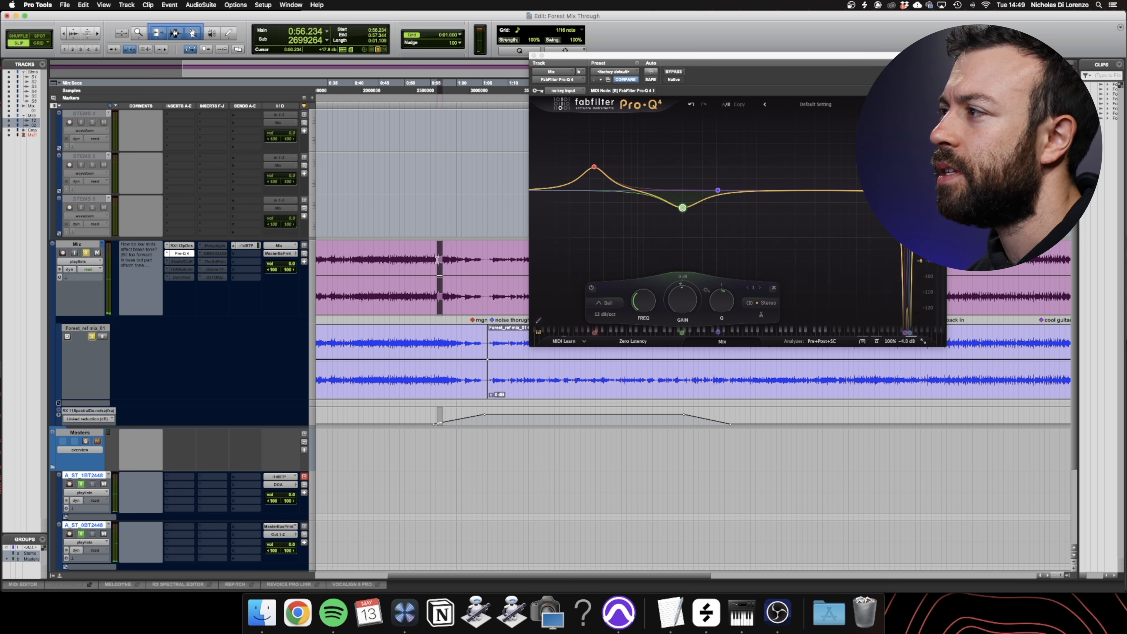
pyautogui.click(660, 222)
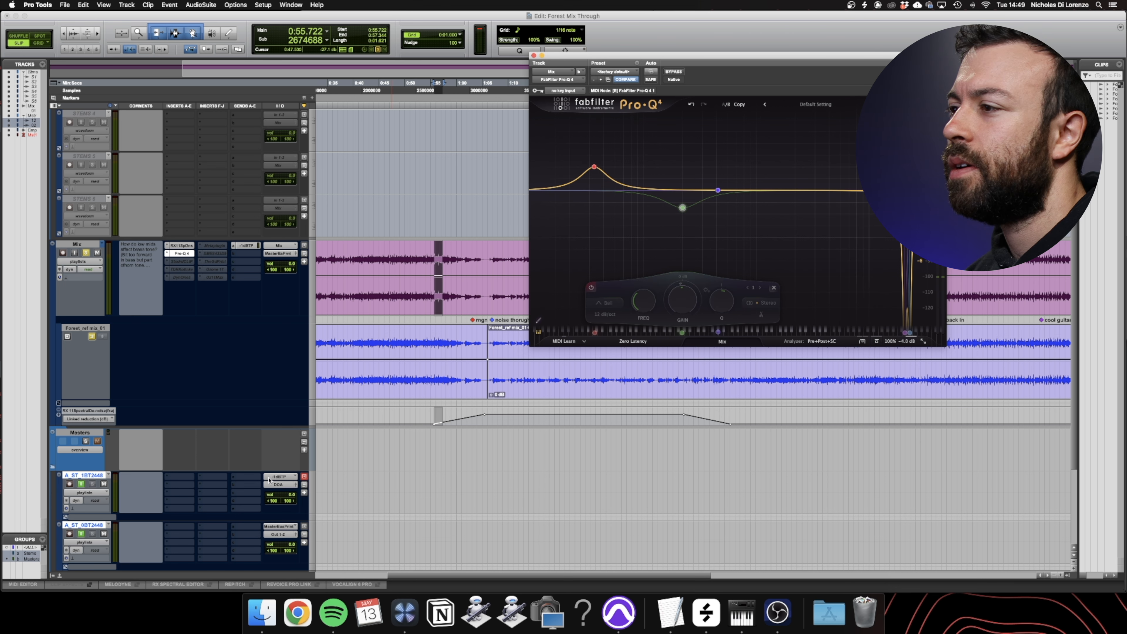
# Open the Insight 2 meter on the Master 1 track and move it beside the Pro-Q 4 window.
pyautogui.scroll(-5, 198, 560)
pyautogui.click(189, 507)
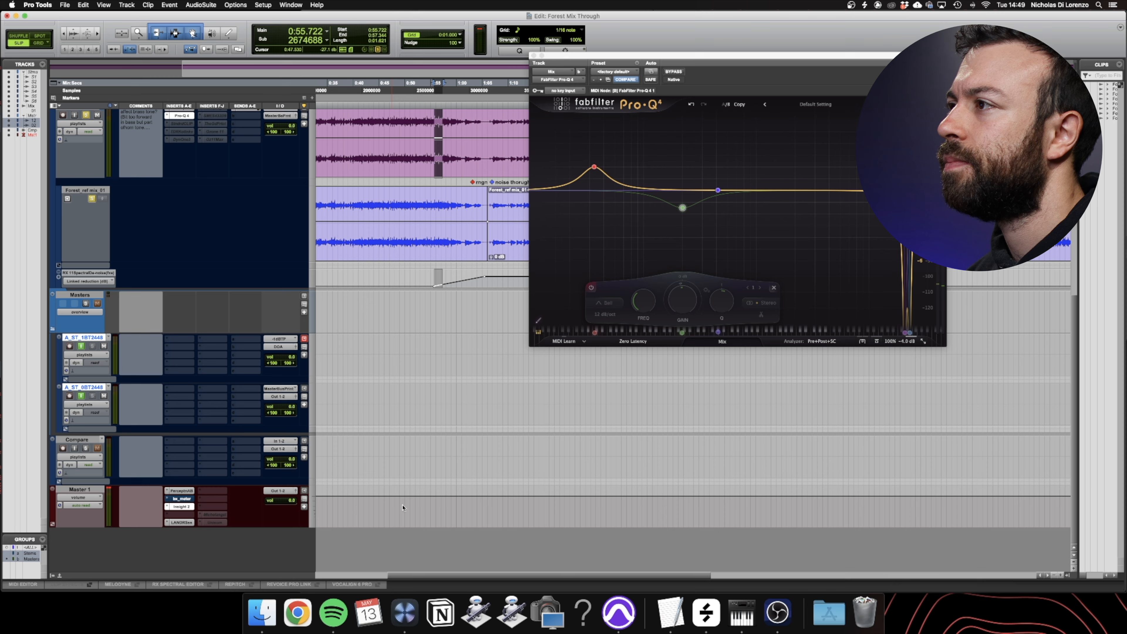
pyautogui.scroll(10, 439, 504)
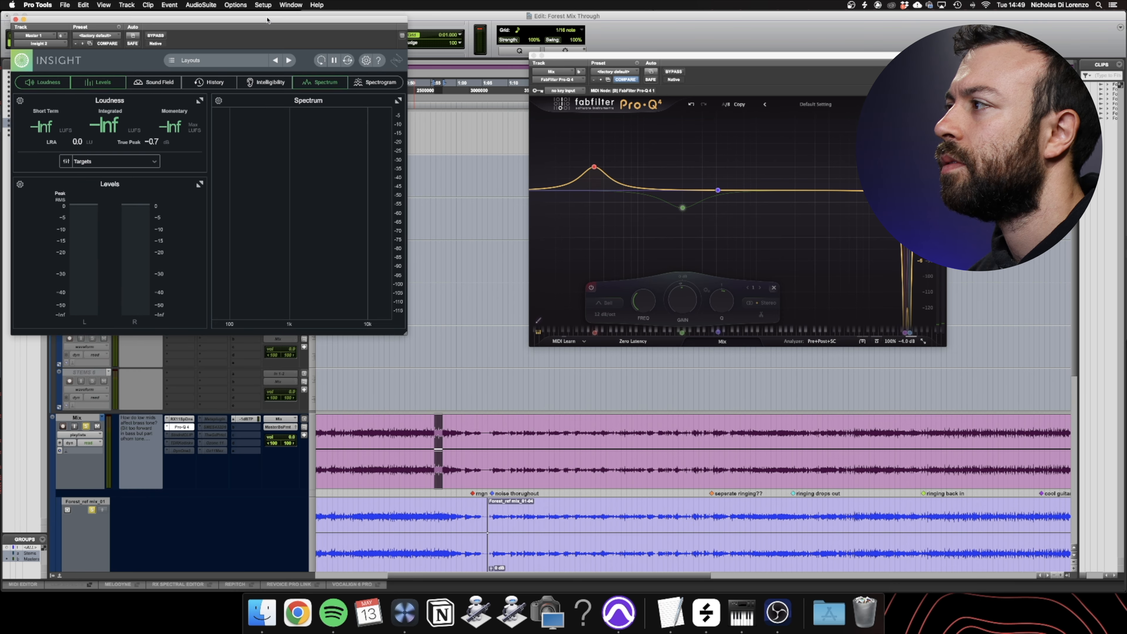
pyautogui.moveTo(269, 14); pyautogui.dragTo(379, 174)
# Play the selection while comparing the A and B EQ states against the loudness meters, and close Insight.
pyautogui.press('space')
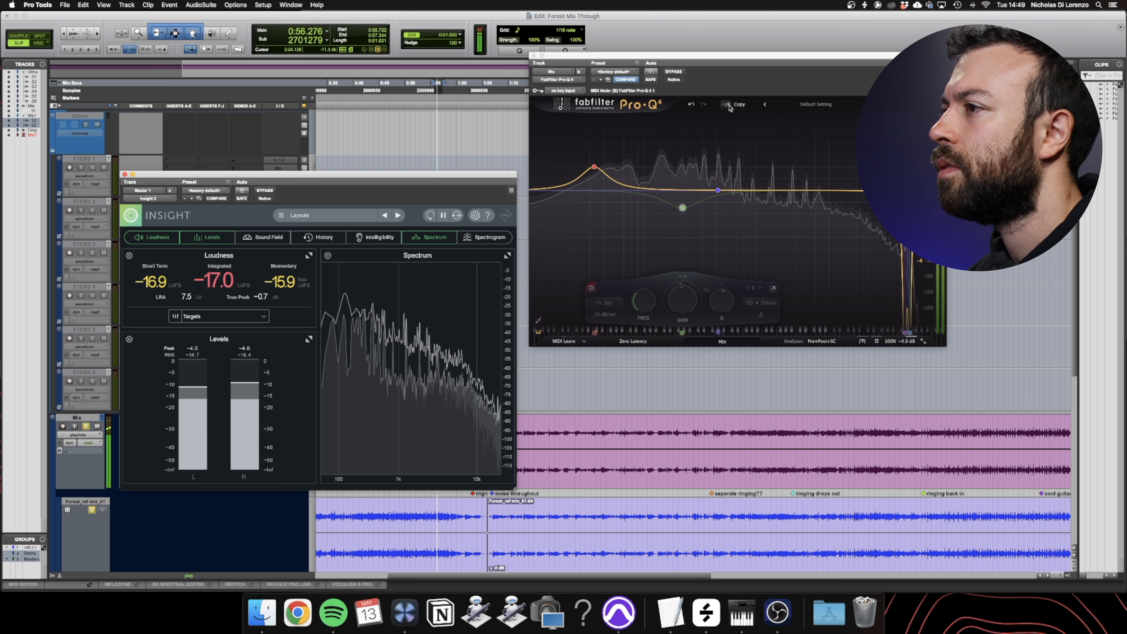
pyautogui.click(728, 106)
pyautogui.moveTo(907, 347)
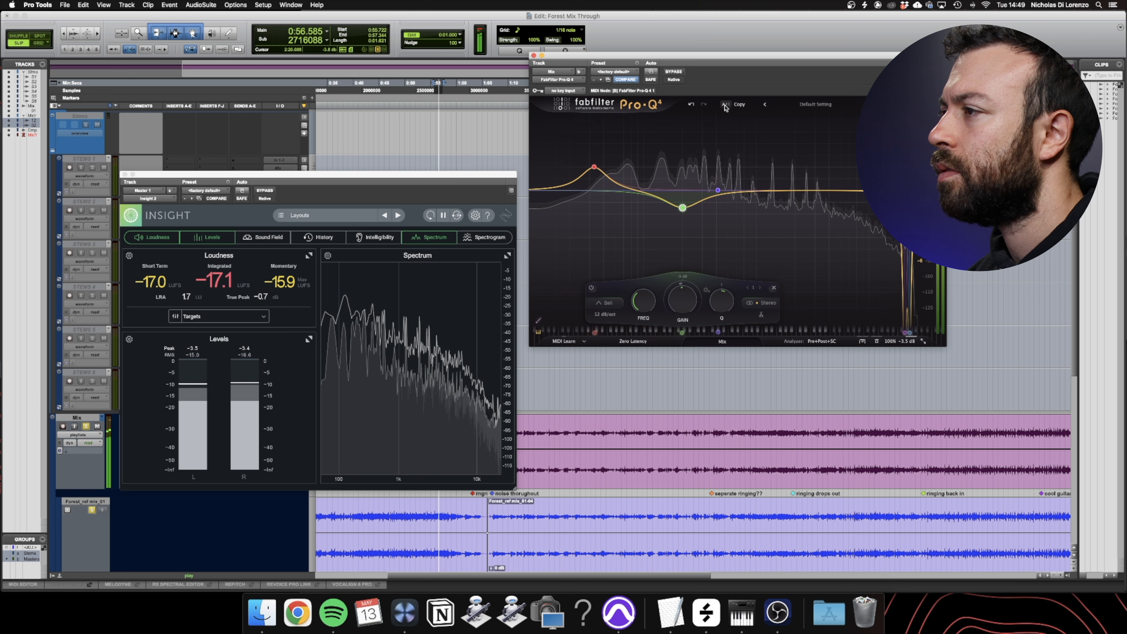
pyautogui.click(725, 106)
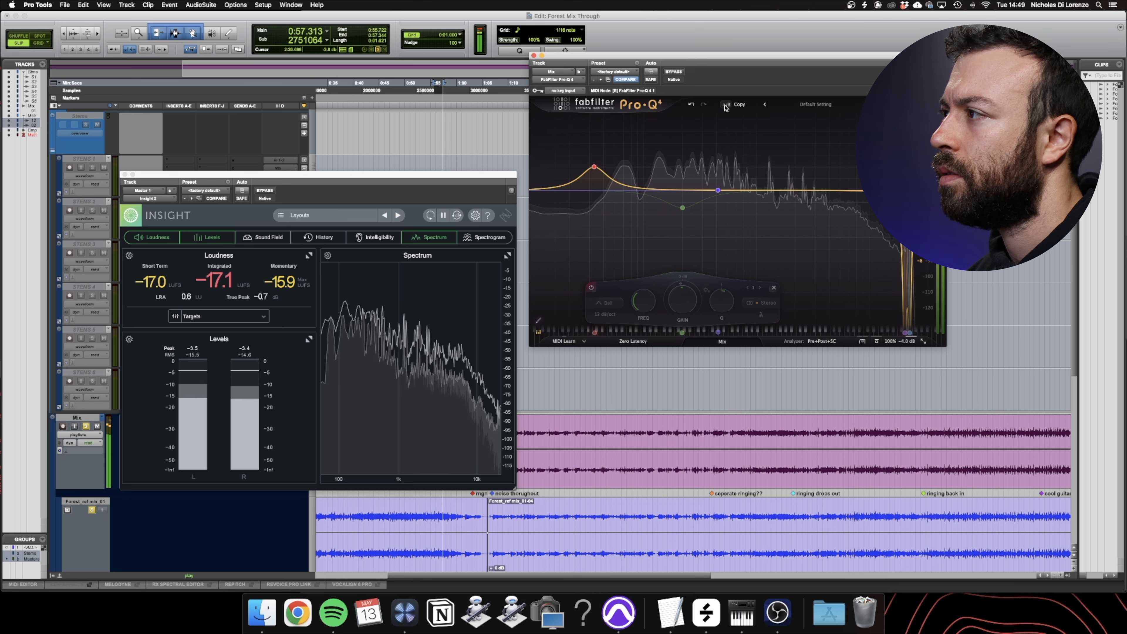
pyautogui.click(725, 106)
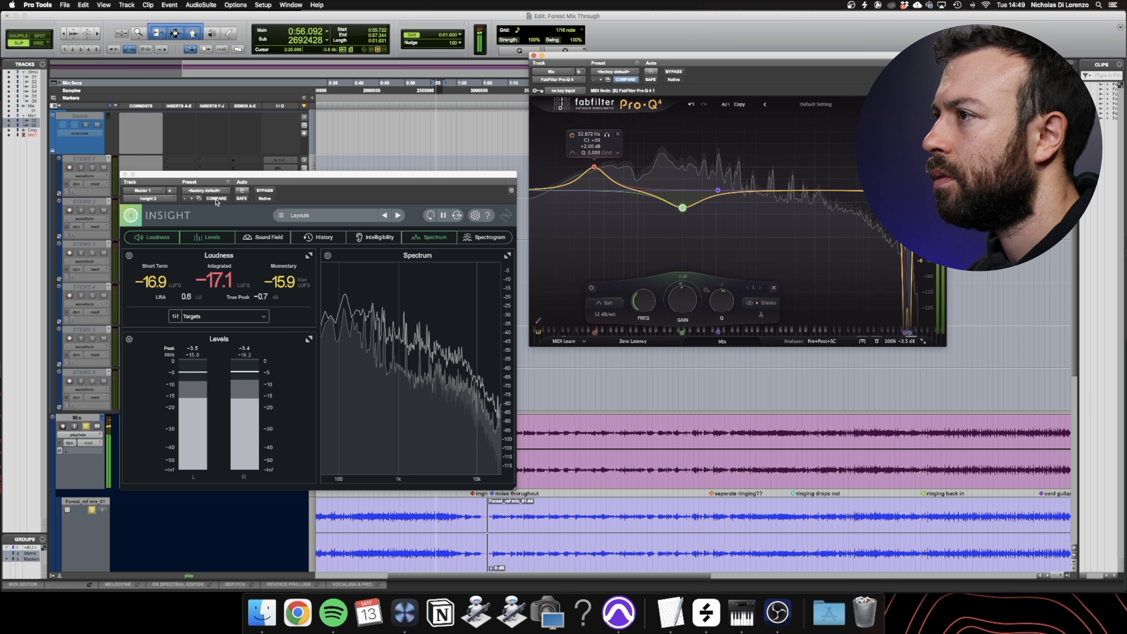
pyautogui.press('space')
pyautogui.click(125, 174)
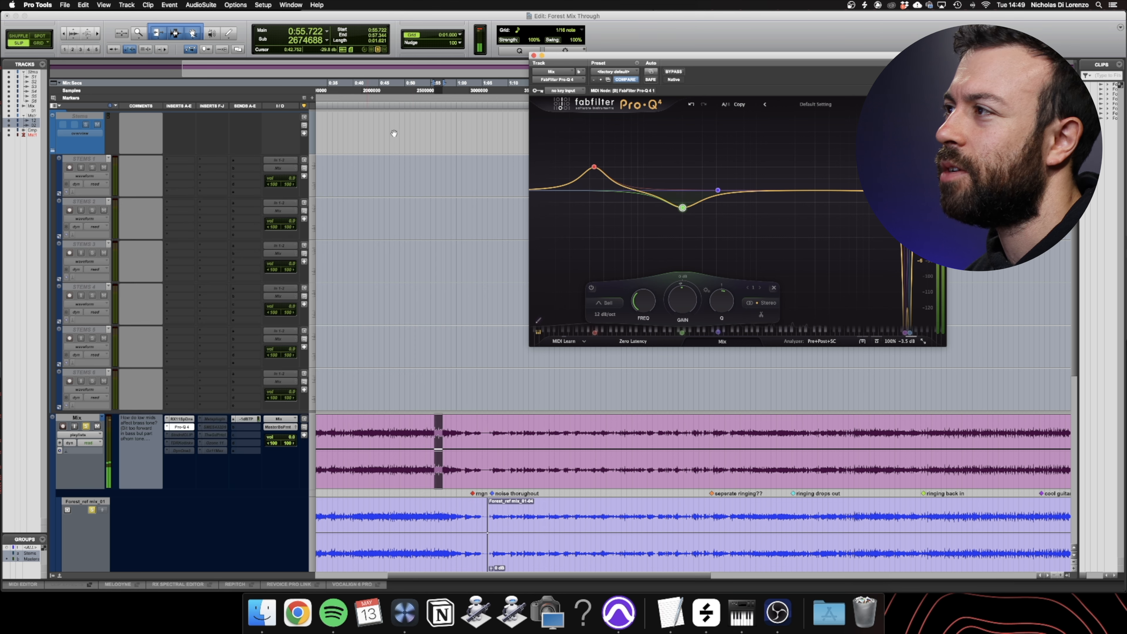
# Listen to the passage from about 0:58.5 to 1:00 with the low-mid cut active.
pyautogui.click(437, 90)
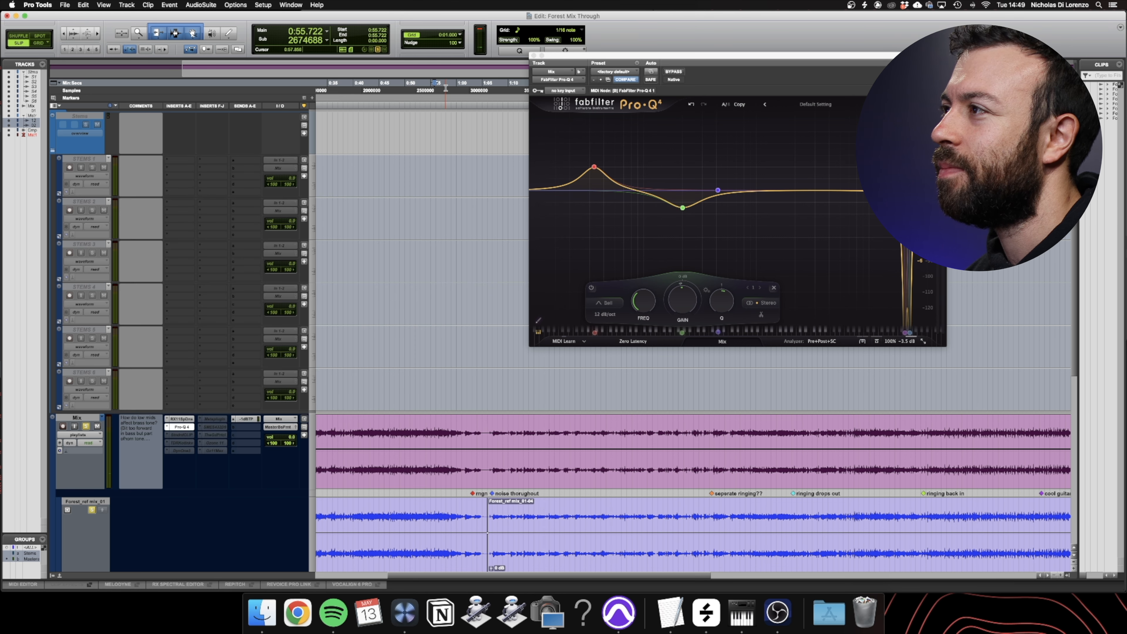
pyautogui.moveTo(449, 89); pyautogui.dragTo(458, 90)
pyautogui.press('space')
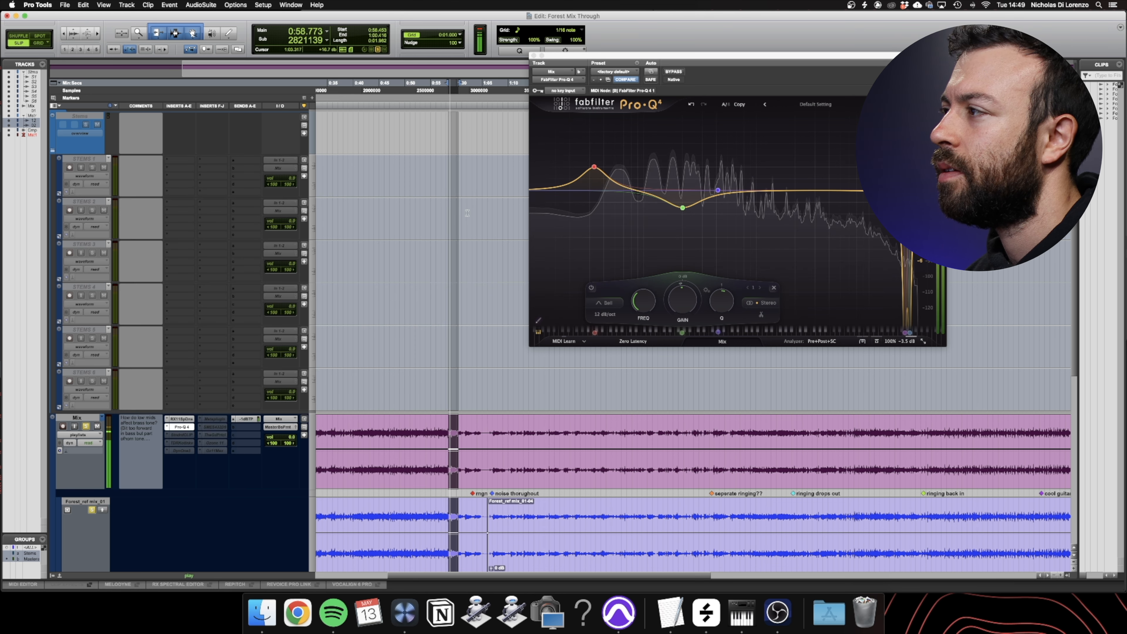
pyautogui.press('t')
pyautogui.press('t')
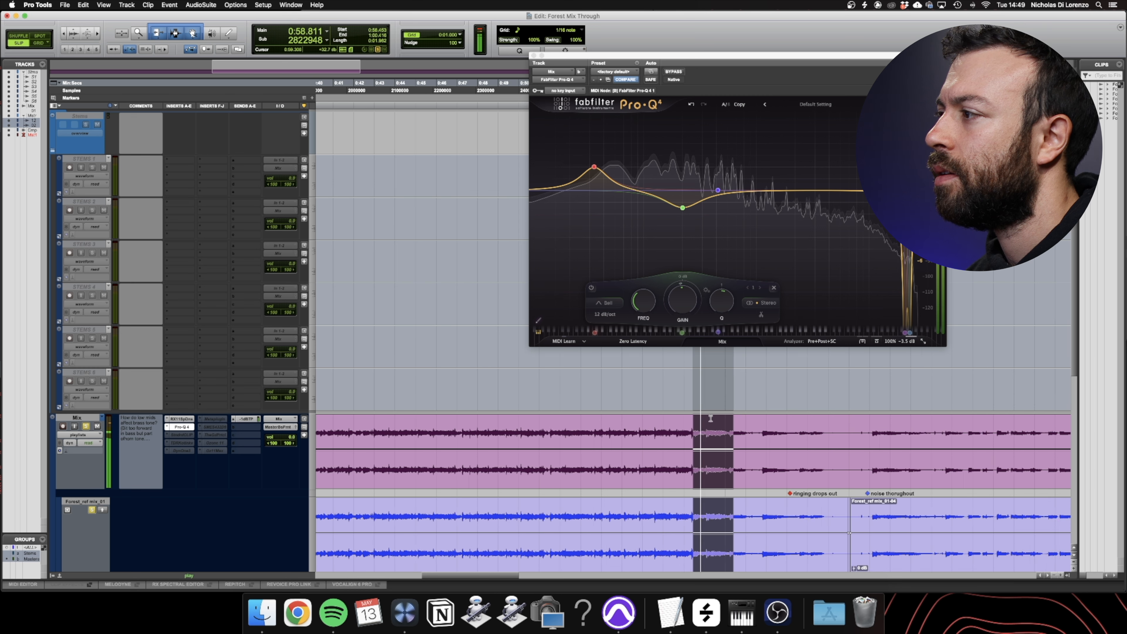
# Play the mix from about 0:43 to check the low-mid cut on the earlier section.
pyautogui.press('r')
pyautogui.press('r')
pyautogui.click(538, 436)
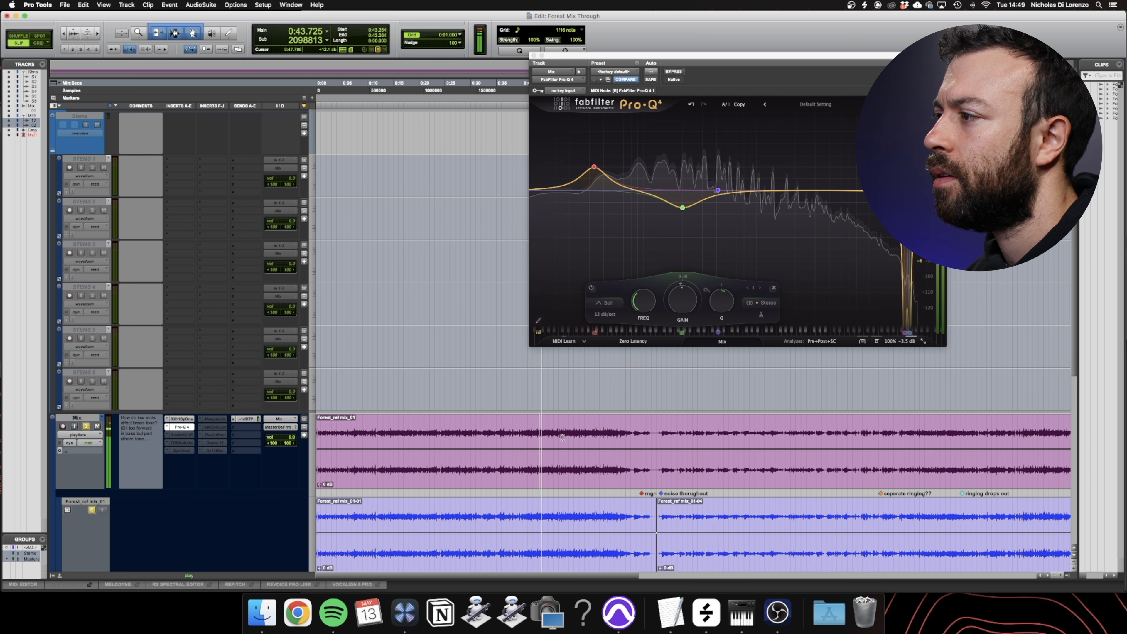
pyautogui.press('t')
pyautogui.press('t')
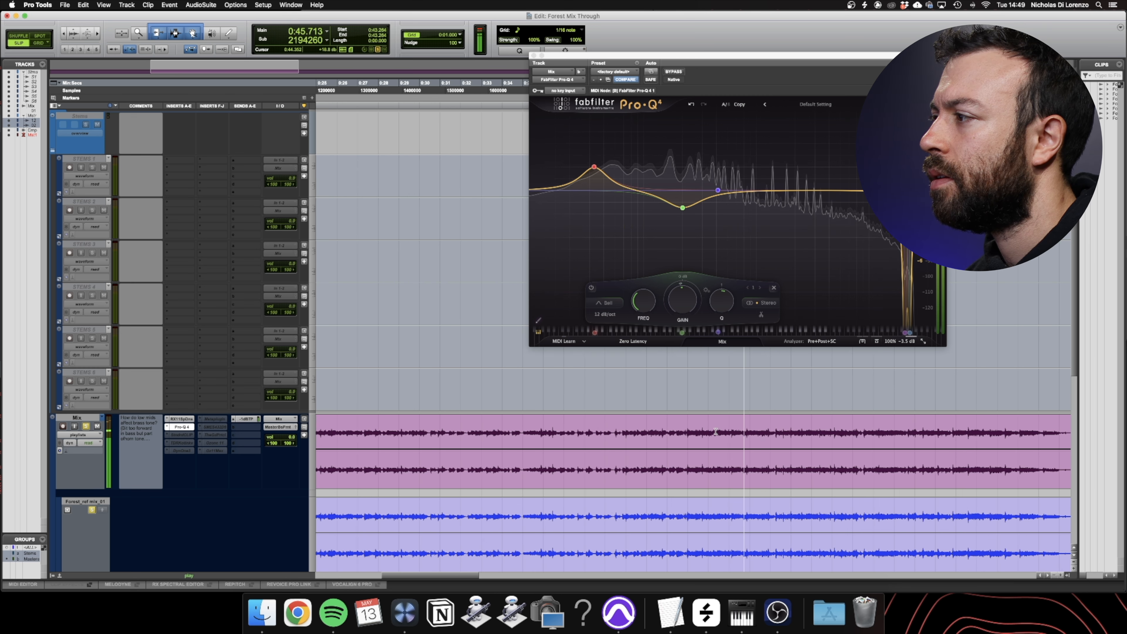
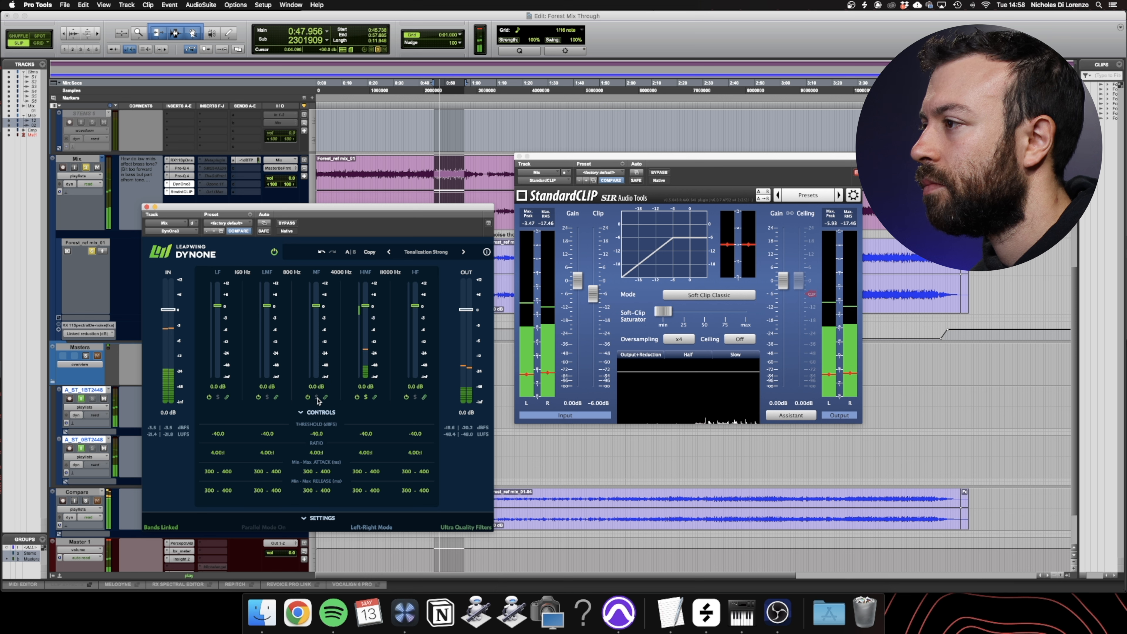
# Audition DynOne's MF, LMF, HF and LF bands by soloing them during looped playback.
pyautogui.click(316, 397)
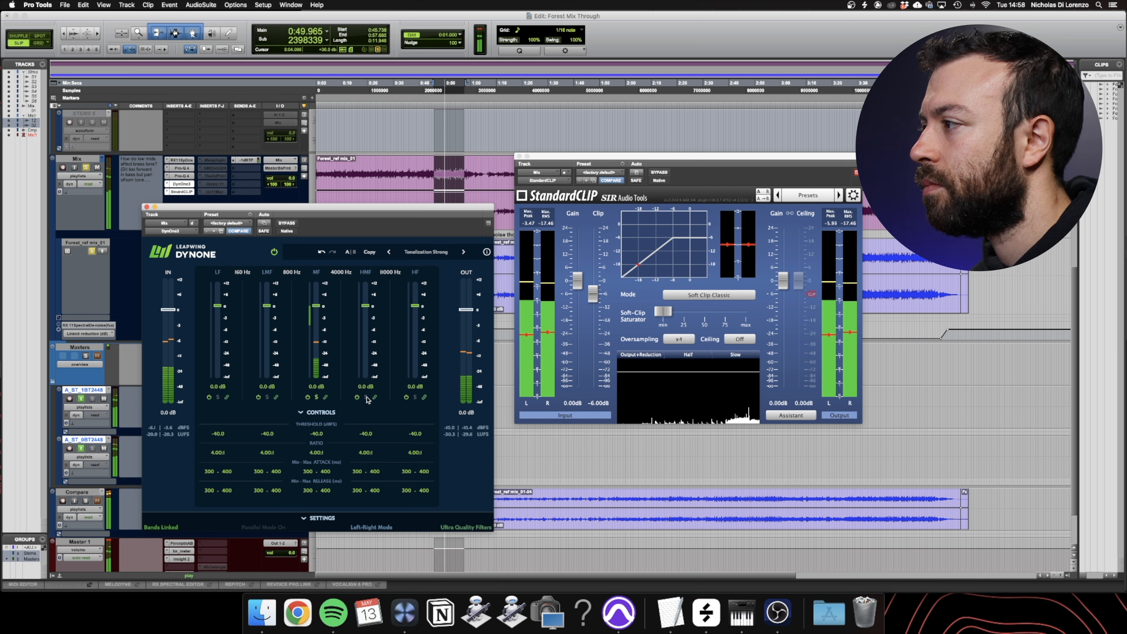
pyautogui.click(316, 397)
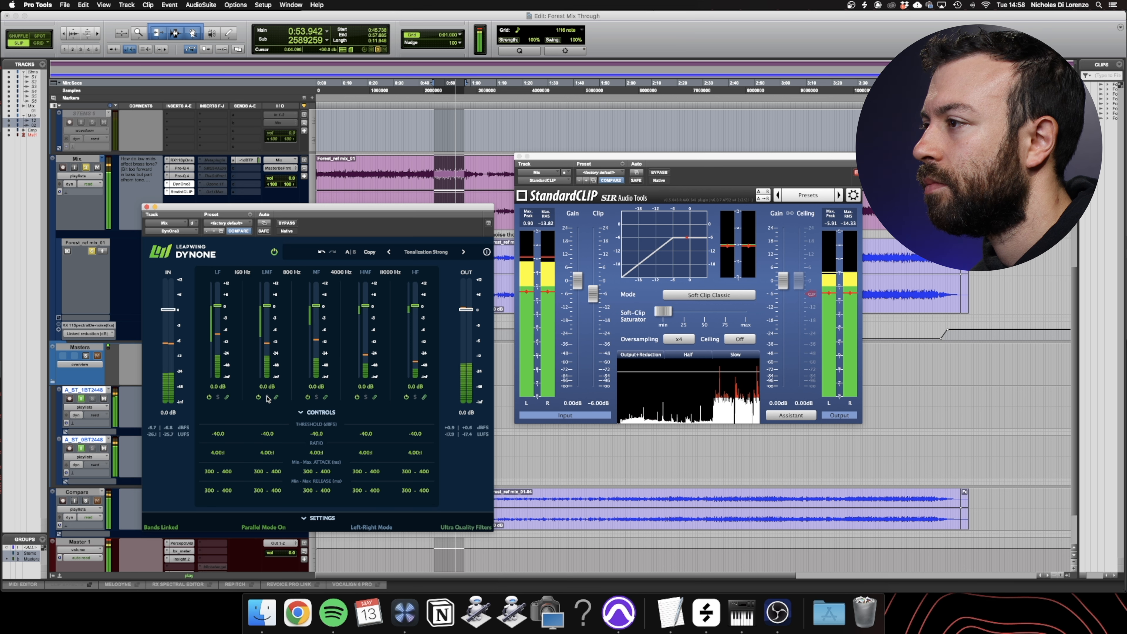
pyautogui.click(267, 397)
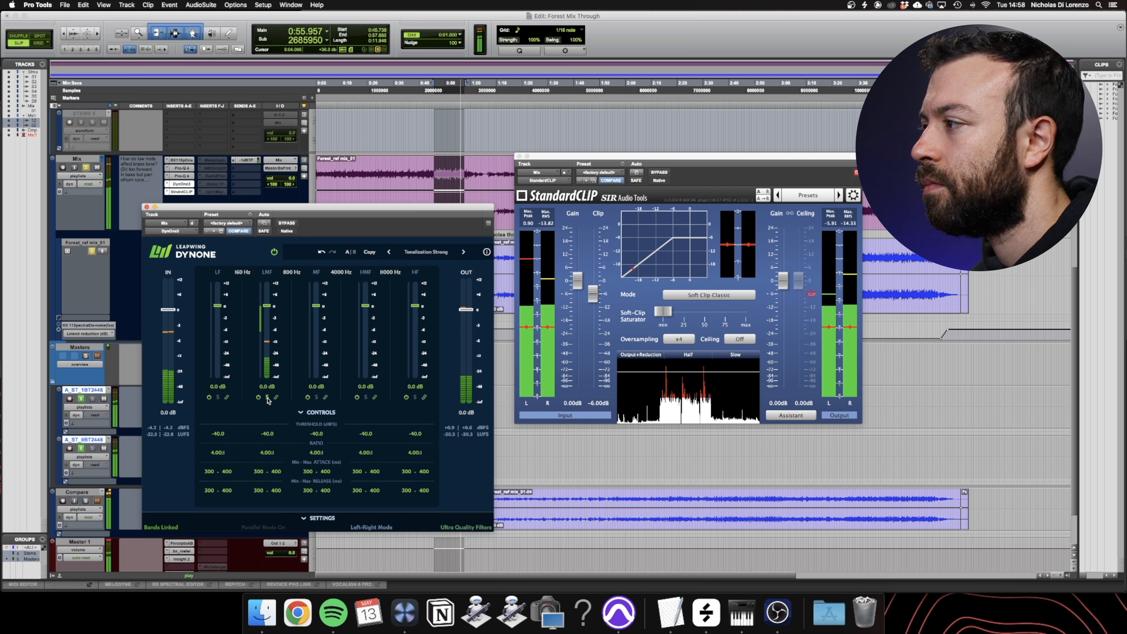
pyautogui.click(316, 397)
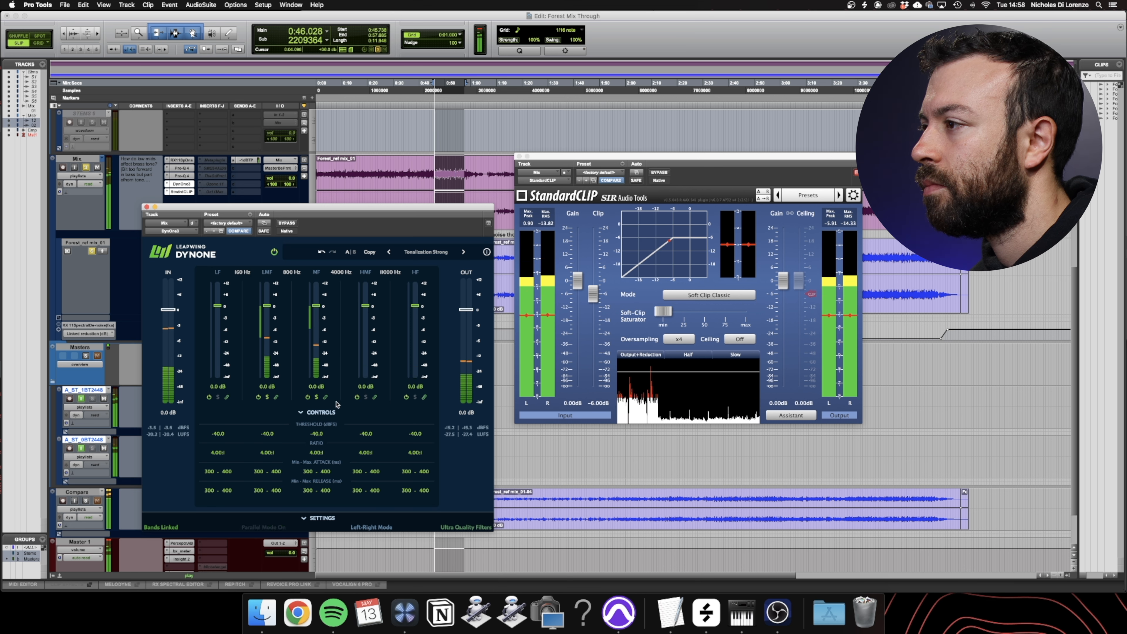
pyautogui.click(321, 396)
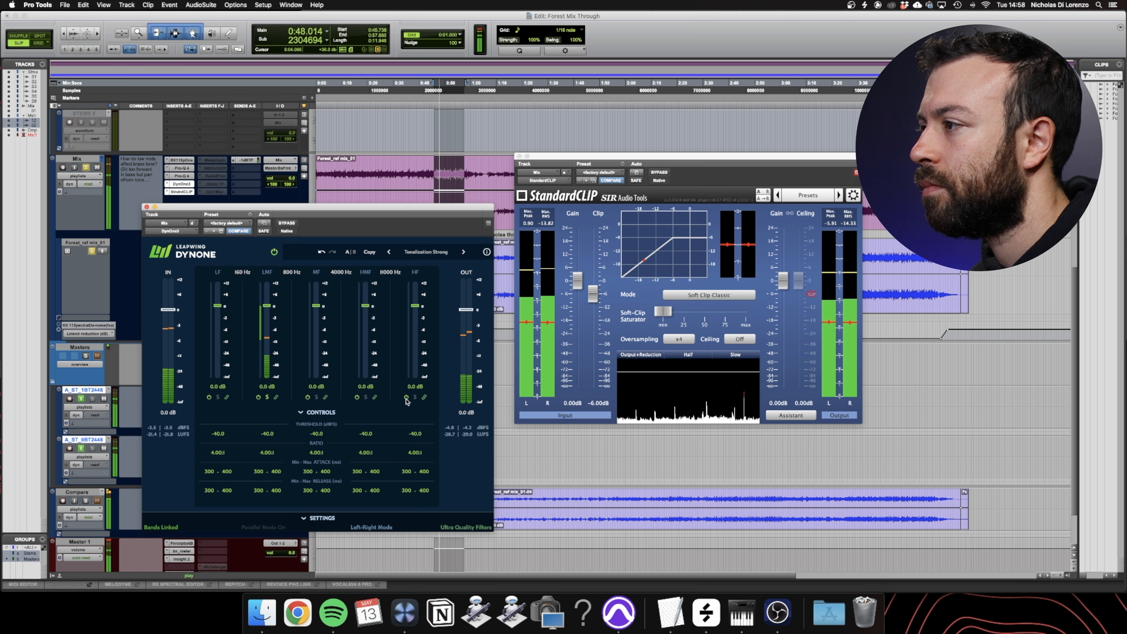
pyautogui.click(268, 398)
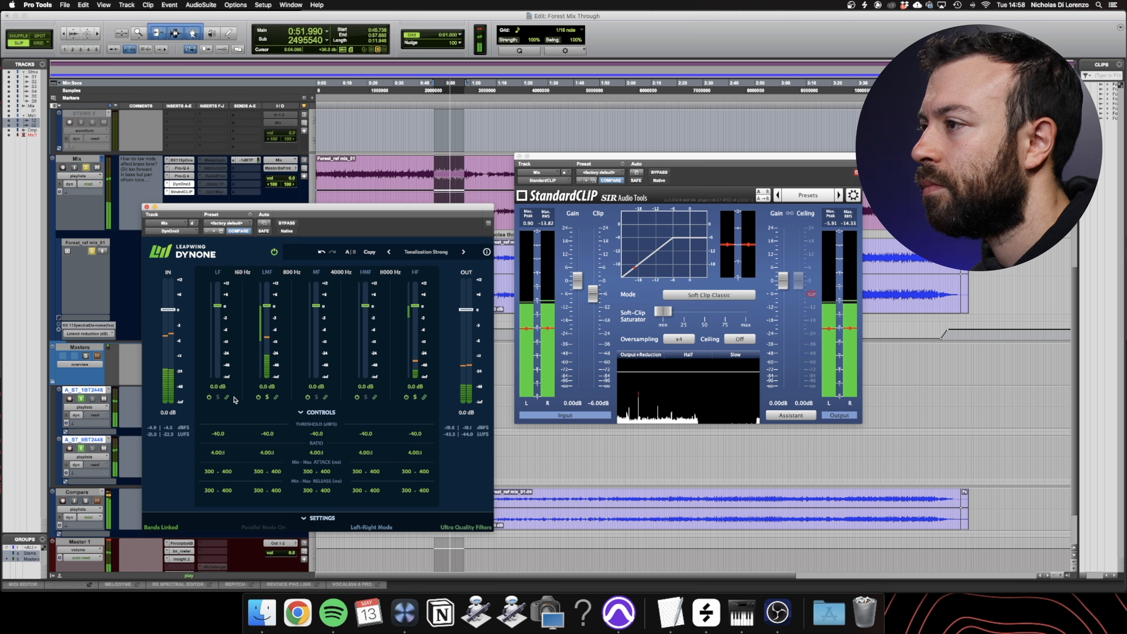
pyautogui.click(218, 397)
pyautogui.click(267, 398)
pyautogui.click(267, 397)
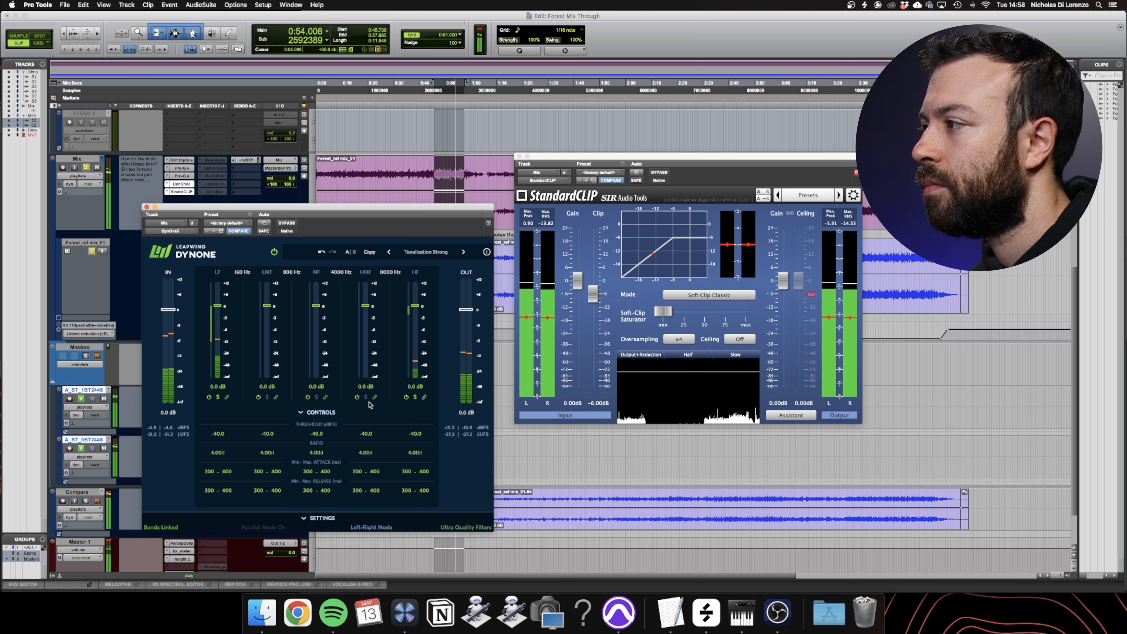
pyautogui.click(416, 398)
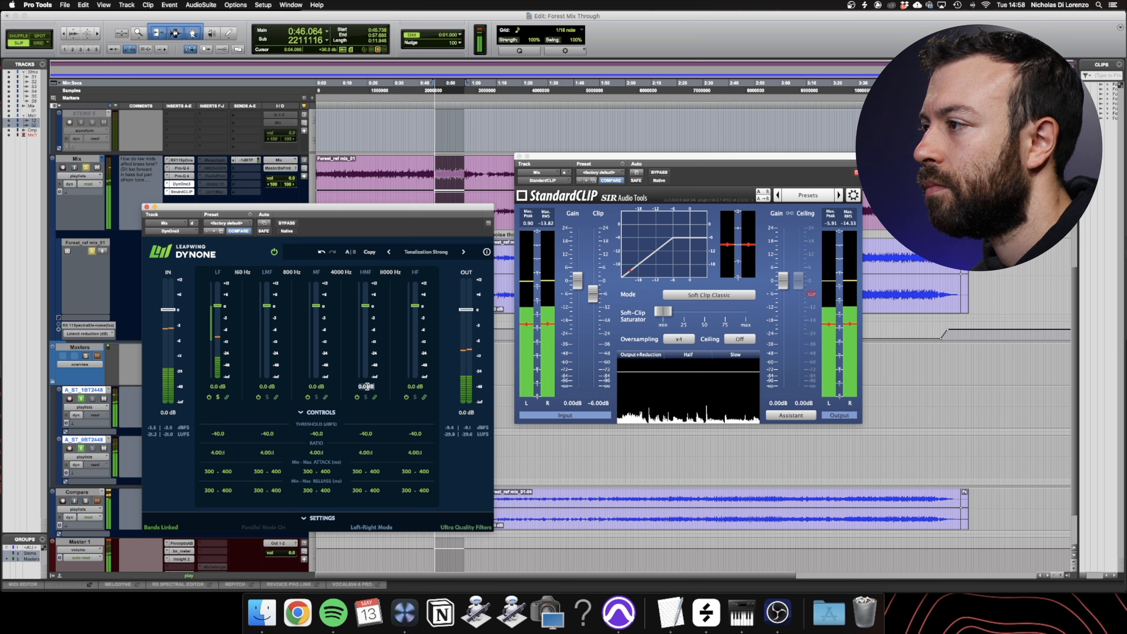
# Set the linked DynOne band gains to -20 dB and return playback to all bands.
pyautogui.write('-20')
pyautogui.press('Return')
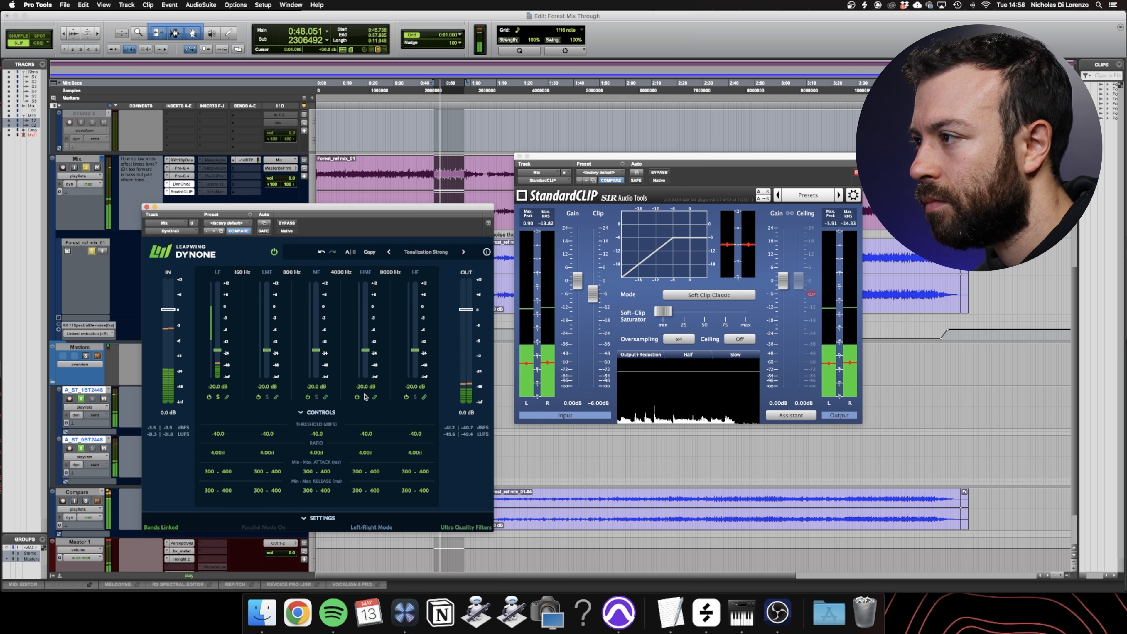
pyautogui.click(365, 397)
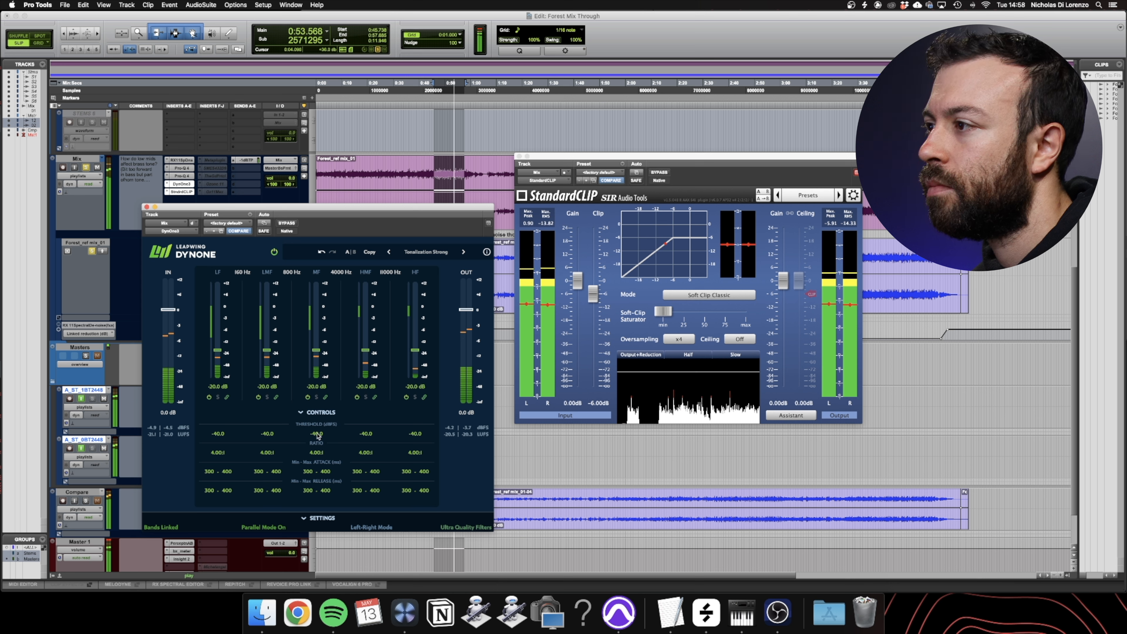
# Unlink the DynOne bands and set the MF band's threshold to -47.8 dBFS.
pyautogui.click(325, 397)
pyautogui.click(320, 433)
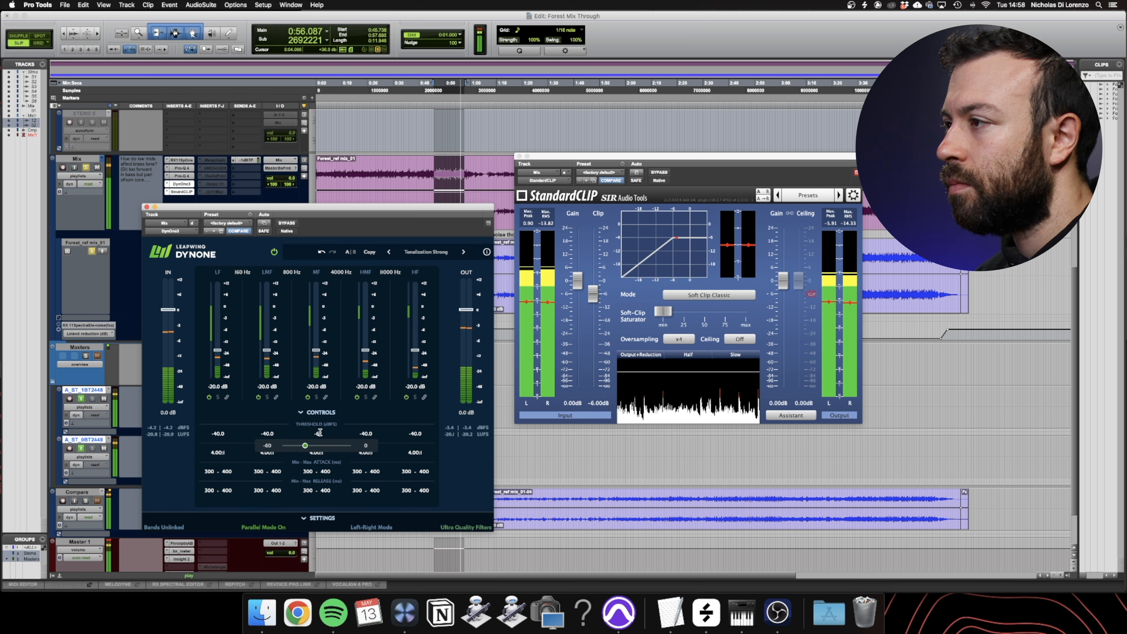
pyautogui.press('BackSpace')
pyautogui.write('-')
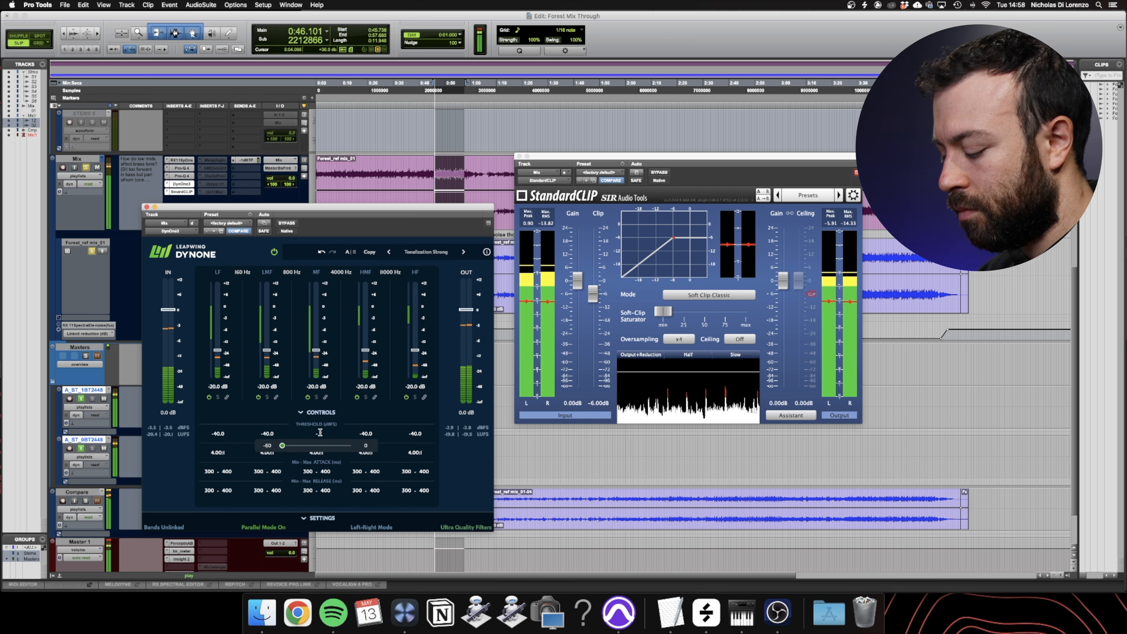
pyautogui.write('46')
pyautogui.press('Return')
pyautogui.click(321, 433)
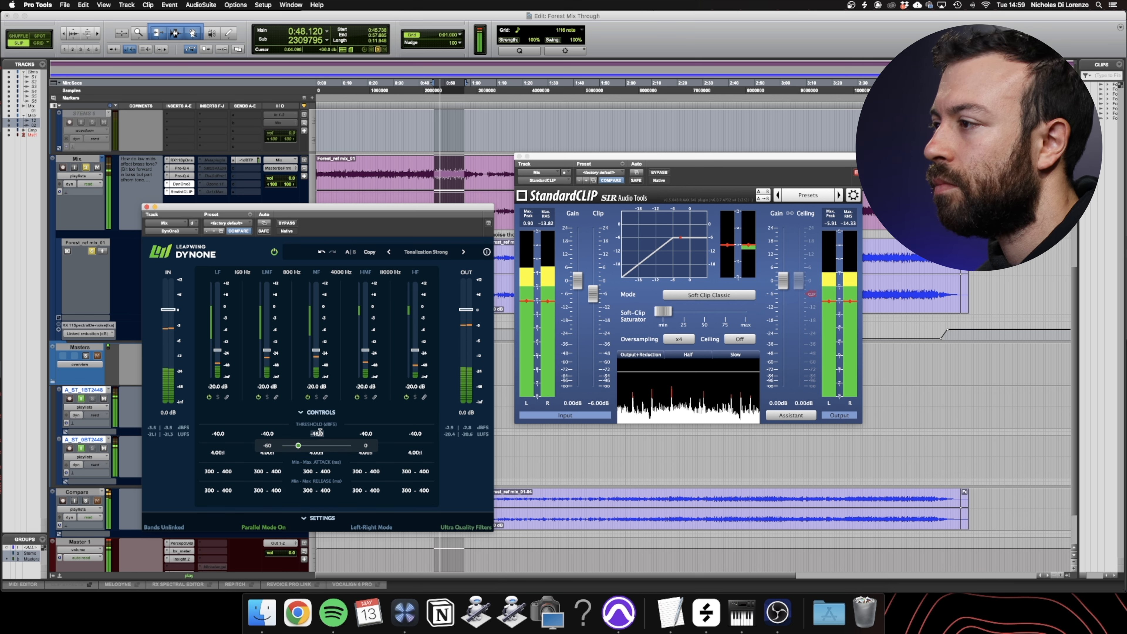
pyautogui.write('-47')
pyautogui.press('Return')
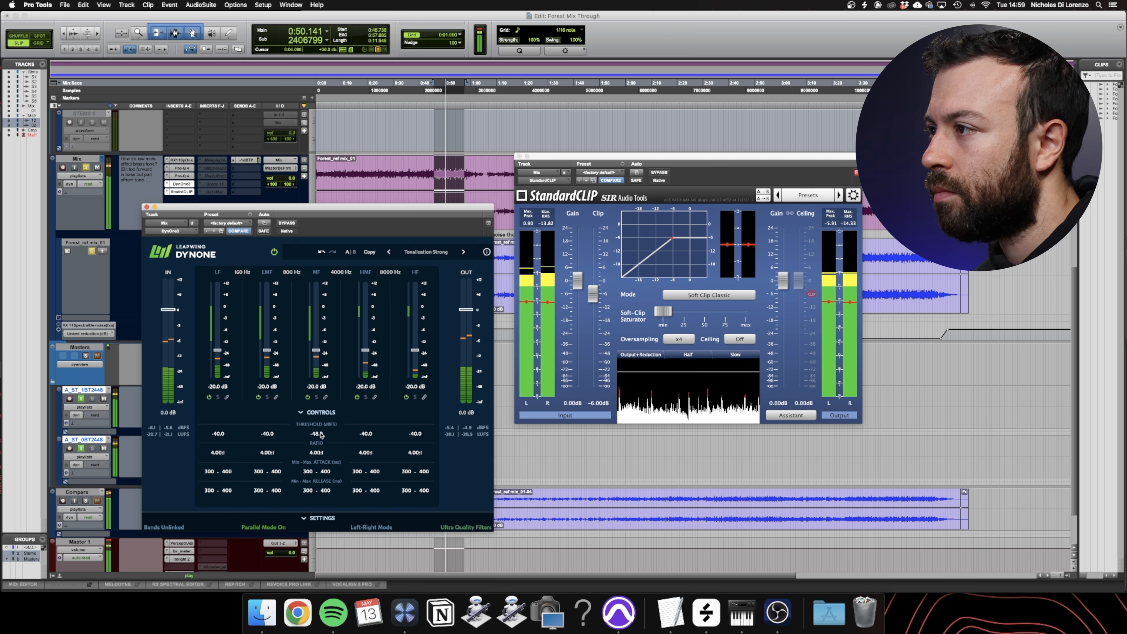
# Set the LMF threshold to -38.5 dBFS and the HMF threshold to -54 dBFS, and stop playback.
pyautogui.click(269, 433)
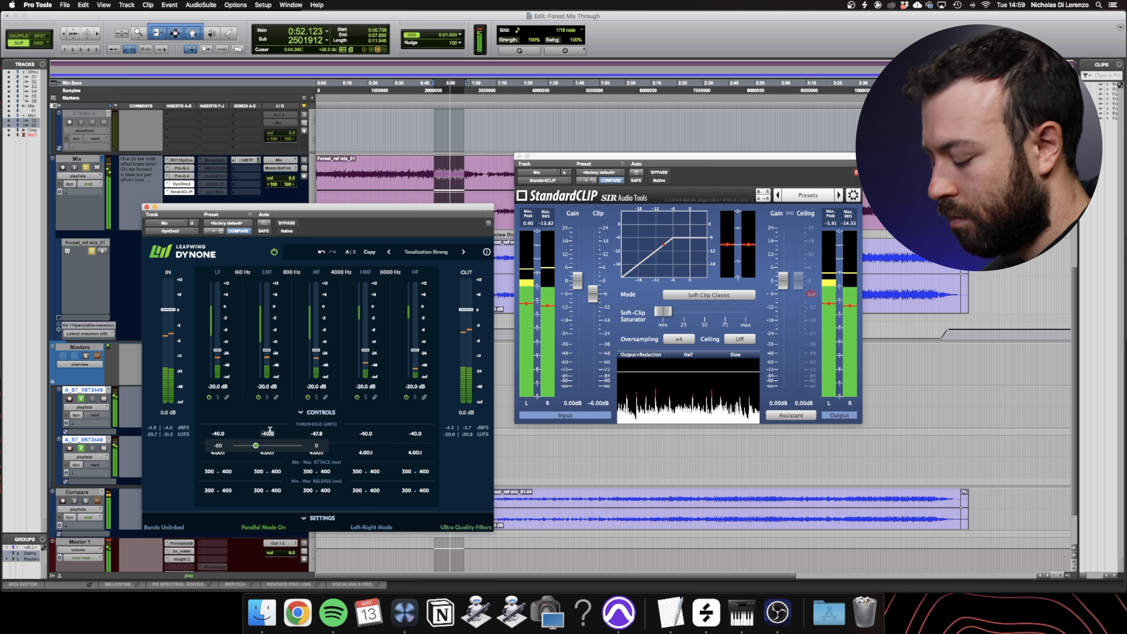
pyautogui.write('-38')
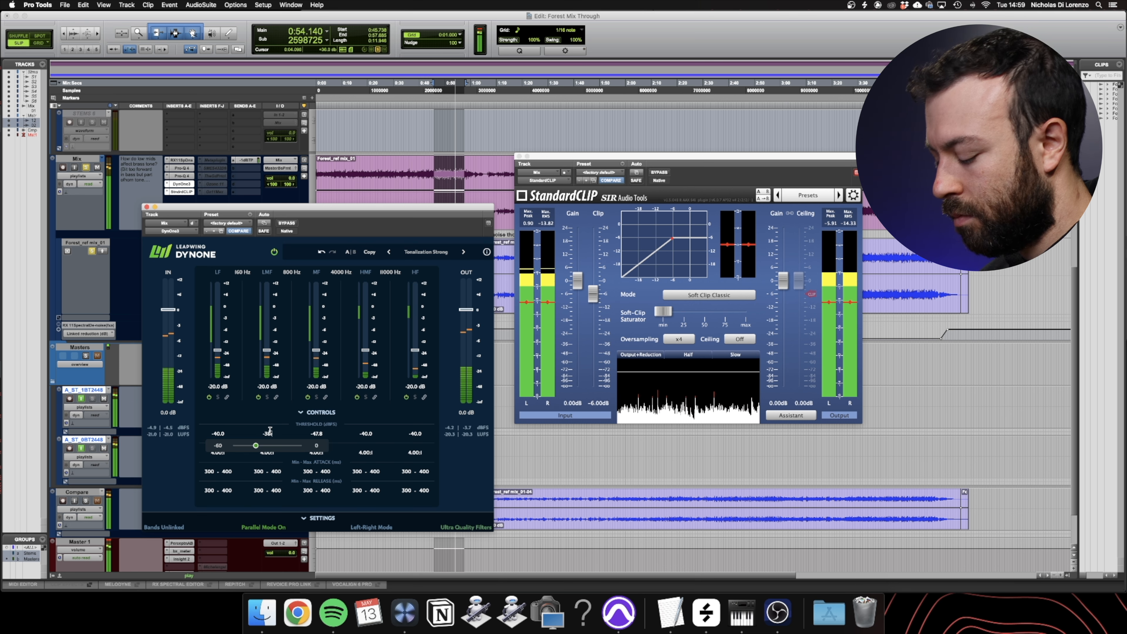
pyautogui.press('Return')
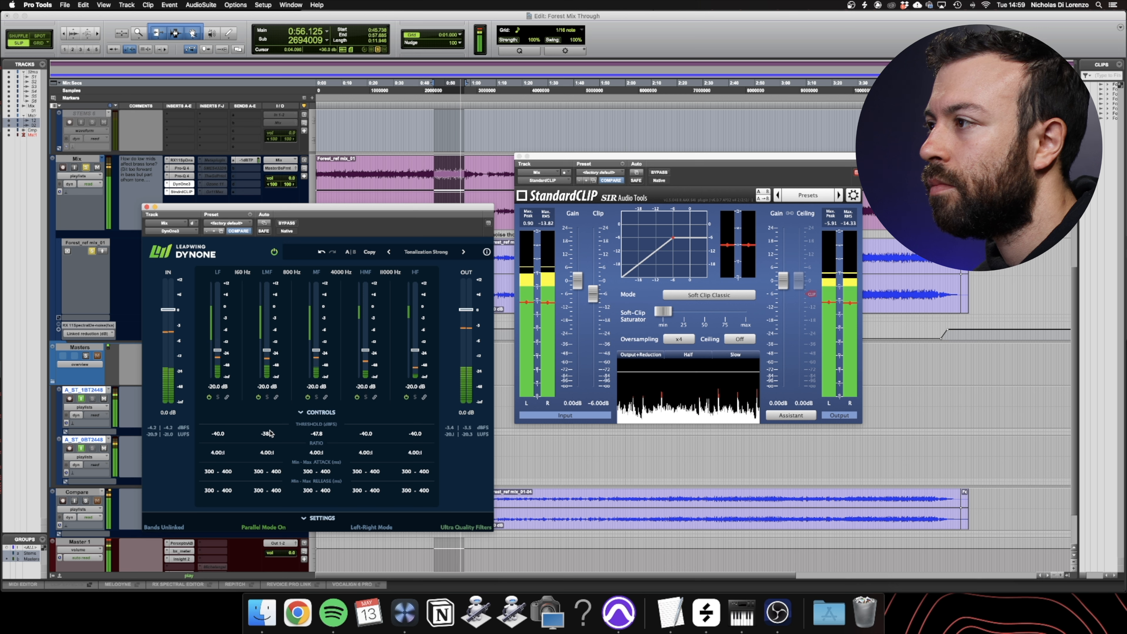
pyautogui.click(367, 434)
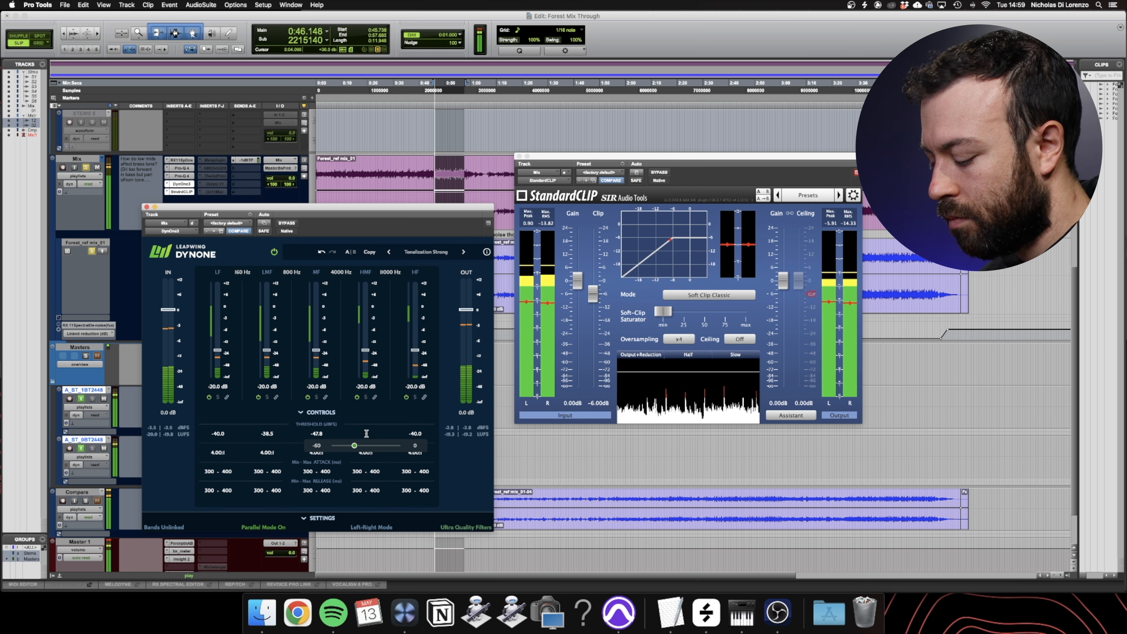
pyautogui.write('-55')
pyautogui.press('Return')
pyautogui.click(367, 435)
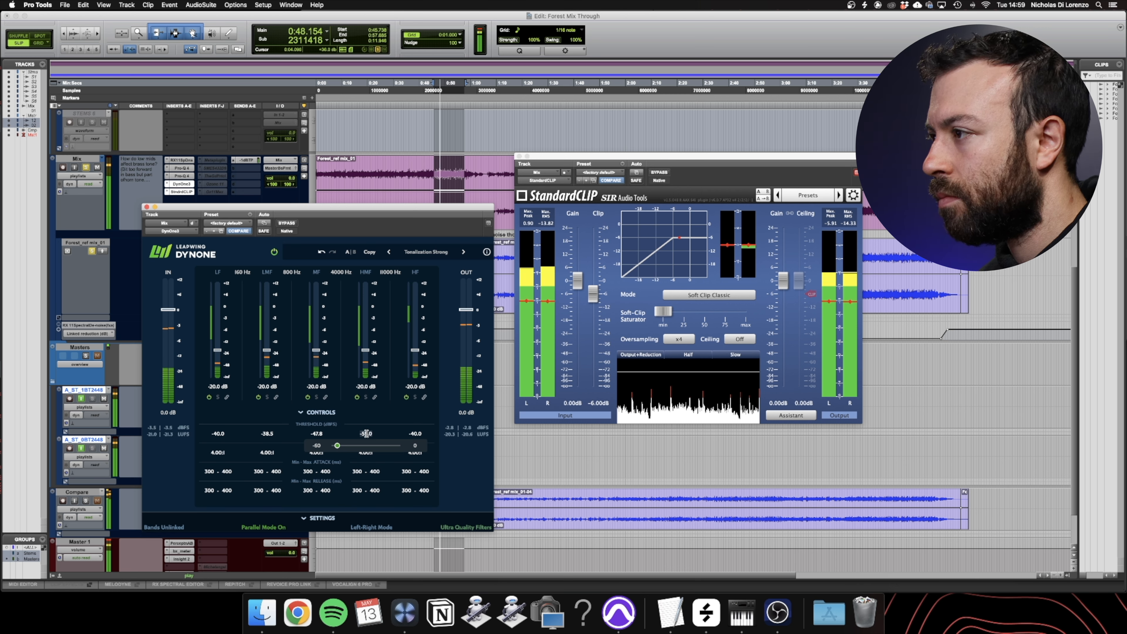
pyautogui.write('-54')
pyautogui.press('Return')
pyautogui.press('space')
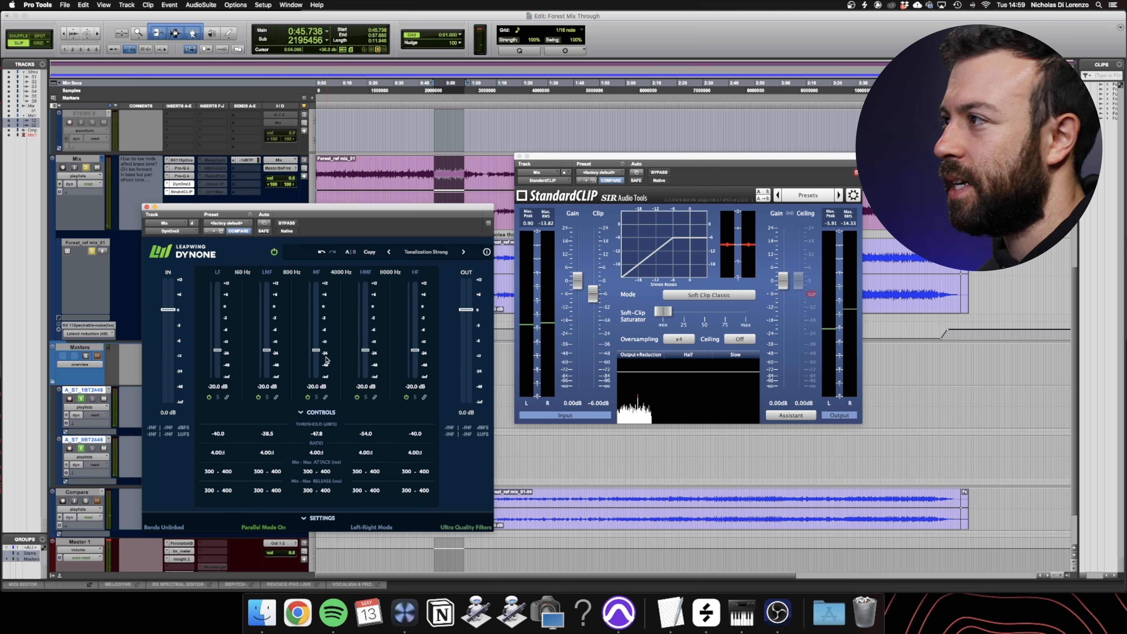
# Resume playback and set the LMF threshold to -39 dBFS and the HF threshold to -52 dBFS.
pyautogui.press('space')
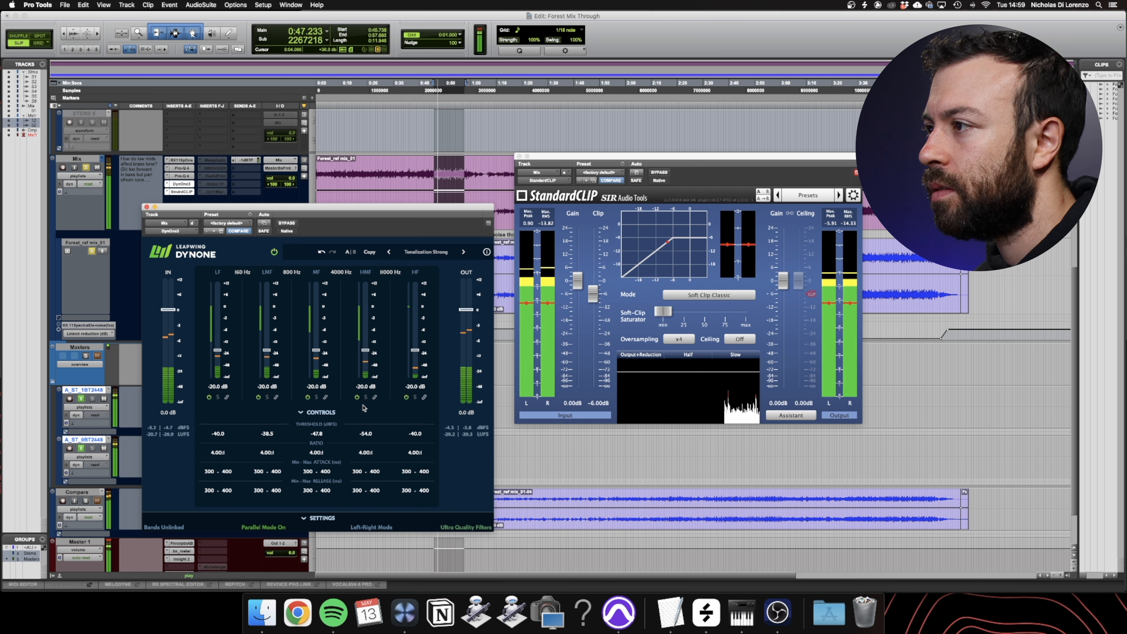
pyautogui.click(267, 434)
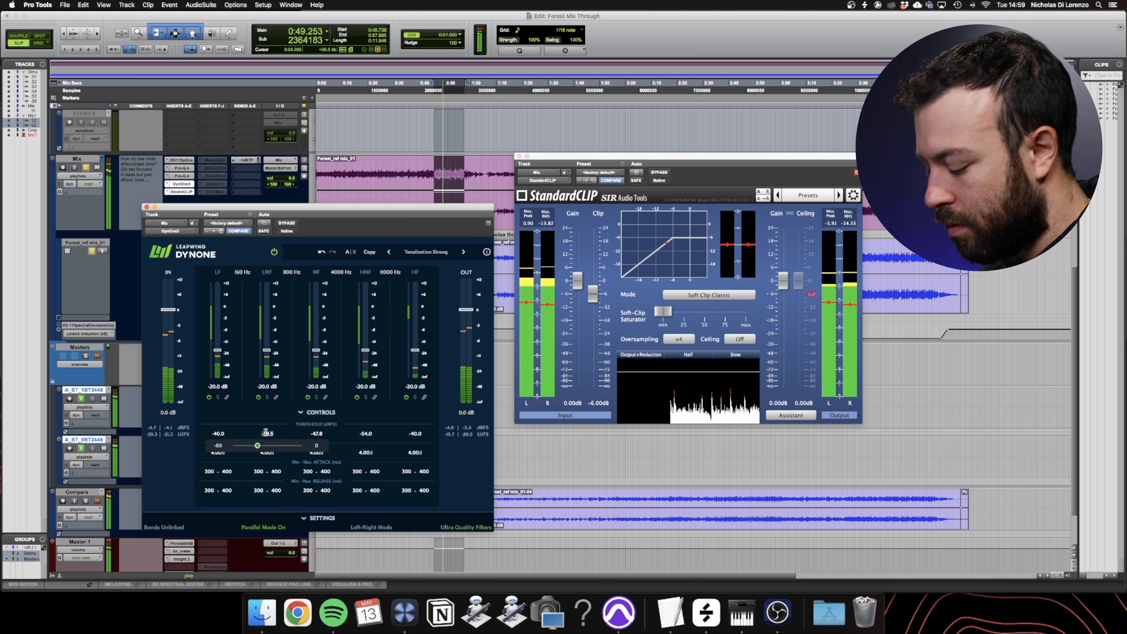
pyautogui.write('-39')
pyautogui.press('Return')
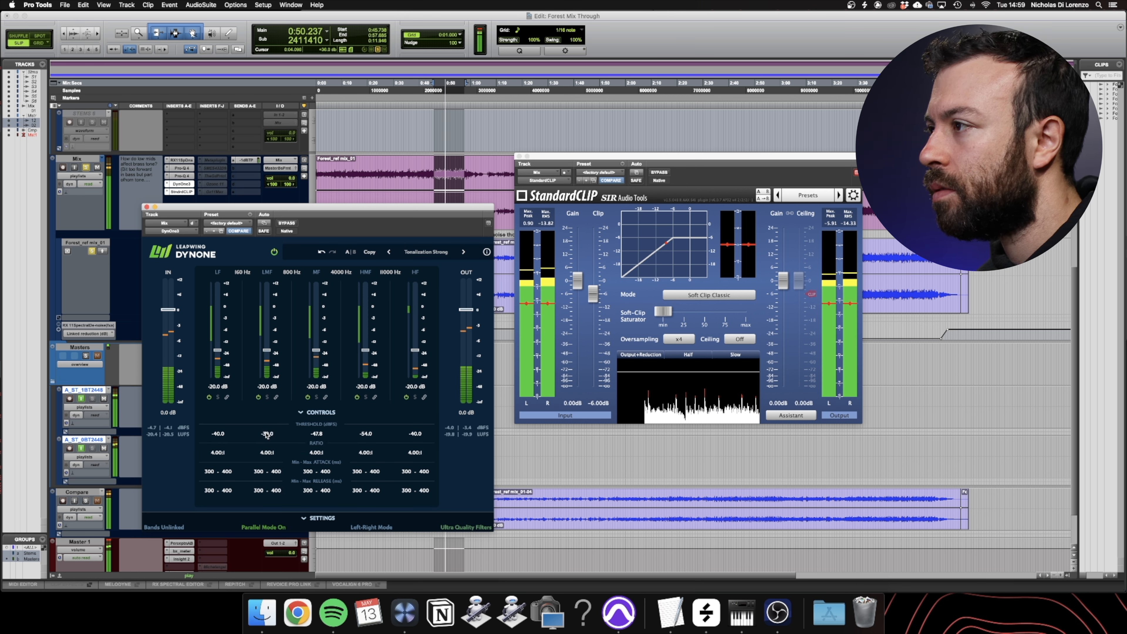
pyautogui.click(415, 434)
pyautogui.write('-52')
pyautogui.press('Return')
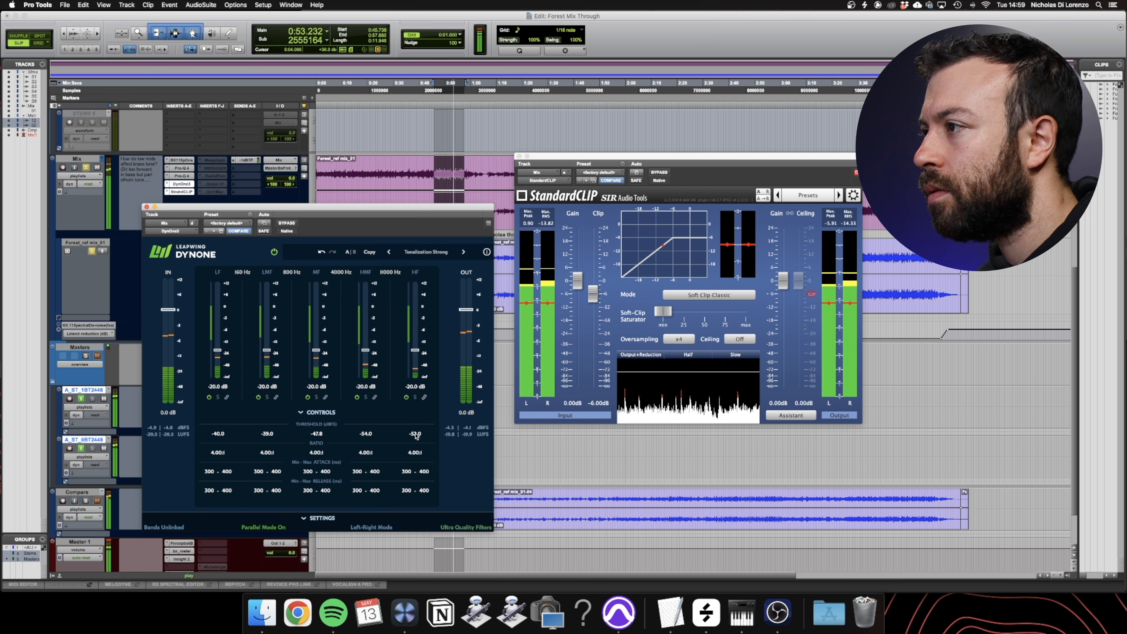
# Relink the bands to pull all their gains down to -Inf dB, and unlink them to set the LMF gain to -24 dB.
pyautogui.click(326, 397)
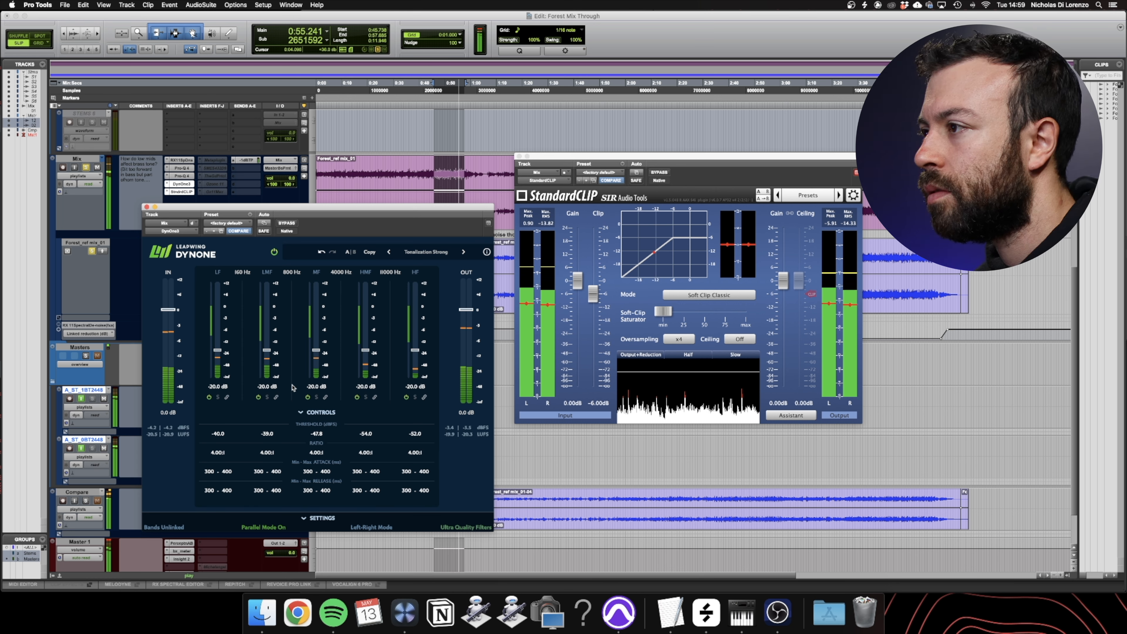
pyautogui.moveTo(316, 352); pyautogui.dragTo(316, 378)
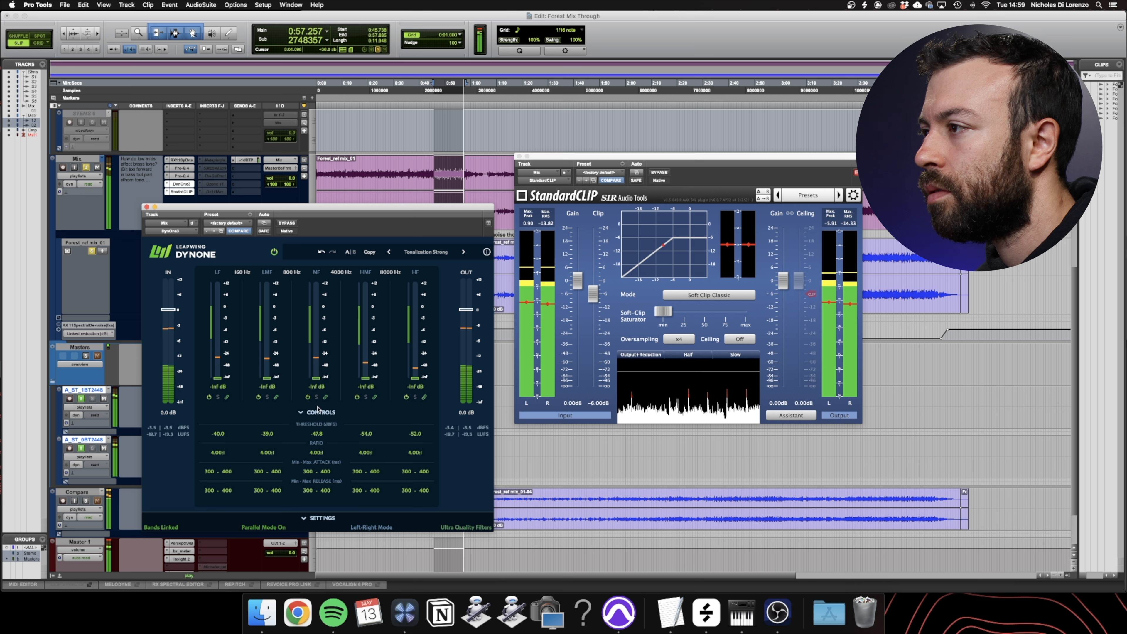
pyautogui.click(274, 398)
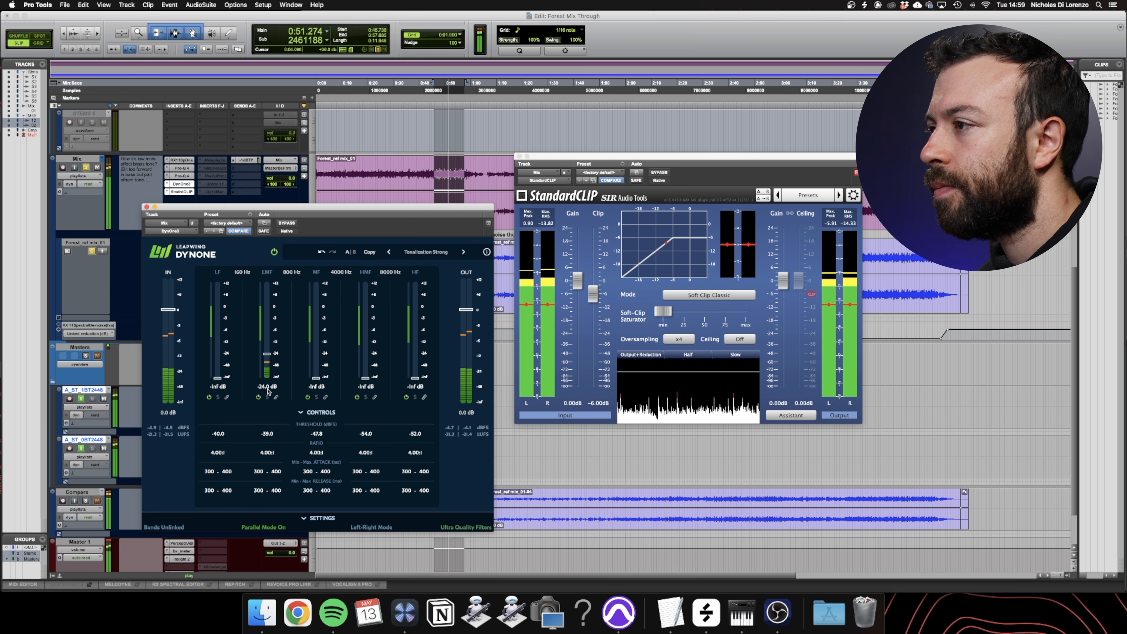
# Set the MF band's gain to -28 dB and the HMF band's gain to -18 dB.
pyautogui.write('-28')
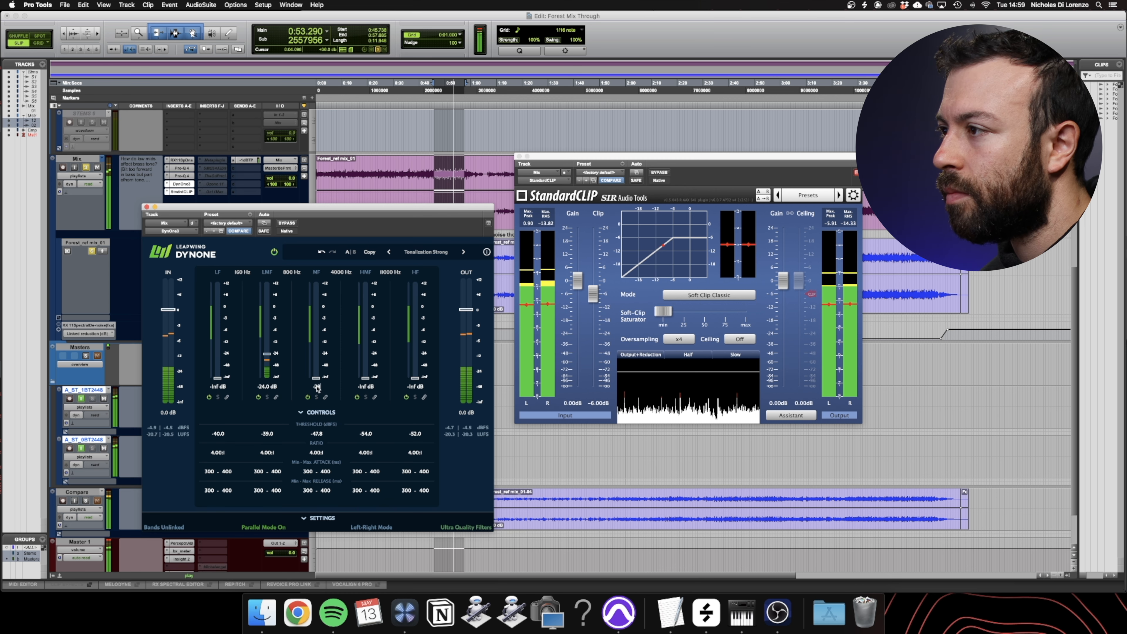
pyautogui.press('Return')
pyautogui.click(360, 388)
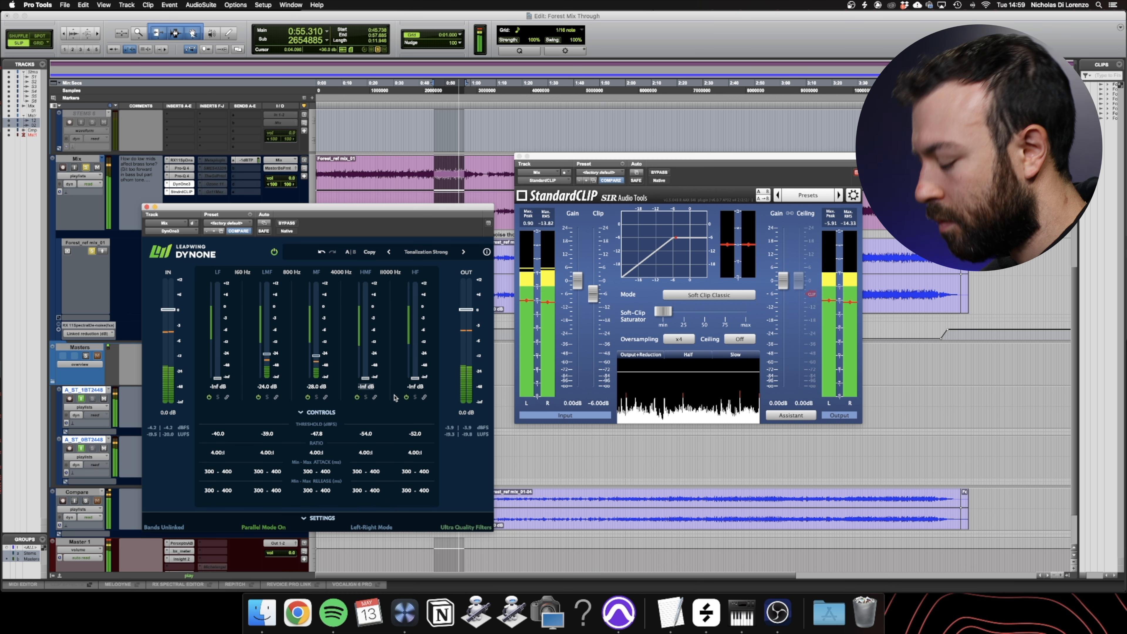
pyautogui.write('-20')
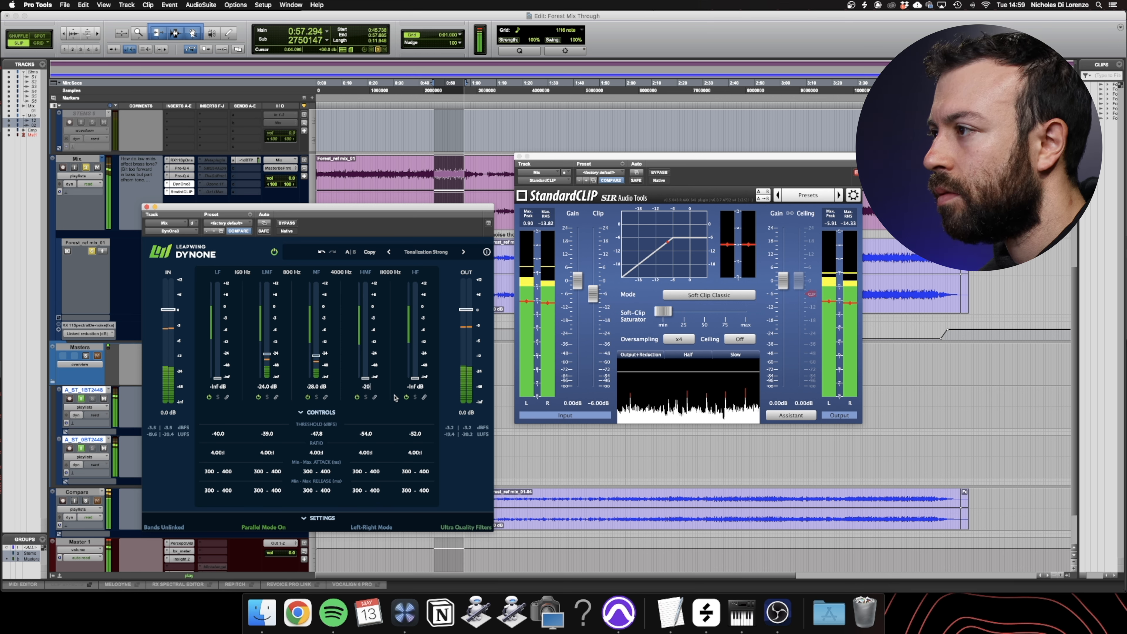
pyautogui.press('Return')
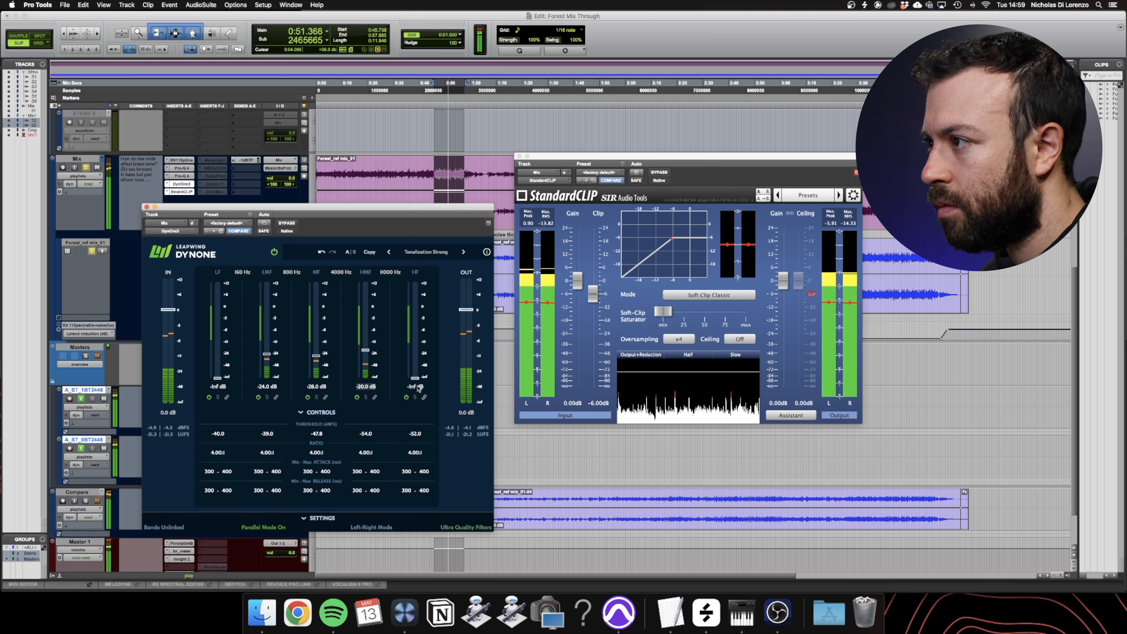
pyautogui.write('-18')
pyautogui.press('Return')
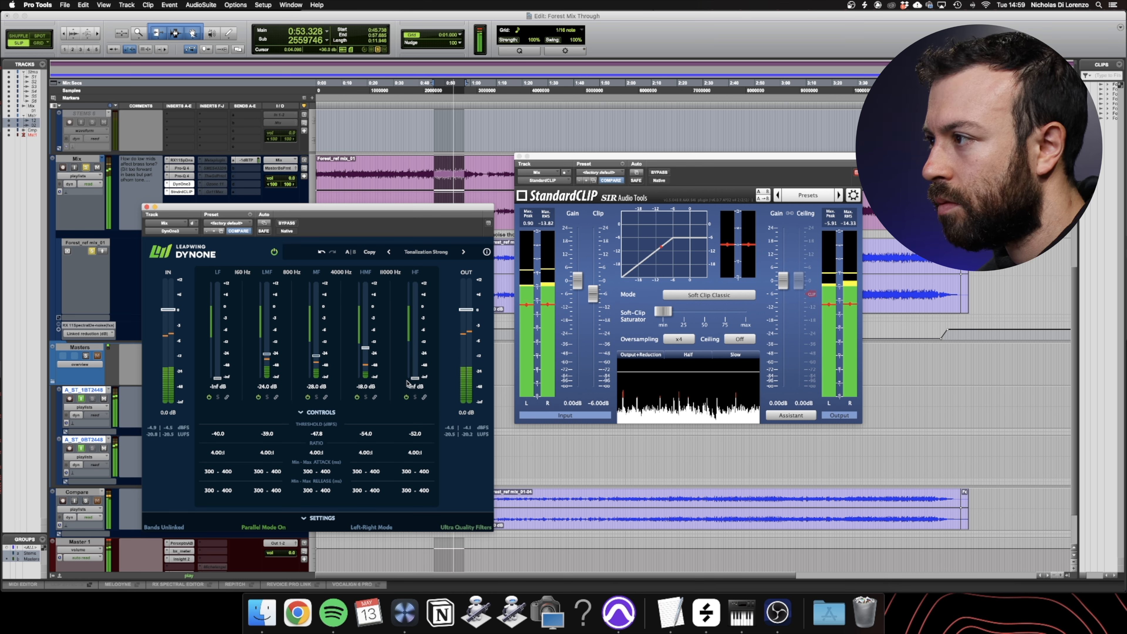
# Set the HF band's gain to -20 dB and the LF band's gain to -22 dB.
pyautogui.moveTo(409, 386); pyautogui.dragTo(407, 383)
pyautogui.doubleClick(410, 386)
pyautogui.write('-20')
pyautogui.press('Return')
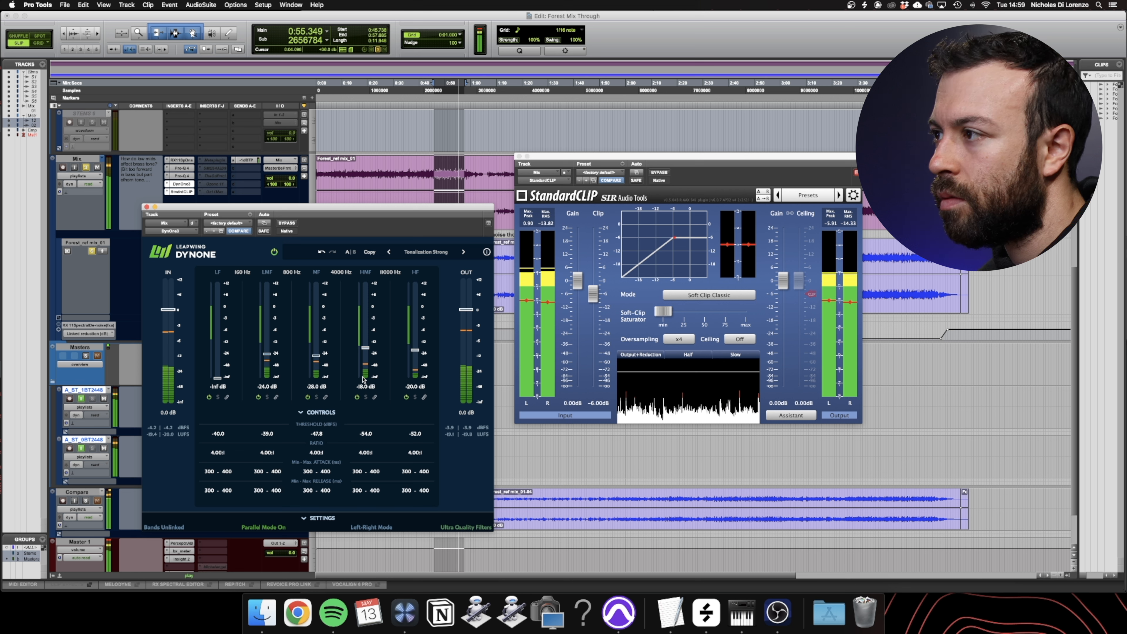
pyautogui.doubleClick(214, 387)
pyautogui.write('-20')
pyautogui.press('Return')
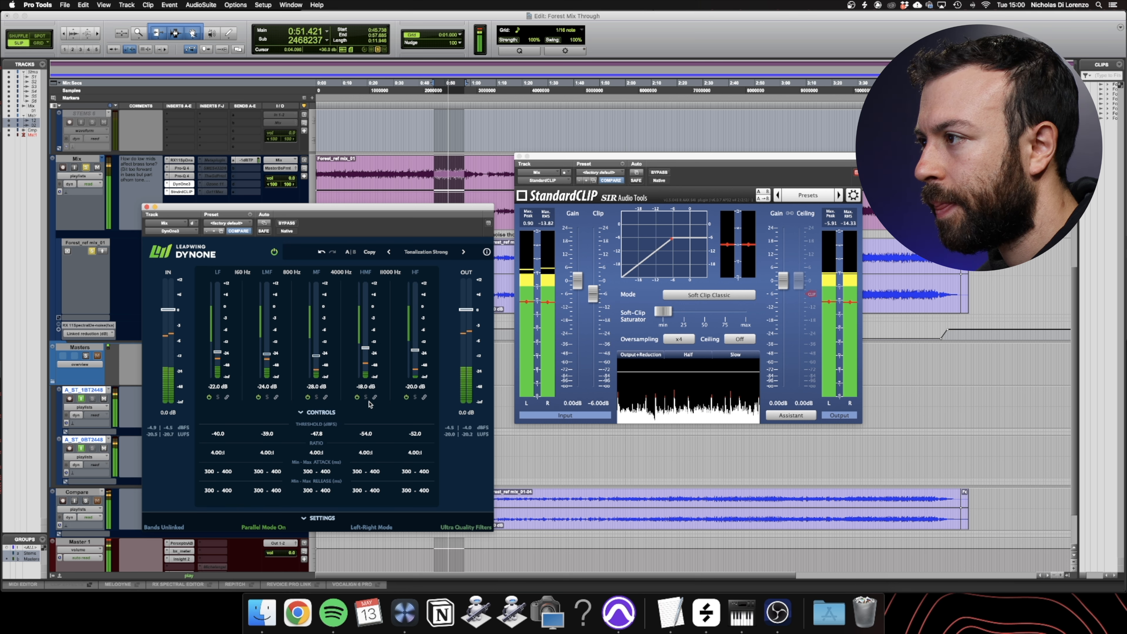
# Compare the mix with DynOne bypassed and active, and raise all linked band gains together, bringing the HMF band to -14 dB.
pyautogui.click(292, 223)
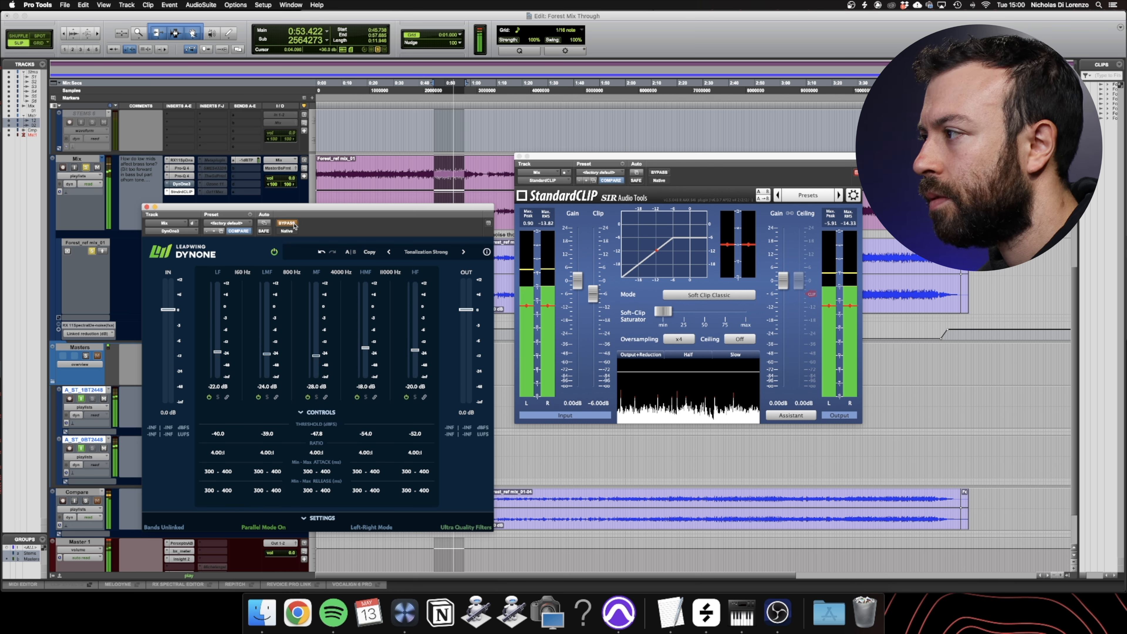
pyautogui.click(286, 223)
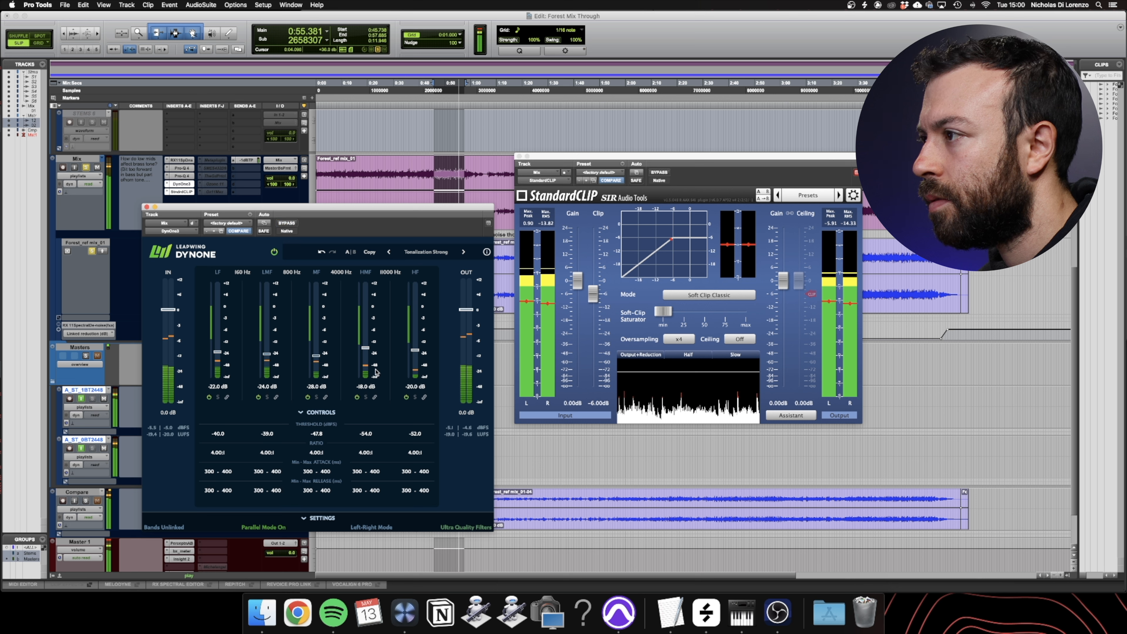
pyautogui.click(374, 397)
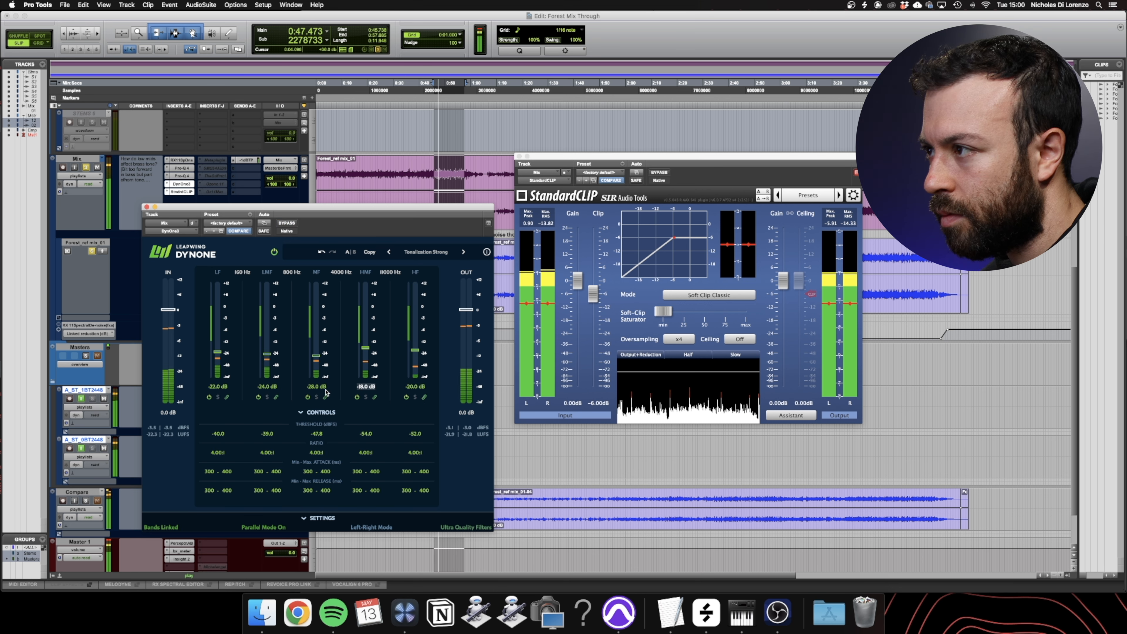
pyautogui.press('Return')
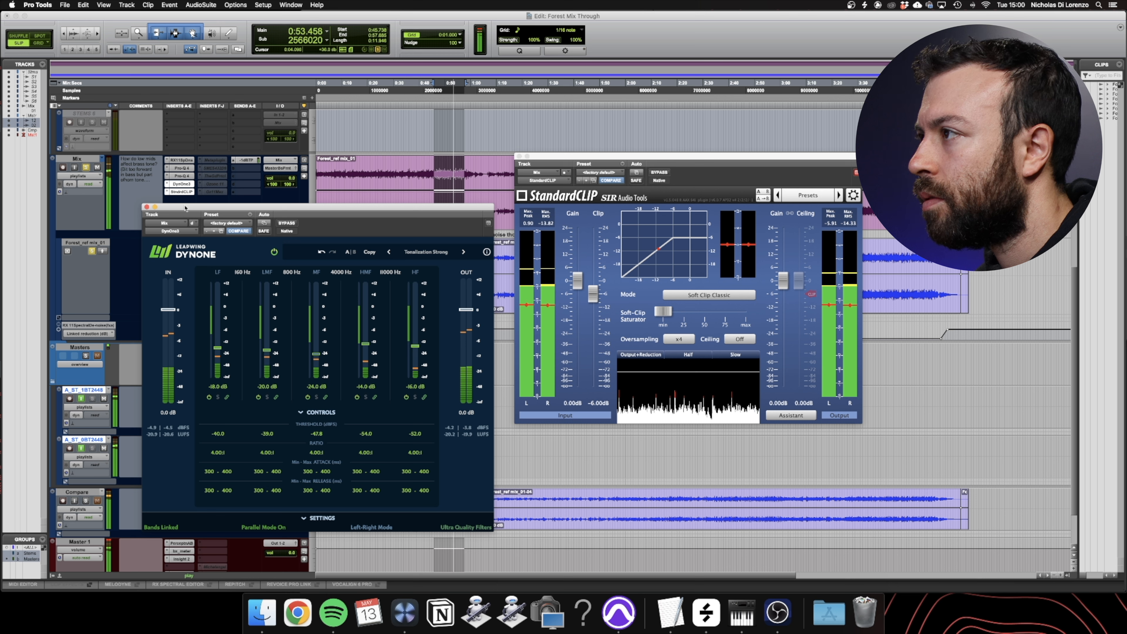
# Select the section from about 0:47.8 to 0:49.8 and play it with StandardCLIP bypassed.
pyautogui.press('space')
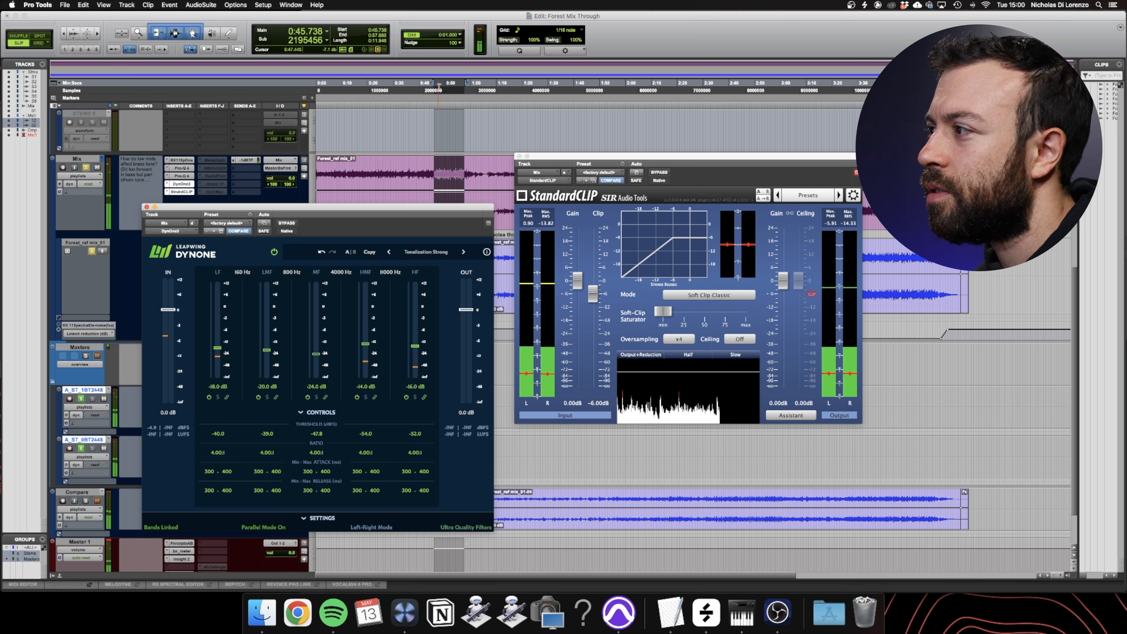
pyautogui.moveTo(439, 87); pyautogui.dragTo(445, 87)
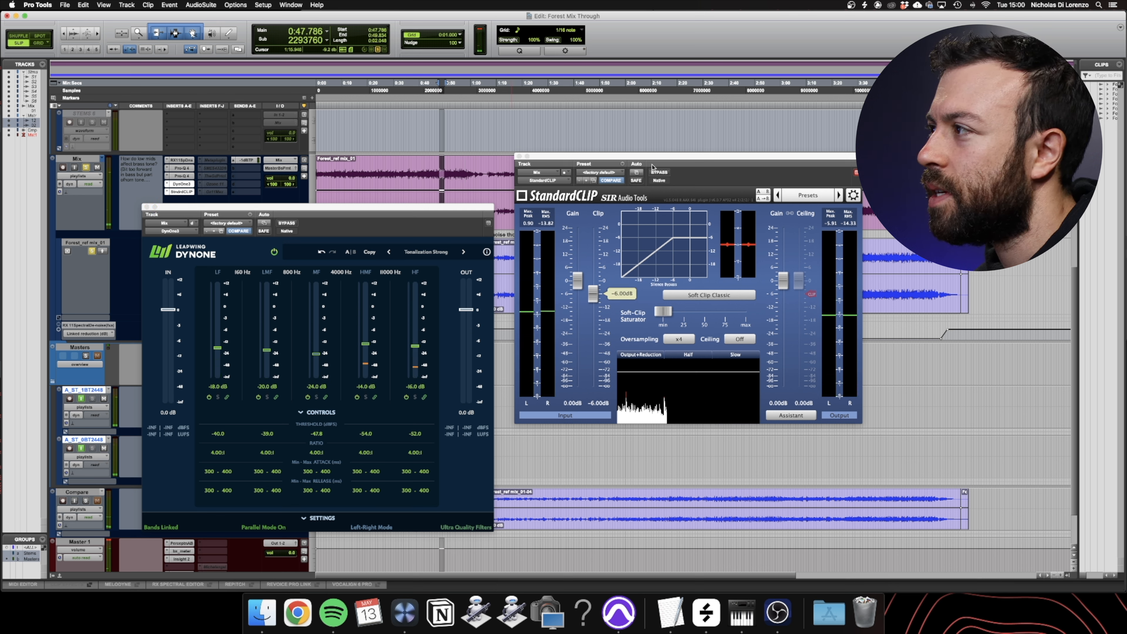
pyautogui.click(659, 172)
pyautogui.press('space')
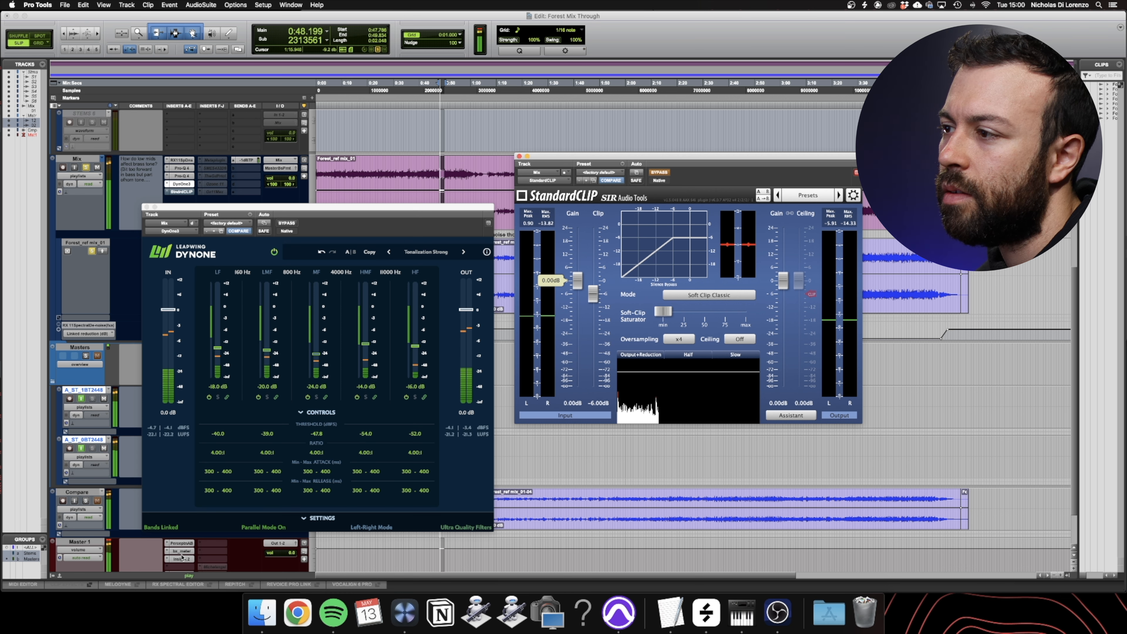
# Open Insight 2 on Master 1 beside DynOne and set DynOne's output level to -0.7 dB, checking it against bypass.
pyautogui.click(180, 559)
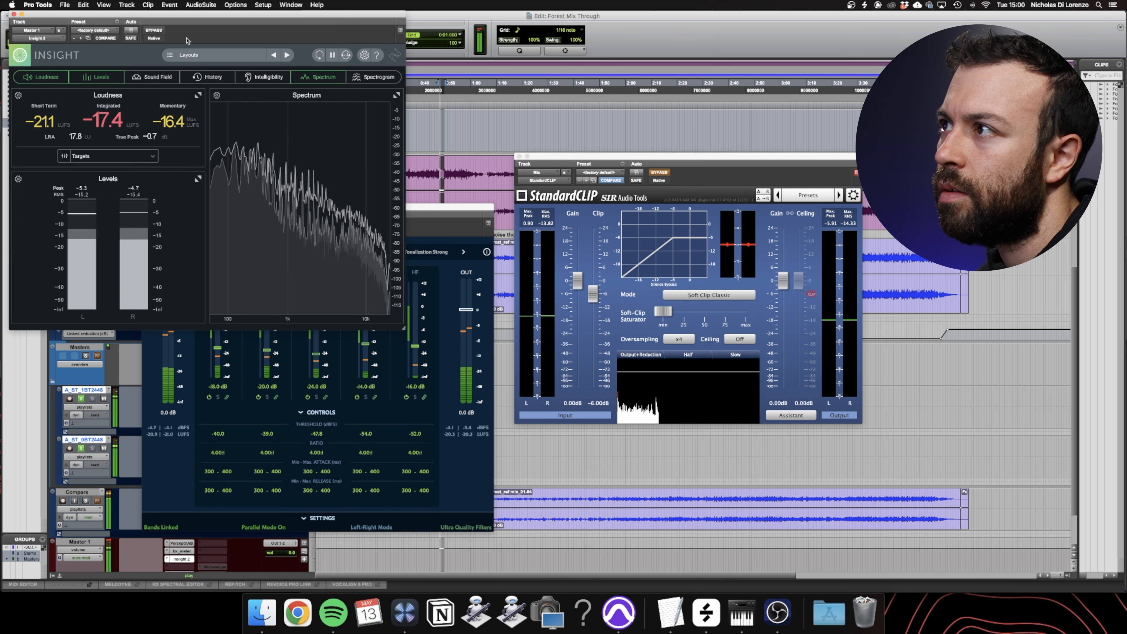
pyautogui.moveTo(174, 17); pyautogui.dragTo(663, 149)
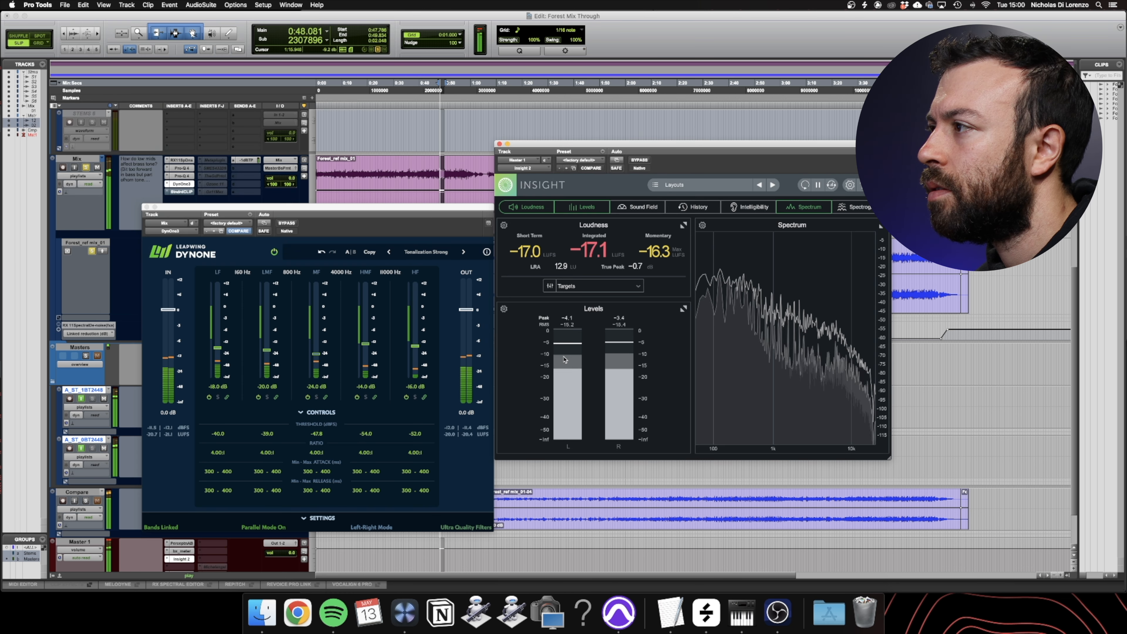
pyautogui.click(292, 224)
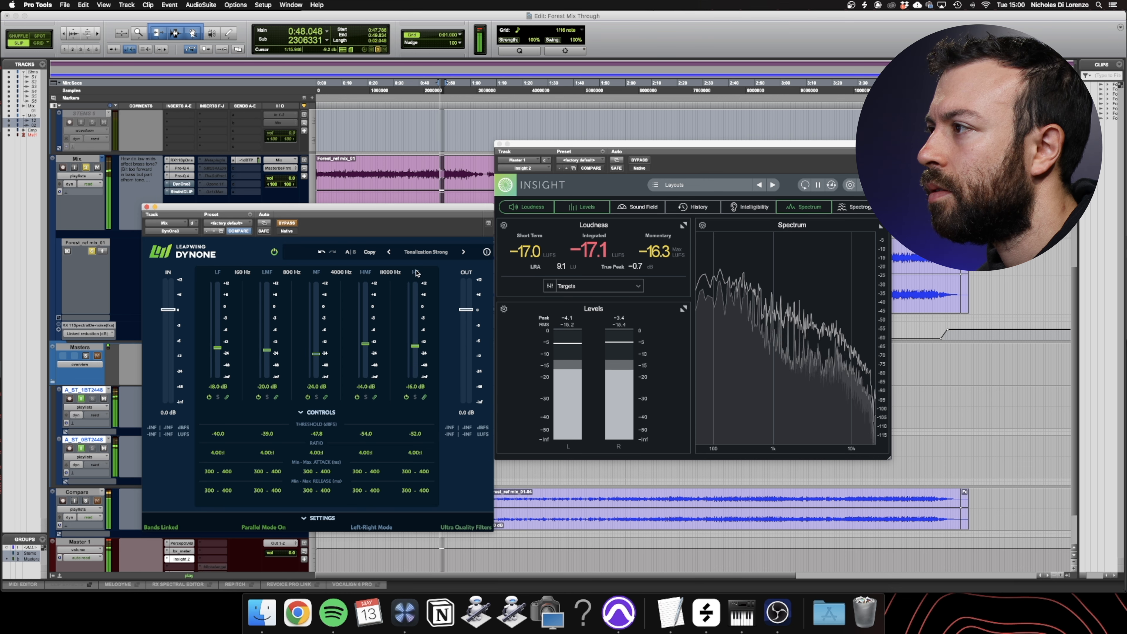
pyautogui.moveTo(464, 313); pyautogui.dragTo(467, 315)
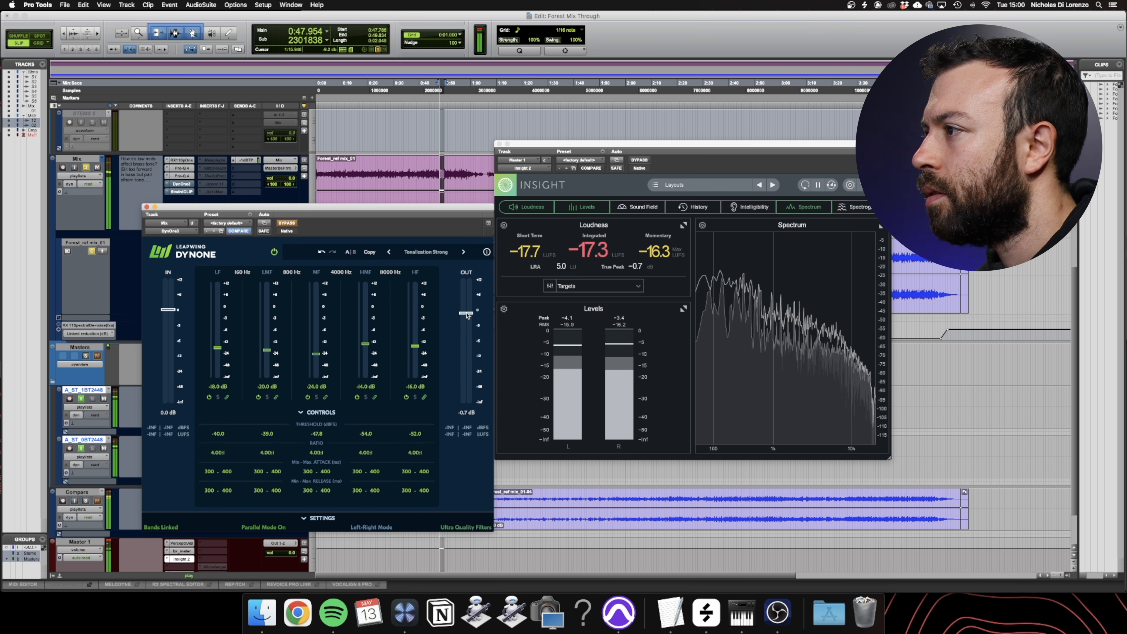
pyautogui.click(286, 223)
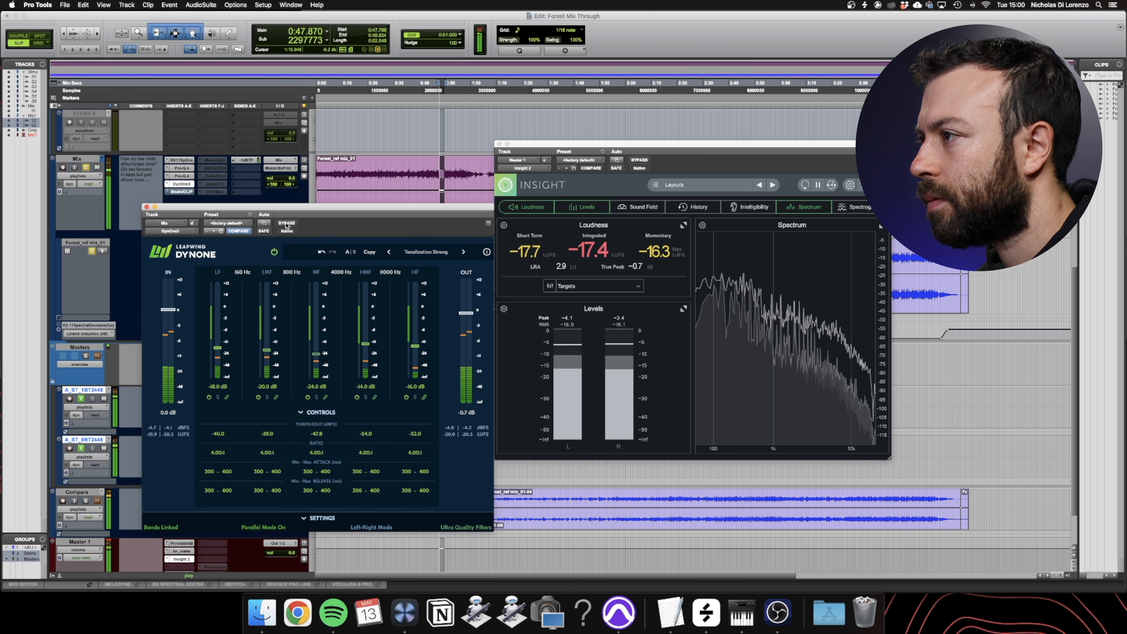
# Unlink the DynOne bands and set the HMF gain to -17 dB and the HF gain to -19 dB.
pyautogui.click(376, 398)
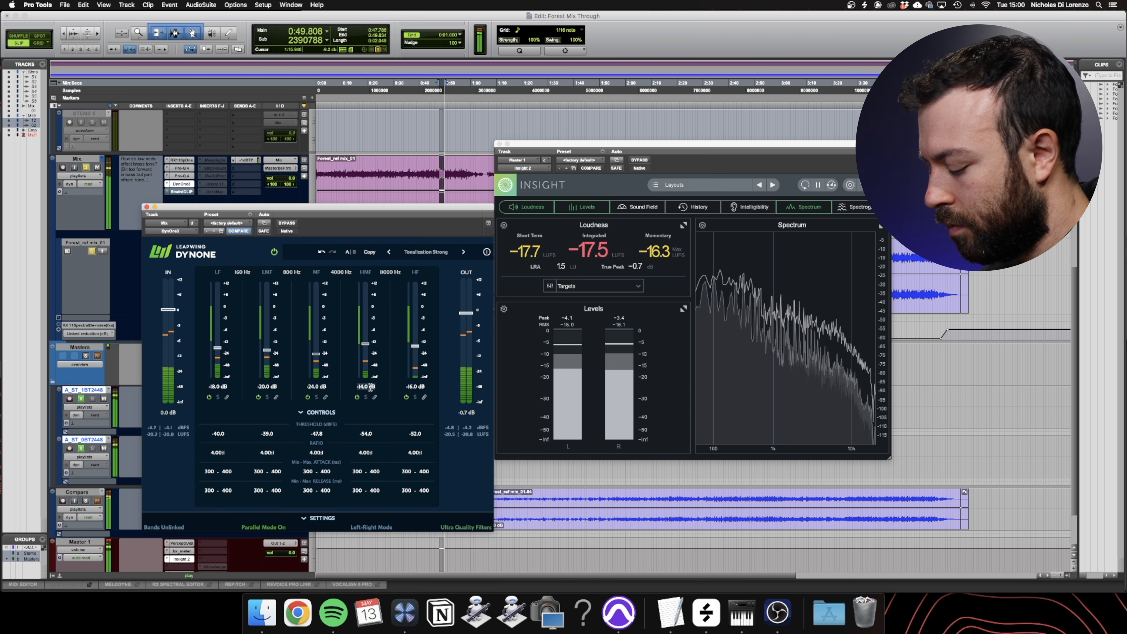
pyautogui.moveTo(369, 387); pyautogui.dragTo(372, 390)
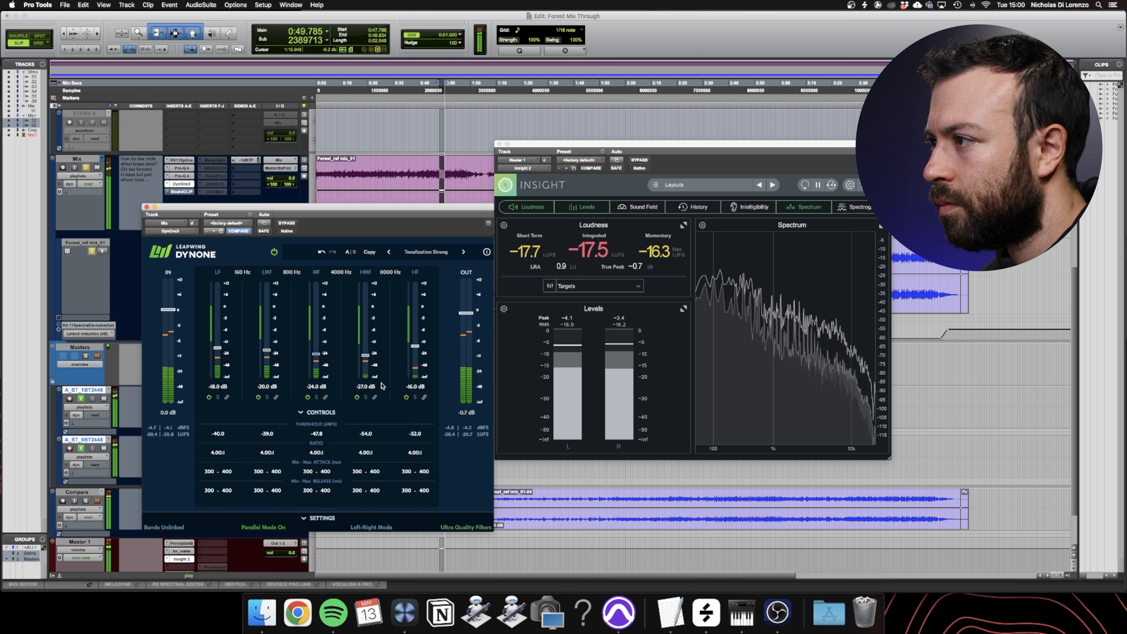
pyautogui.doubleClick(369, 386)
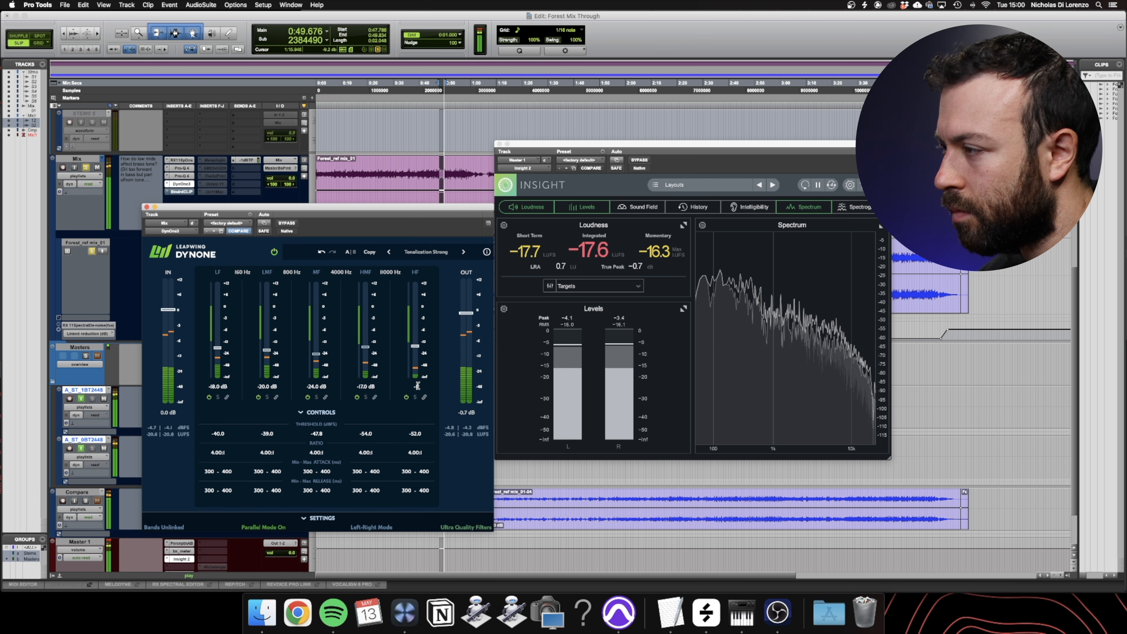
pyautogui.moveTo(417, 386); pyautogui.dragTo(420, 389)
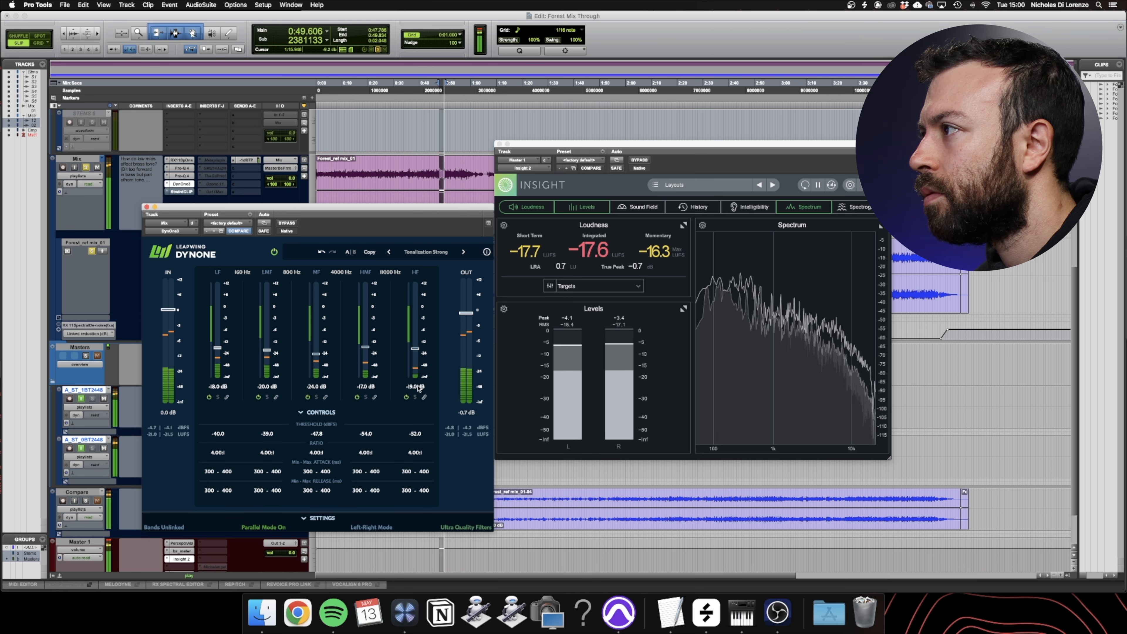
# Play the mix from about 0:41.6 to compare DynOne bypassed and active.
pyautogui.click(287, 224)
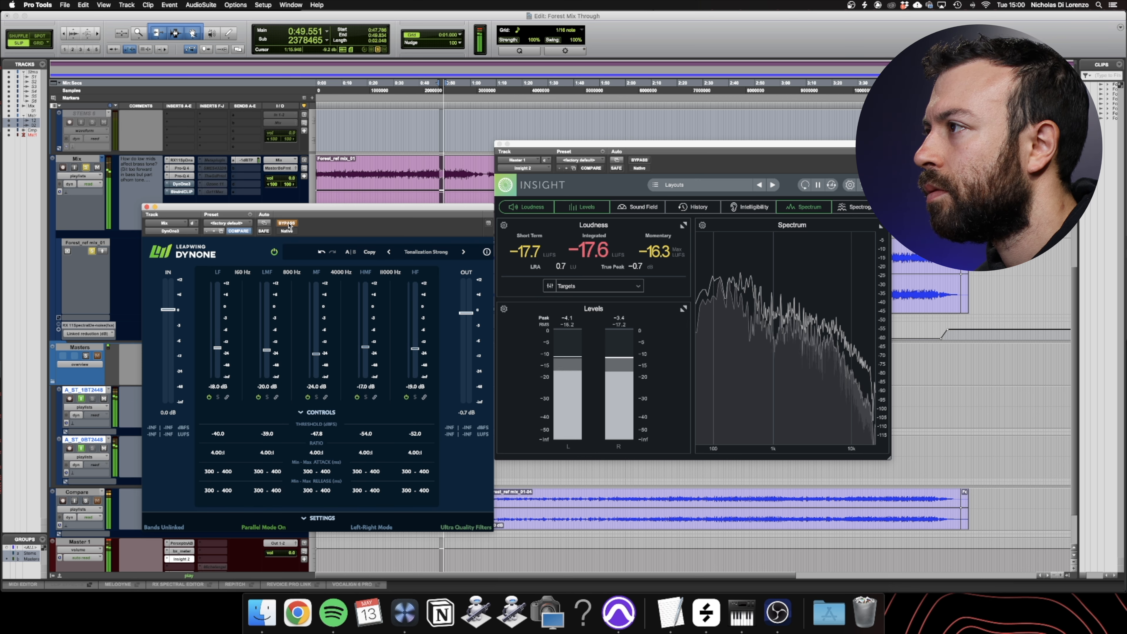
pyautogui.click(425, 102)
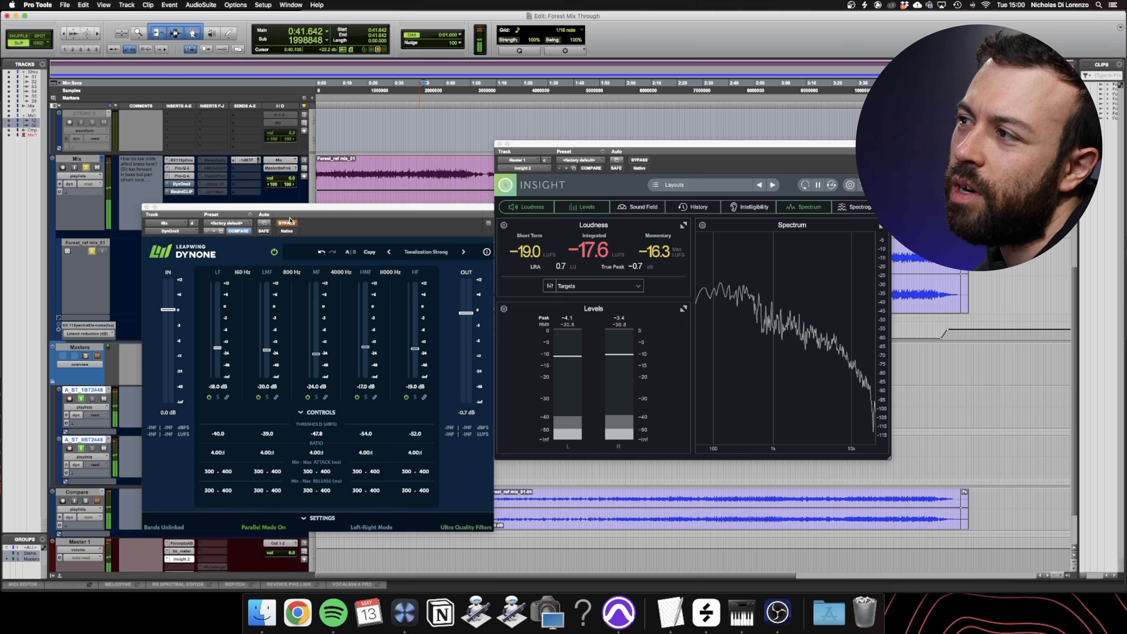
pyautogui.press('space')
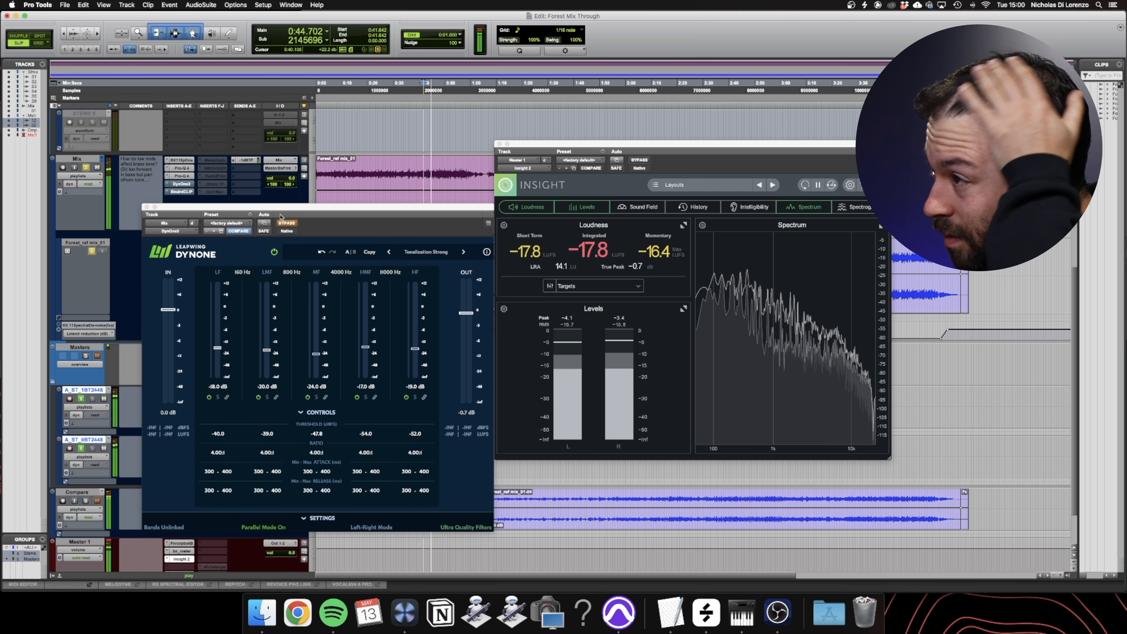
pyautogui.click(293, 224)
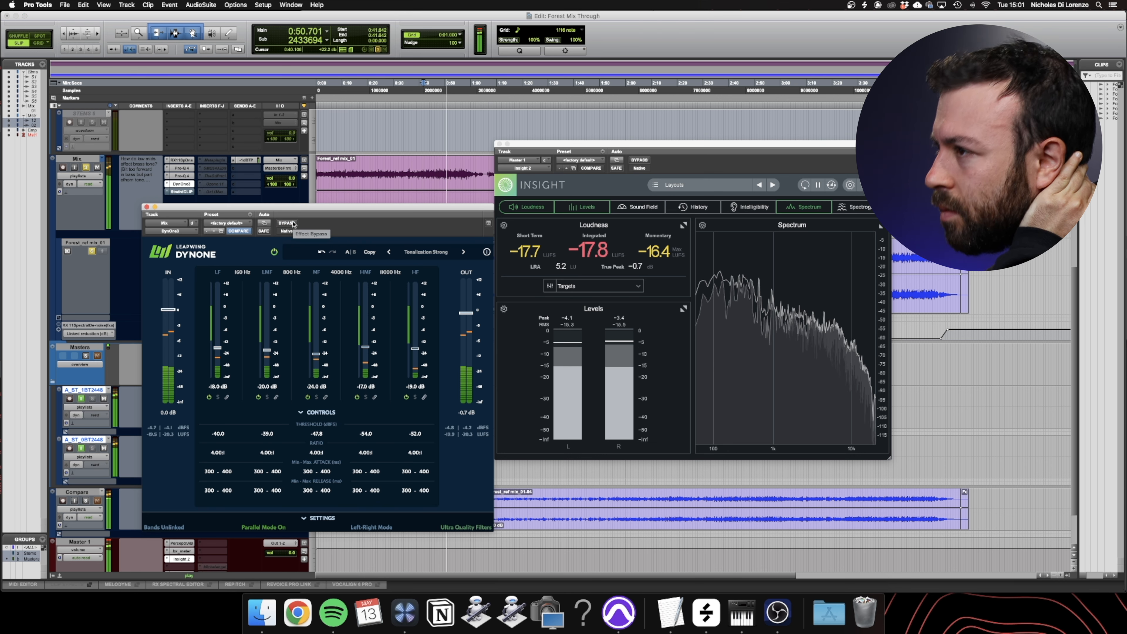
# Move the Insight window clear of StandardCLIP and take StandardCLIP out of bypass.
pyautogui.click(521, 147)
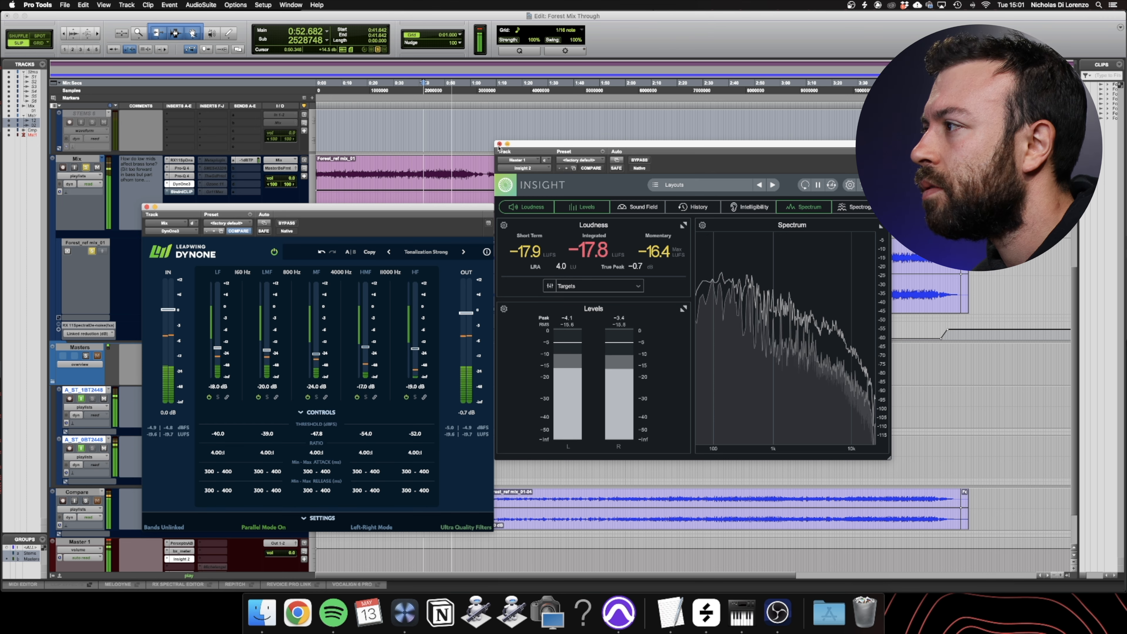
pyautogui.moveTo(521, 149); pyautogui.dragTo(632, 243)
pyautogui.click(660, 172)
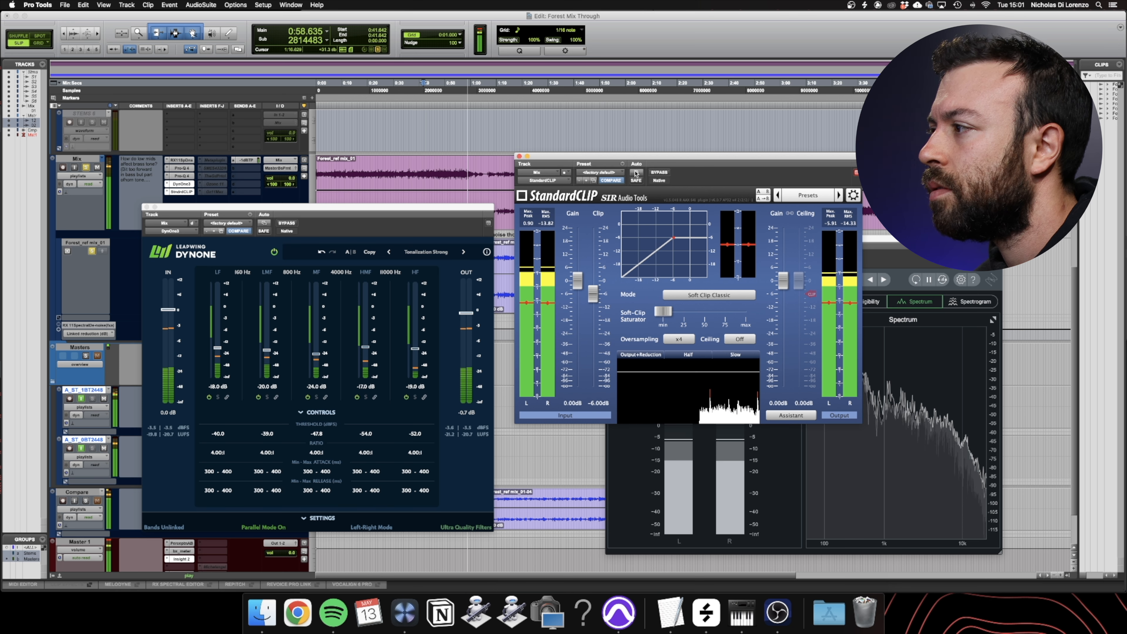
# Set the LMF band's gain to -18 dB and compare DynOne bypassed and active from about 0:45.
pyautogui.click(267, 389)
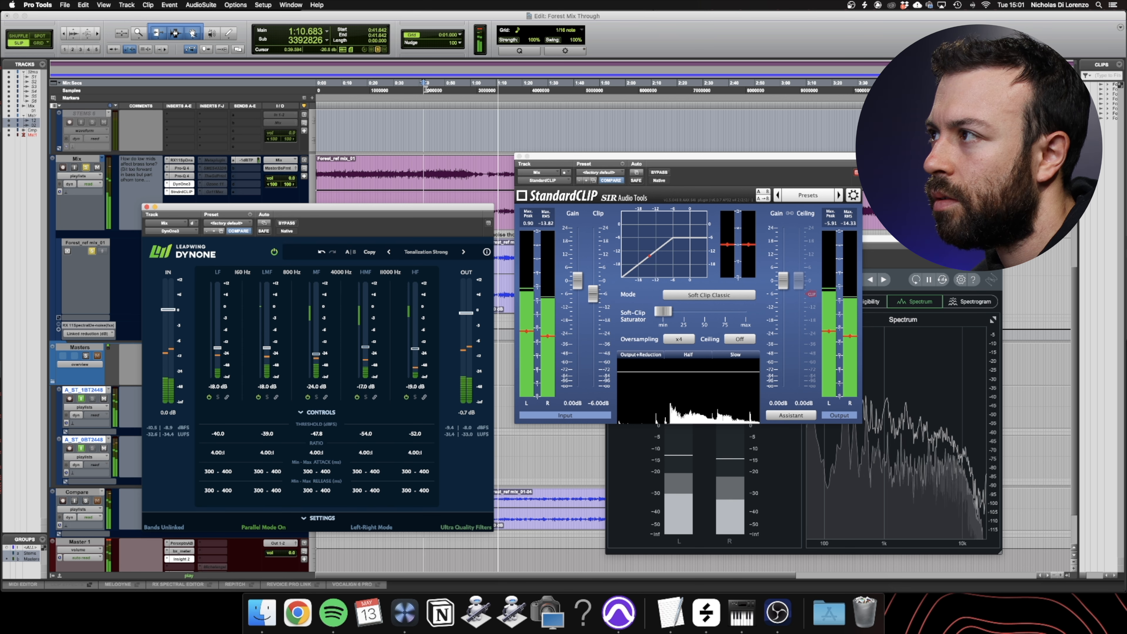
pyautogui.click(433, 84)
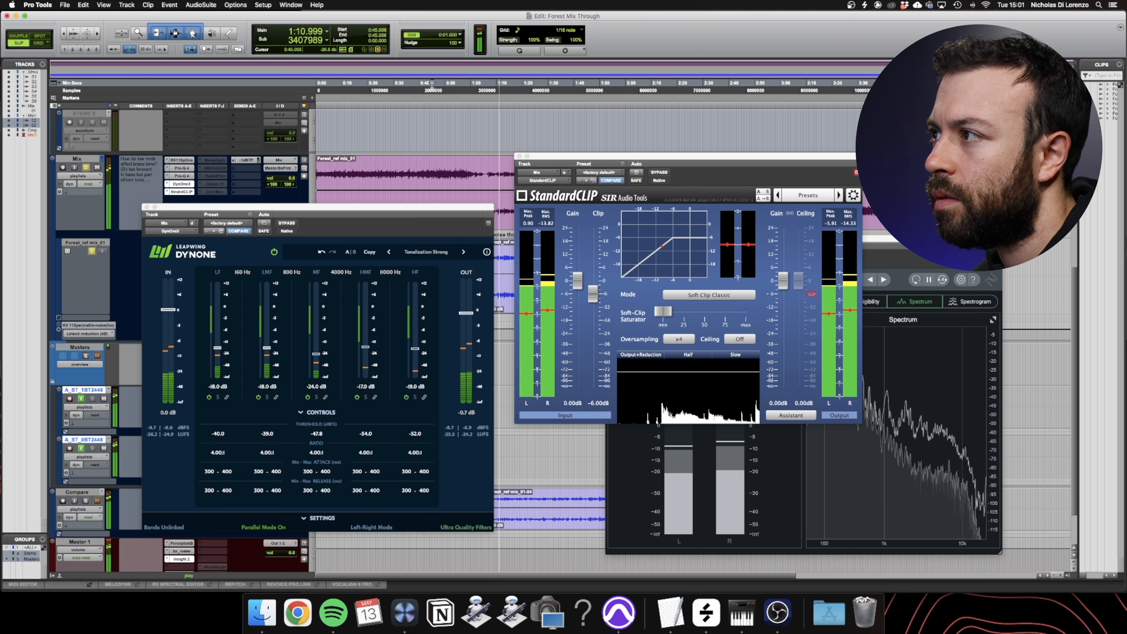
pyautogui.click(286, 223)
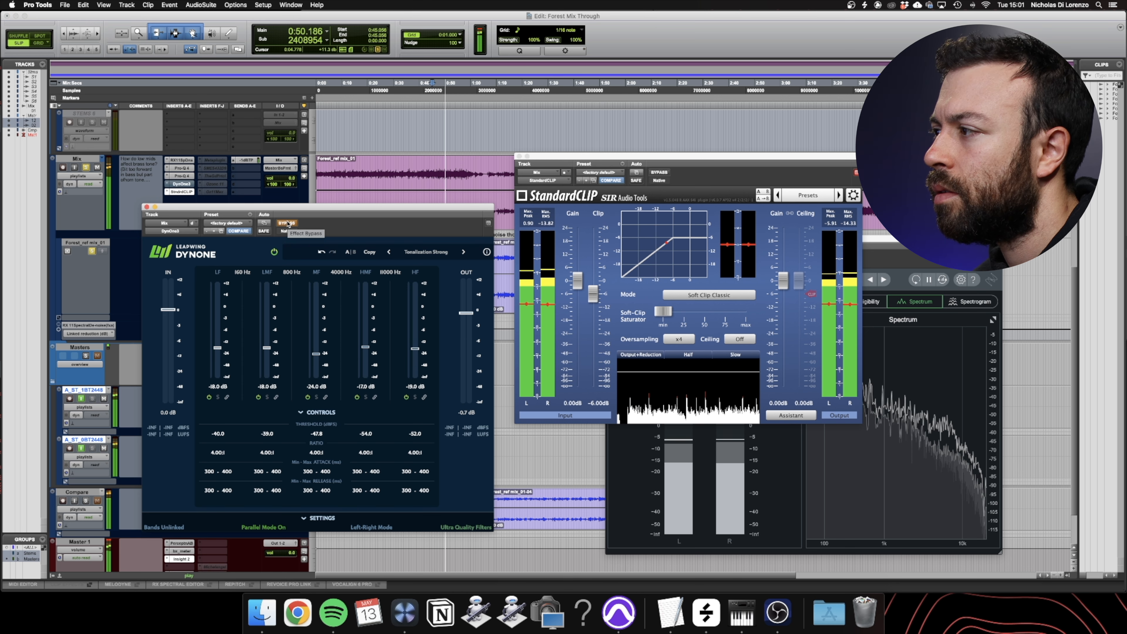
pyautogui.click(286, 223)
# Reopen StandardCLIP from the Mix track, set its oversampling to x1 and audition the mix.
pyautogui.click(519, 156)
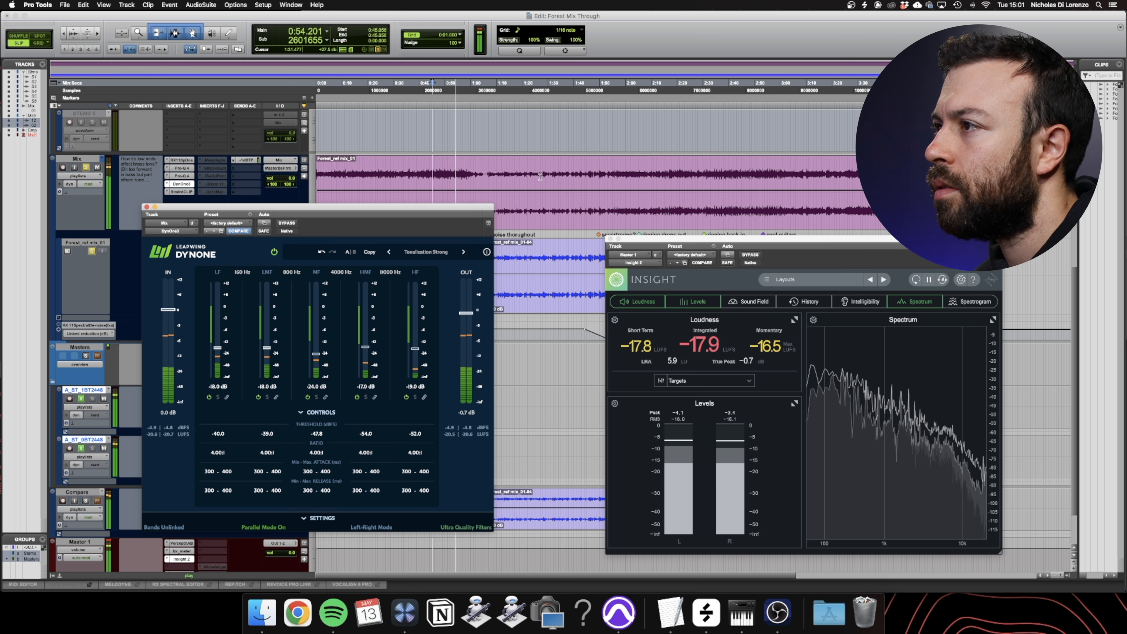
pyautogui.press('space')
pyautogui.click(187, 192)
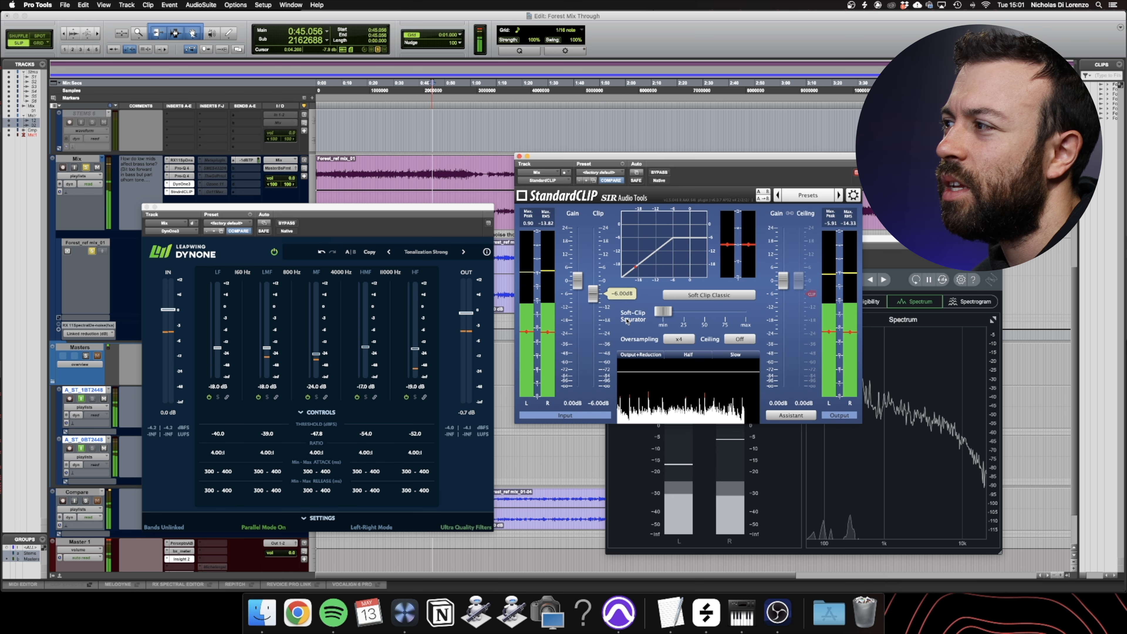
pyautogui.click(679, 339)
pyautogui.click(705, 364)
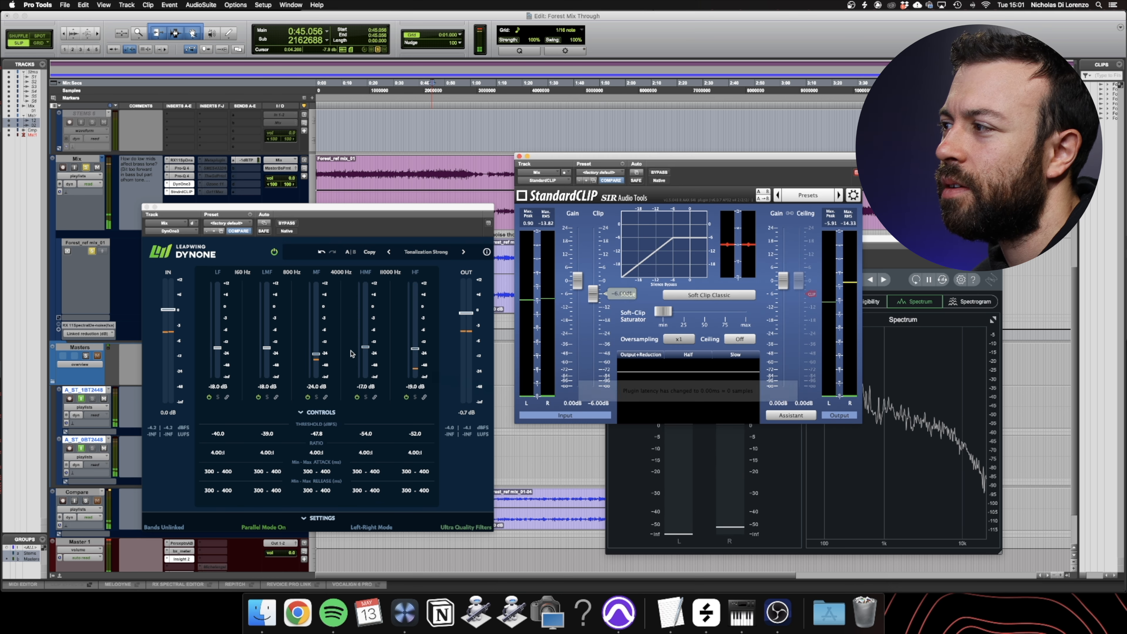
pyautogui.press('space')
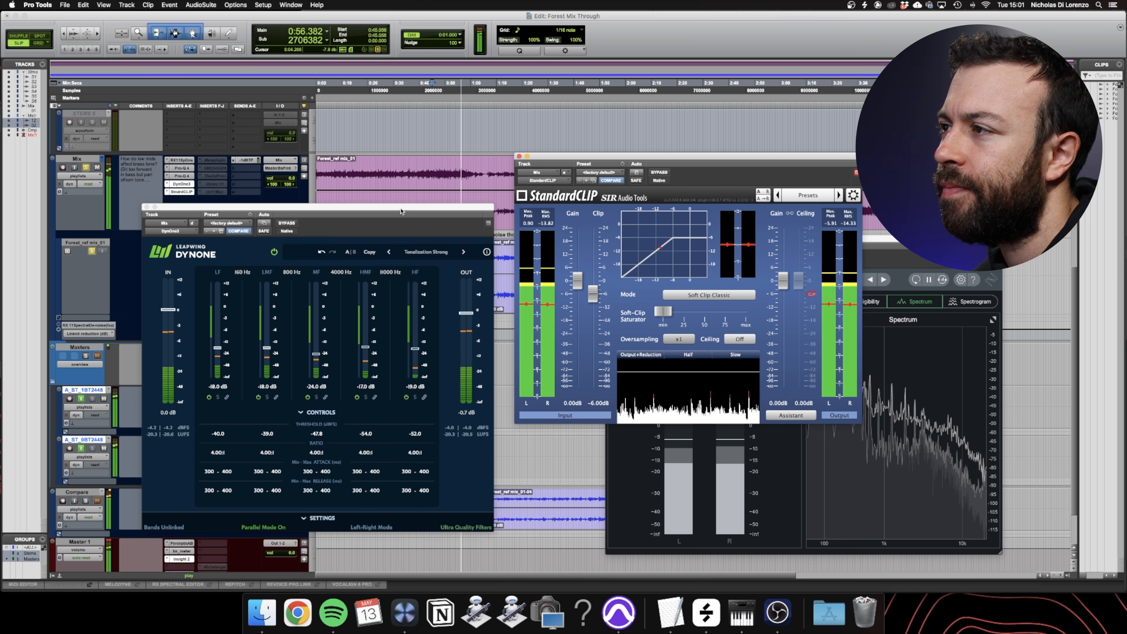
pyautogui.moveTo(770, 288)
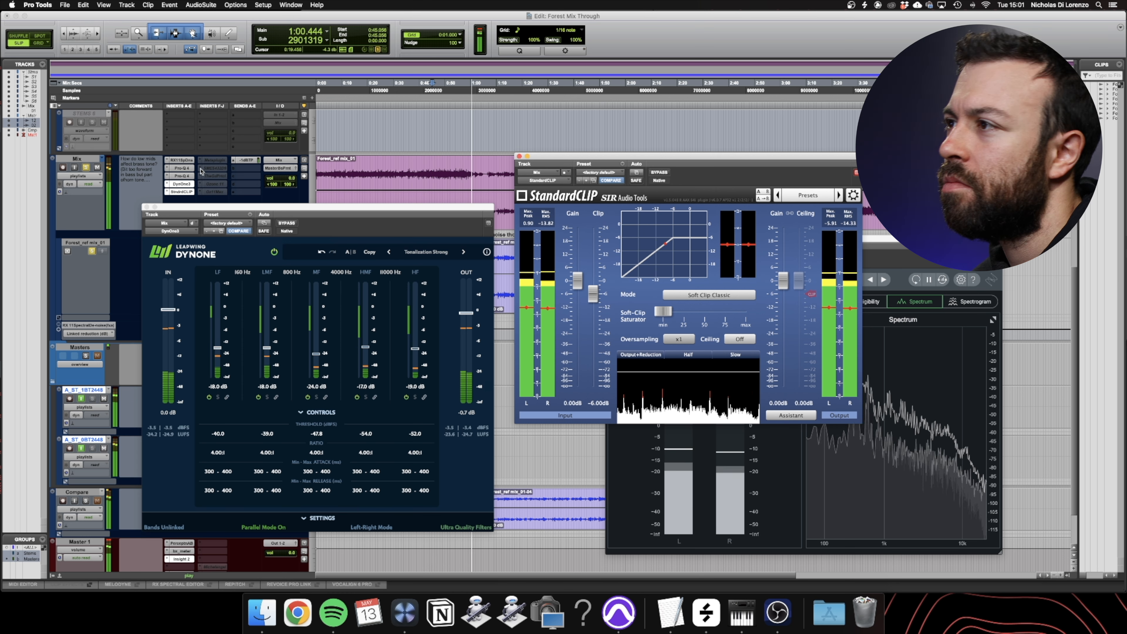
pyautogui.press('space')
pyautogui.click(212, 177)
pyautogui.click(210, 155)
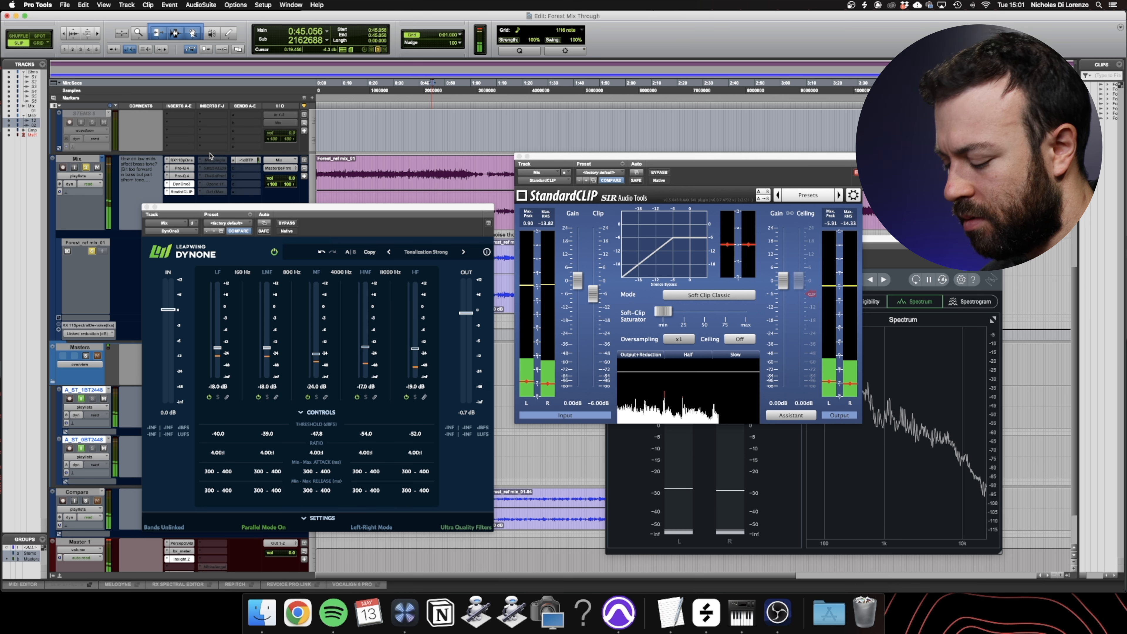
pyautogui.write('vi')
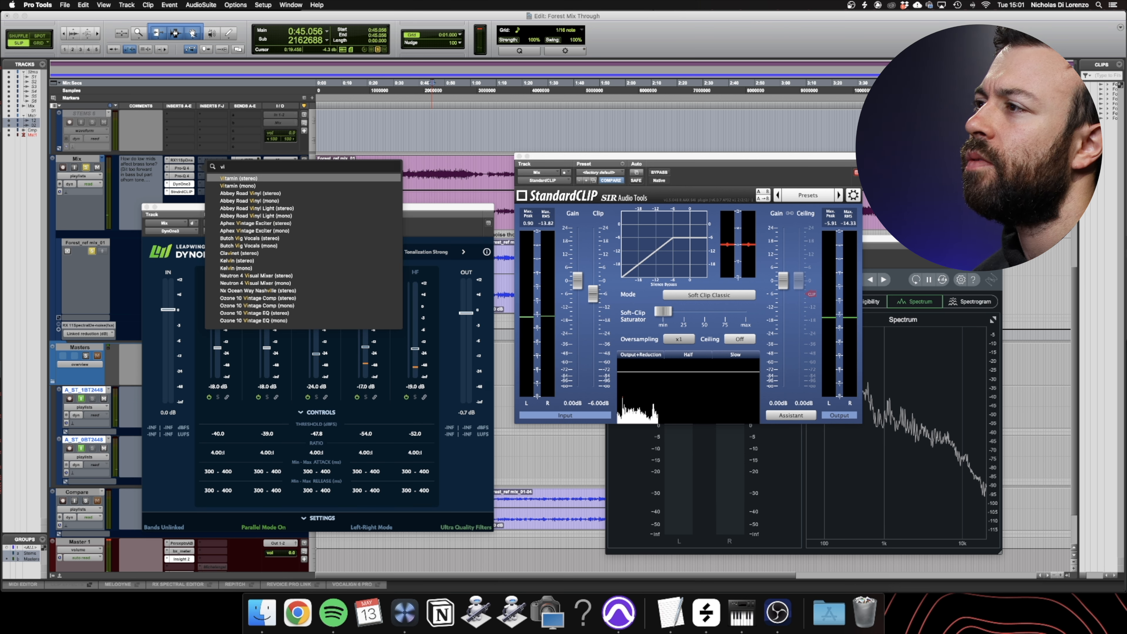
pyautogui.press('BackSpace')
pyautogui.press('BackSpace')
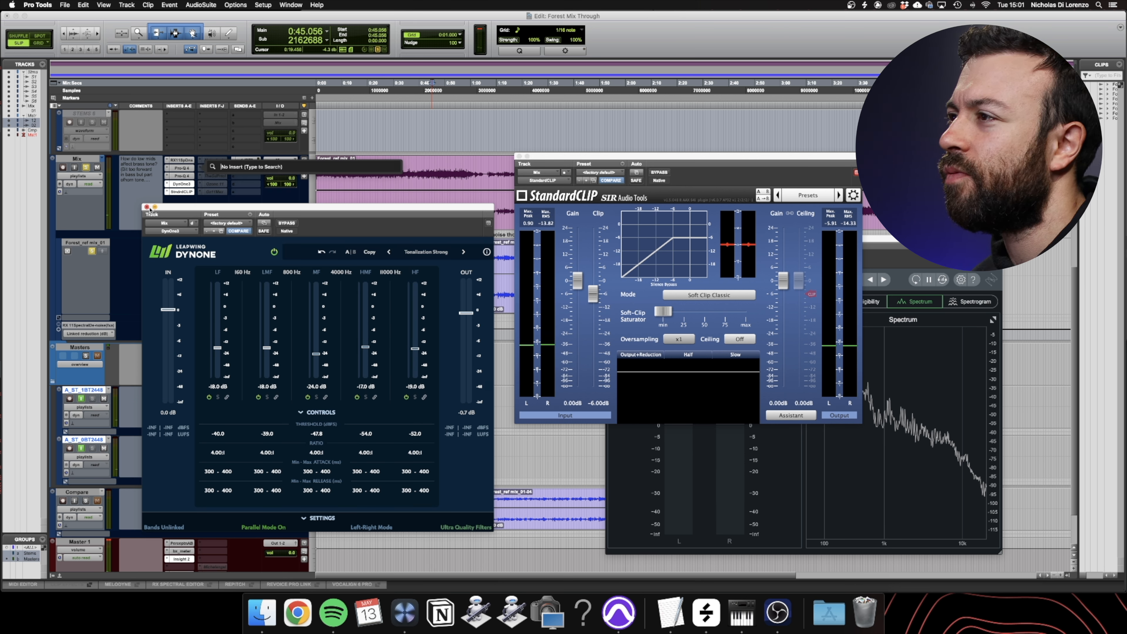
# Close the DynOne and StandardCLIP windows and select the section from about 0:50 to 0:51.5 on the timeline.
pyautogui.click(147, 207)
pyautogui.click(519, 157)
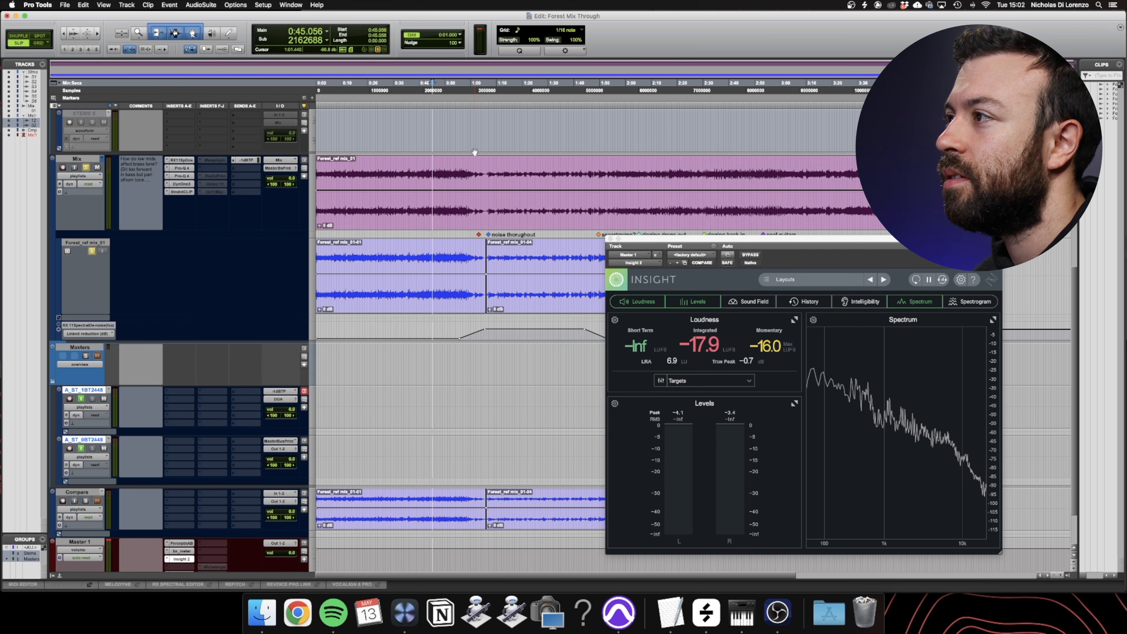
pyautogui.moveTo(450, 91); pyautogui.dragTo(445, 90)
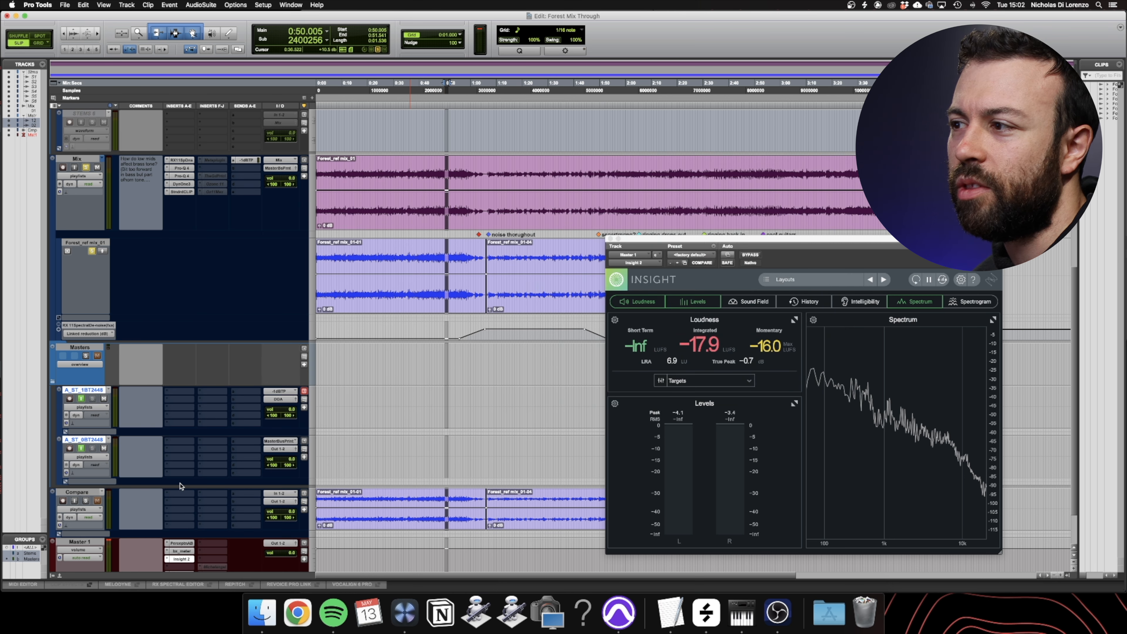
# Play the selected section on the Mix and Compare tracks, then lower the Compare track's volume to about -4.8 dB to level-match it.
pyautogui.press('space')
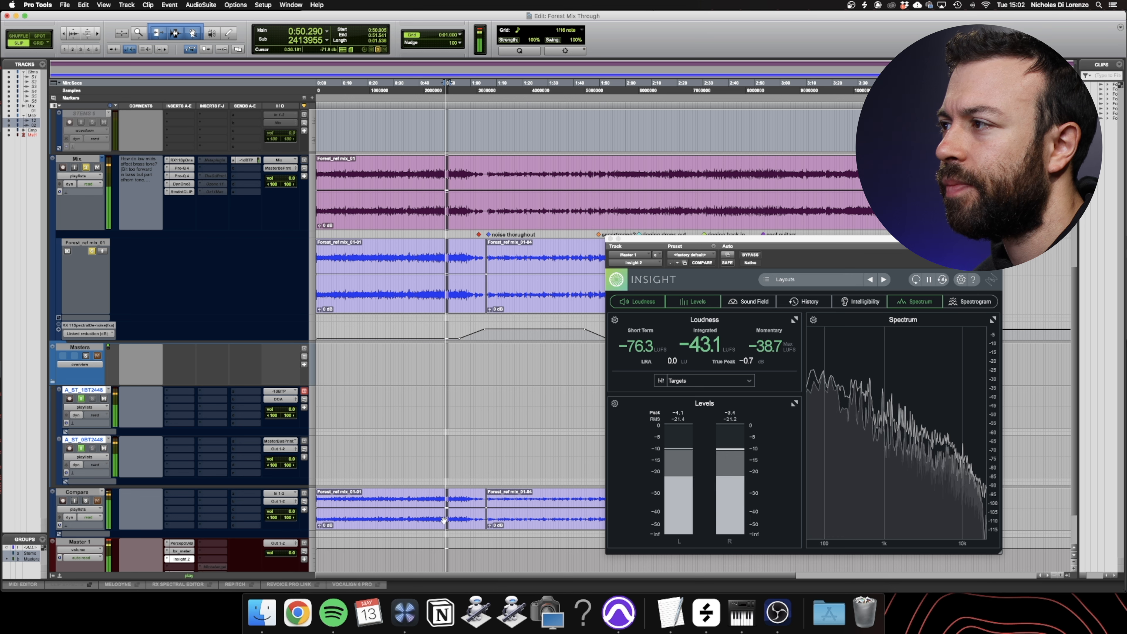
pyautogui.press('super+bracketright')
pyautogui.press('super+bracketright')
pyautogui.click(86, 500)
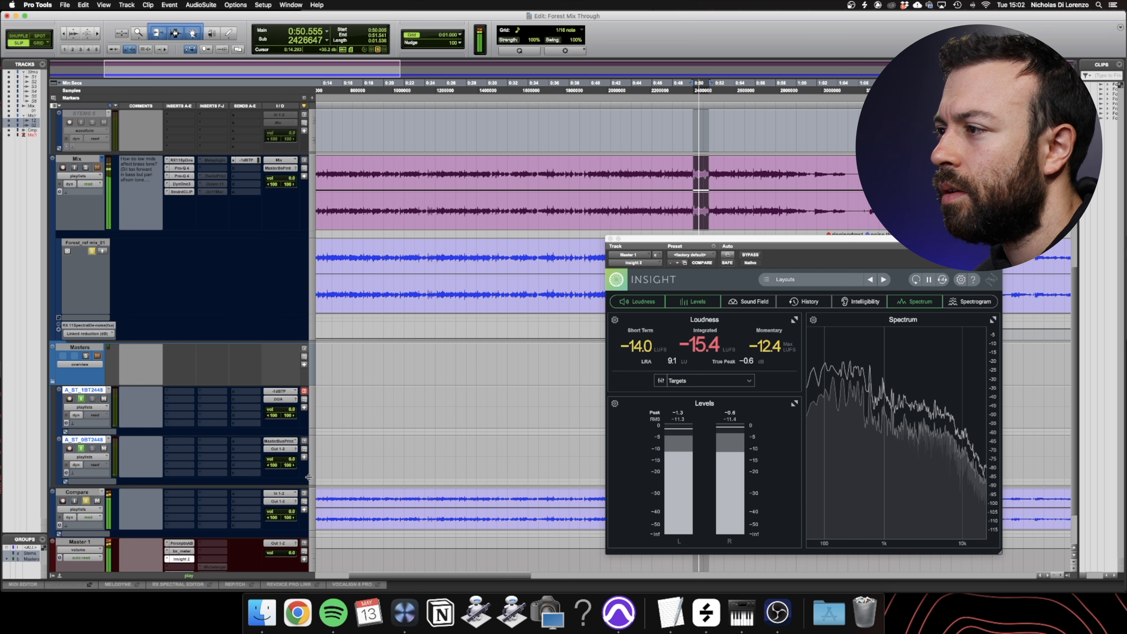
pyautogui.press('space')
pyautogui.moveTo(290, 459); pyautogui.dragTo(303, 445)
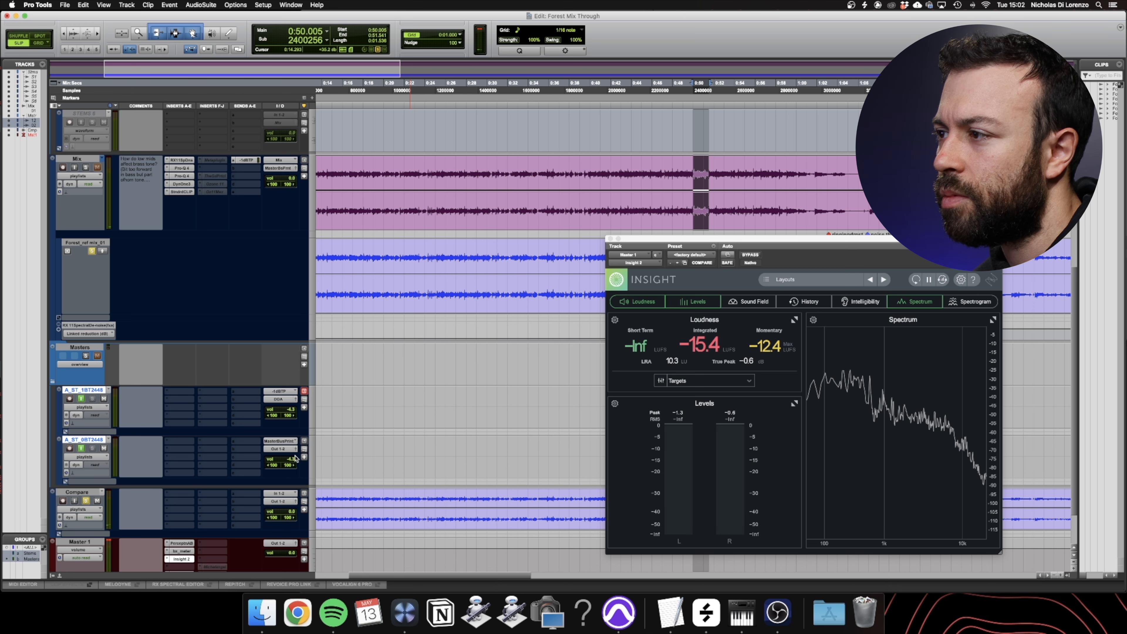
pyautogui.moveTo(293, 516); pyautogui.dragTo(296, 530)
# Place the playhead at about 0:46 and audition the level-matched Mix and Compare tracks from there.
pyautogui.press('r')
pyautogui.press('r')
pyautogui.press('r')
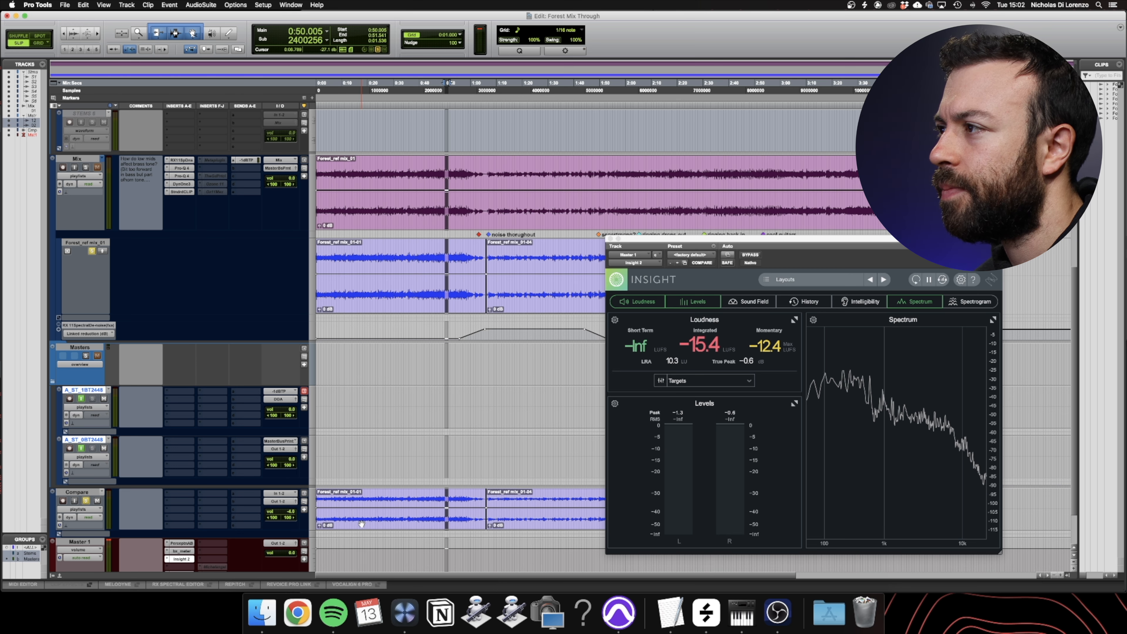
pyautogui.click(376, 84)
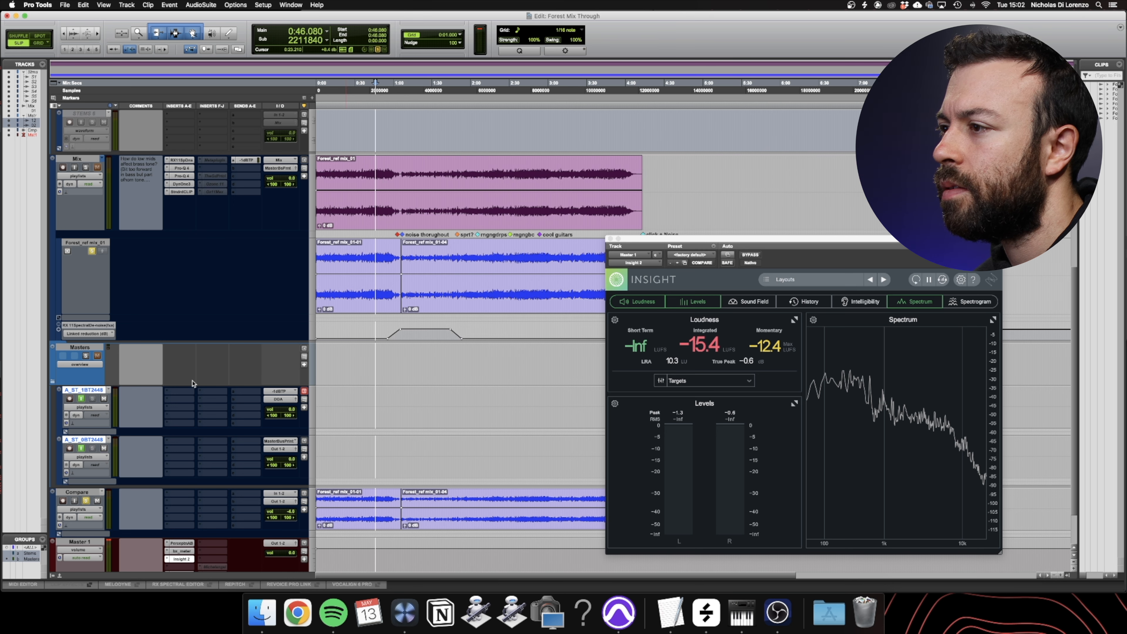
pyautogui.press('space')
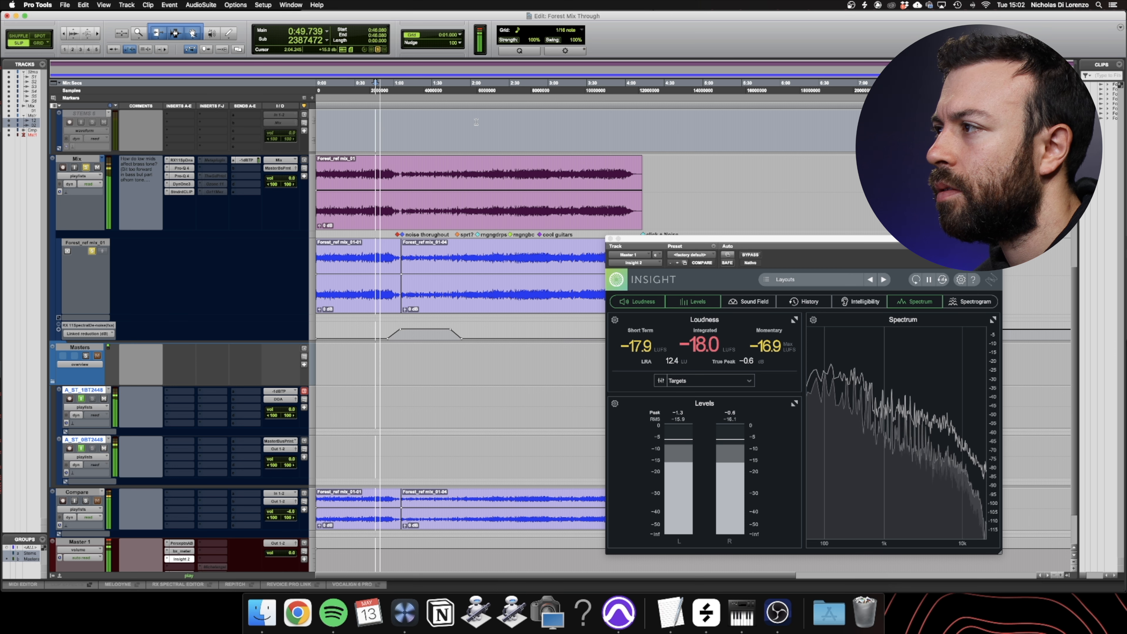
pyautogui.press('space')
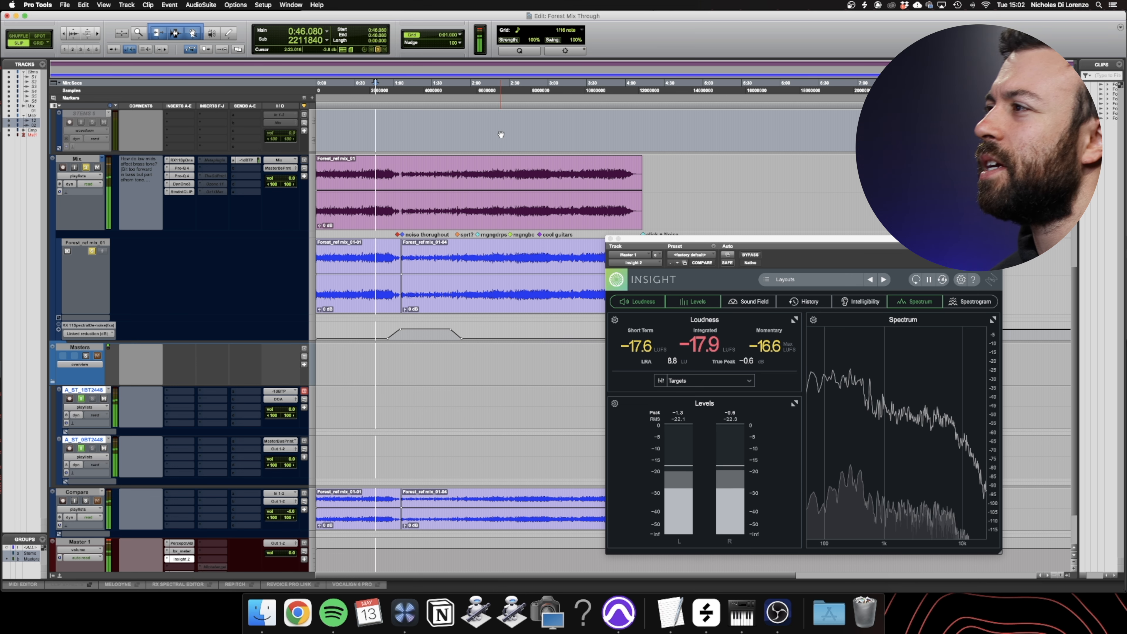
# Compare the soloed Compare and Mix tracks from about 2:30 in the song.
pyautogui.click(509, 111)
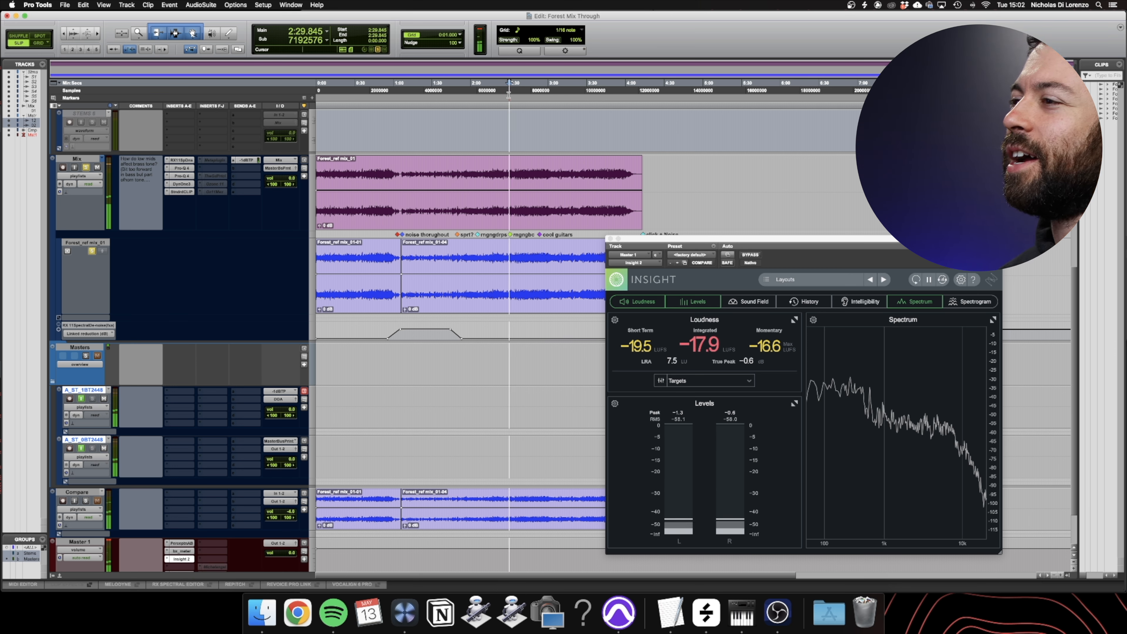
pyautogui.click(86, 501)
pyautogui.press('space')
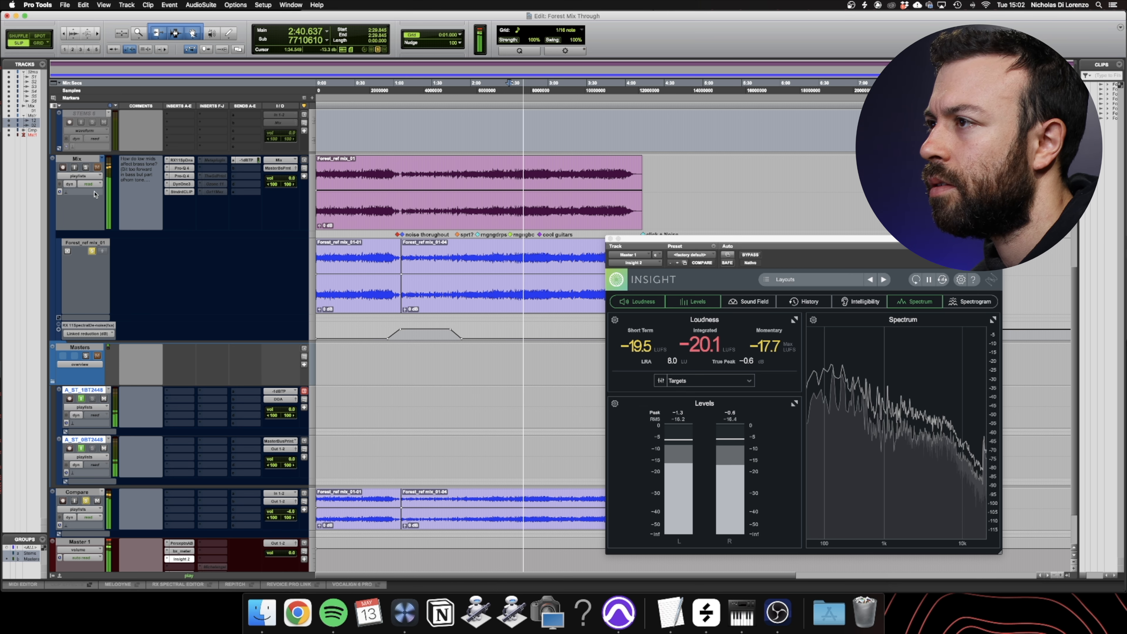
pyautogui.click(86, 168)
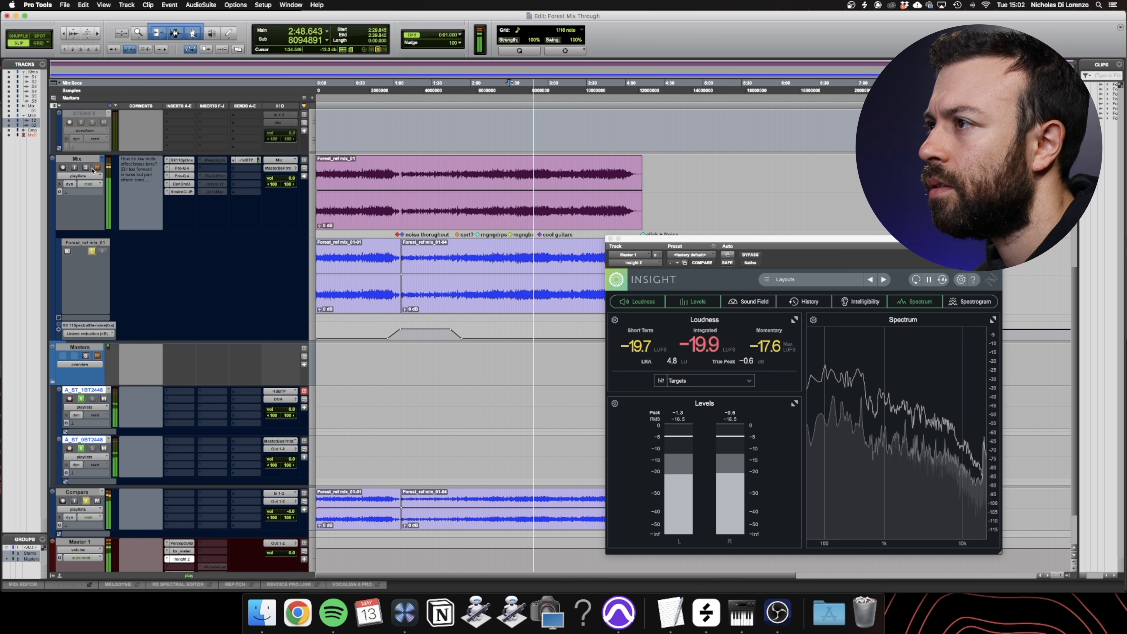
pyautogui.press('space')
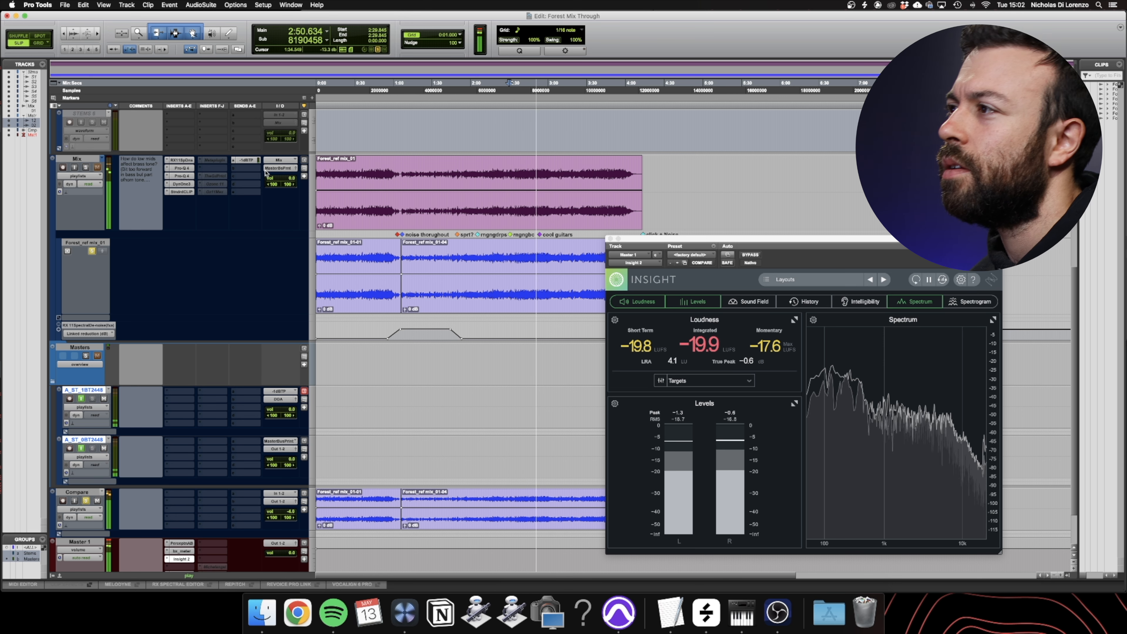
# Play the song from its beginning and alternate the solo between the Mix and Compare tracks.
pyautogui.press('Return')
pyautogui.press('space')
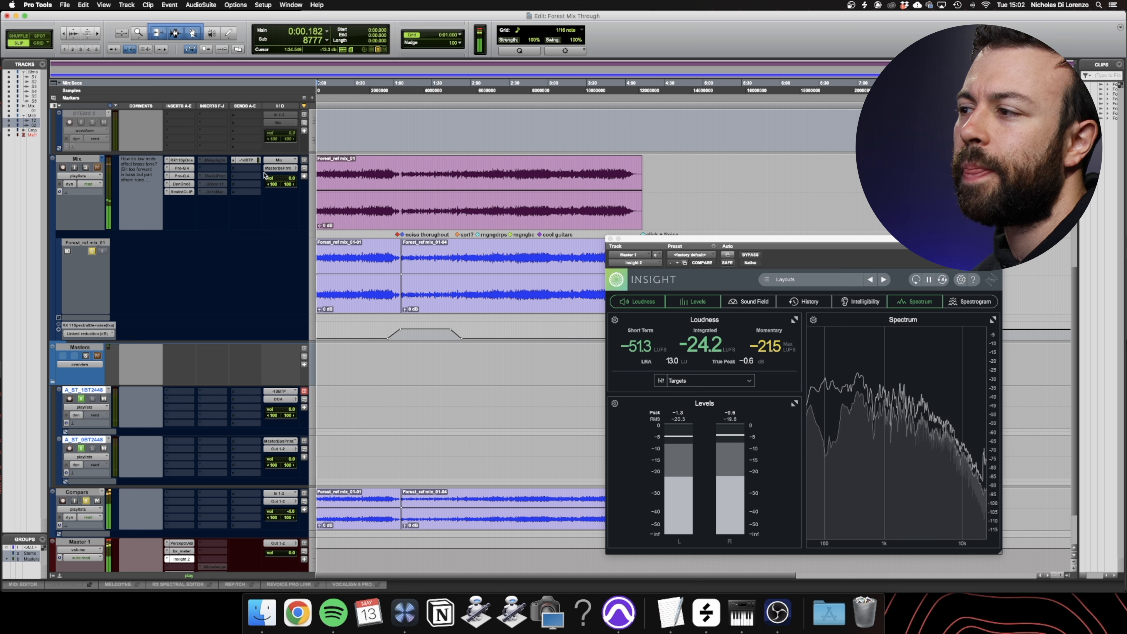
pyautogui.click(87, 169)
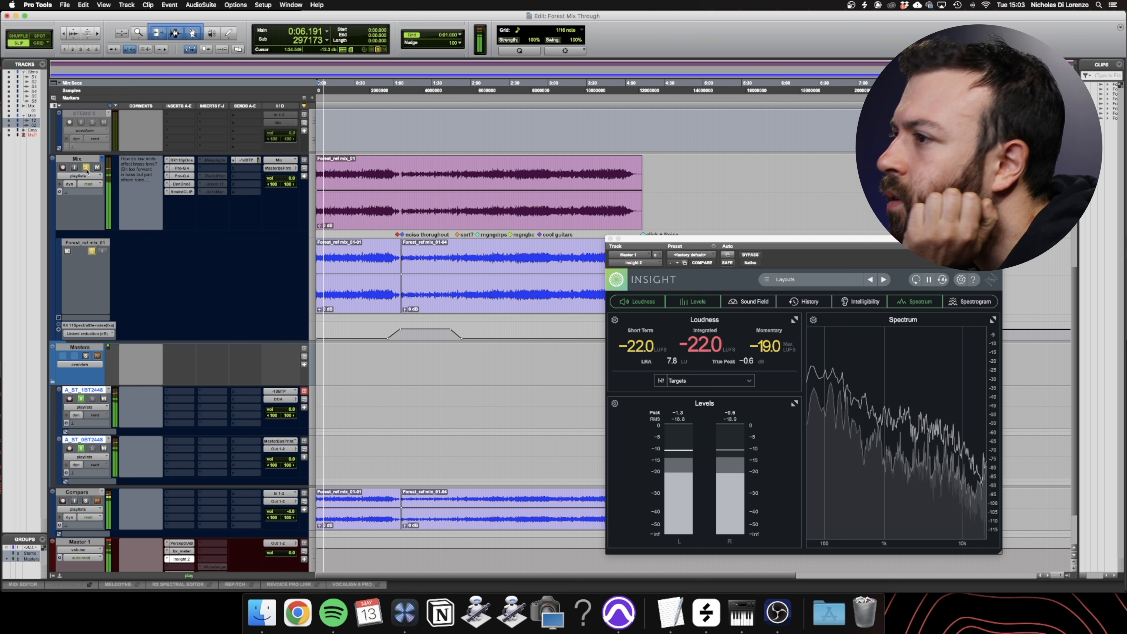
pyautogui.click(87, 501)
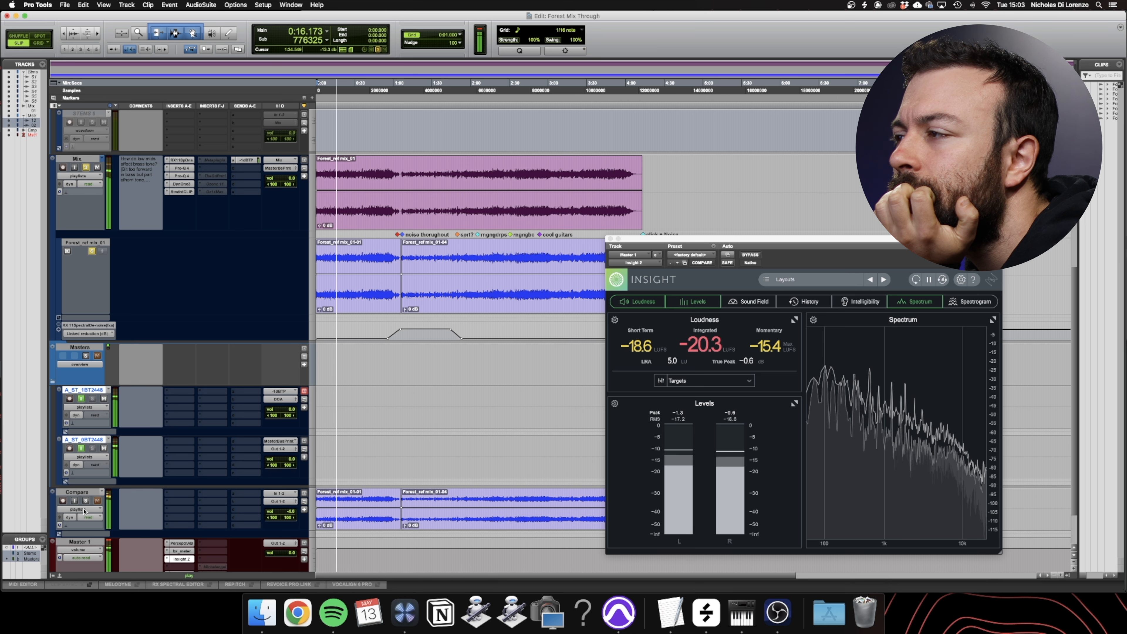
pyautogui.press('space')
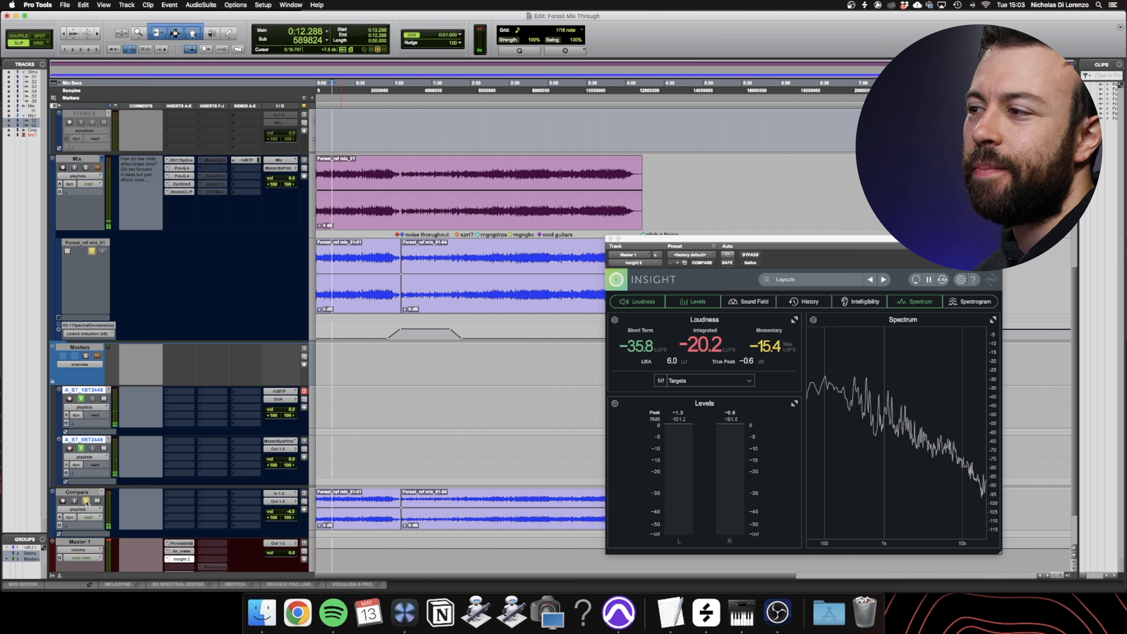
# Resume playback from about 0:12 and keep alternating the solo between the Compare and Mix tracks.
pyautogui.press('space')
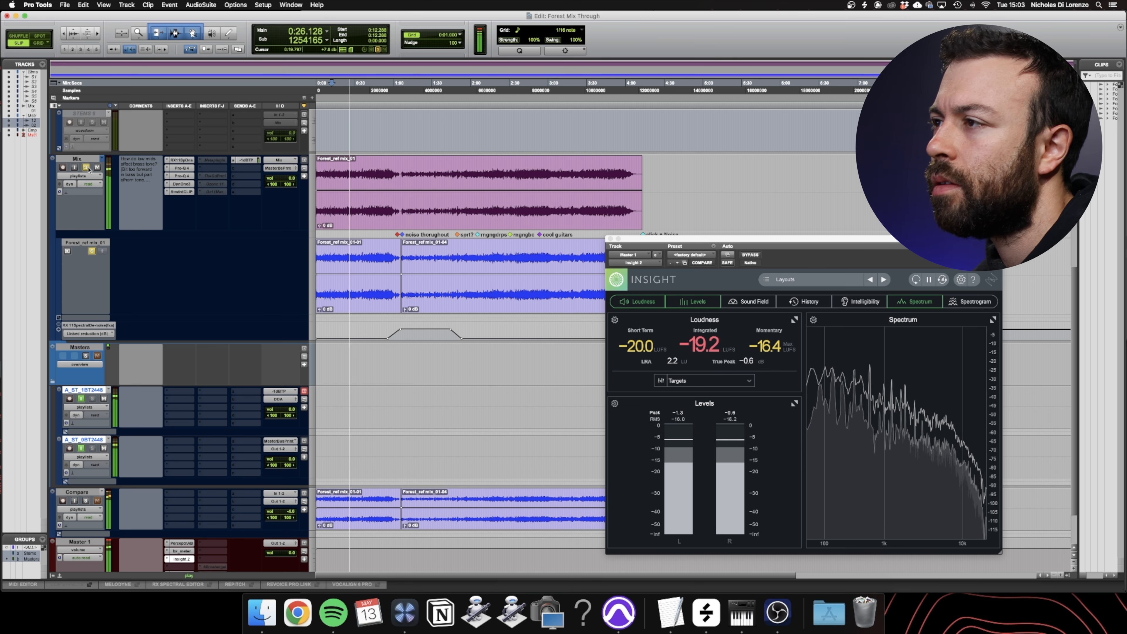
pyautogui.click(85, 501)
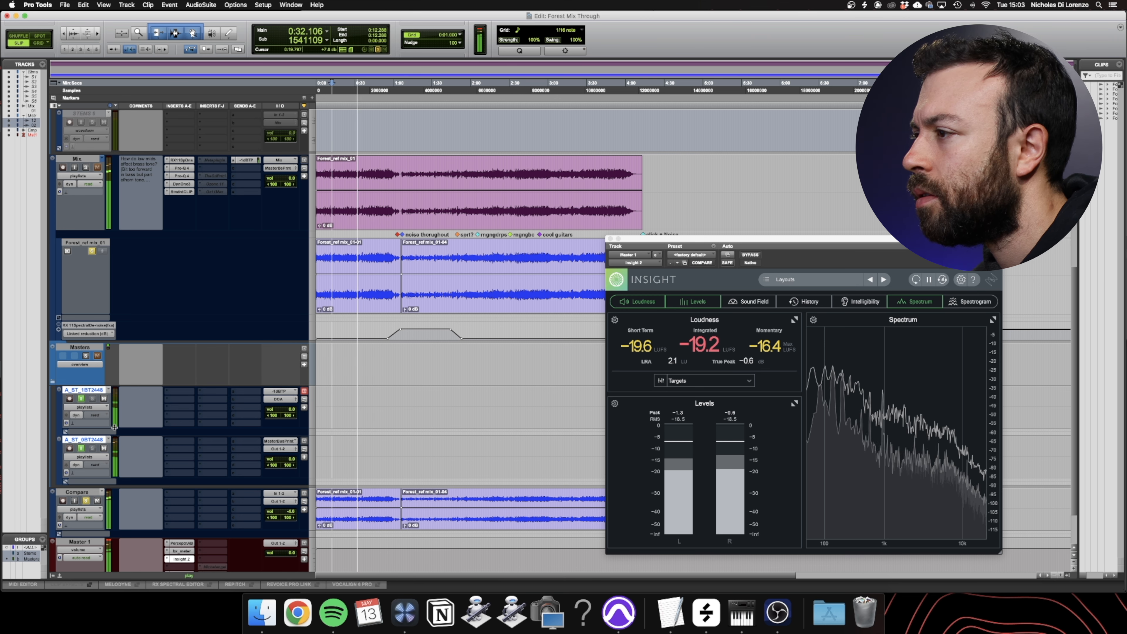
pyautogui.click(86, 168)
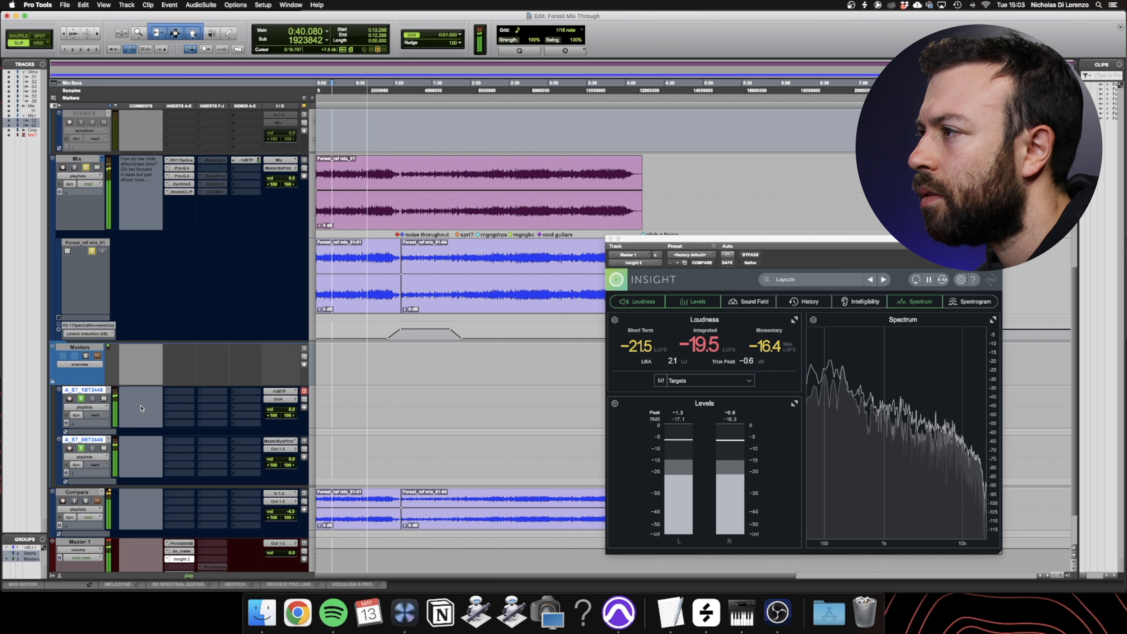
pyautogui.click(86, 501)
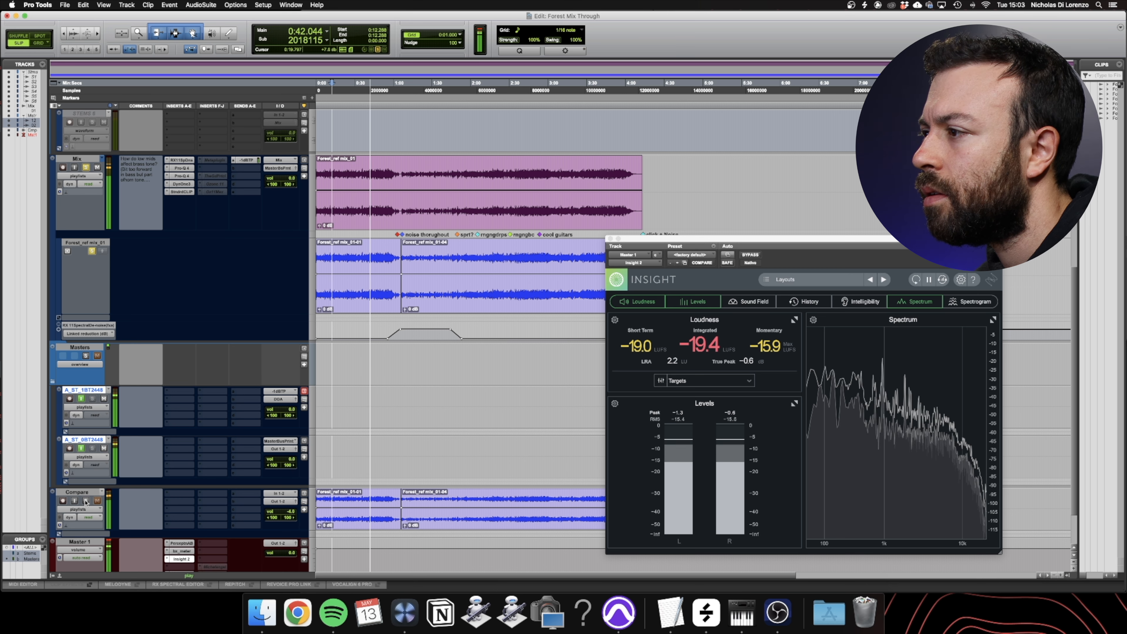
pyautogui.click(86, 168)
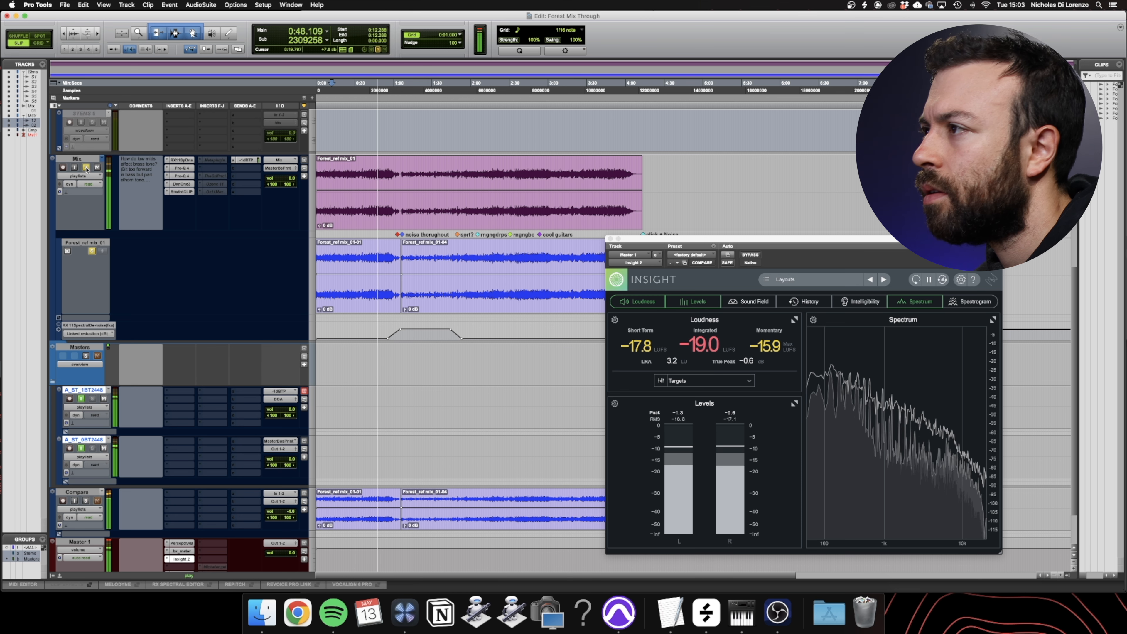
# Select the Mix section from about 0:49 to 0:56 and compare it on the Compare and Mix tracks.
pyautogui.press('t')
pyautogui.press('t')
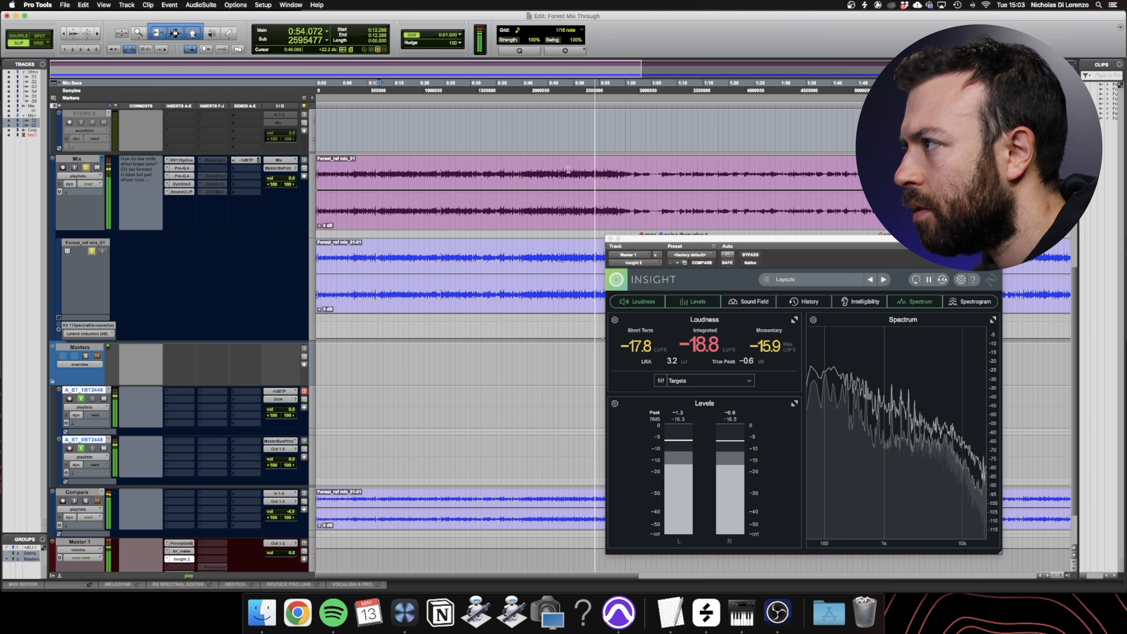
pyautogui.moveTo(569, 171); pyautogui.dragTo(605, 174)
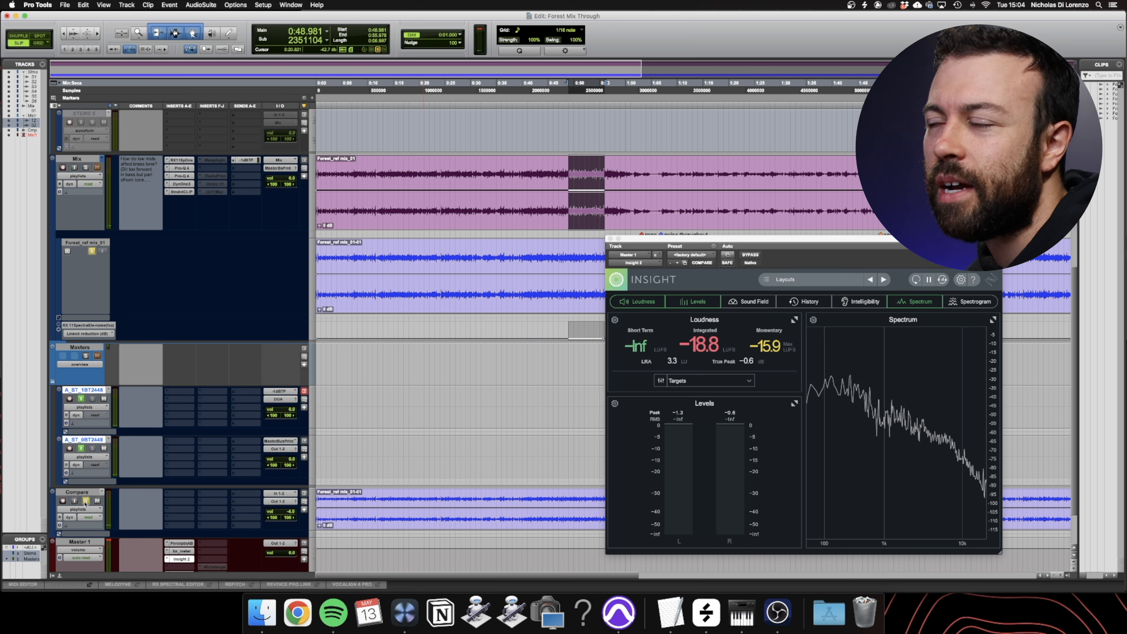
pyautogui.press('space')
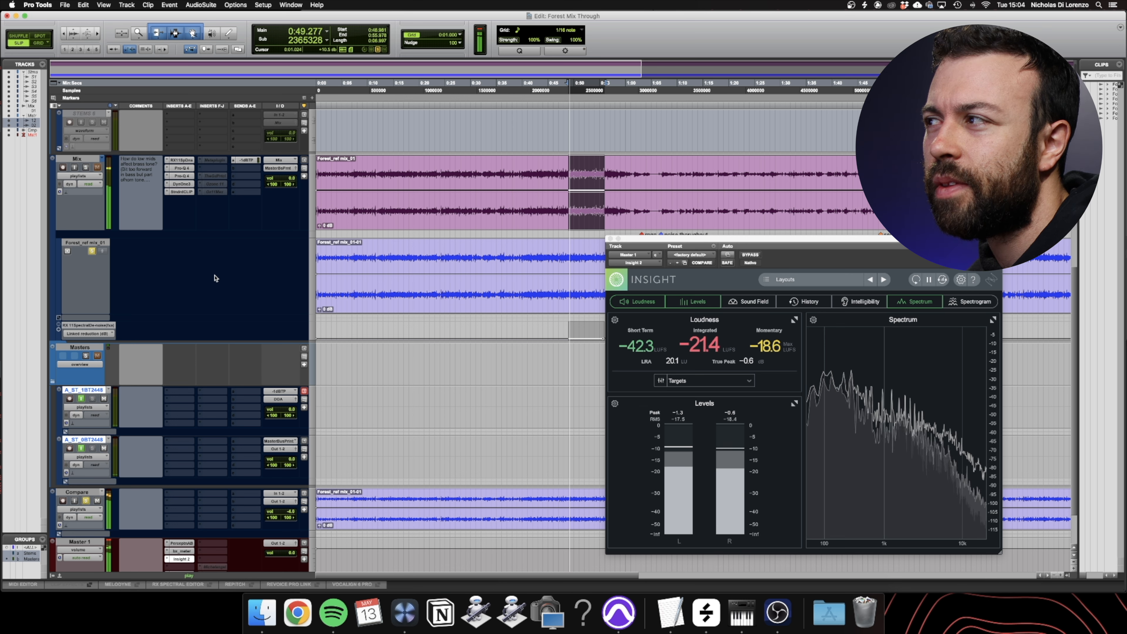
pyautogui.click(86, 169)
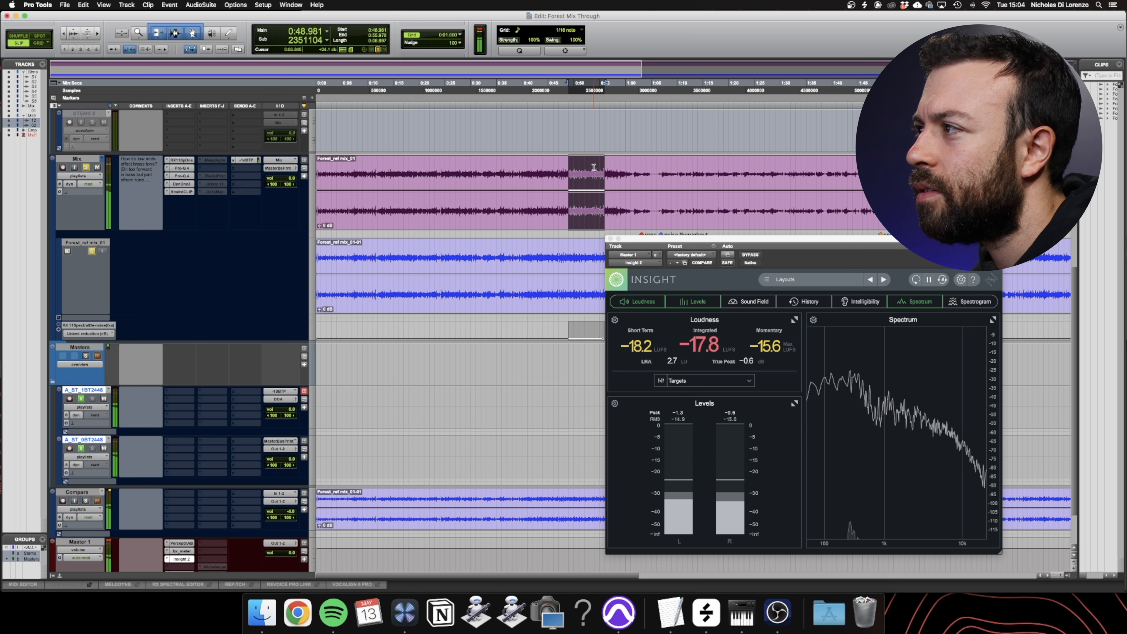
# Narrow the selection to about 0:52.2 to 0:53.9 and compare that loop on the Compare and Mix tracks.
pyautogui.moveTo(595, 171); pyautogui.dragTo(586, 171)
pyautogui.press('space')
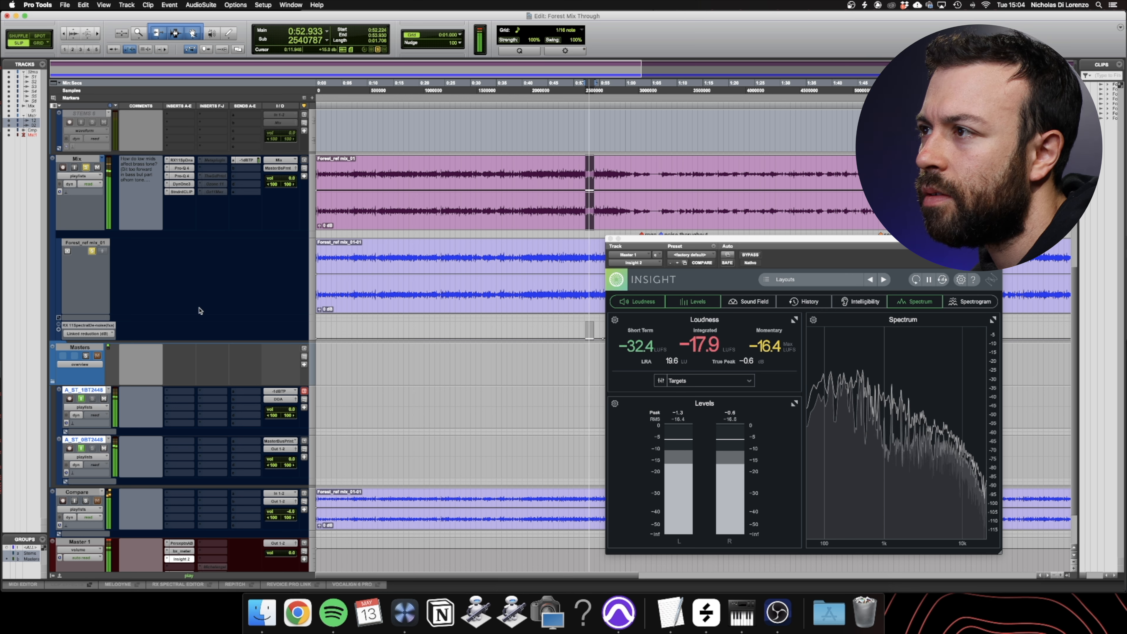
pyautogui.click(87, 501)
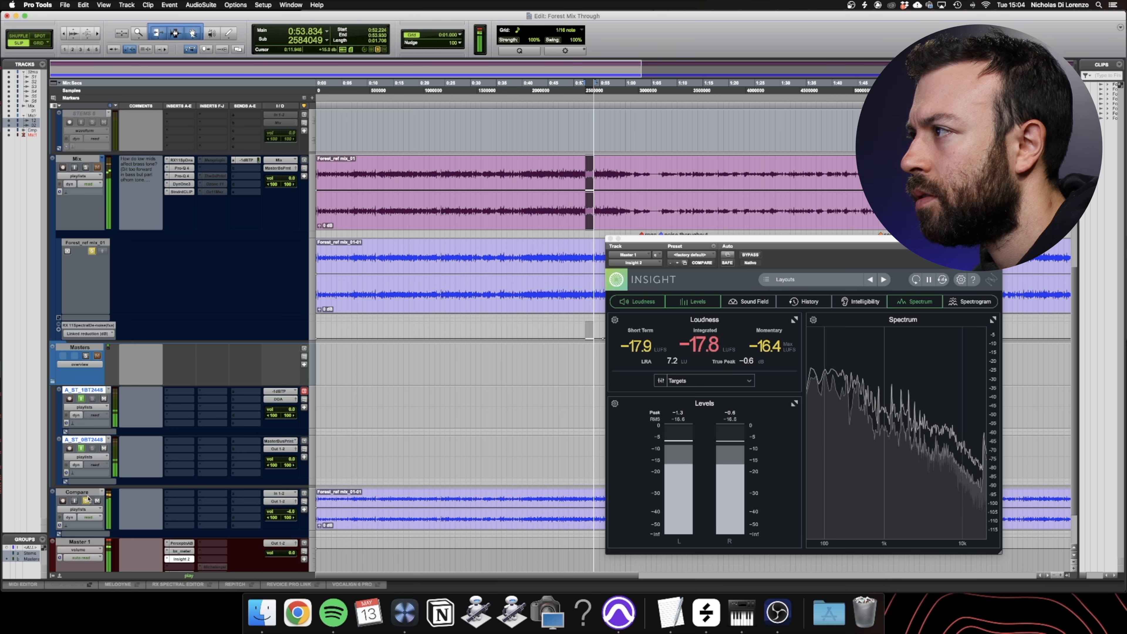
pyautogui.click(86, 167)
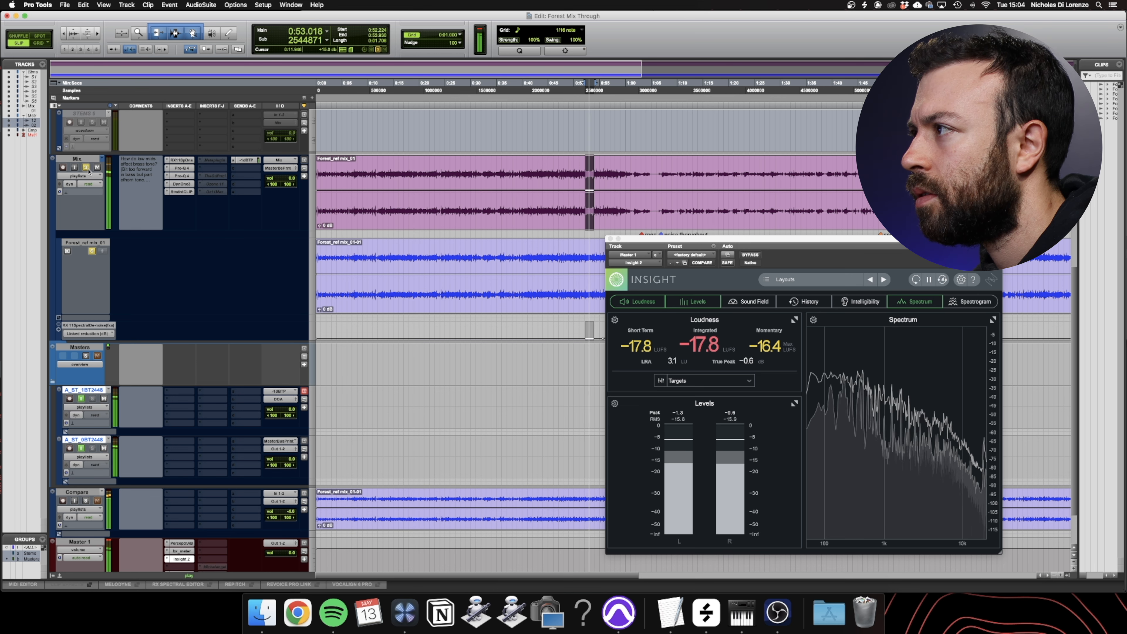
pyautogui.press('r')
pyautogui.press('r')
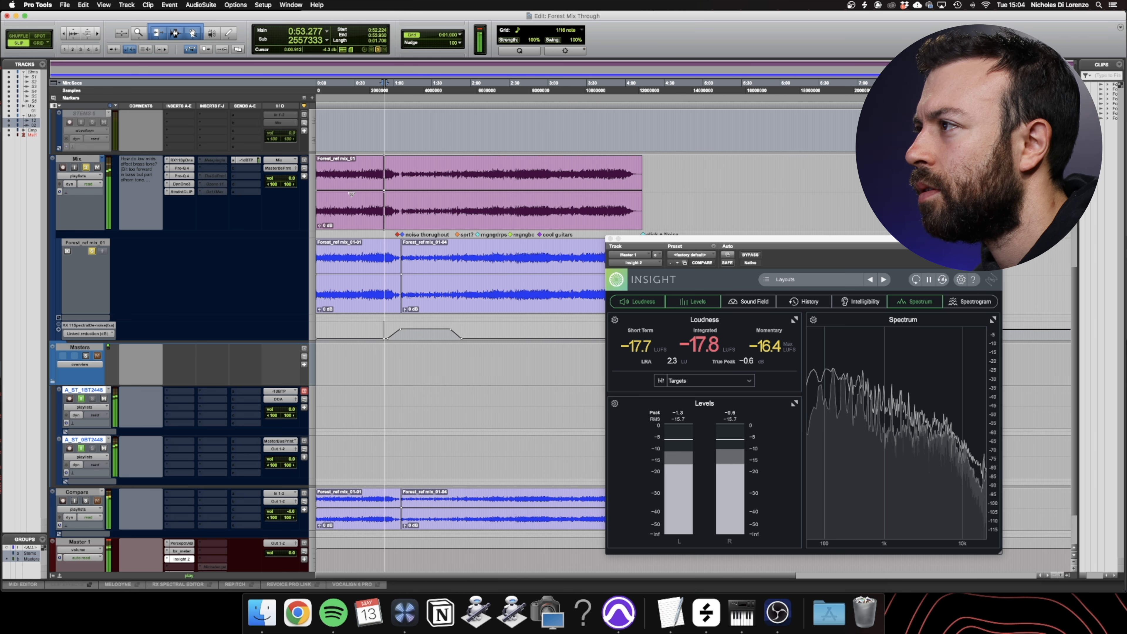
pyautogui.press('space')
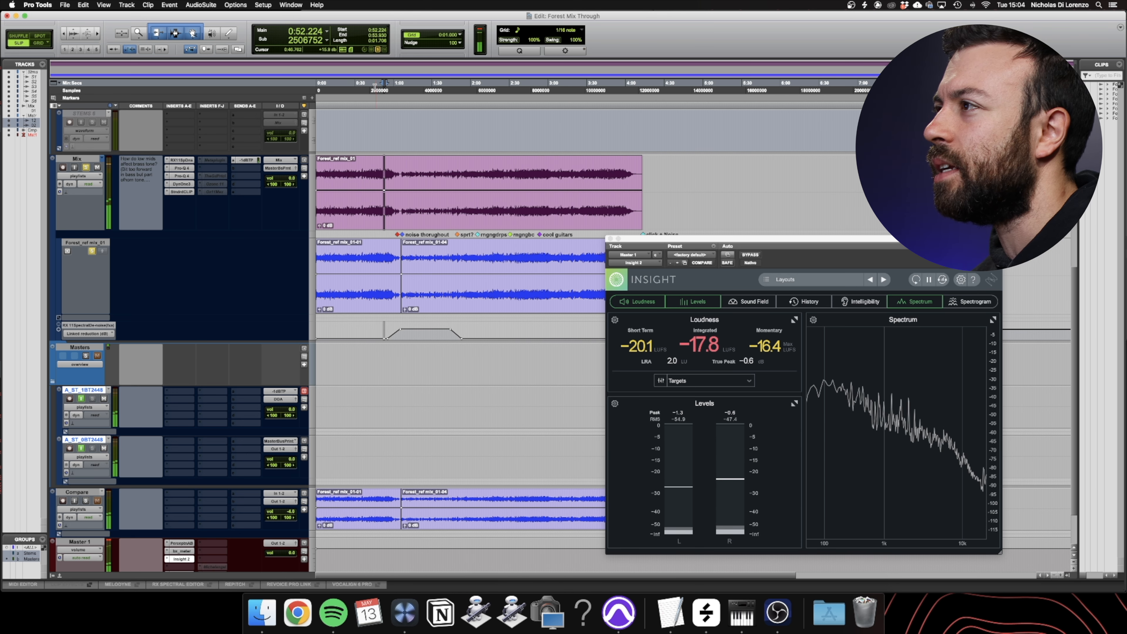
# Reset Insight's peak readouts and check the peak levels of the Compare and Mix tracks, playing from about 0:45.7.
pyautogui.click(374, 109)
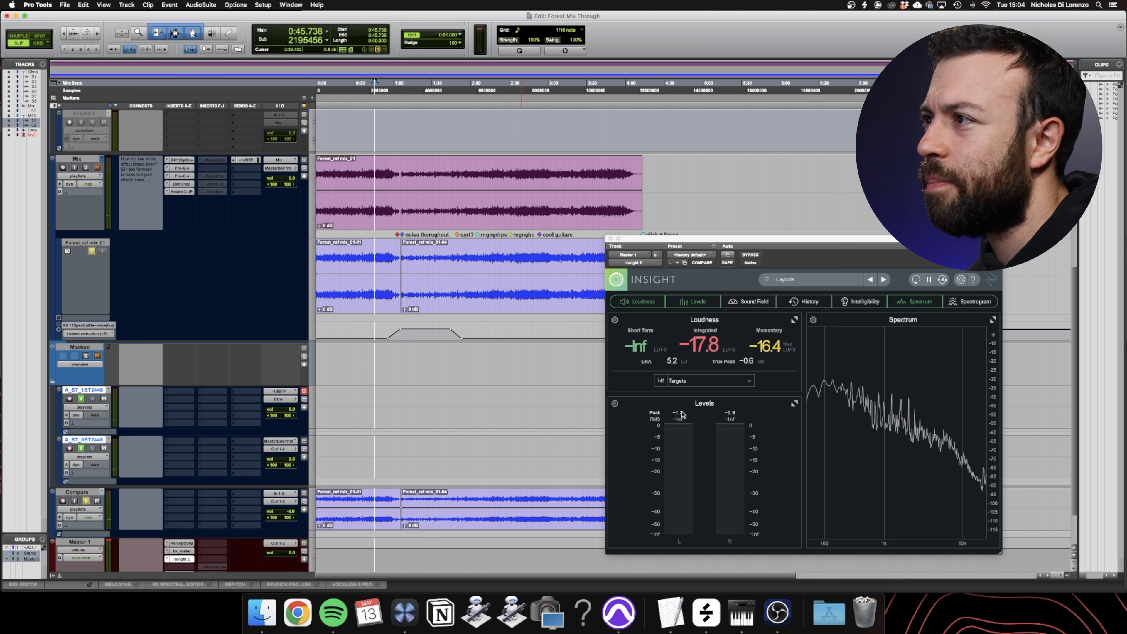
pyautogui.click(671, 430)
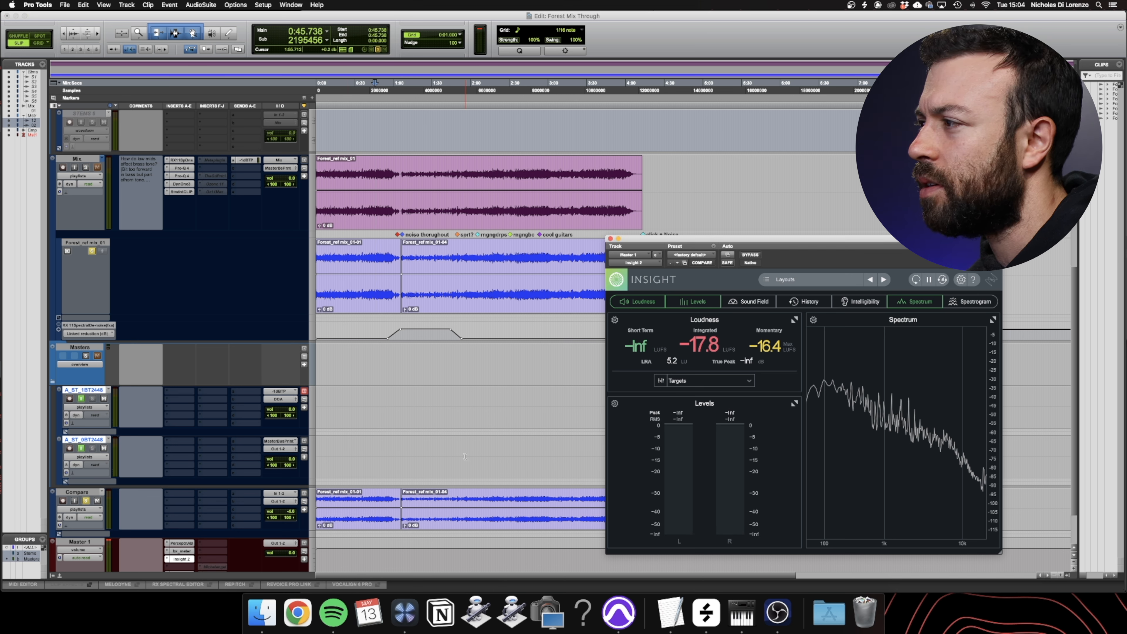
pyautogui.press('space')
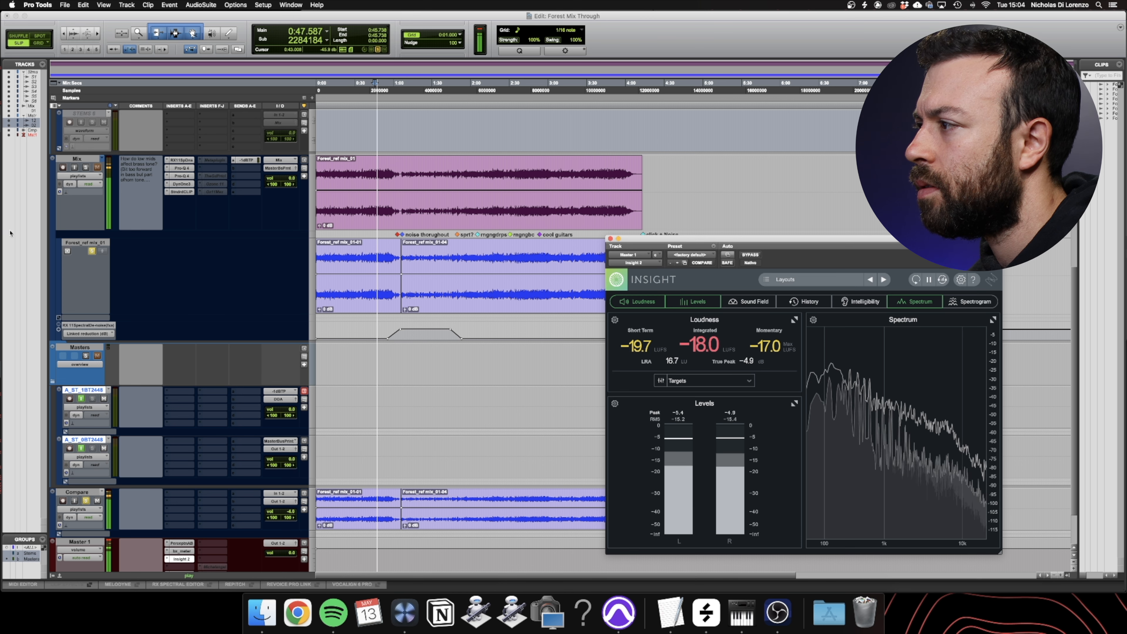
pyautogui.click(86, 167)
pyautogui.press('space')
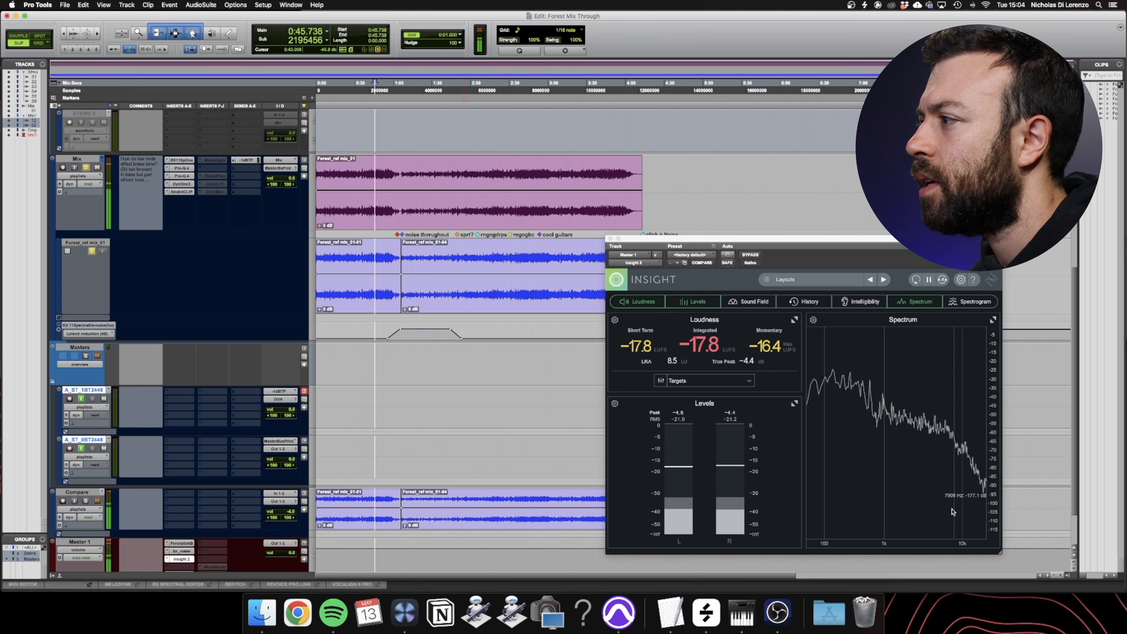
pyautogui.click(728, 414)
pyautogui.press('space')
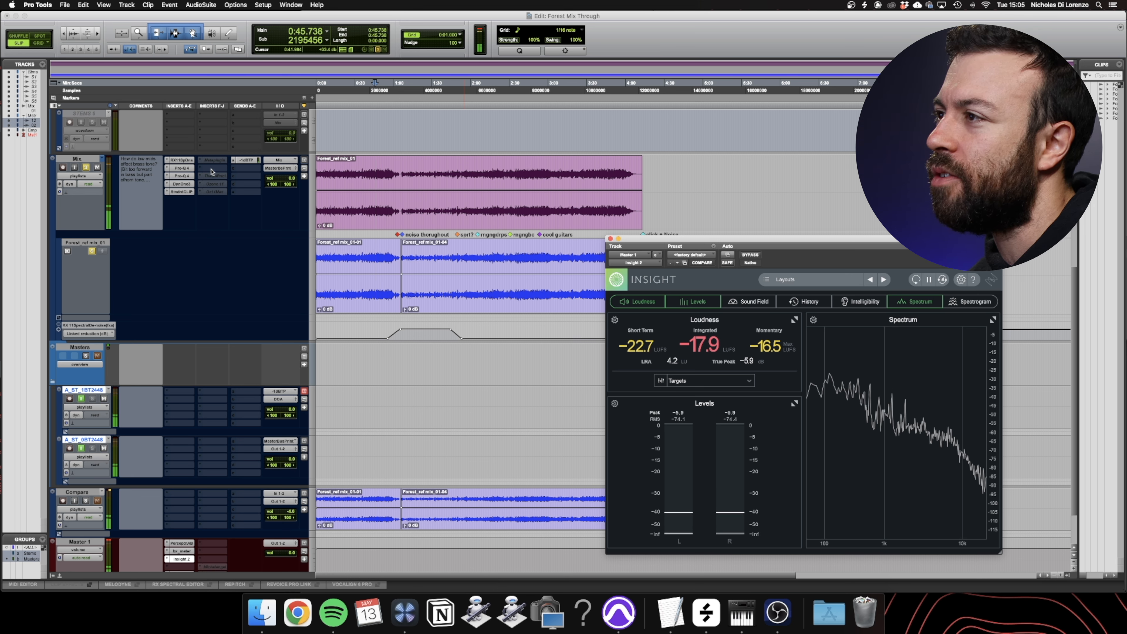
# Insert the stereo Ozone 11 Vintage Limiter on the Mix track and audition it from about 0:45.7.
pyautogui.click(212, 171)
pyautogui.click(226, 157)
pyautogui.write('vin')
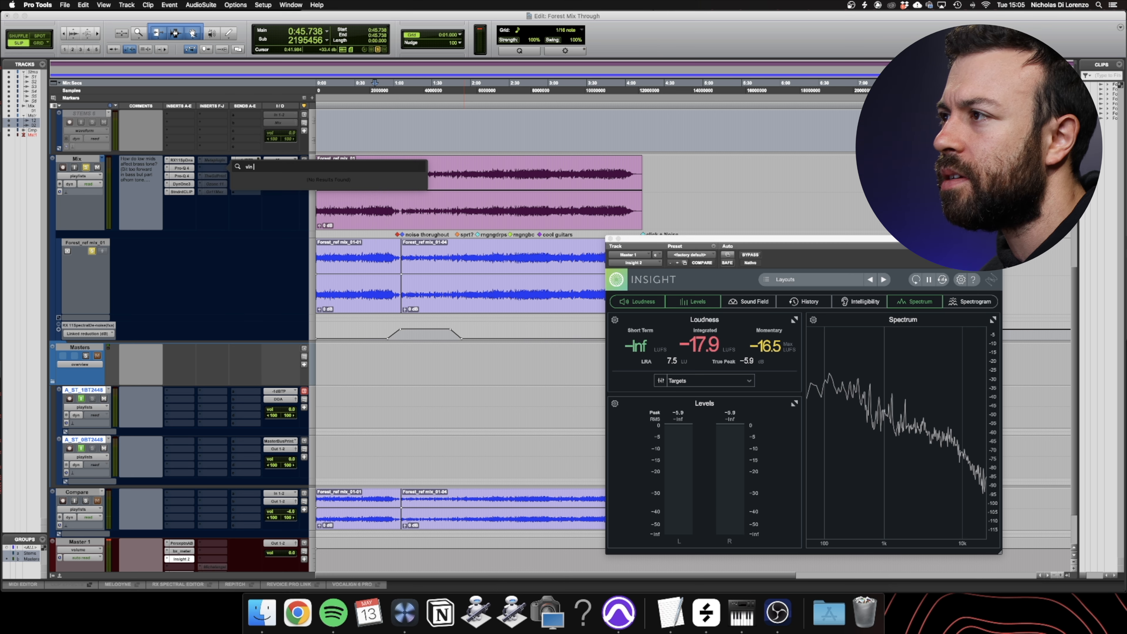
pyautogui.write(' 11')
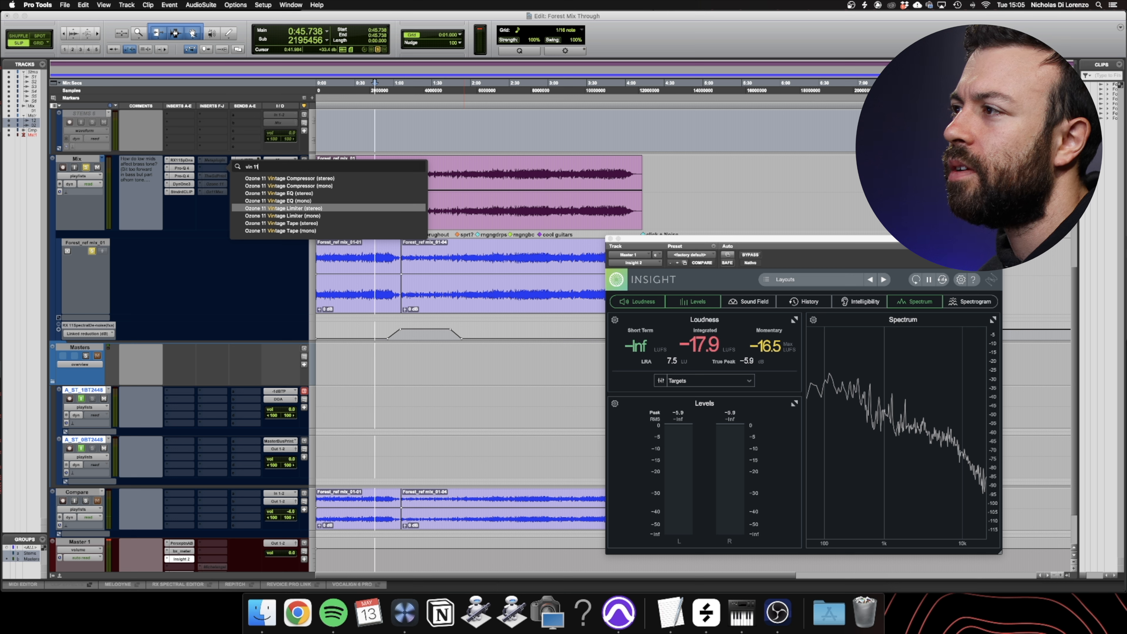
pyautogui.press('Return')
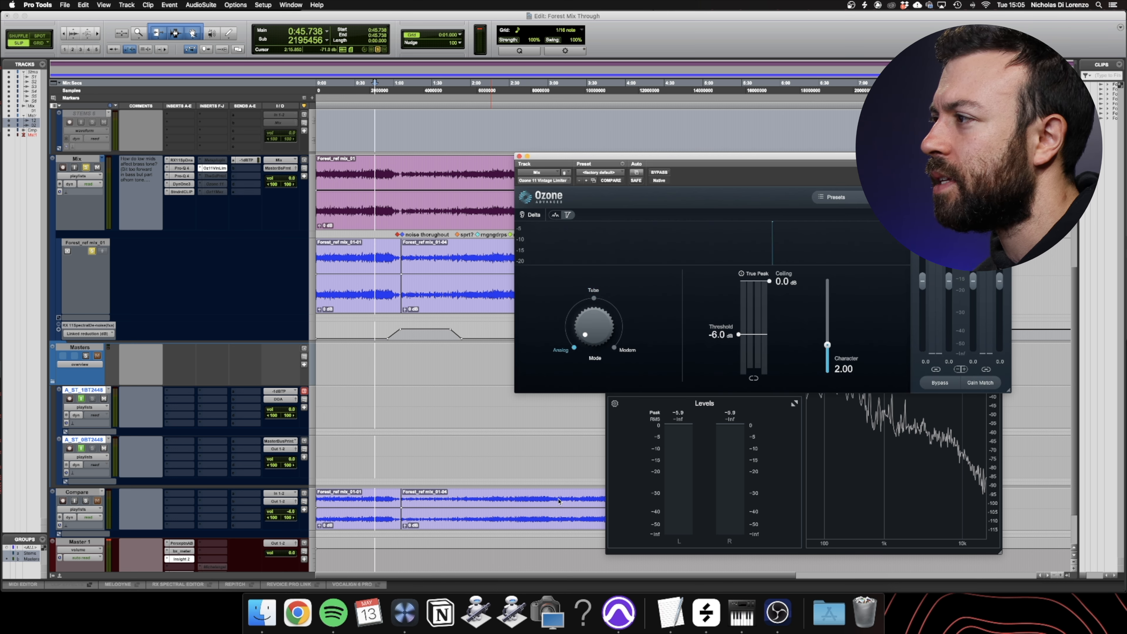
pyautogui.press('space')
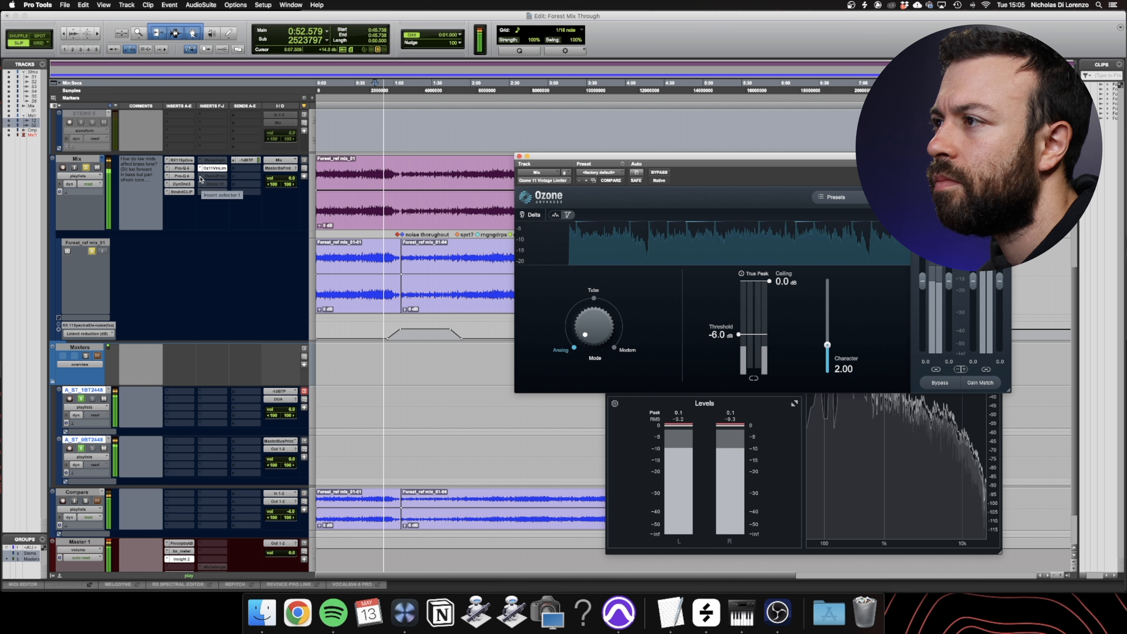
pyautogui.press('space')
# Insert the Chris Gehringer plug-in on the Mix track and check the playback levels in Insight.
pyautogui.click(205, 169)
pyautogui.click(219, 162)
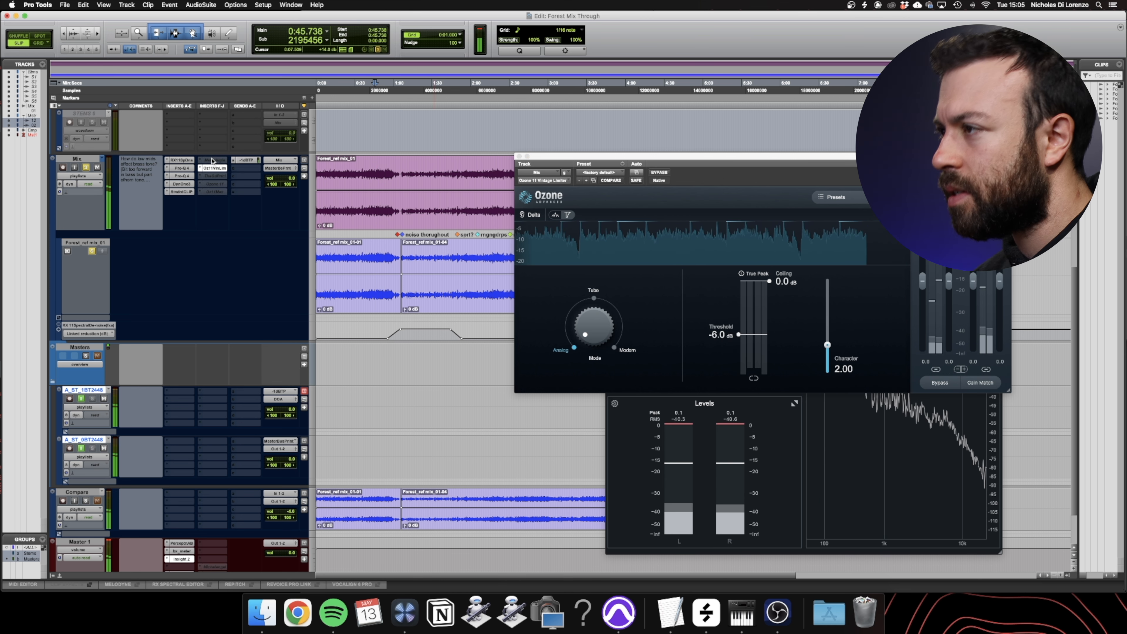
pyautogui.write('cgi')
pyautogui.press('Escape')
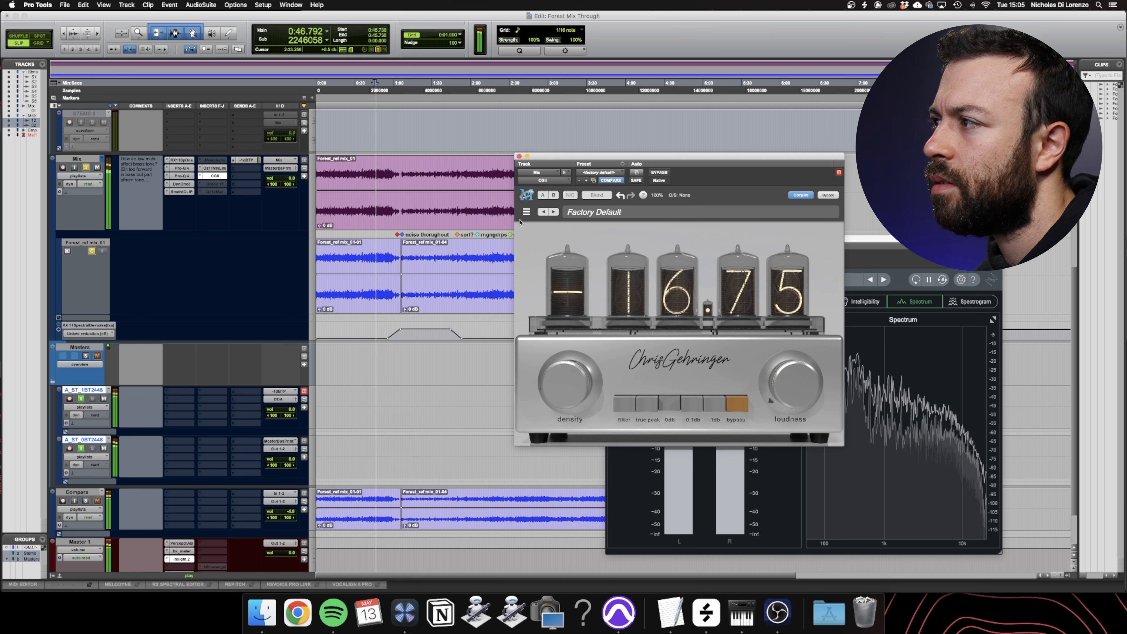
pyautogui.click(879, 255)
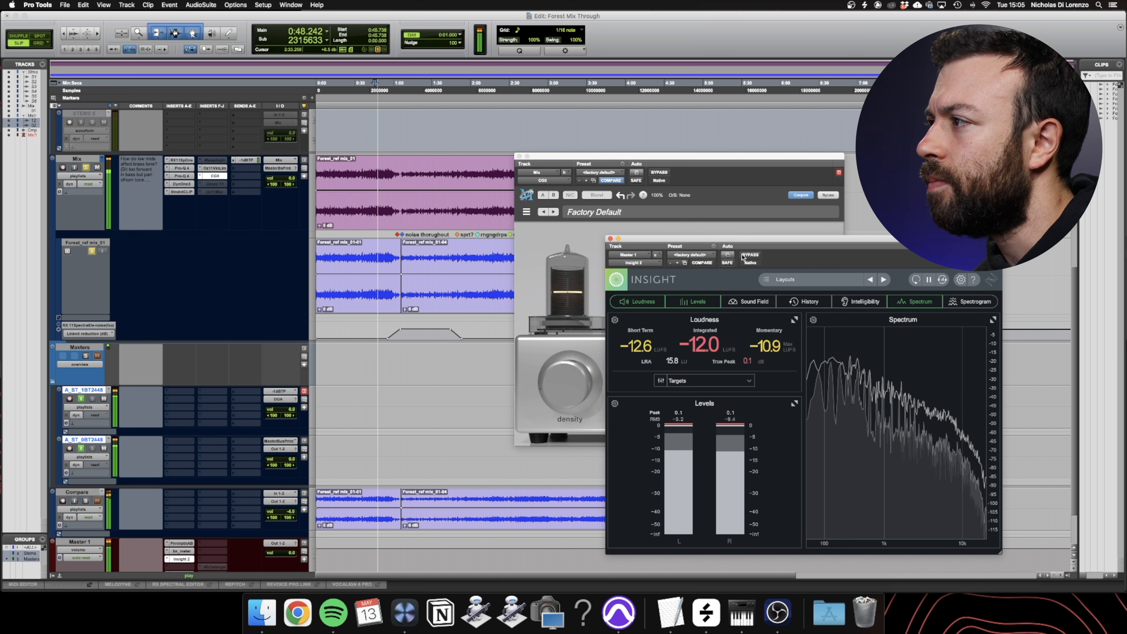
pyautogui.click(610, 239)
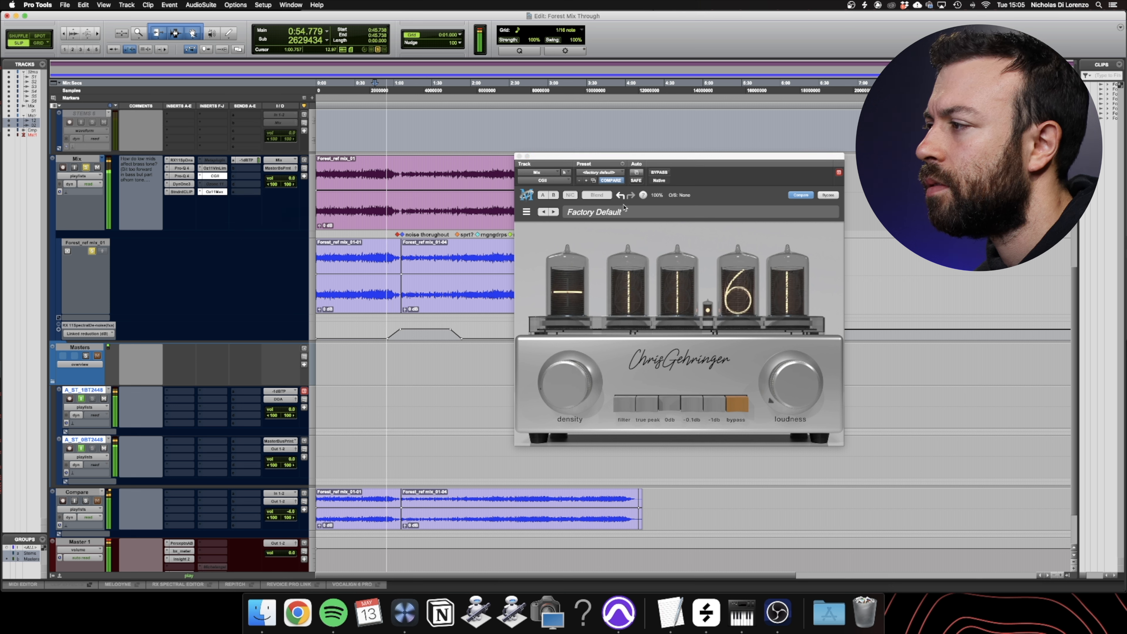
# Set the Mix track's Ozone 11 Maximizer to IRC 3 - Balanced with +2.0 dB of gain.
pyautogui.click(213, 191)
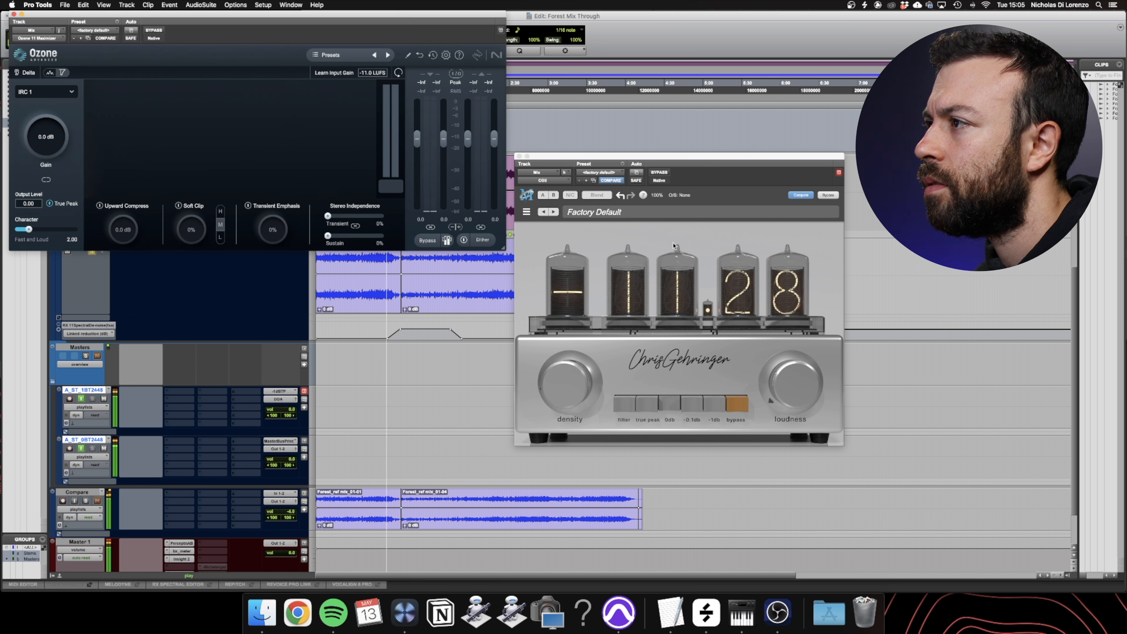
pyautogui.click(54, 95)
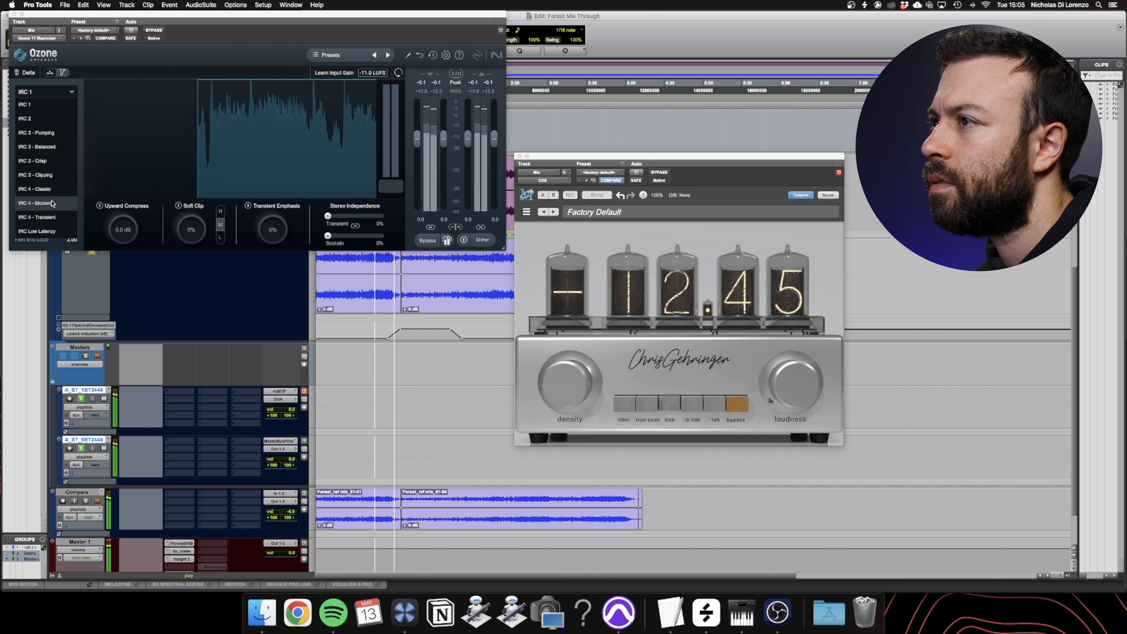
pyautogui.click(45, 146)
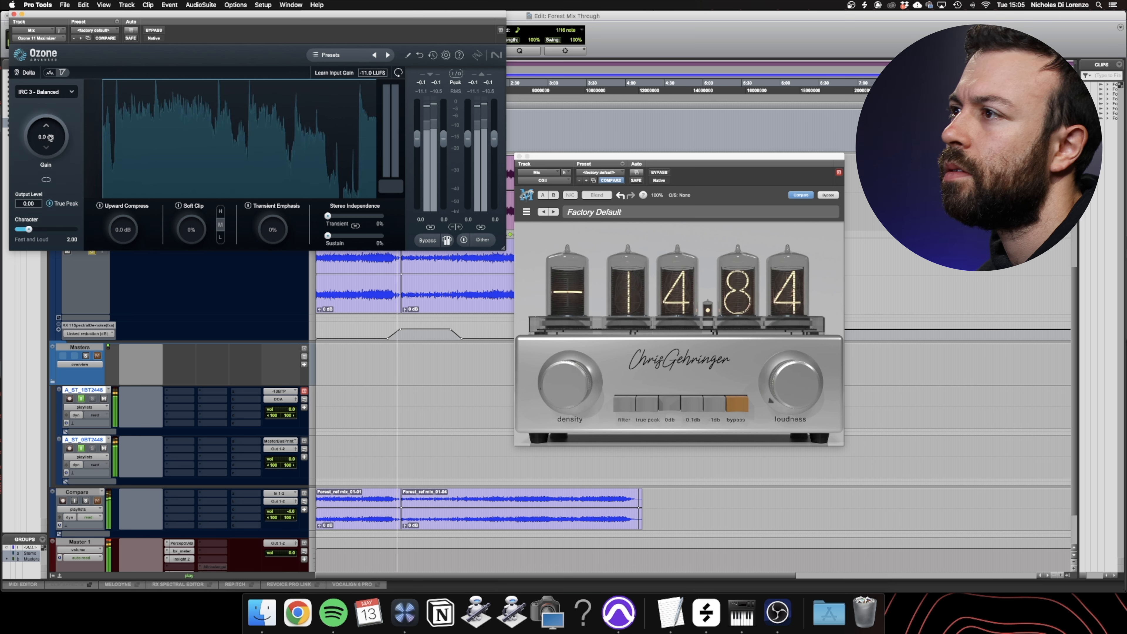
pyautogui.press('super+bracketright')
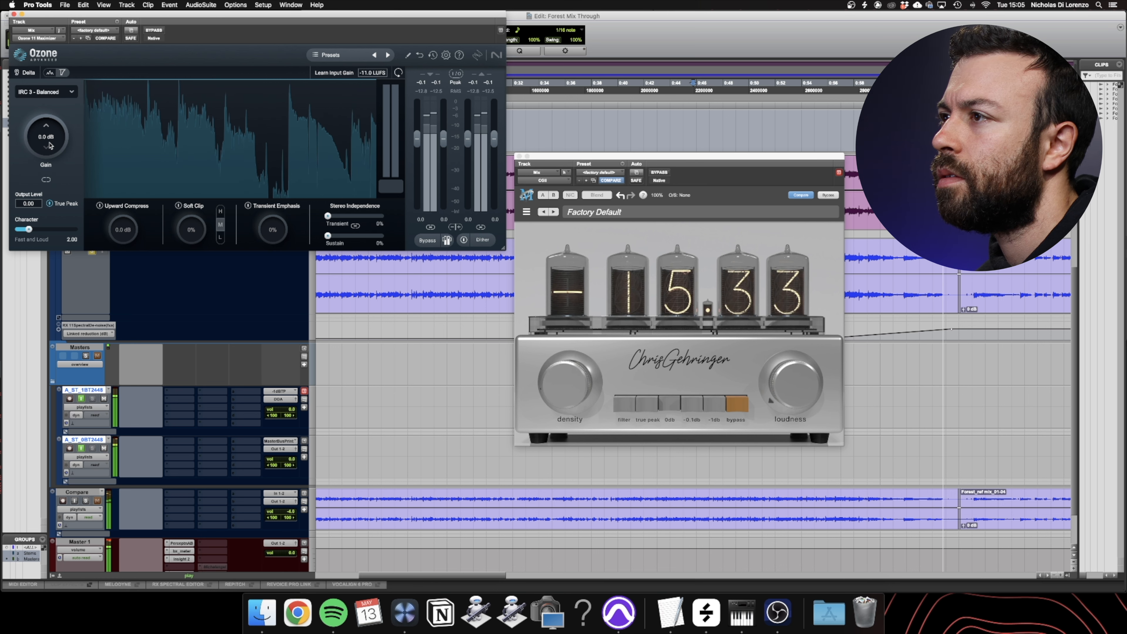
pyautogui.moveTo(49, 146); pyautogui.dragTo(50, 133)
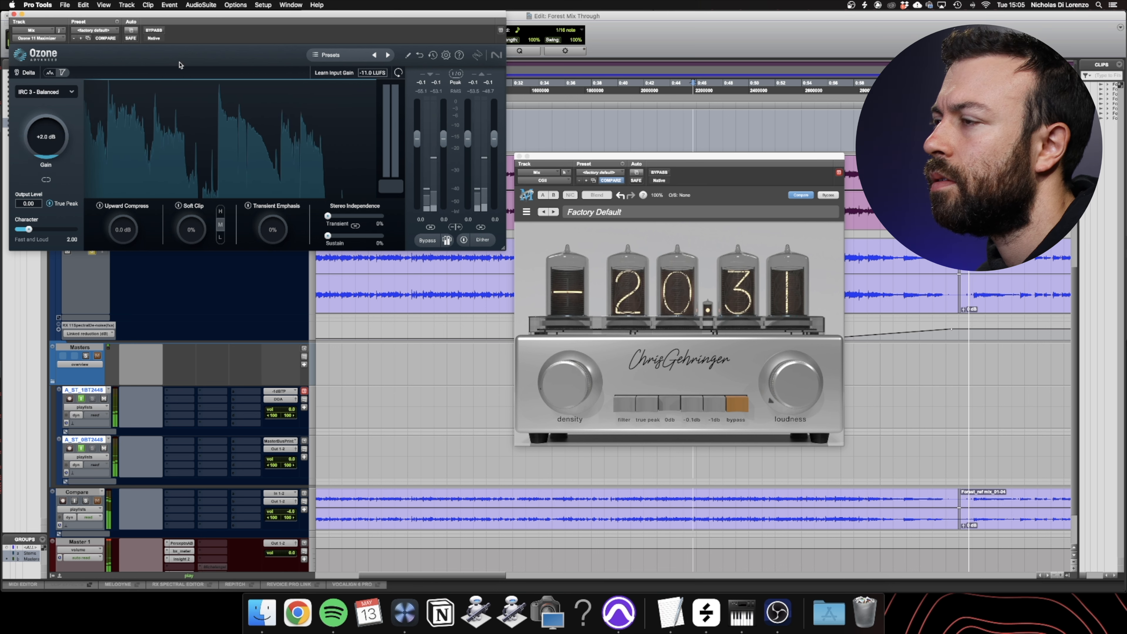
# Close the Chris Gehringer plug-in and play the mix from about 2:37 with the Maximizer in view.
pyautogui.moveTo(180, 14); pyautogui.dragTo(334, 318)
pyautogui.press('super+bracketleft')
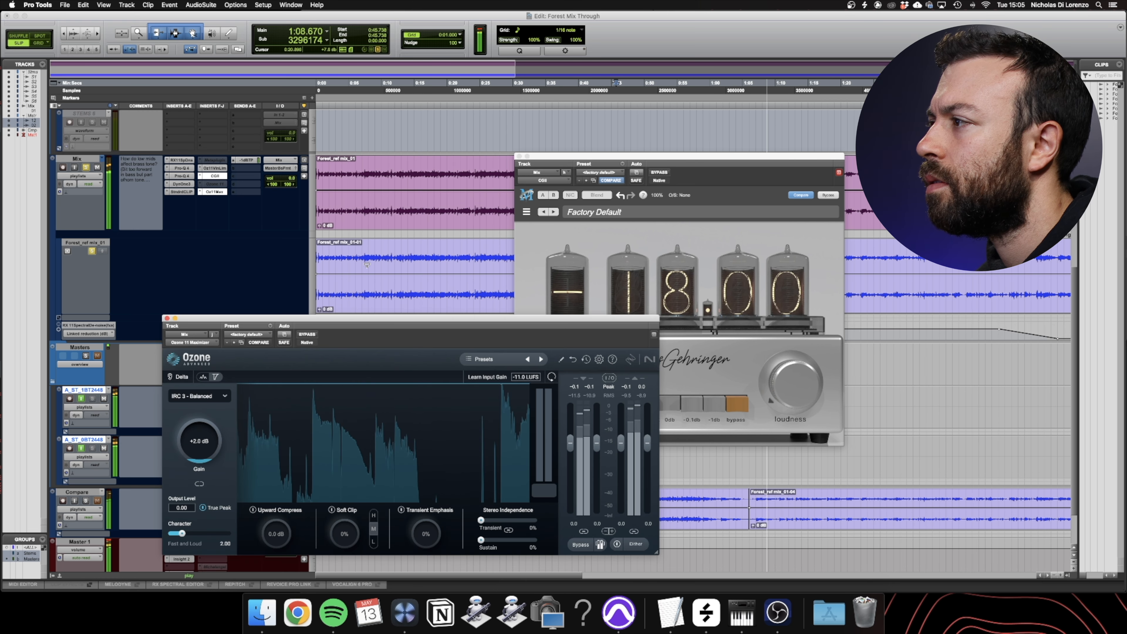
pyautogui.press('super+bracketleft')
pyautogui.press('super+bracketleft')
pyautogui.click(519, 157)
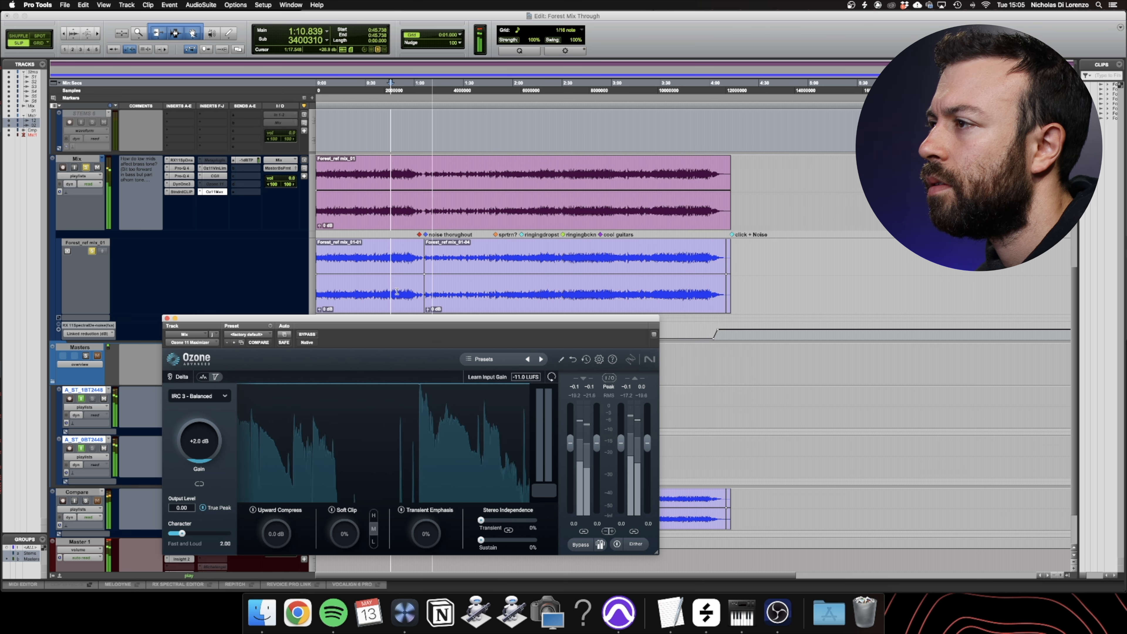
pyautogui.moveTo(308, 323); pyautogui.dragTo(504, 306)
pyautogui.click(575, 86)
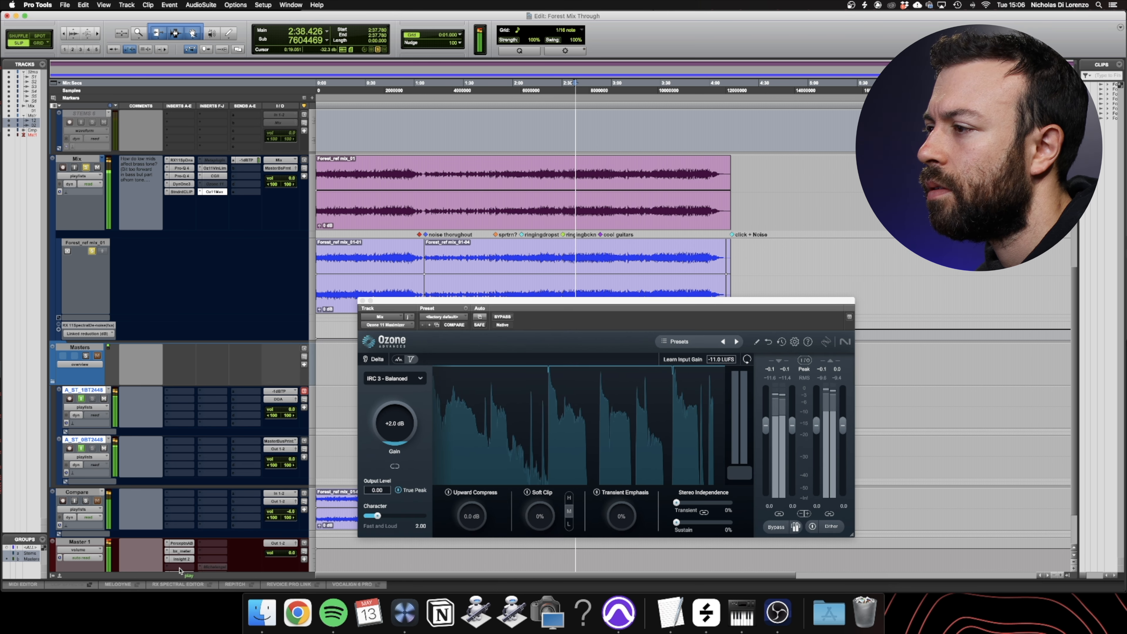
# Check the limited mix's loudness and peak levels in Insight alongside the Maximizer, and close both plug-ins.
pyautogui.click(182, 559)
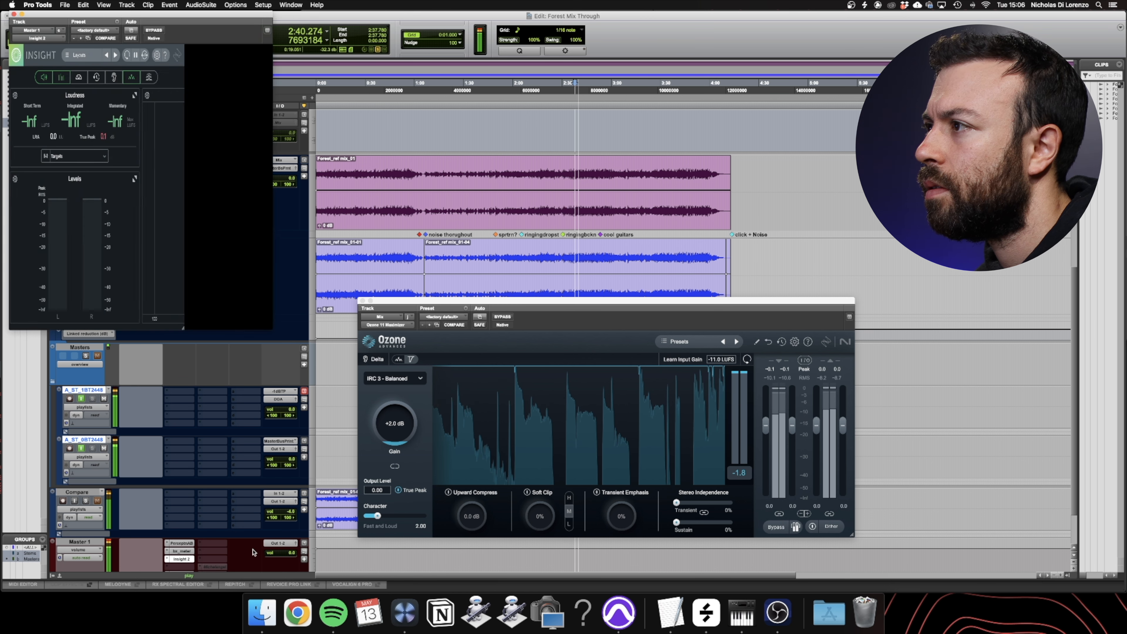
pyautogui.moveTo(147, 16); pyautogui.dragTo(216, 233)
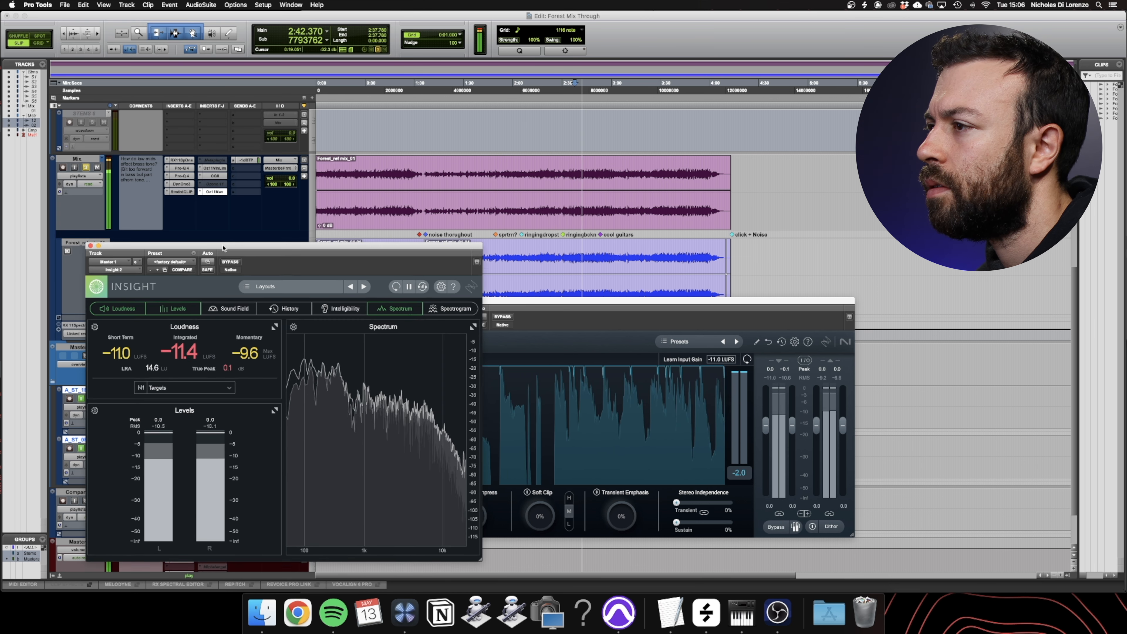
pyautogui.click(492, 308)
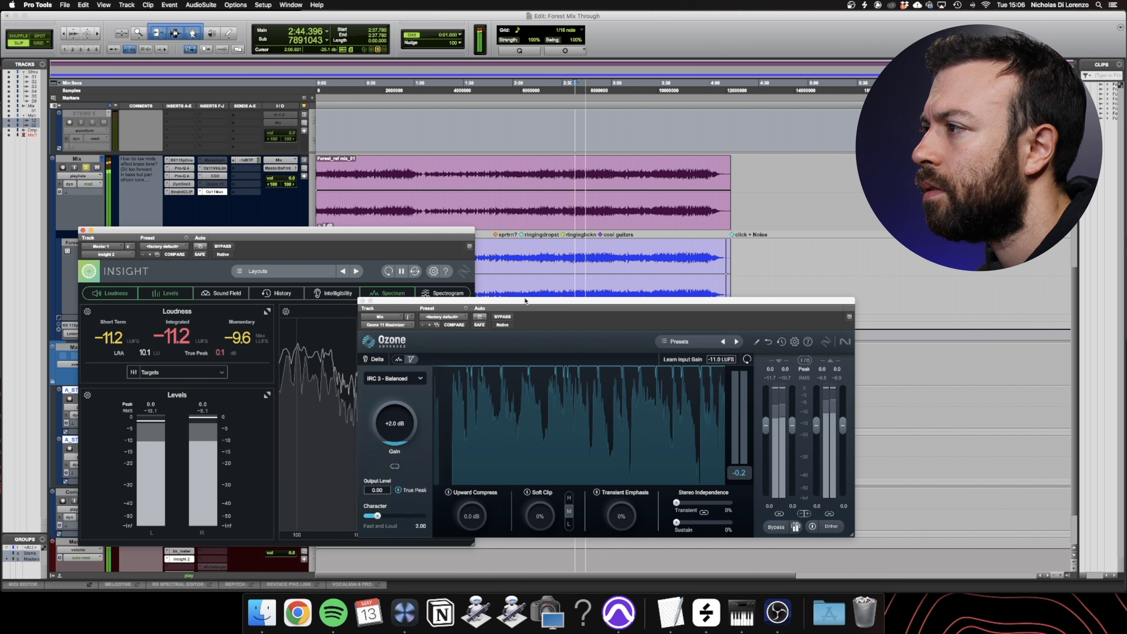
pyautogui.moveTo(461, 310); pyautogui.dragTo(677, 295)
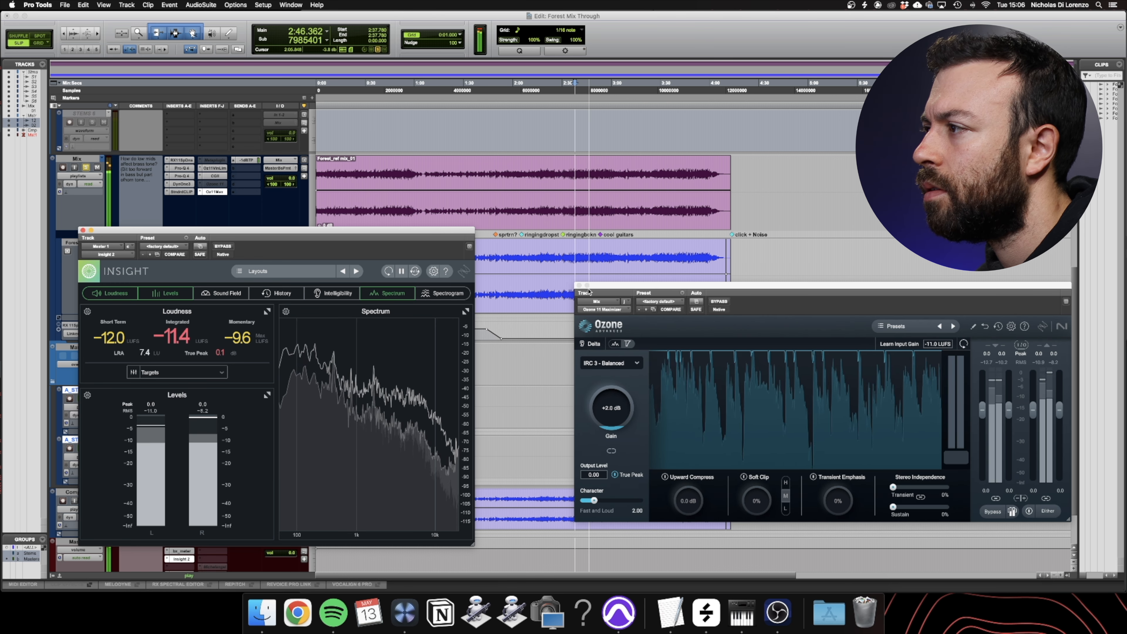
pyautogui.click(579, 286)
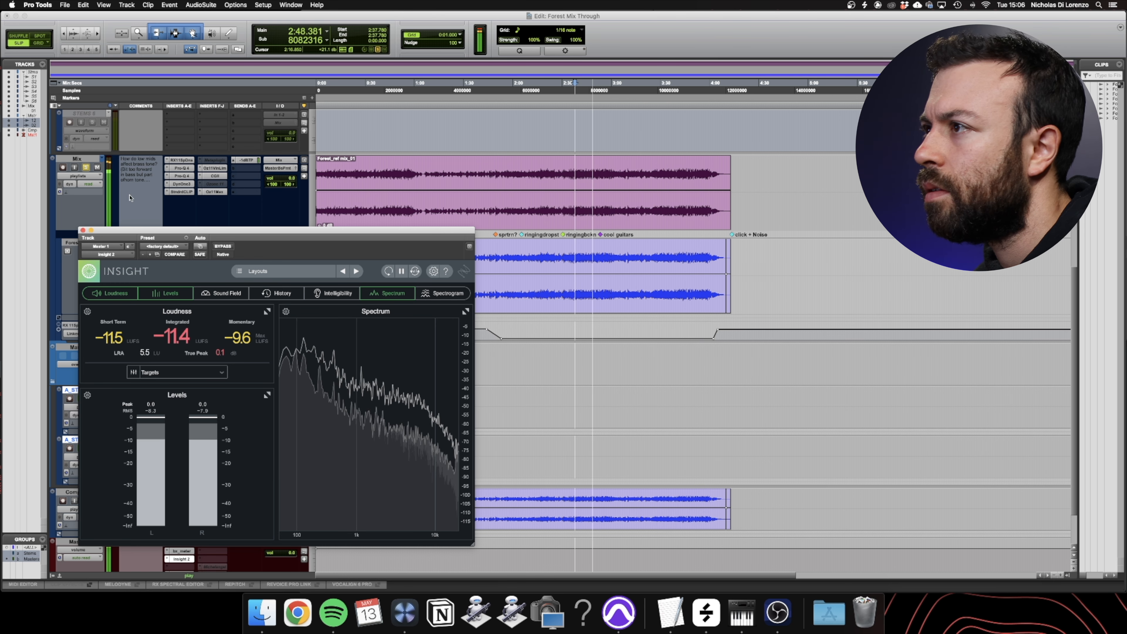
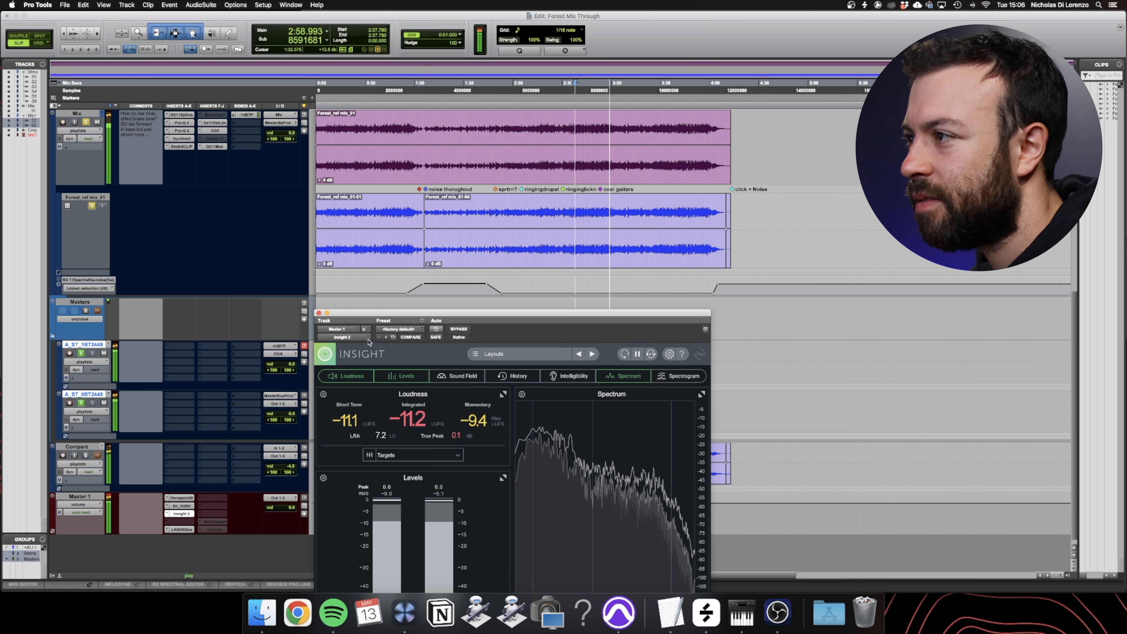
pyautogui.click(318, 313)
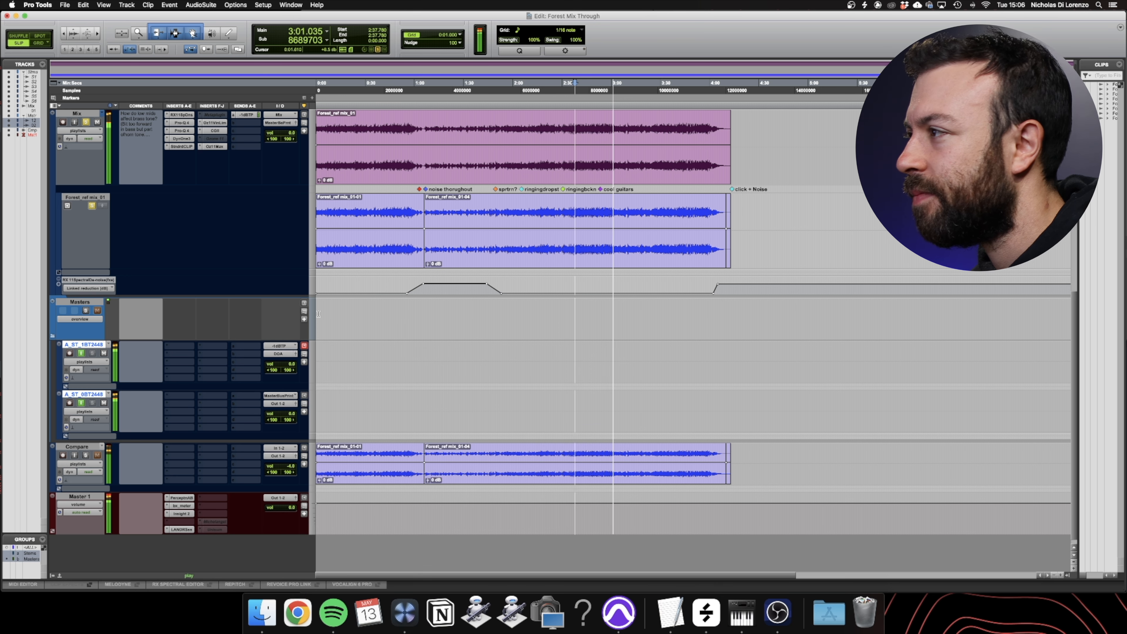
# Play the passage from about 2:55 to 2:58, and select and play about 3:01.1 to 3:05.3.
pyautogui.press('space')
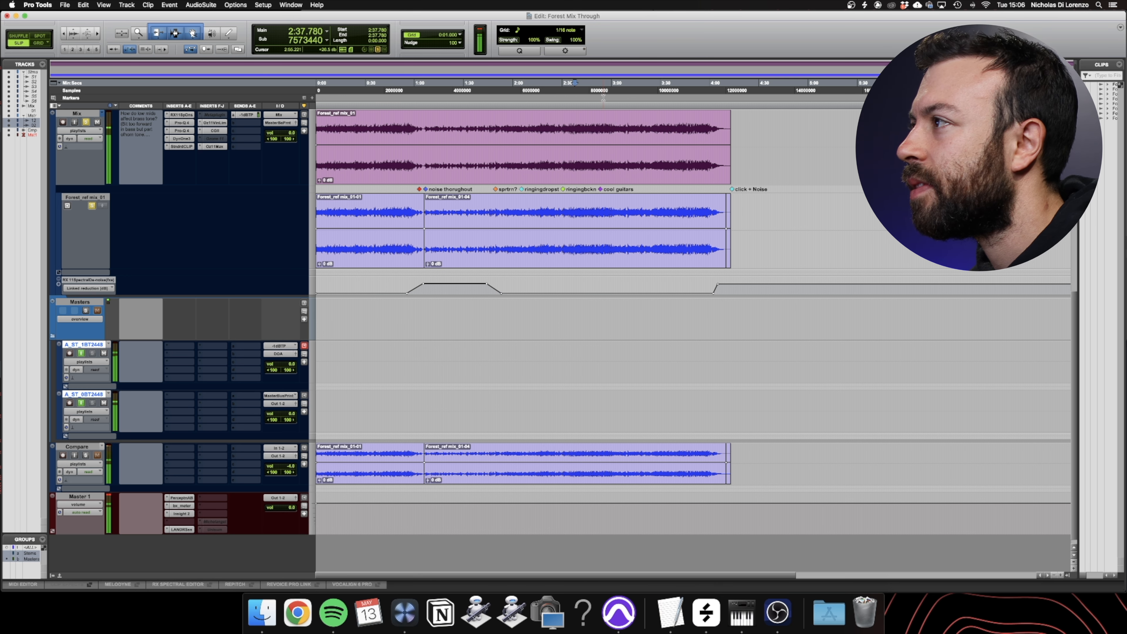
pyautogui.moveTo(603, 90); pyautogui.dragTo(609, 90)
pyautogui.press('space')
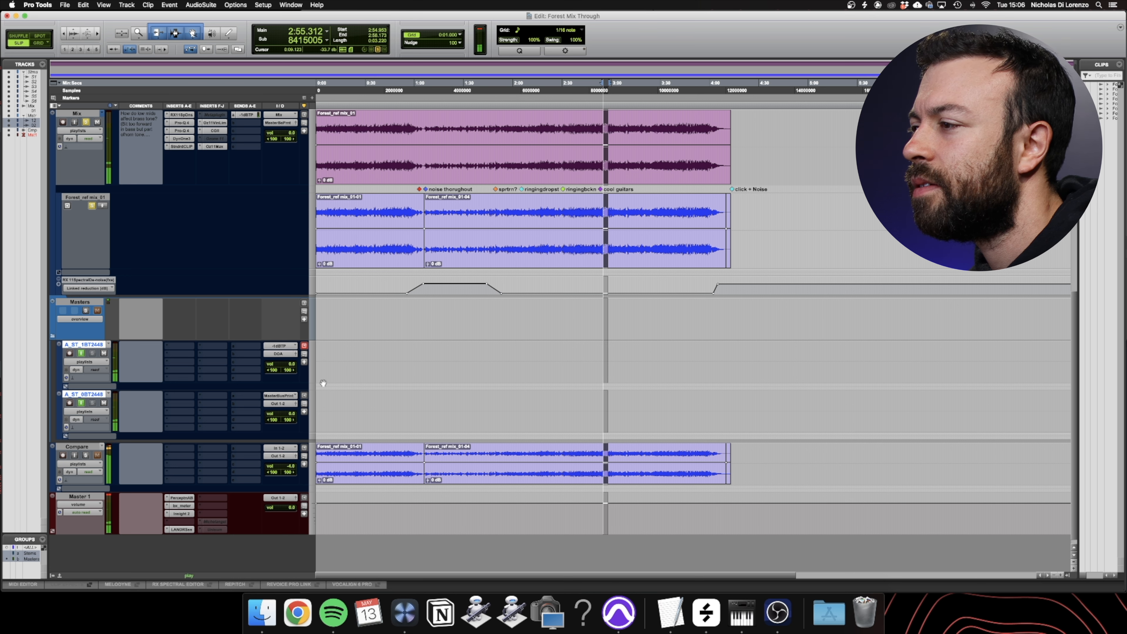
pyautogui.press('t')
pyautogui.press('t')
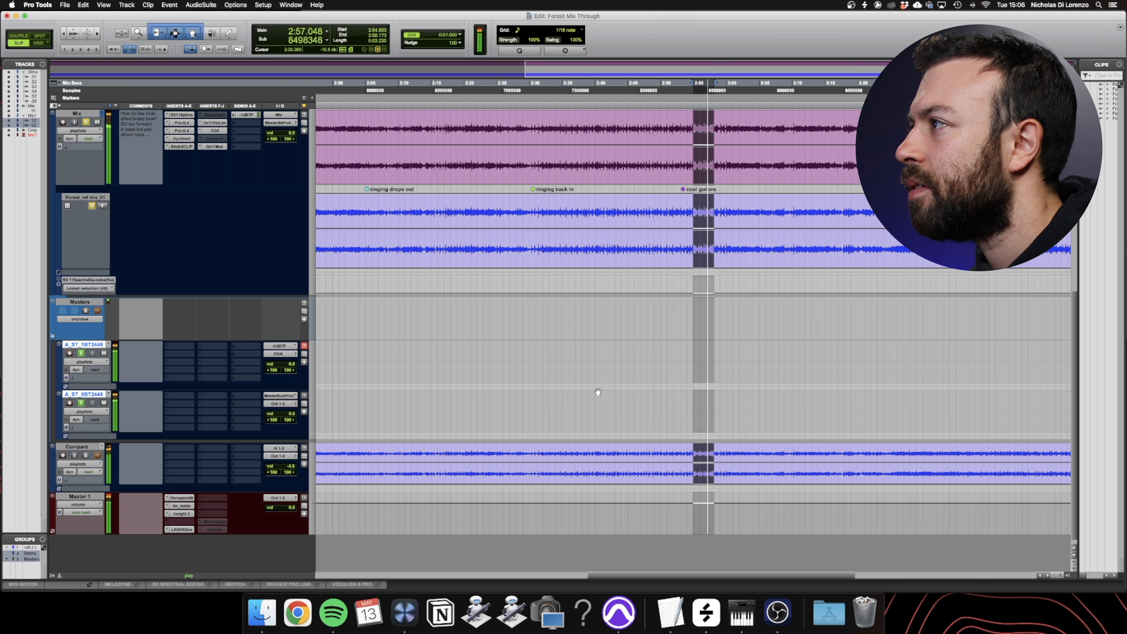
pyautogui.moveTo(735, 91); pyautogui.dragTo(760, 89)
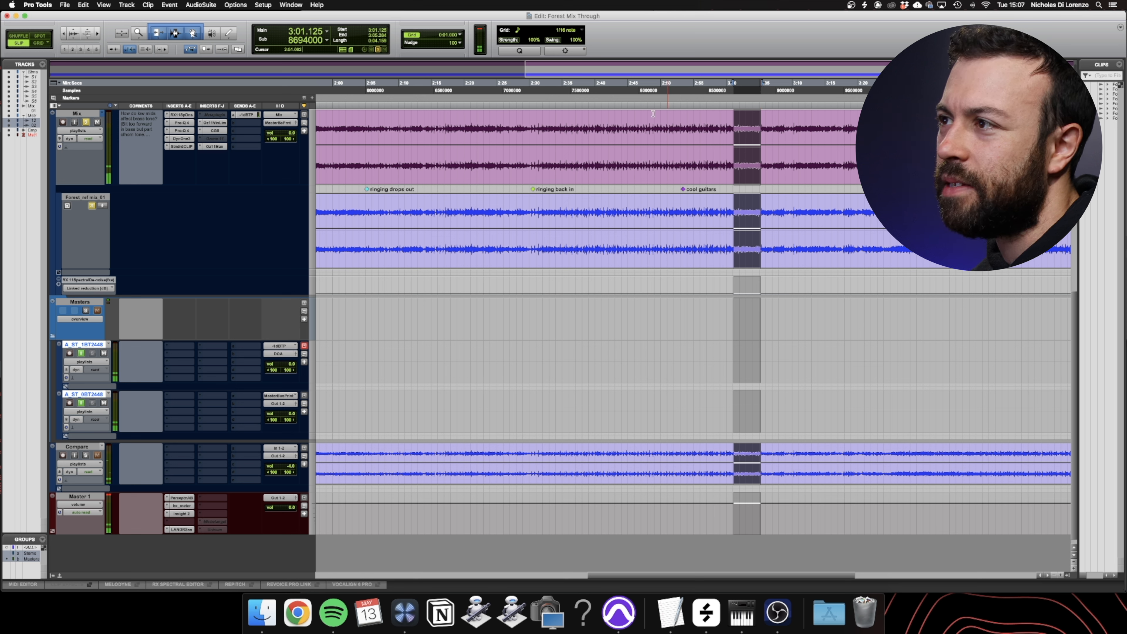
pyautogui.press('space')
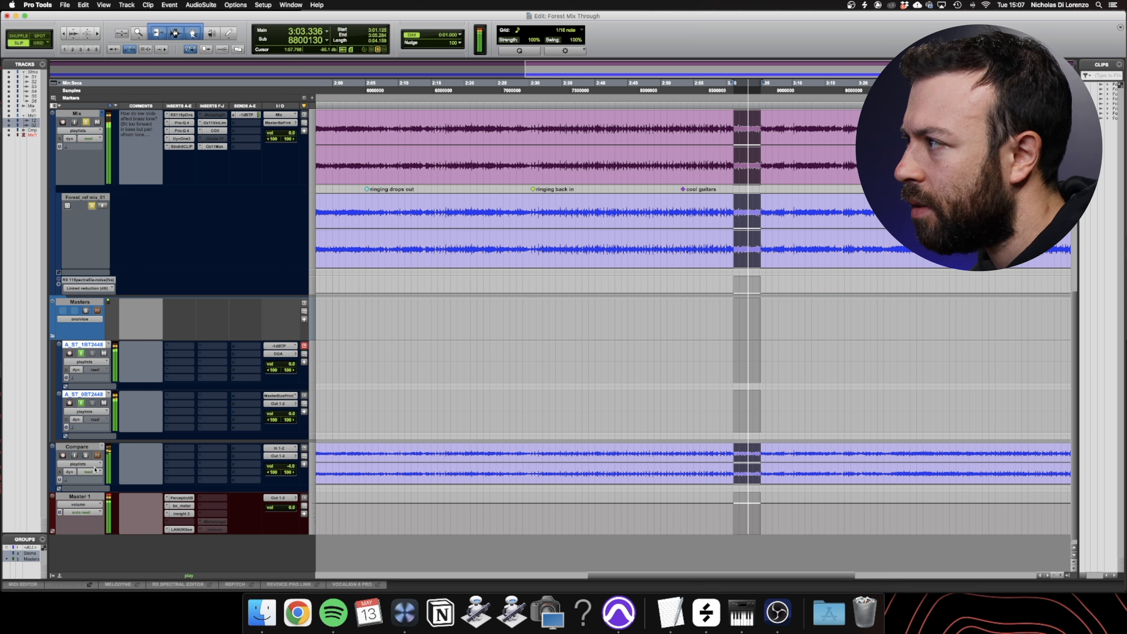
# Play from about 2:58 and select the loud passage from about 3:00 to 3:01.5.
pyautogui.click(714, 83)
pyautogui.press('space')
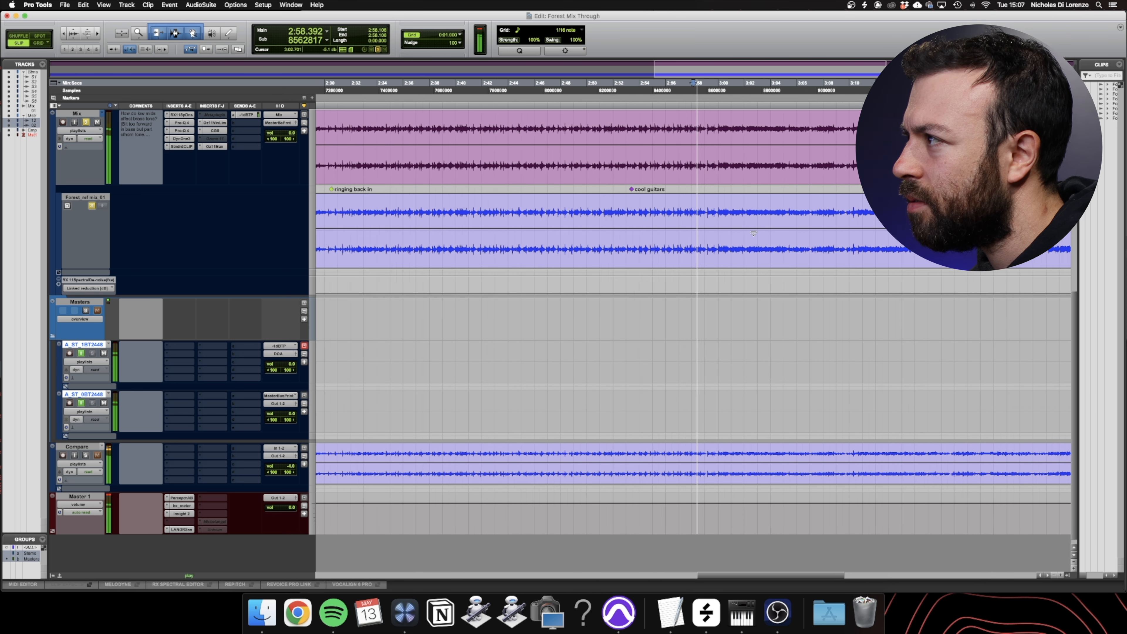
pyautogui.press('super+bracketright')
pyautogui.press('super+bracketright')
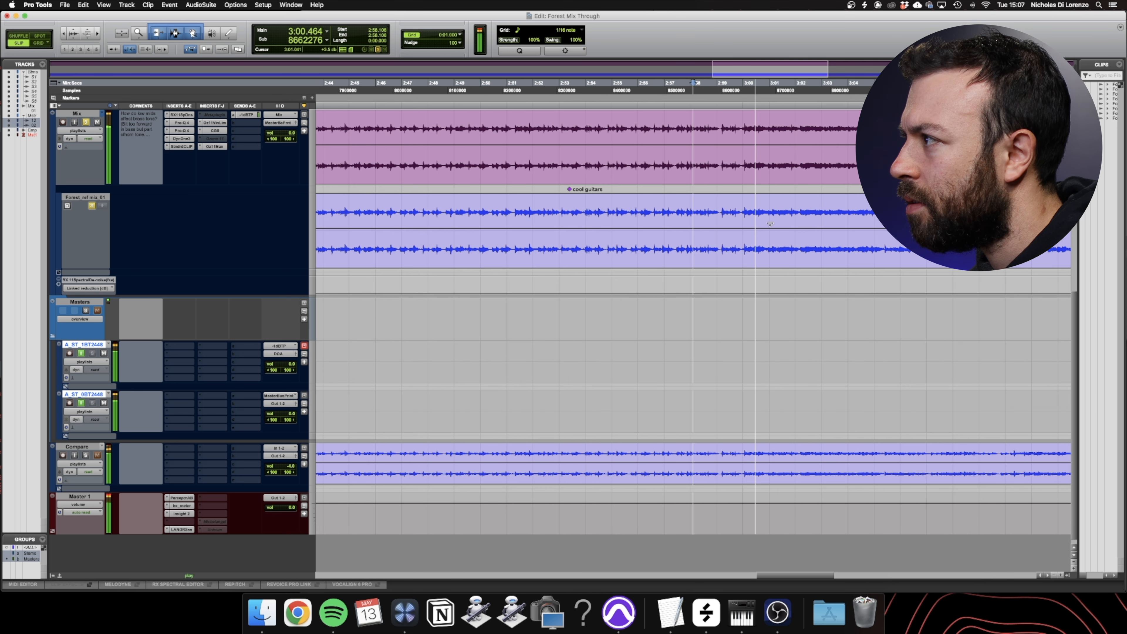
pyautogui.press('space')
pyautogui.moveTo(782, 208); pyautogui.dragTo(743, 215)
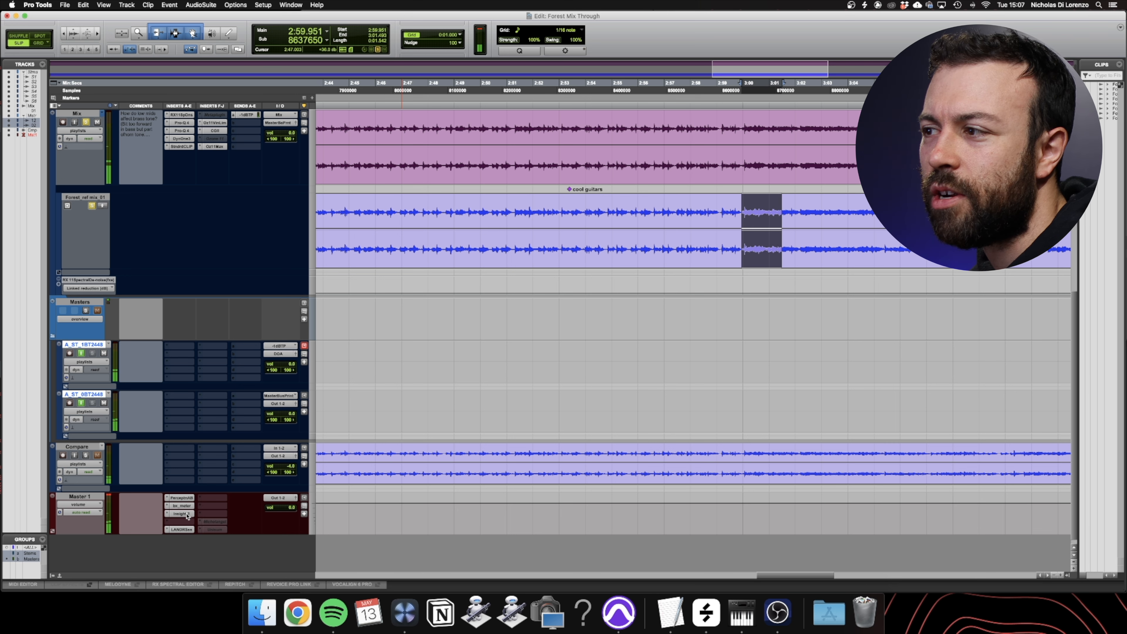
# Open Insight on Master 1 and measure the selected loud passage of the mix during playback.
pyautogui.click(180, 514)
pyautogui.moveTo(260, 13); pyautogui.dragTo(536, 179)
pyautogui.press('space')
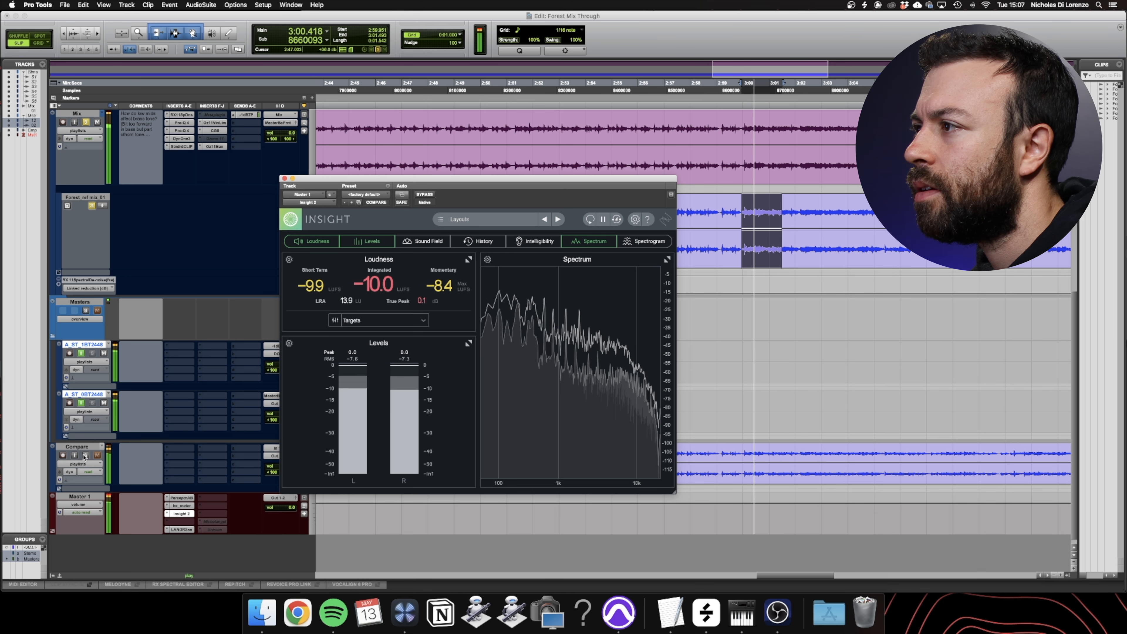
# Solo the Compare track and lower the volume of the two A_ST master tracks to about -4 dB for level matching.
pyautogui.click(85, 455)
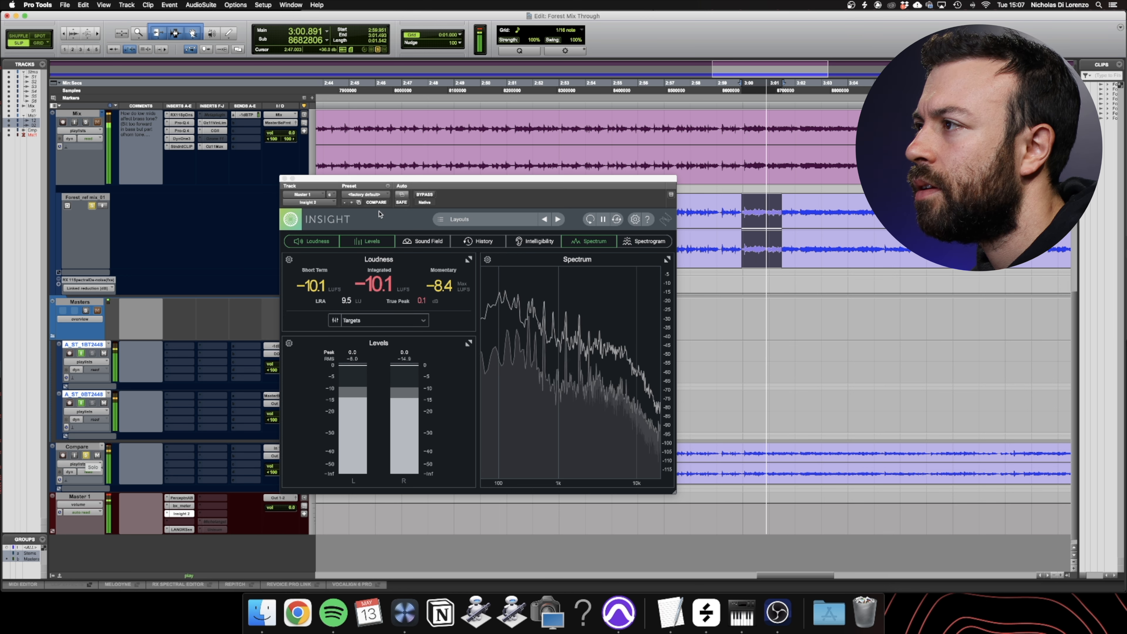
pyautogui.moveTo(341, 177); pyautogui.dragTo(452, 276)
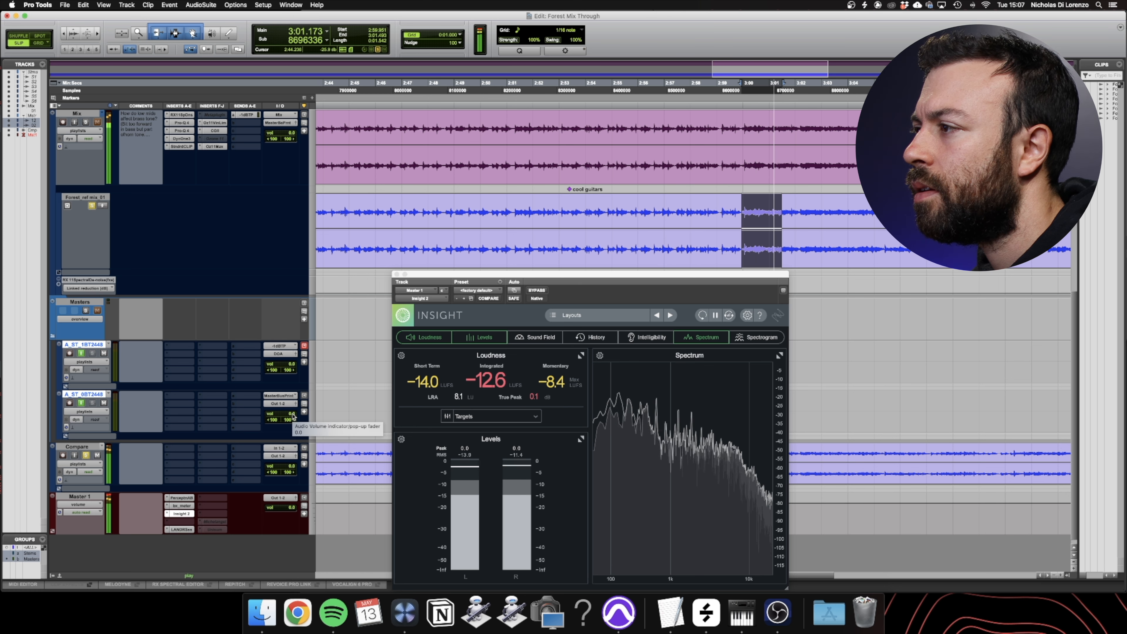
pyautogui.click(293, 416)
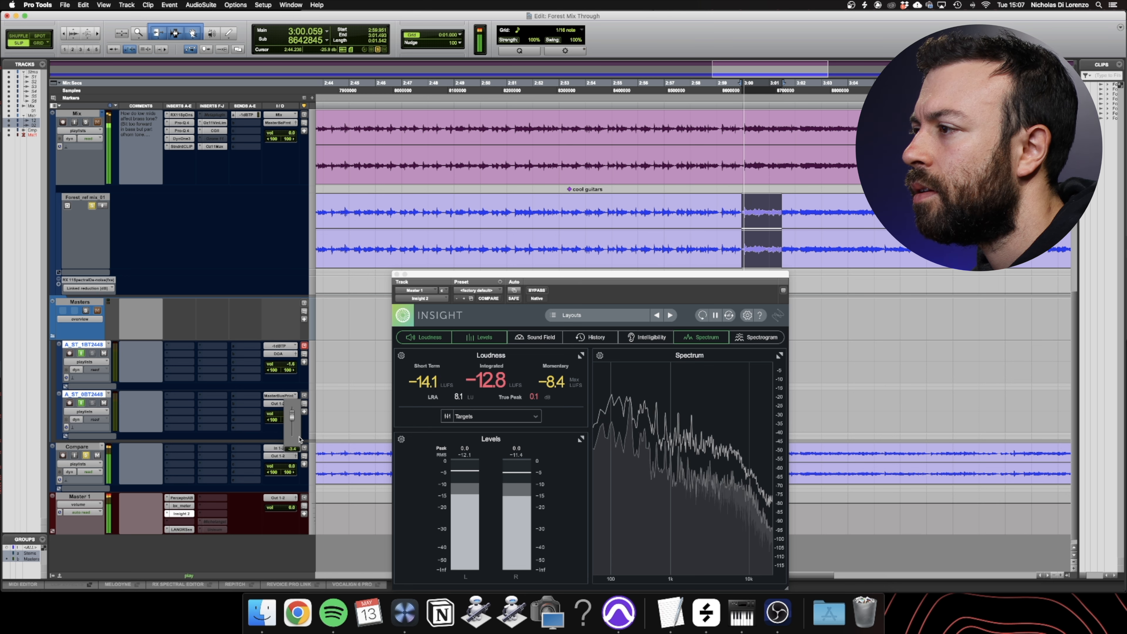
pyautogui.moveTo(301, 445); pyautogui.dragTo(301, 444)
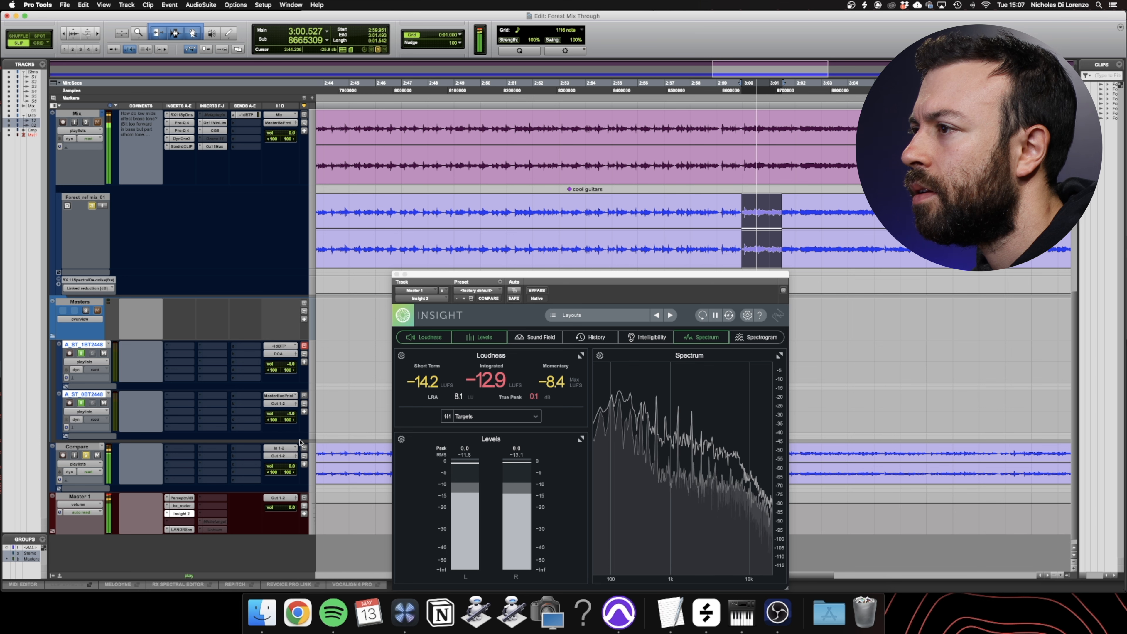
# Compare the Mix and Compare tracks over the selected passage around 3:00 by alternating their solos while watching Insight.
pyautogui.click(86, 122)
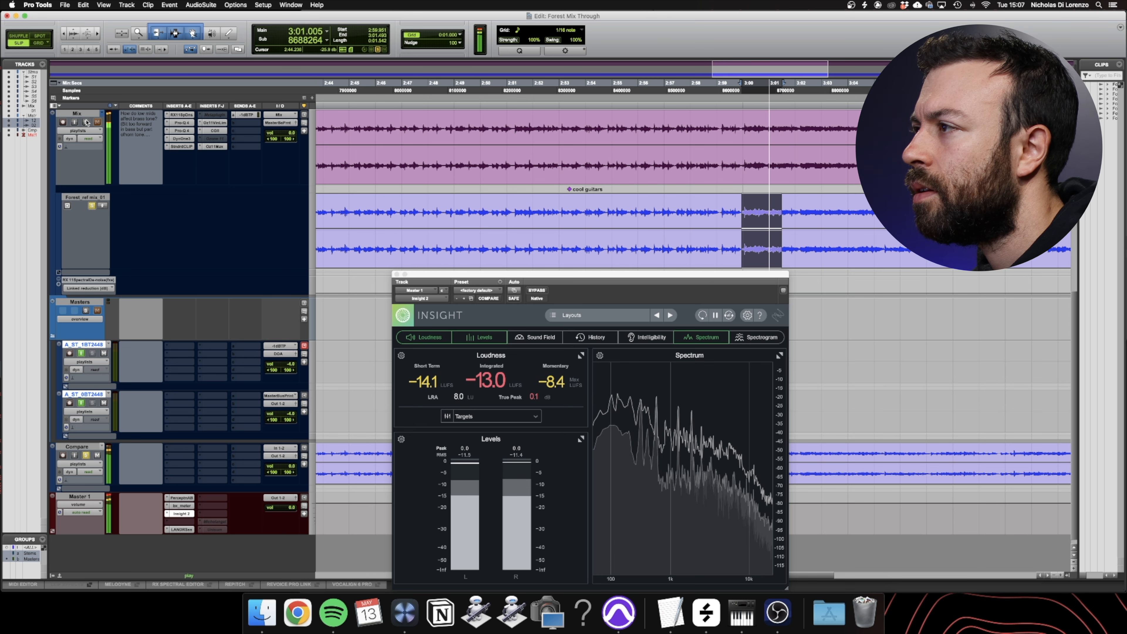
pyautogui.press('r')
pyautogui.press('r')
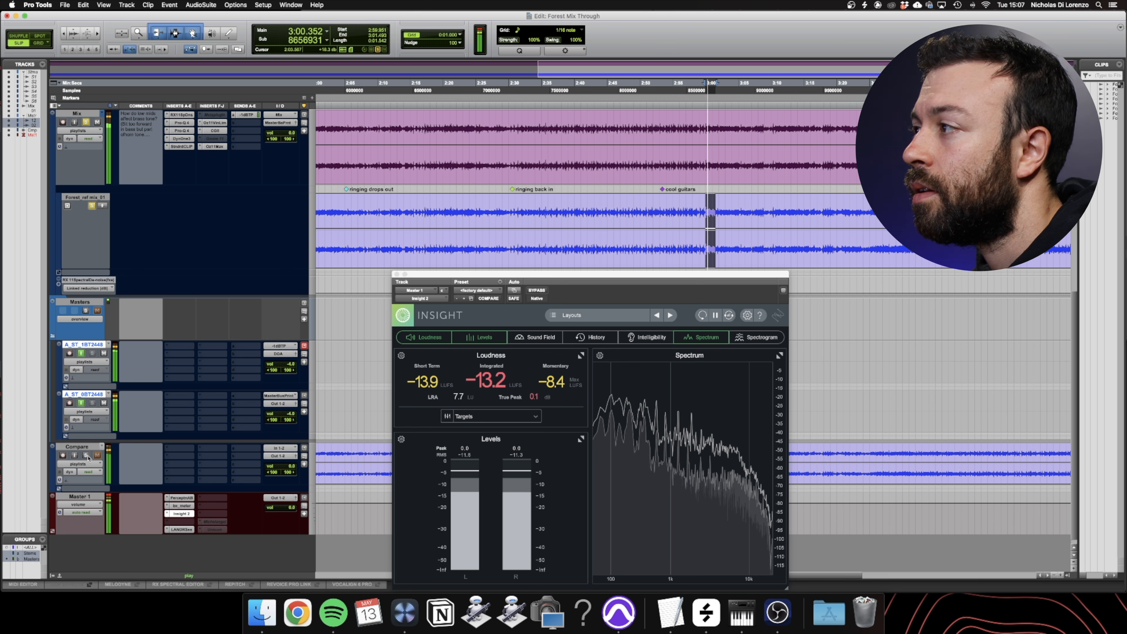
pyautogui.click(87, 456)
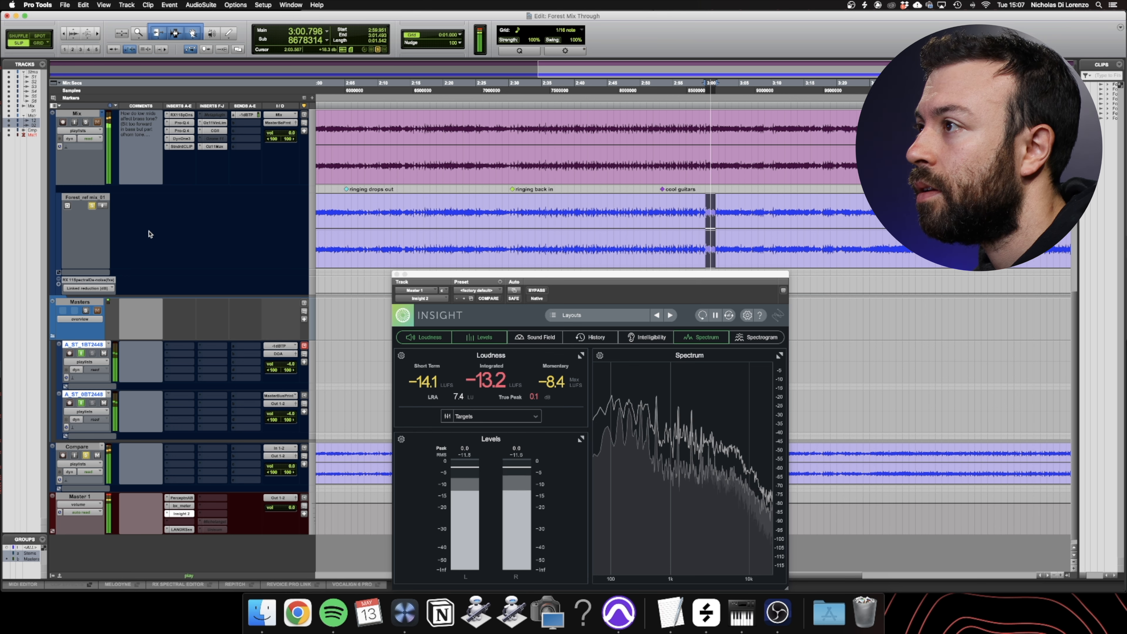
pyautogui.press('r')
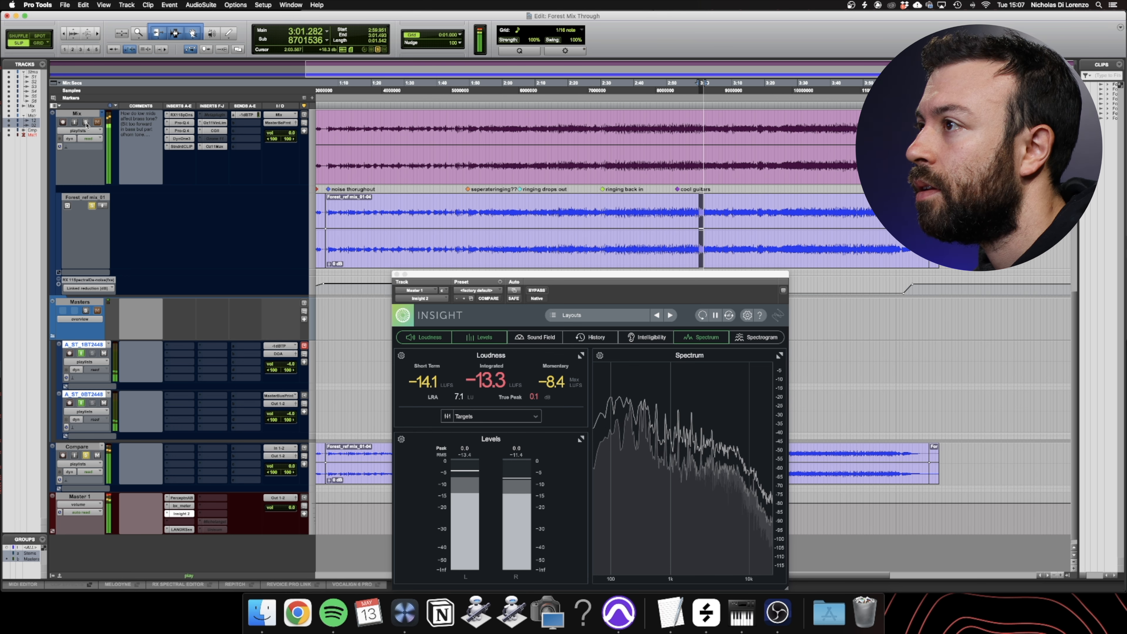
pyautogui.click(86, 125)
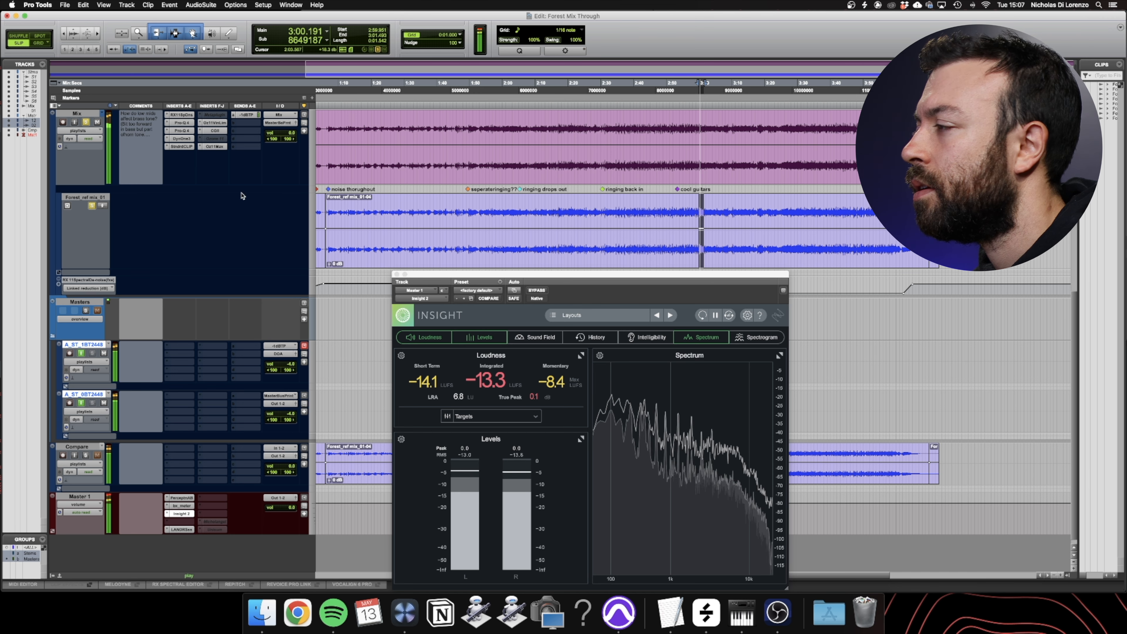
pyautogui.press('r')
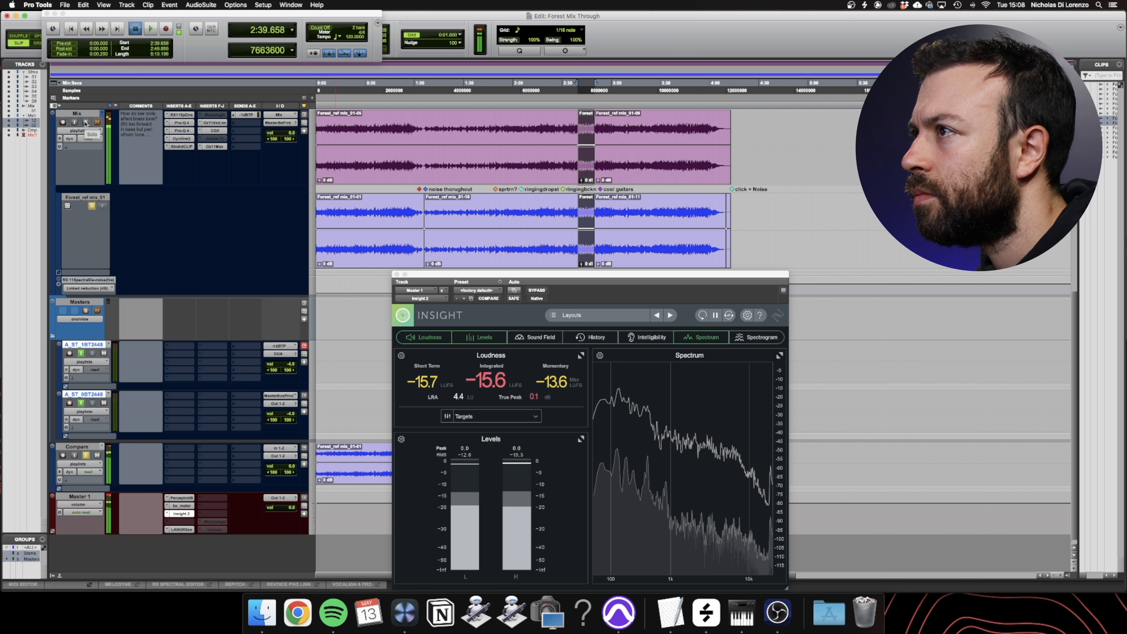
# Solo the Mix track, stop playback, and select and play the passage from about 3:11 to 3:19.6.
pyautogui.click(85, 123)
pyautogui.press('space')
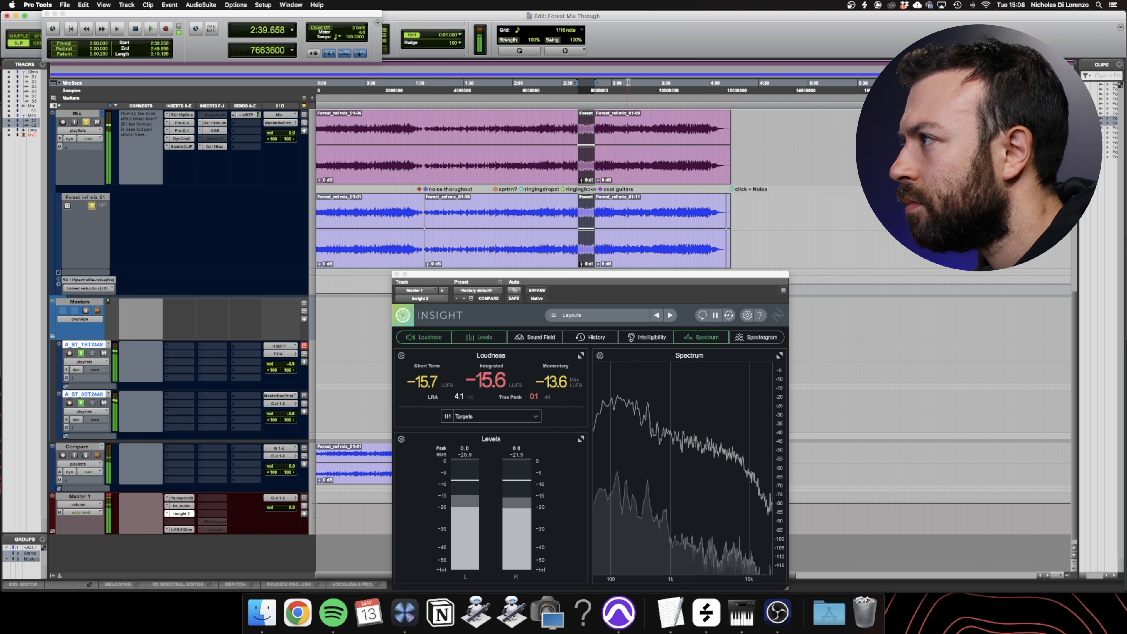
pyautogui.moveTo(631, 84); pyautogui.dragTo(643, 88)
pyautogui.press('space')
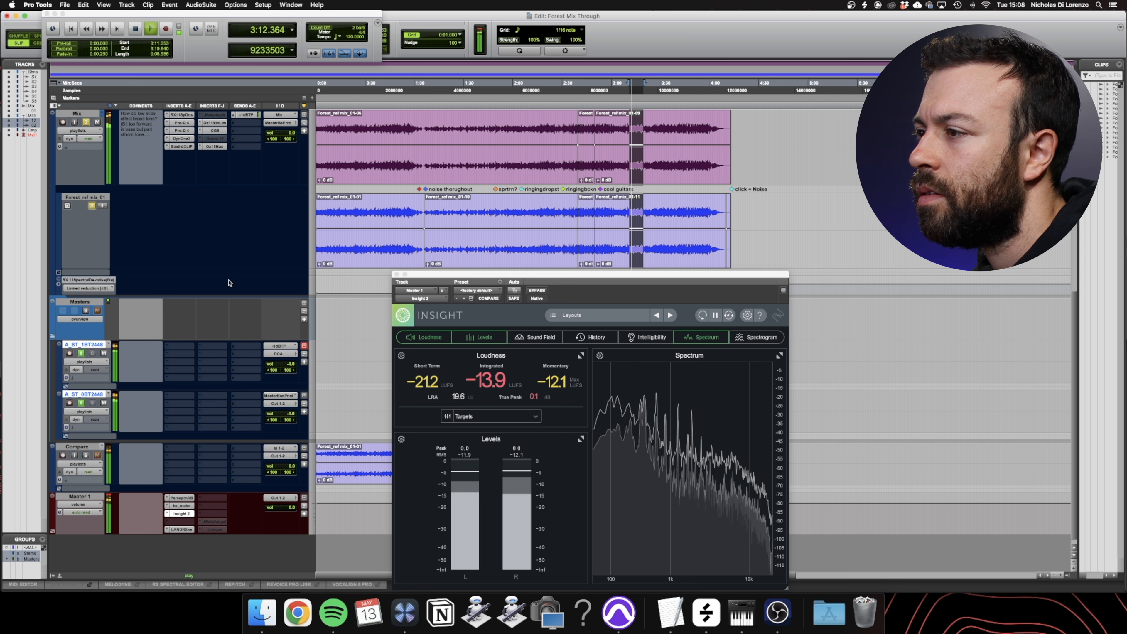
# Check the selected passage's loudness with the Compare and Mix solos alternated, and close Insight.
pyautogui.click(86, 455)
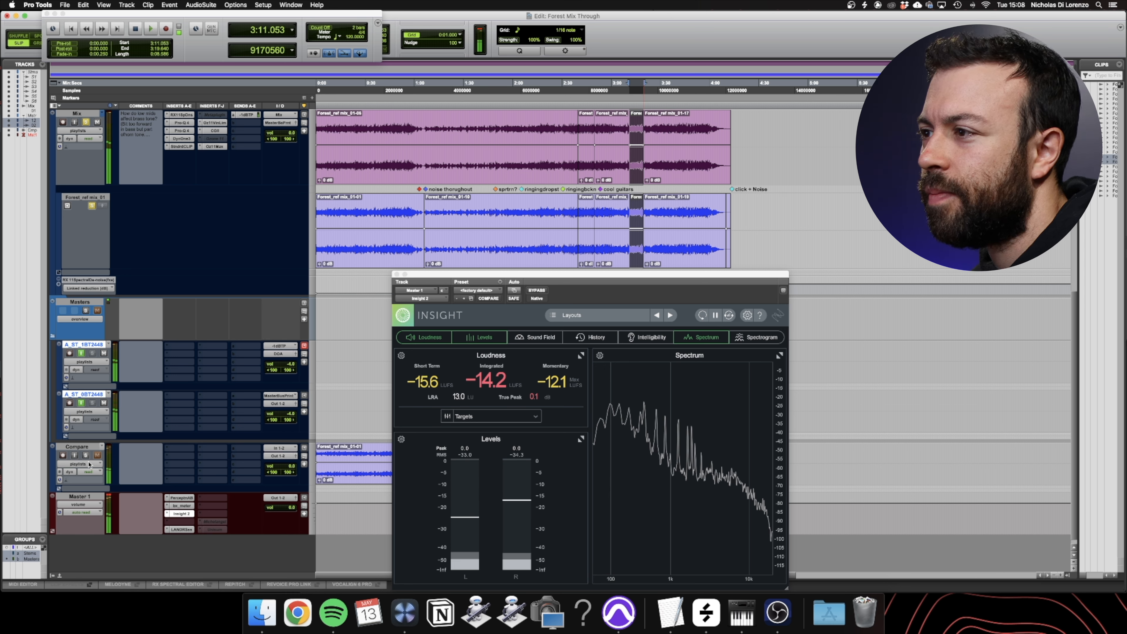
pyautogui.press('space')
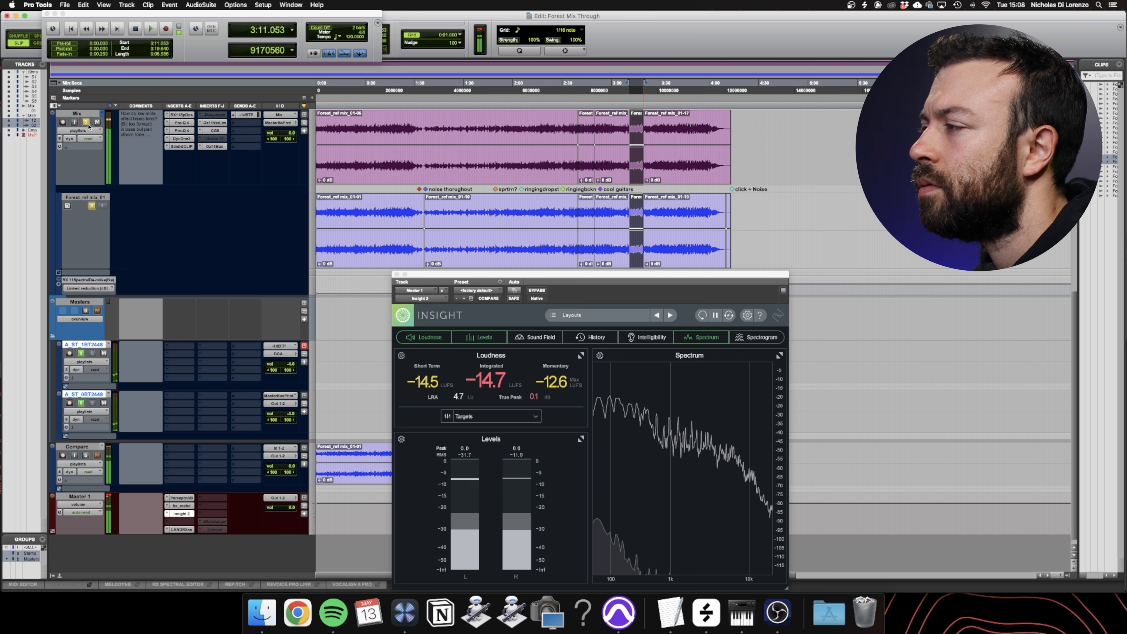
pyautogui.click(88, 125)
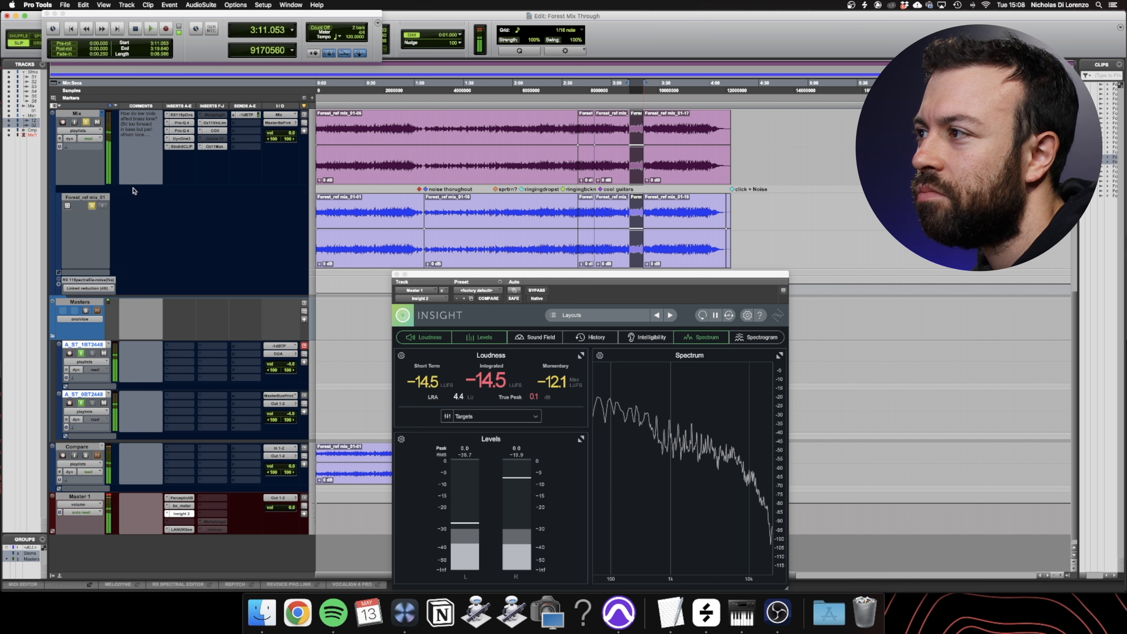
pyautogui.click(397, 275)
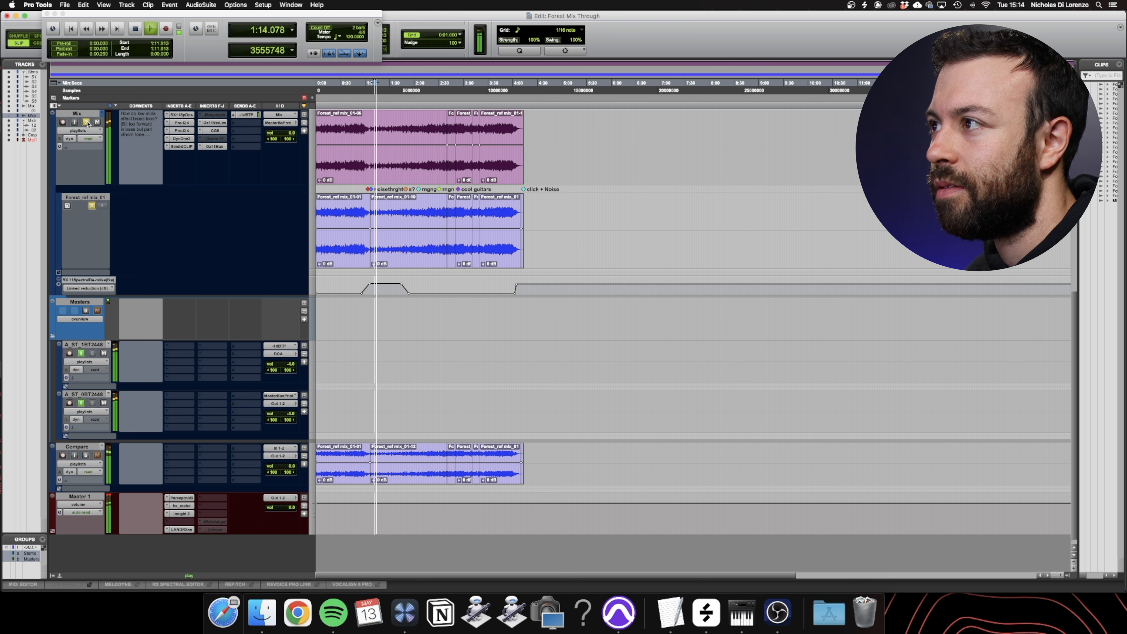
# Play the passage from about 1:10.6 to 1:39.1 and alternate the solo between the Mix and Compare tracks.
pyautogui.press('space')
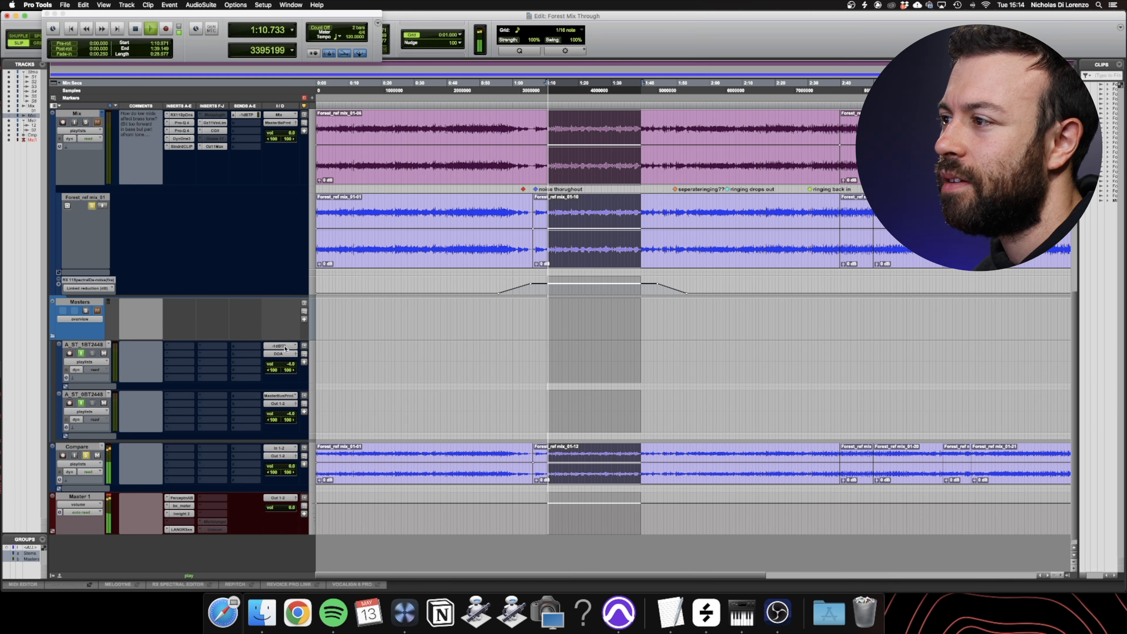
pyautogui.click(86, 121)
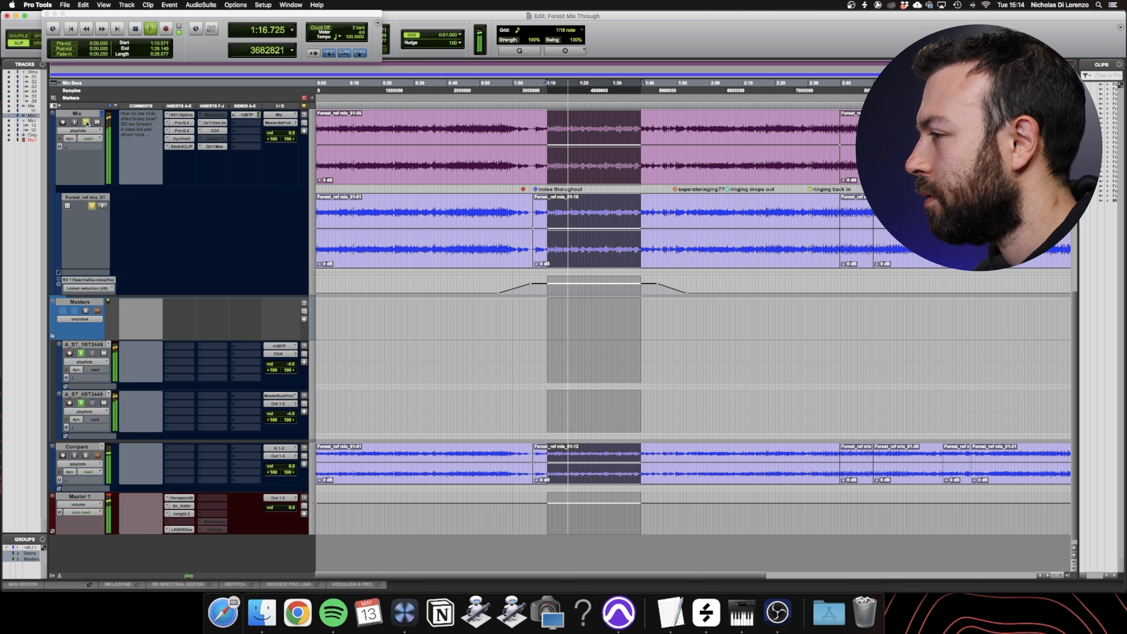
pyautogui.click(87, 456)
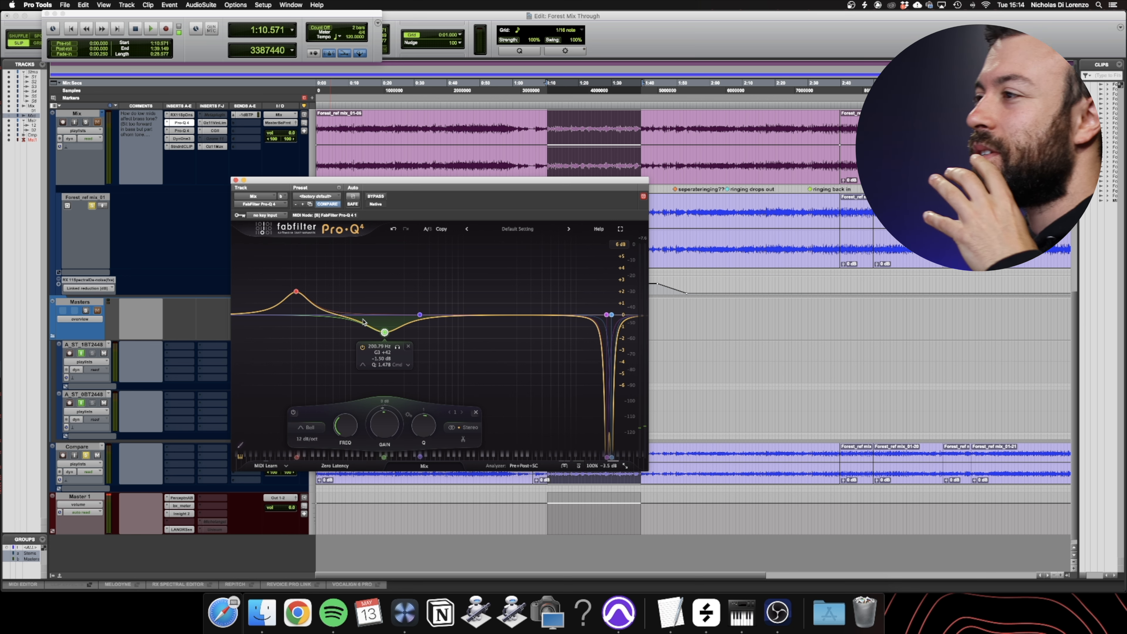
# Review the bands of the first Pro-Q 4 on the Mix track and the side high shelf in the second Pro-Q 4.
pyautogui.moveTo(305, 297)
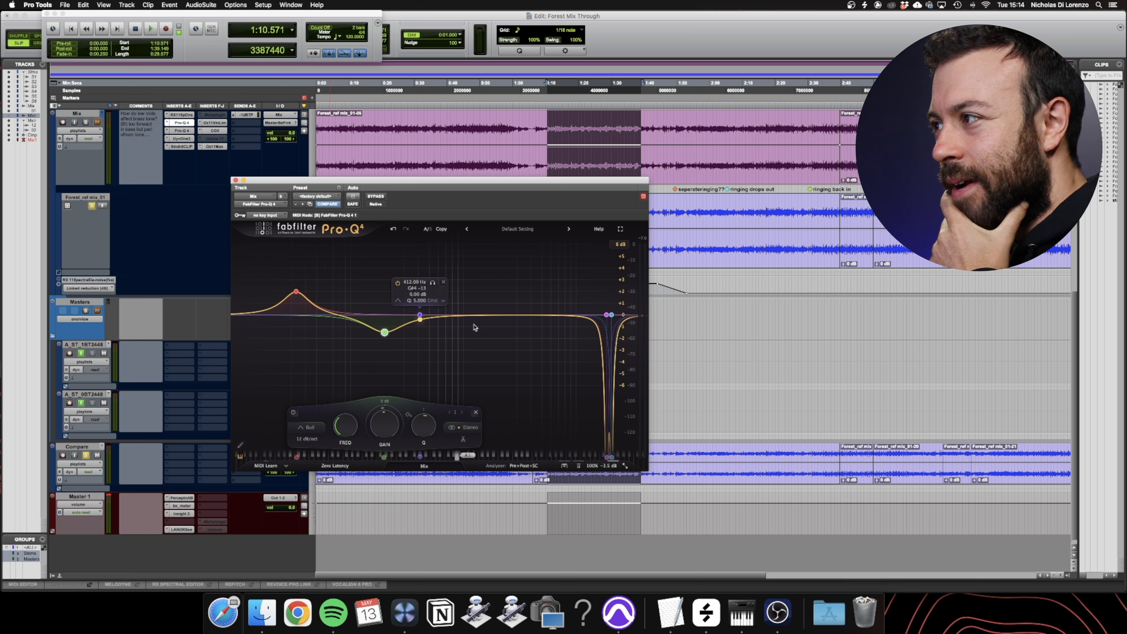
pyautogui.moveTo(604, 301)
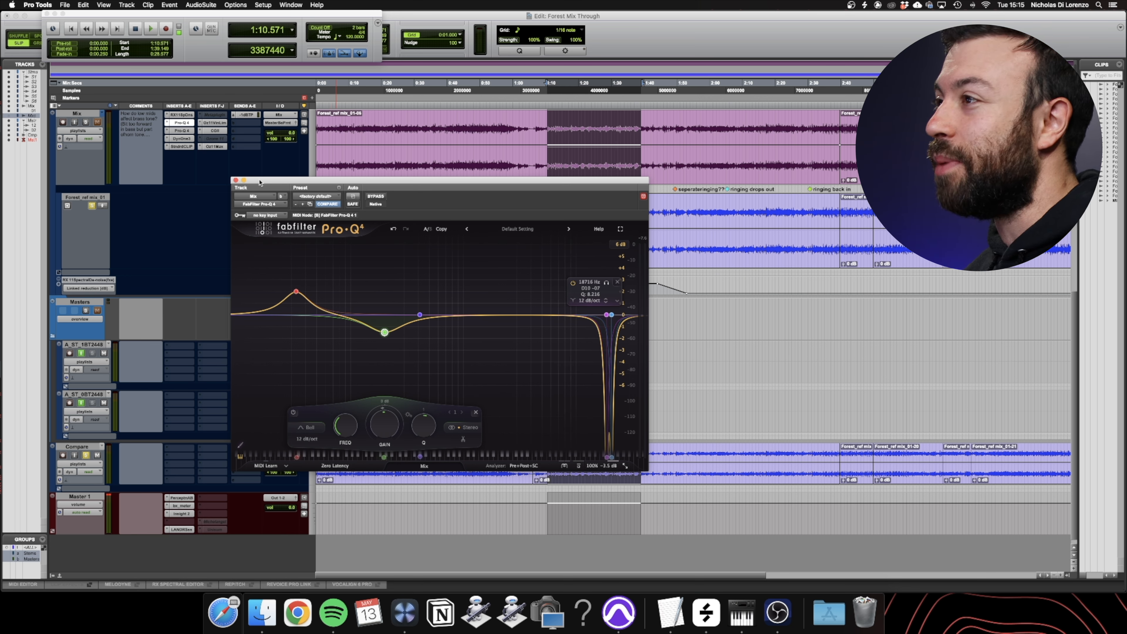
pyautogui.click(182, 130)
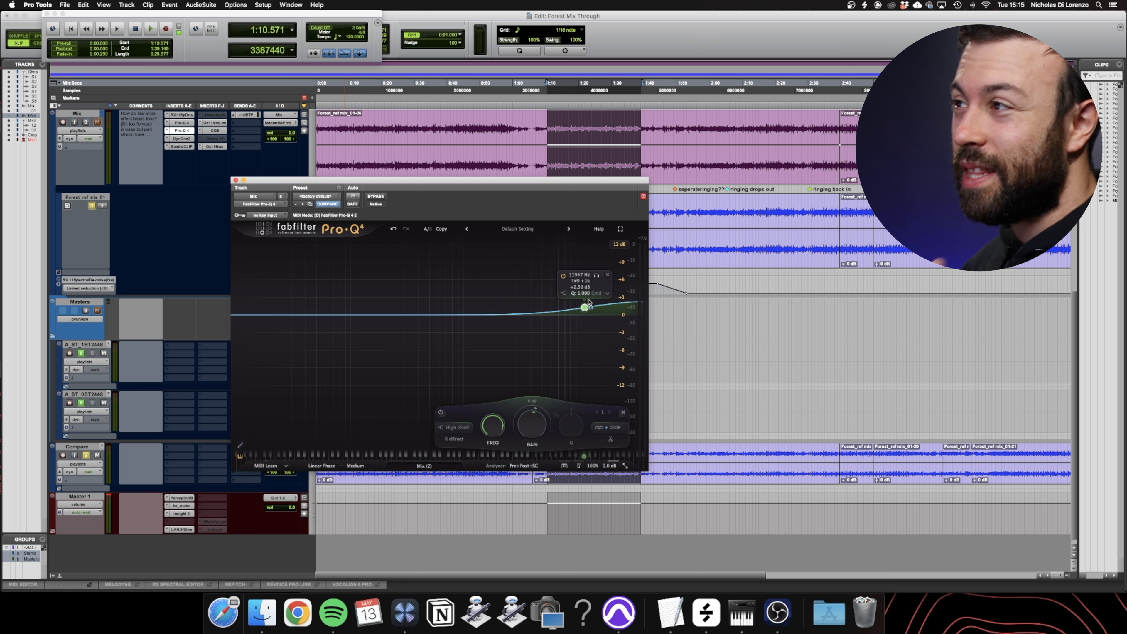
pyautogui.click(180, 123)
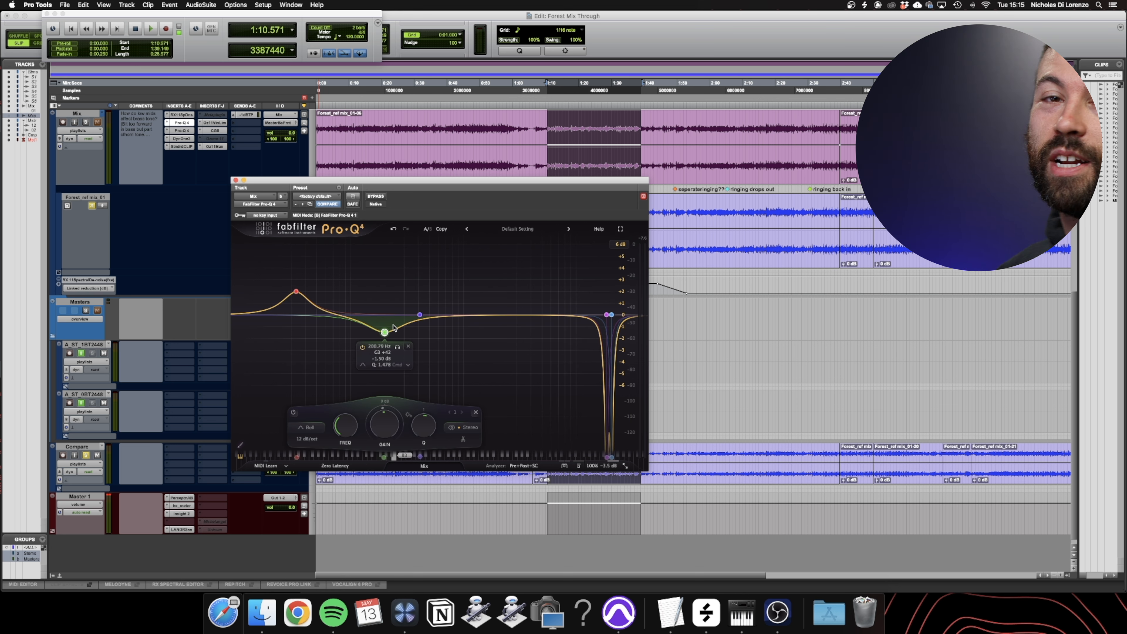
# Review the DynOne and StandardCLIP settings on the Mix track, and close the plug-in window.
pyautogui.click(181, 138)
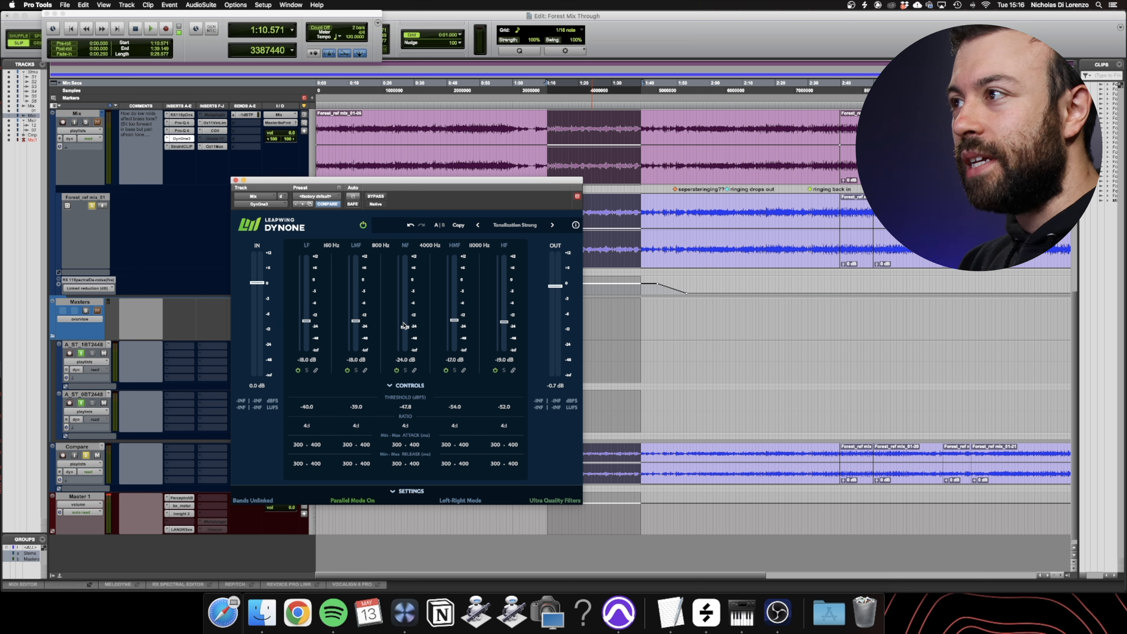
pyautogui.click(180, 146)
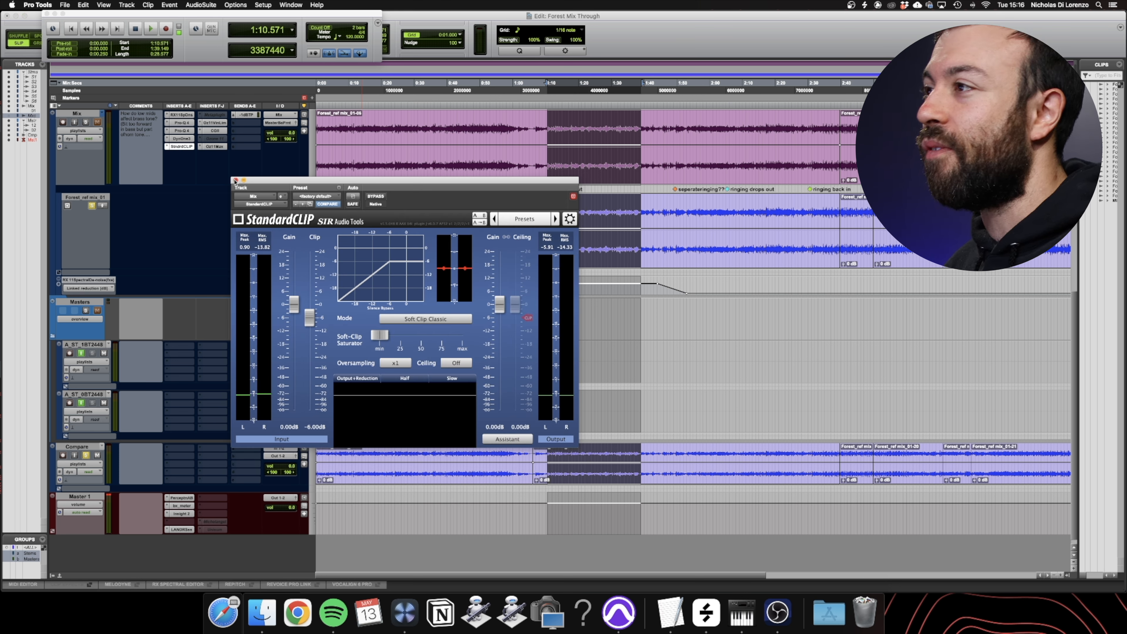
pyautogui.click(235, 180)
# Review the Ozone 11 Vintage Limiter, the Chris Gehringer loudness plug-in and the Ozone 11 Maximizer on the Mix track.
pyautogui.click(220, 123)
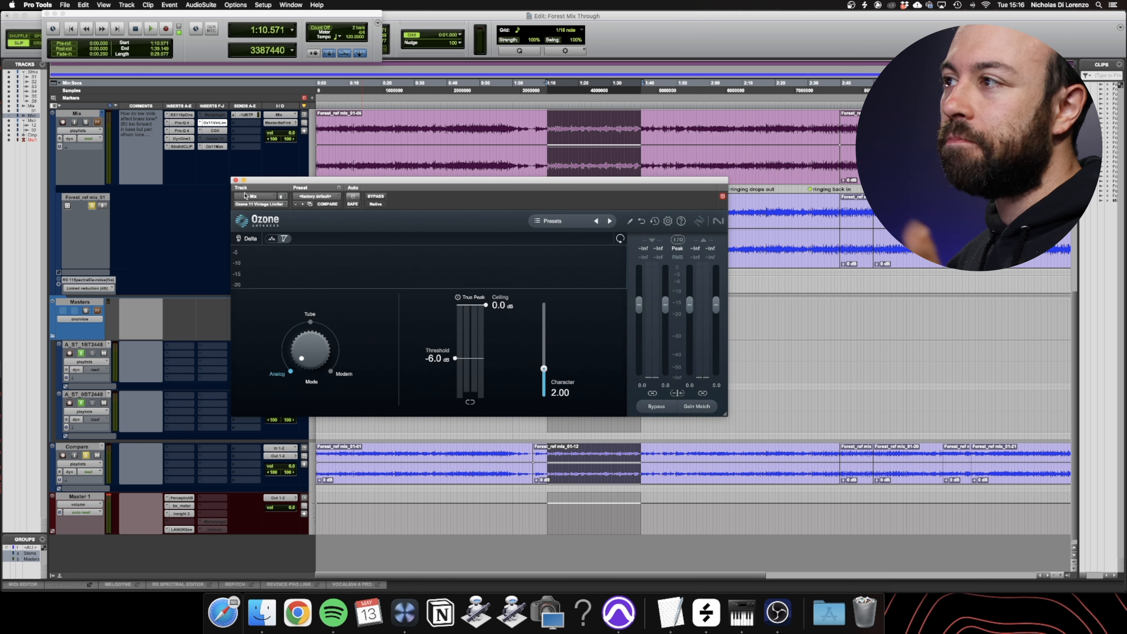
pyautogui.click(216, 132)
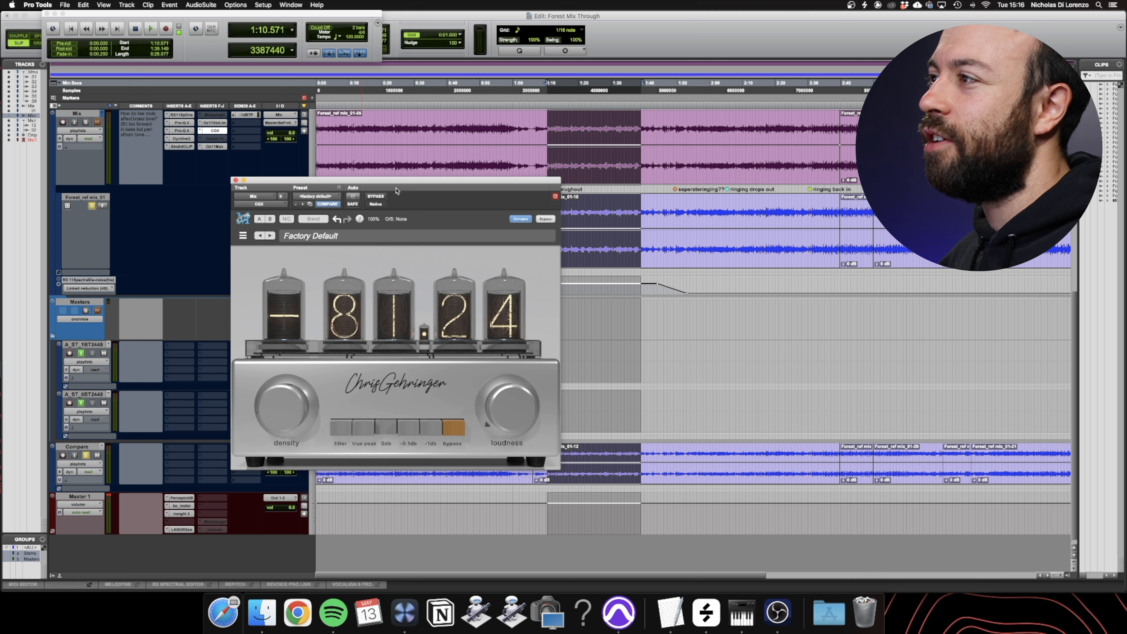
pyautogui.moveTo(397, 186); pyautogui.dragTo(537, 124)
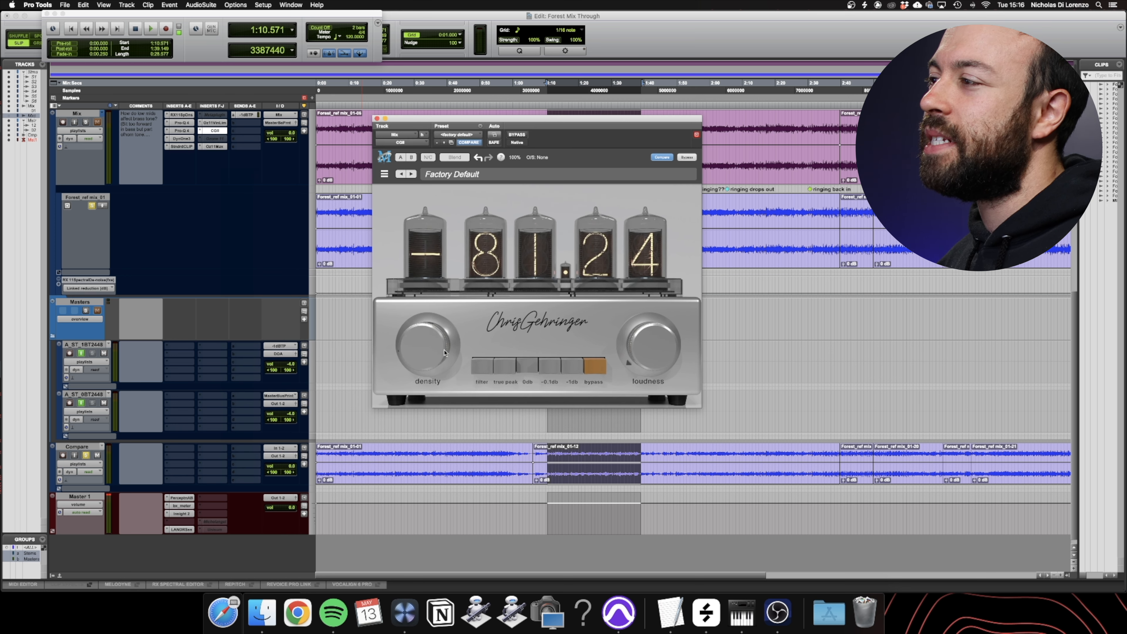
pyautogui.moveTo(439, 348)
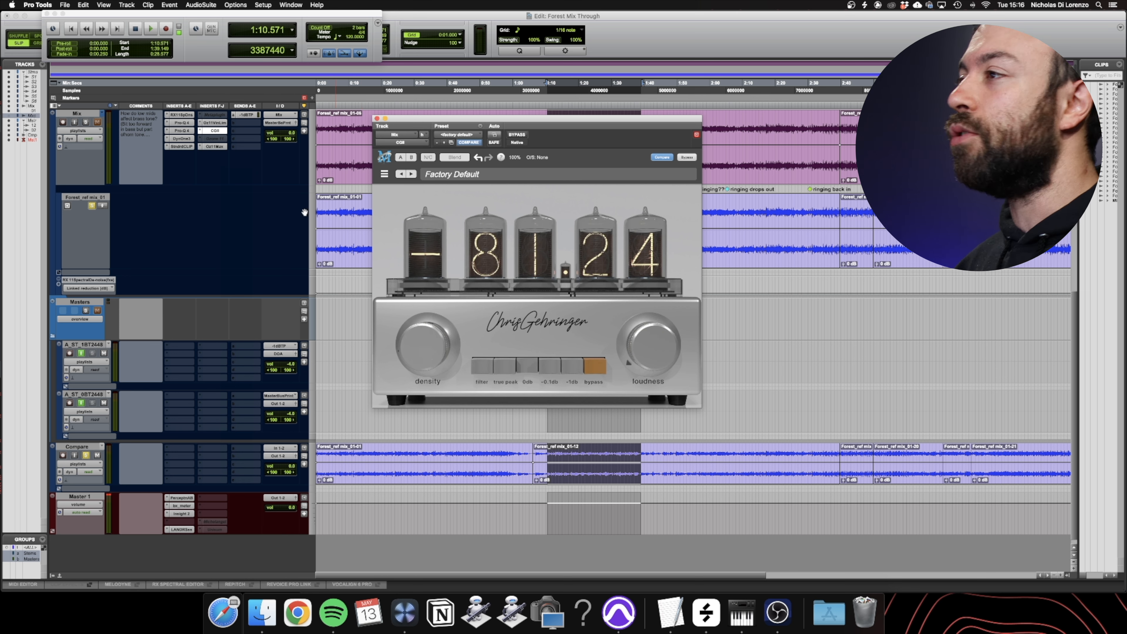
pyautogui.click(221, 149)
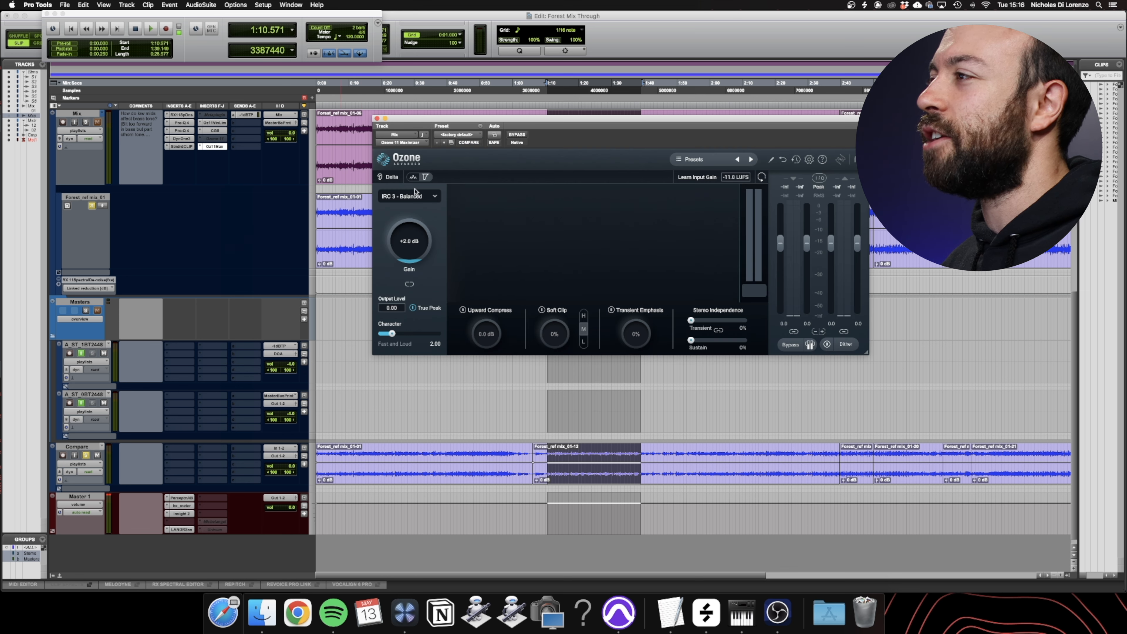